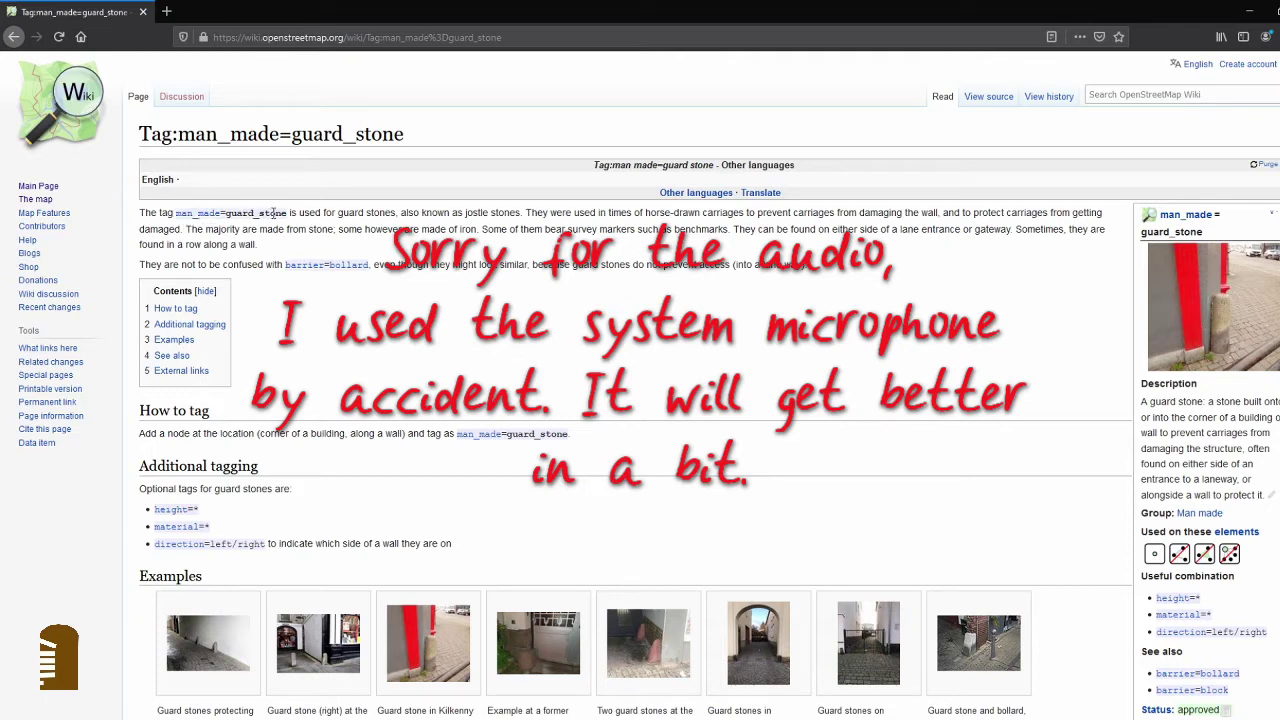
scroll(765, 311, "down", 1)
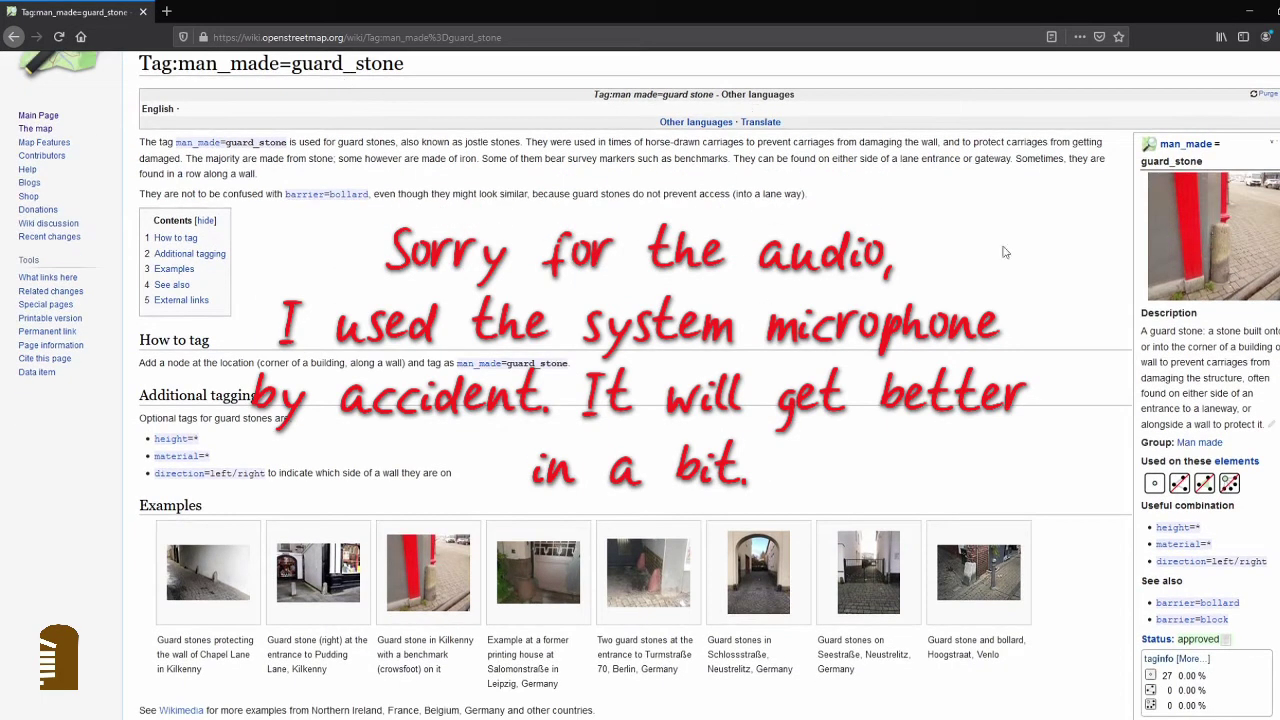
scroll(448, 272, "down", 1)
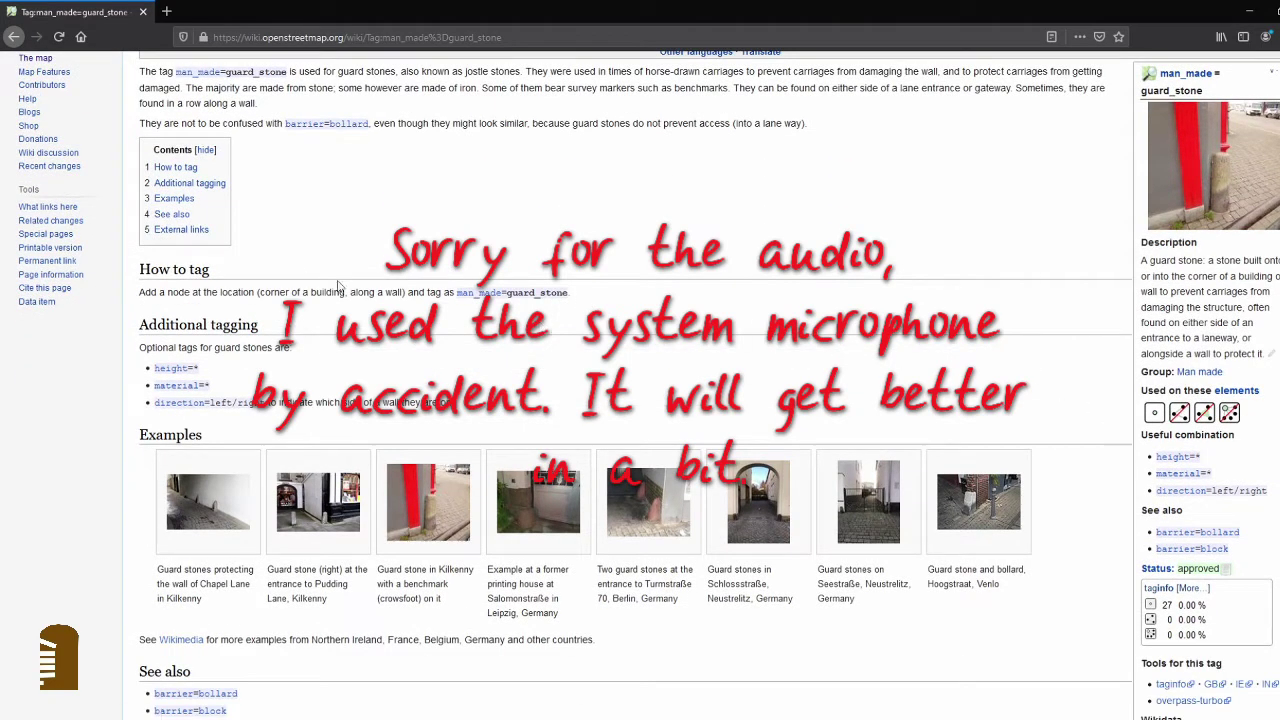
scroll(848, 250, "up", 2)
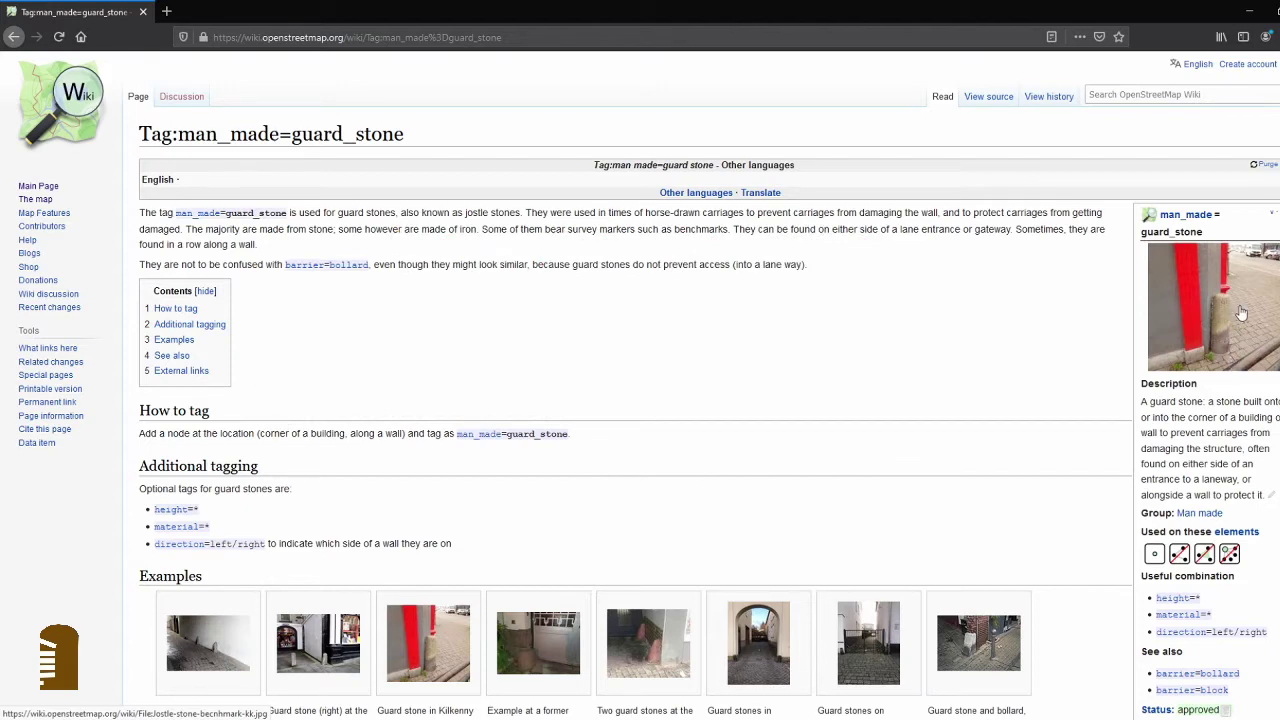
scroll(855, 234, "down", 1)
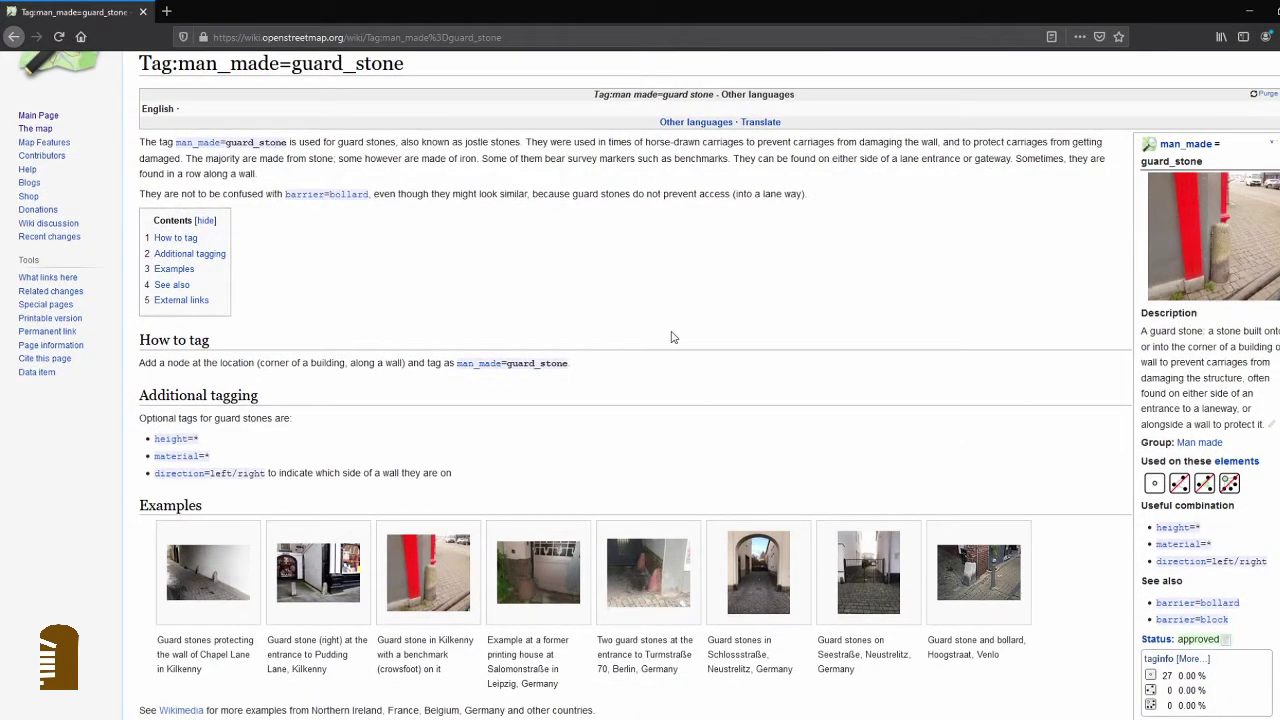
scroll(674, 336, "down", 1)
scroll(676, 334, "down", 3)
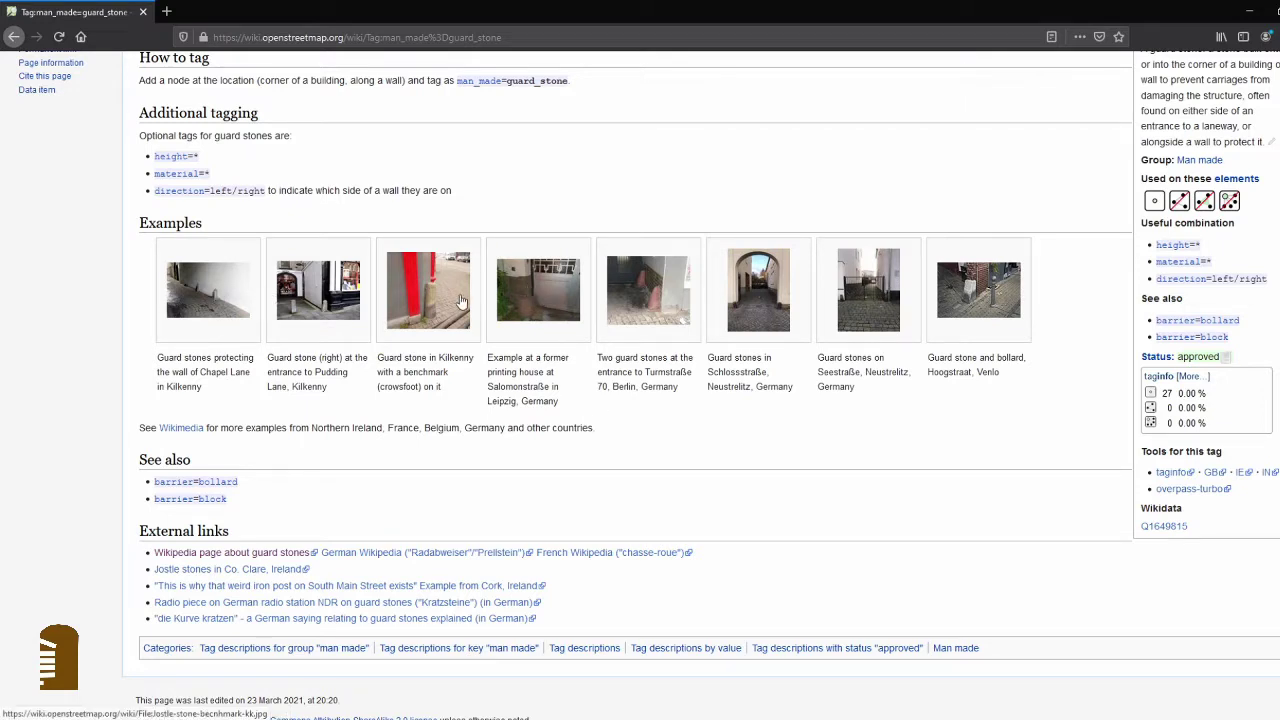
Browse the Salomonstraße and Turmstraße example photos, then open the Hoogstraat Venlo guard stone and bollard photo
left_click(560, 295)
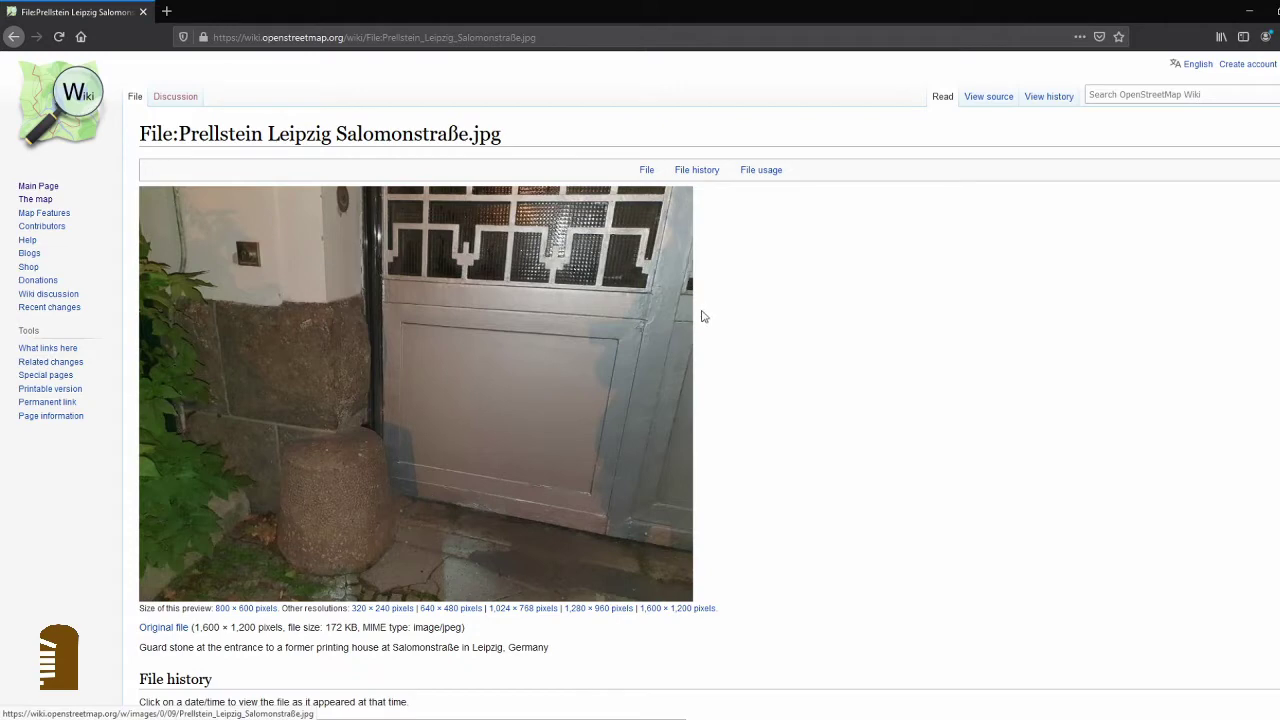
left_click(14, 37)
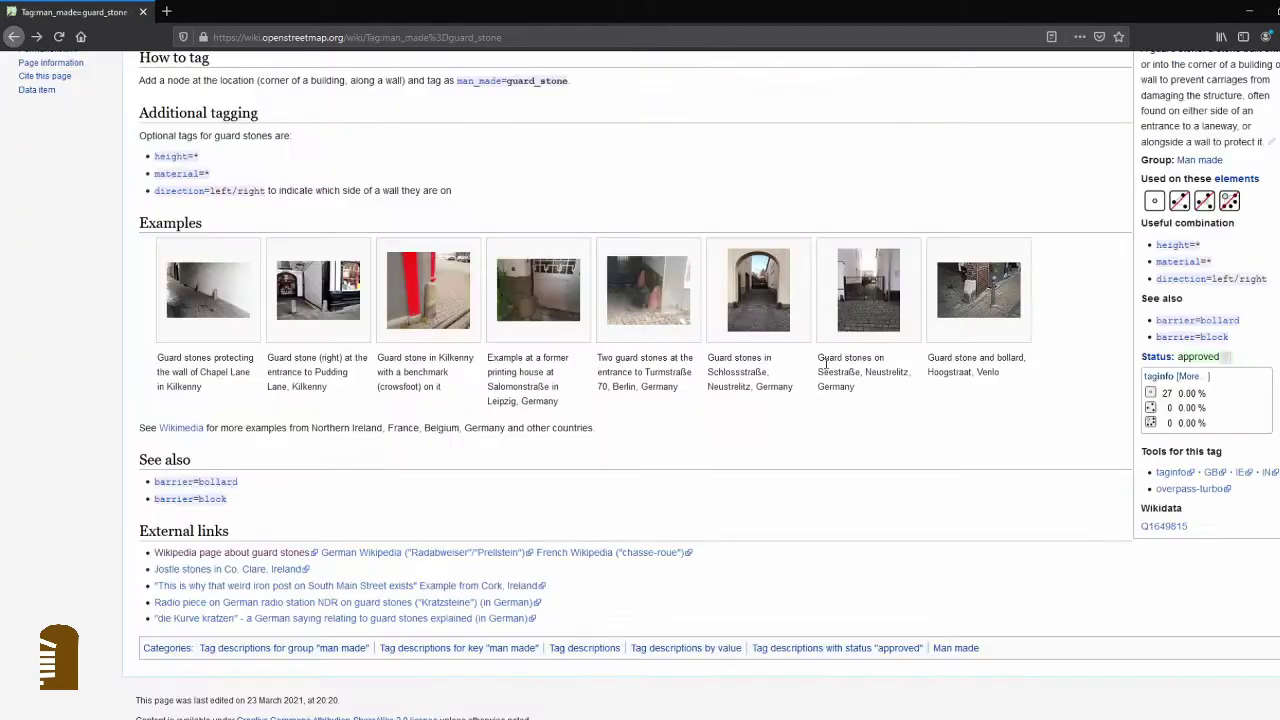
left_click(662, 297)
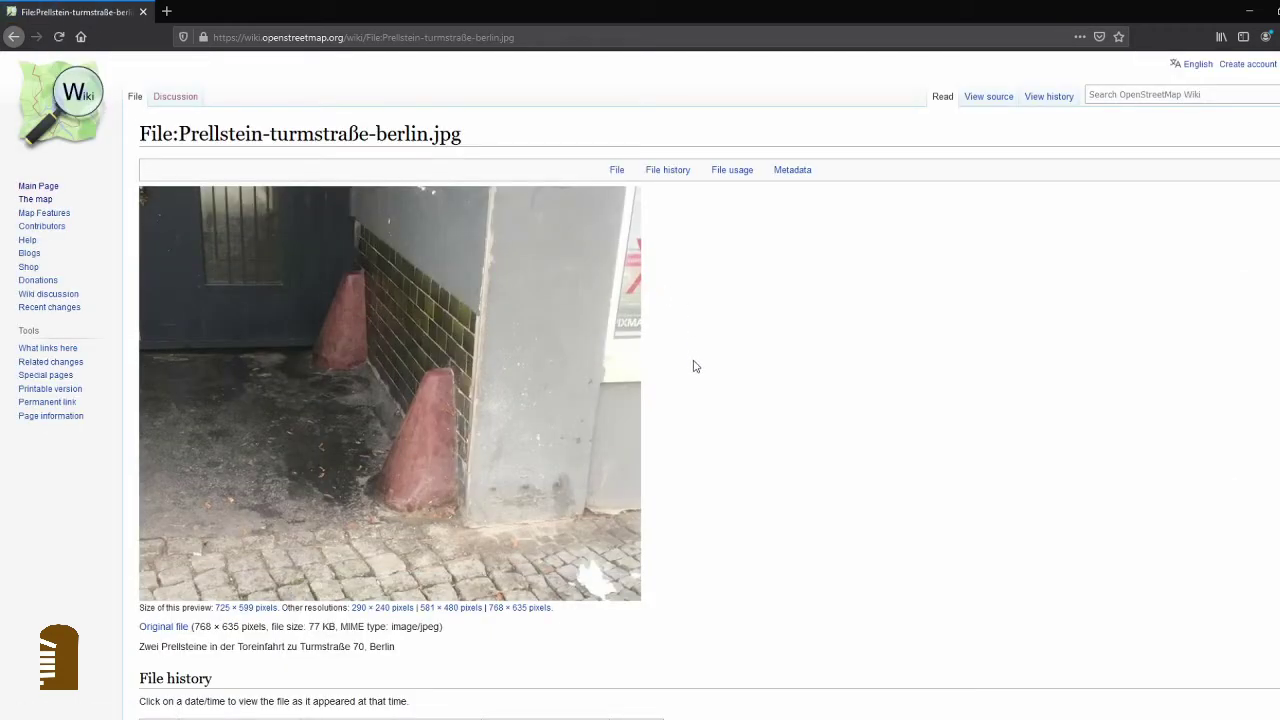
left_click(14, 36)
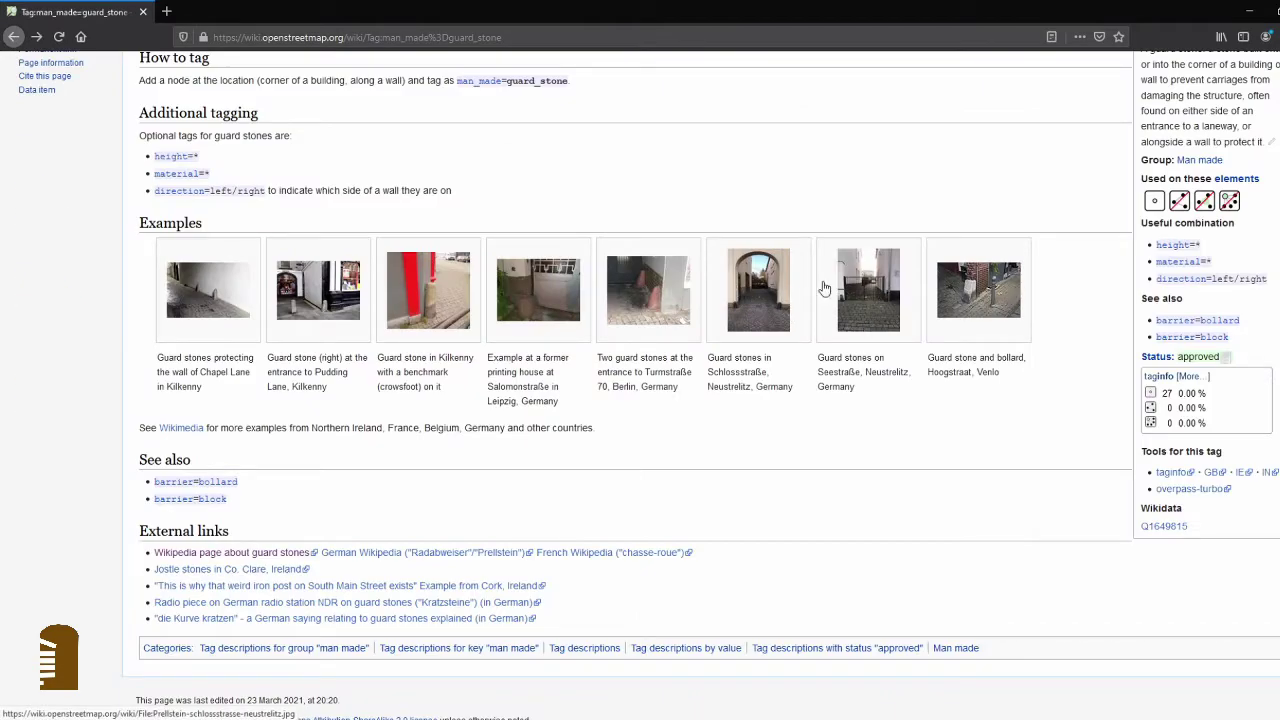
left_click(969, 292)
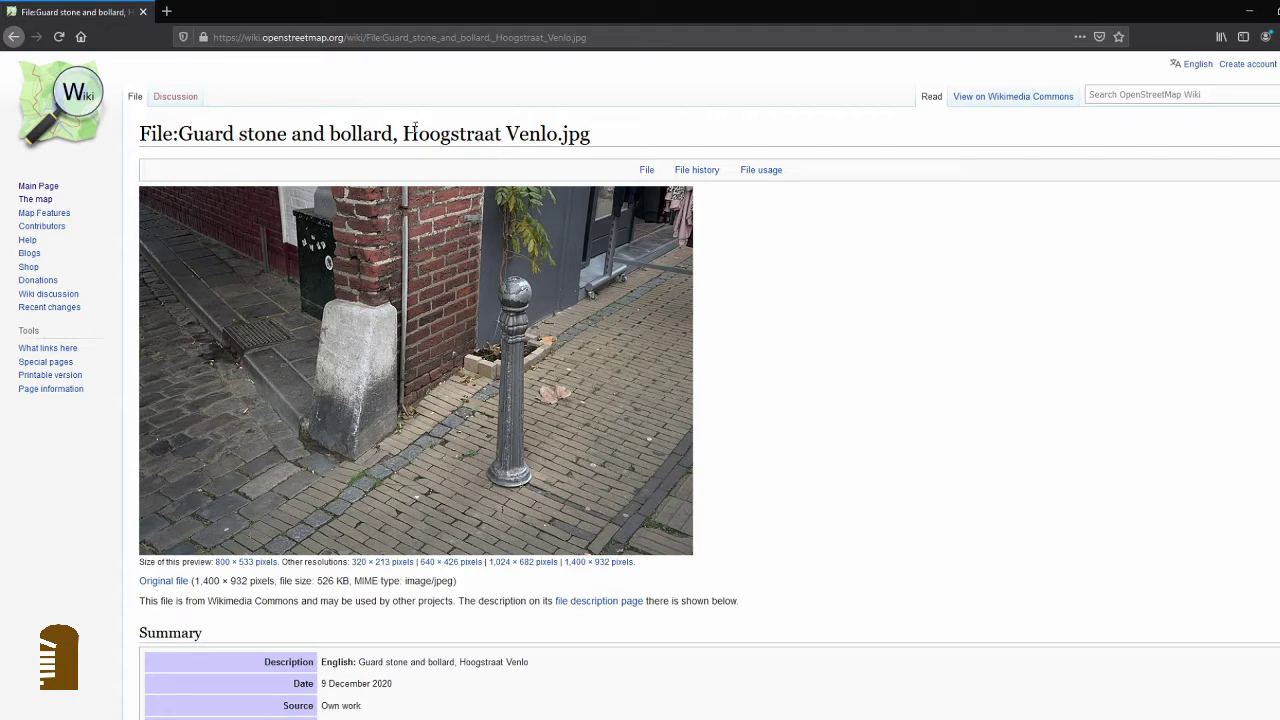
View the Pudding Lane, Kilkenny guard stone photo, then return to the Tag:man_made=guard_stone page
left_click(14, 37)
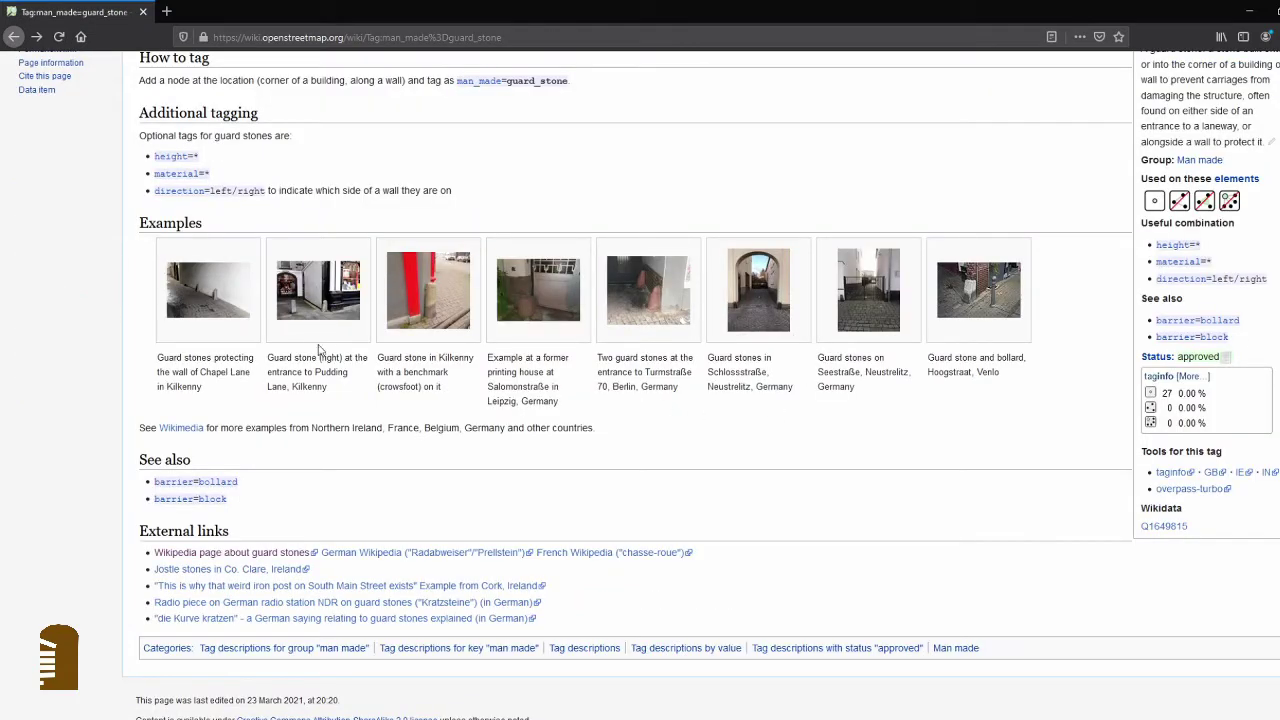
left_click(336, 306)
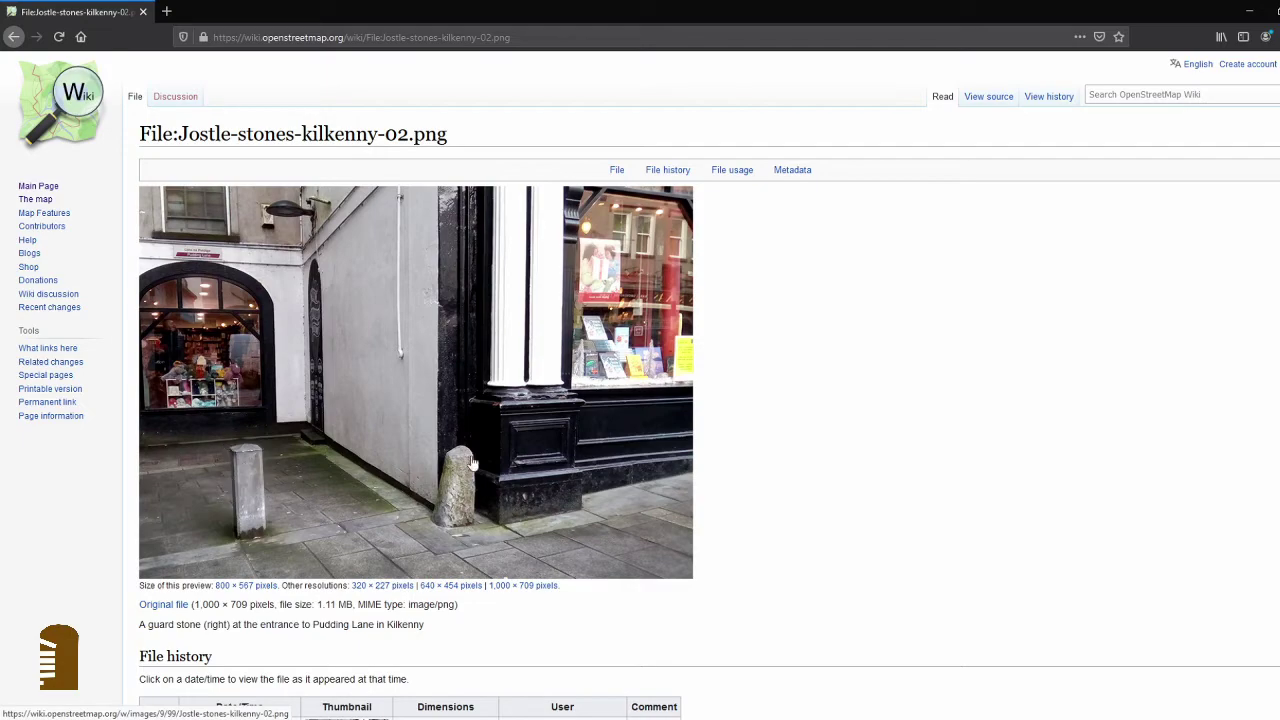
left_click(14, 37)
scroll(766, 426, "up", 5)
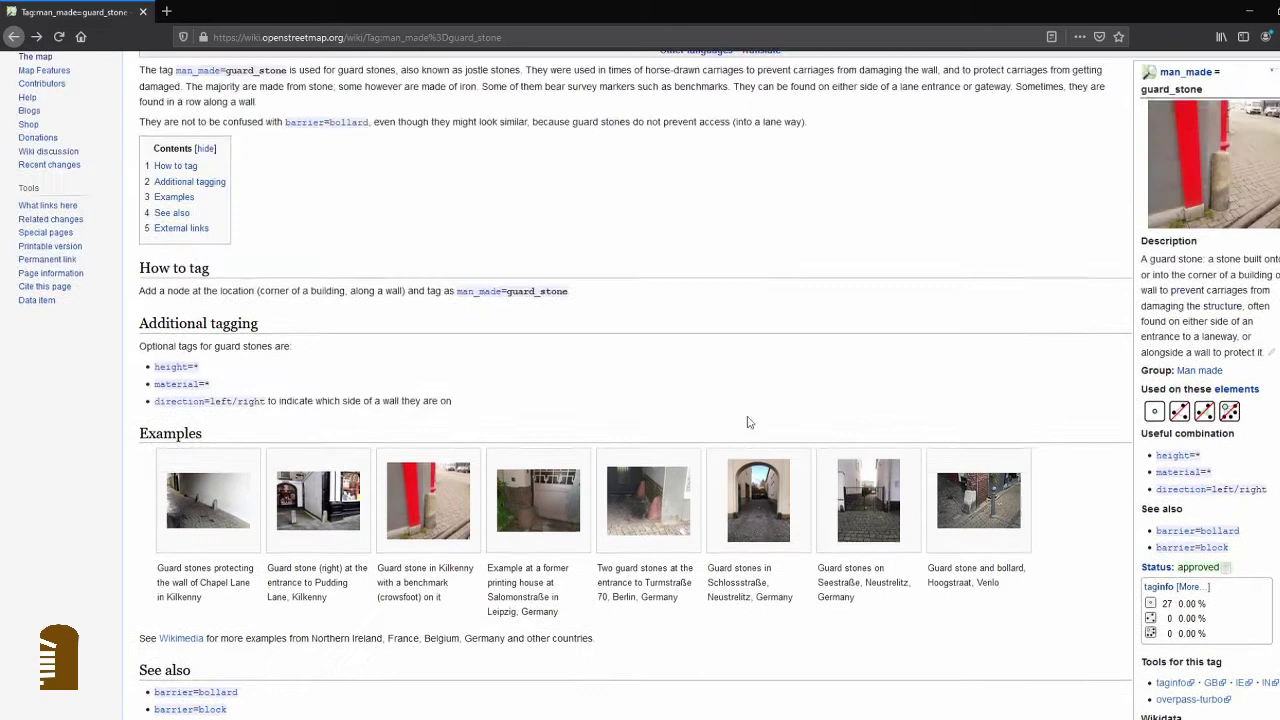
scroll(727, 402, "down", 1)
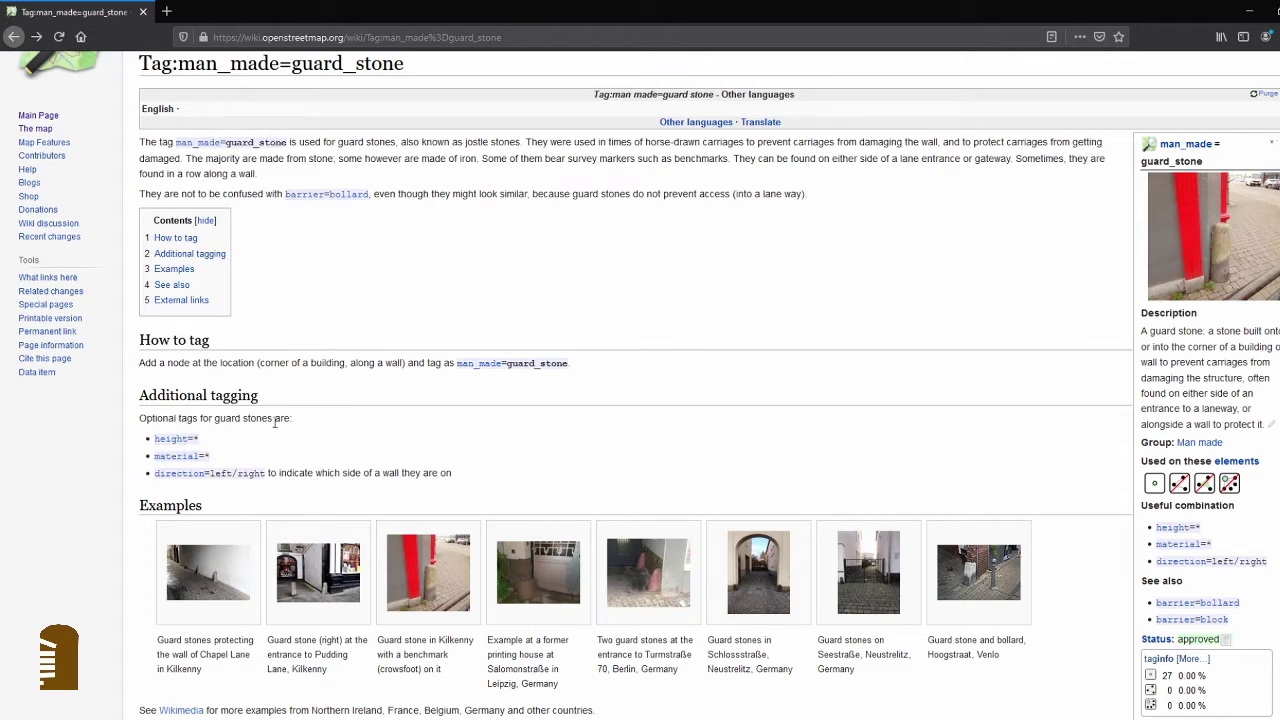
scroll(204, 394, "down", 3)
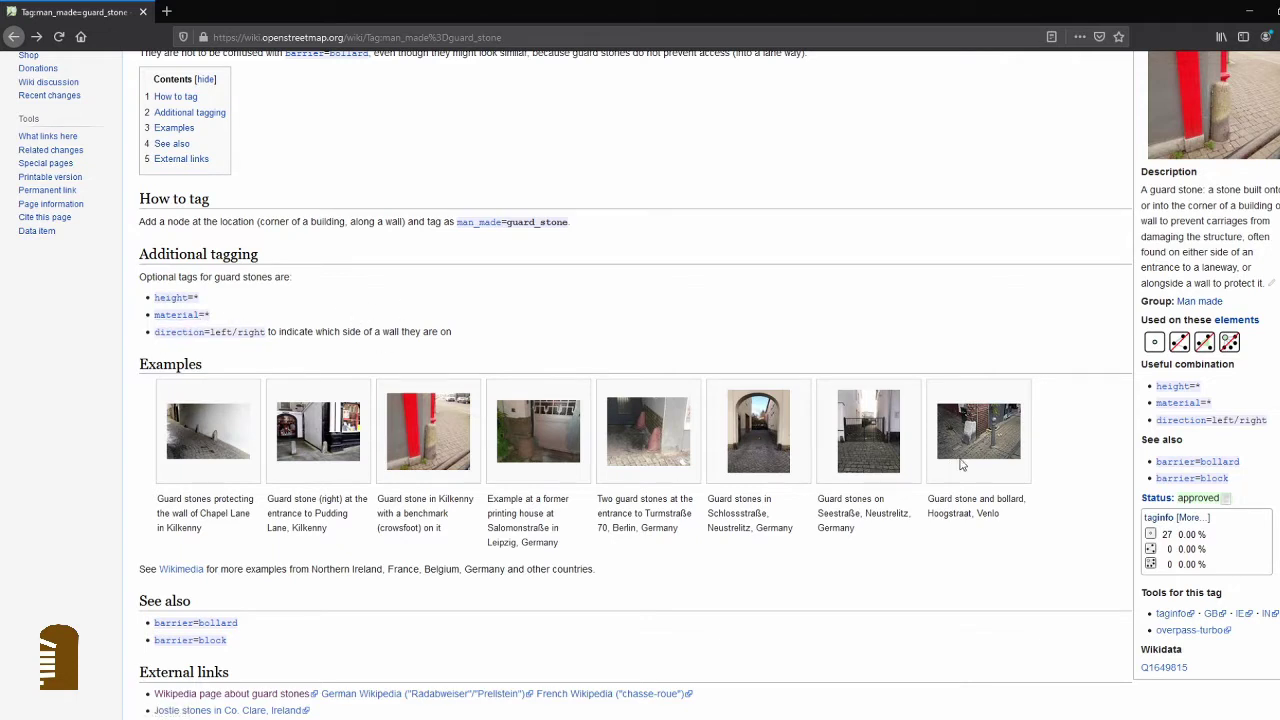
left_click(882, 450)
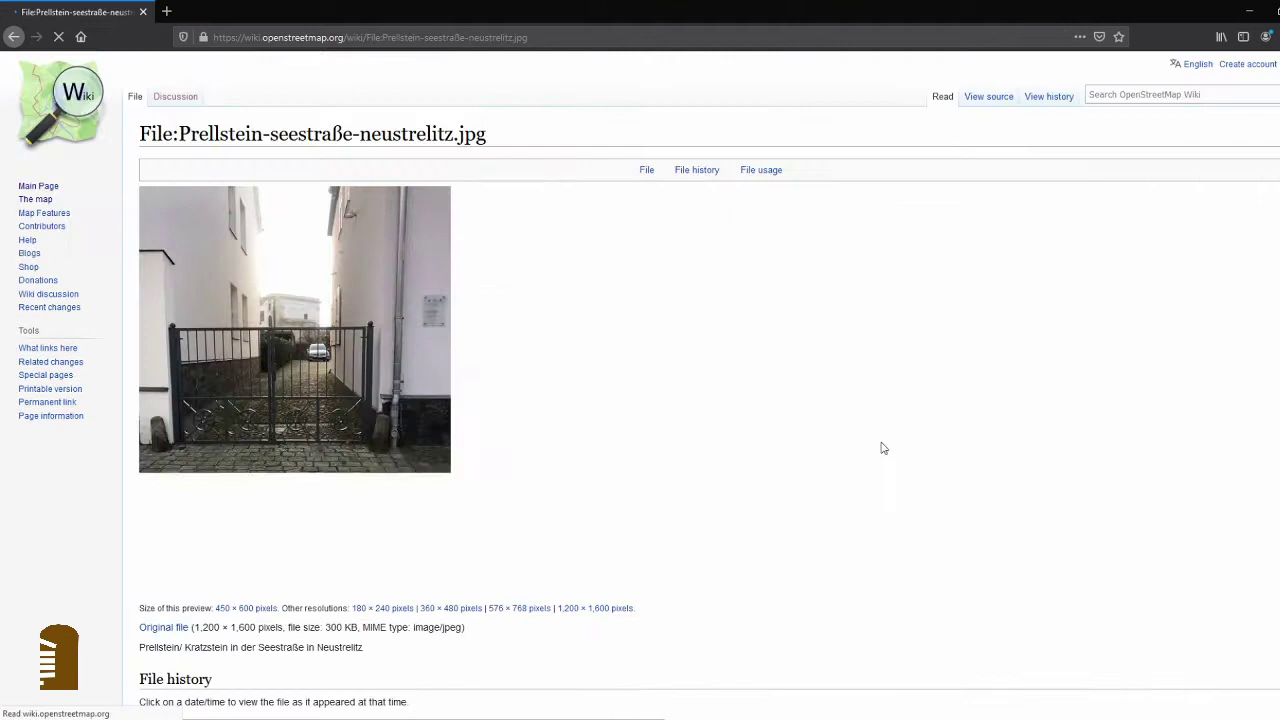
left_click(14, 37)
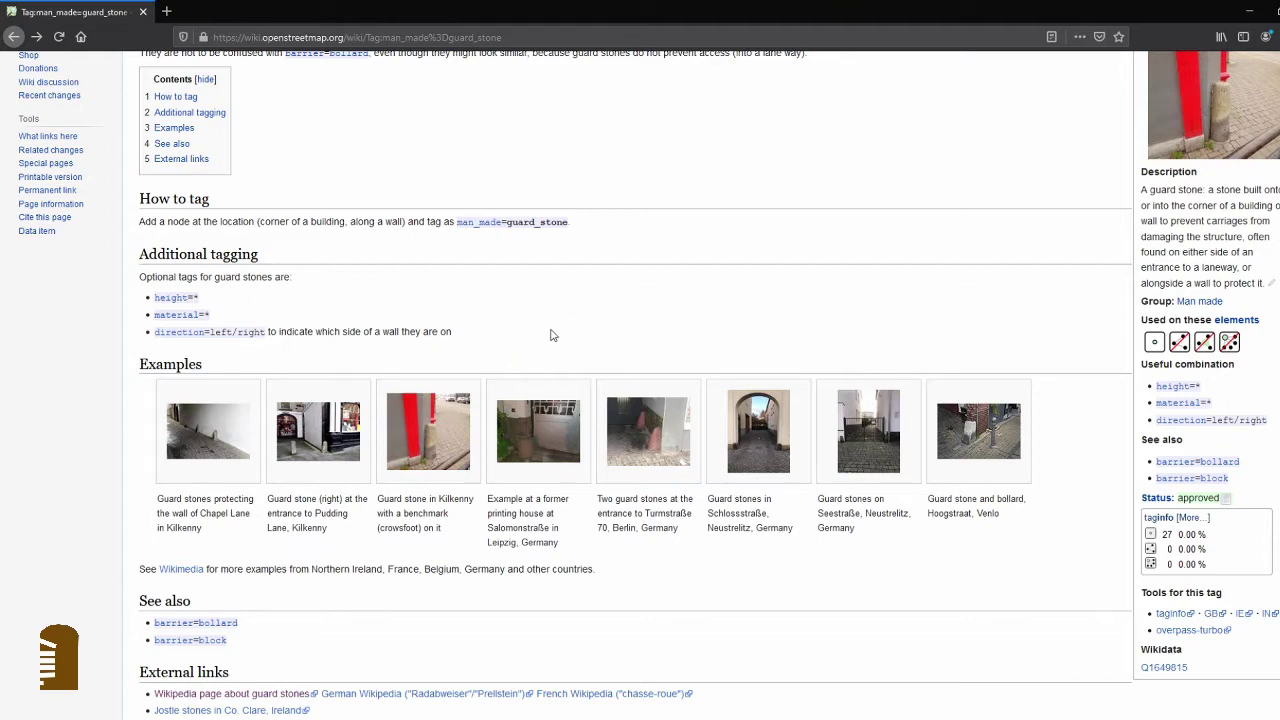
scroll(551, 335, "down", 1)
scroll(565, 290, "up", 1)
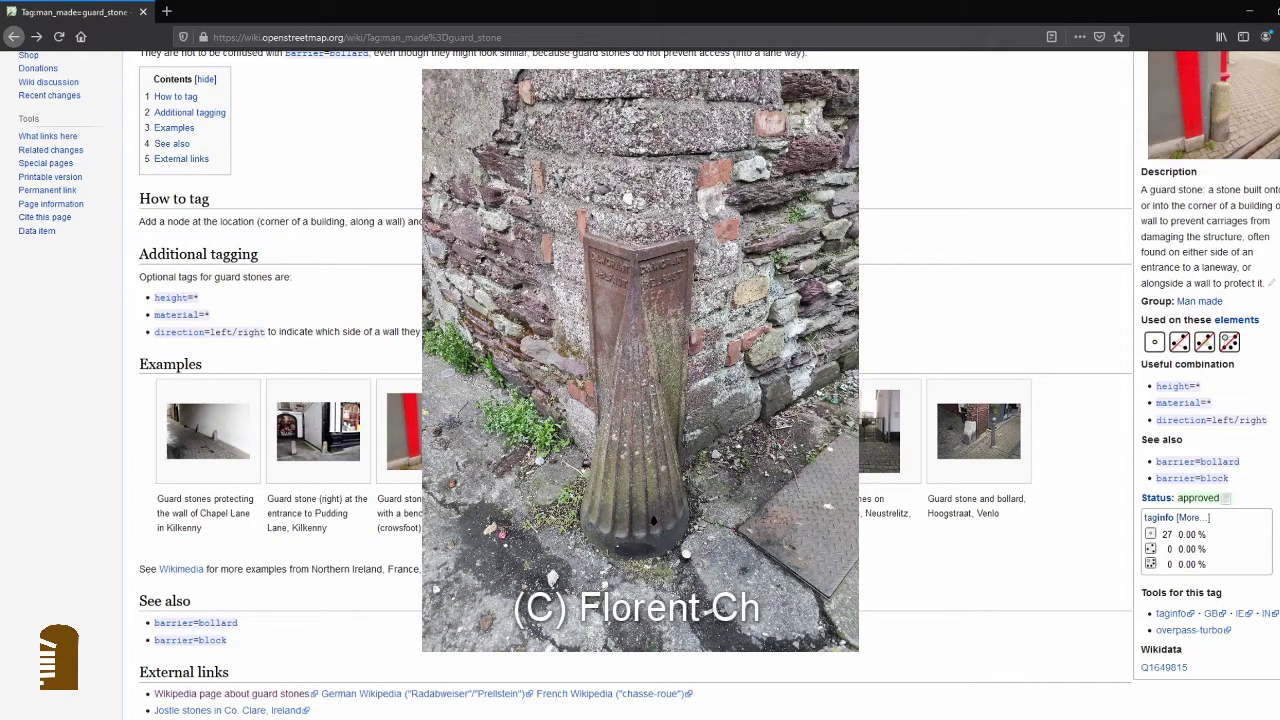
scroll(640, 384, "up", 1)
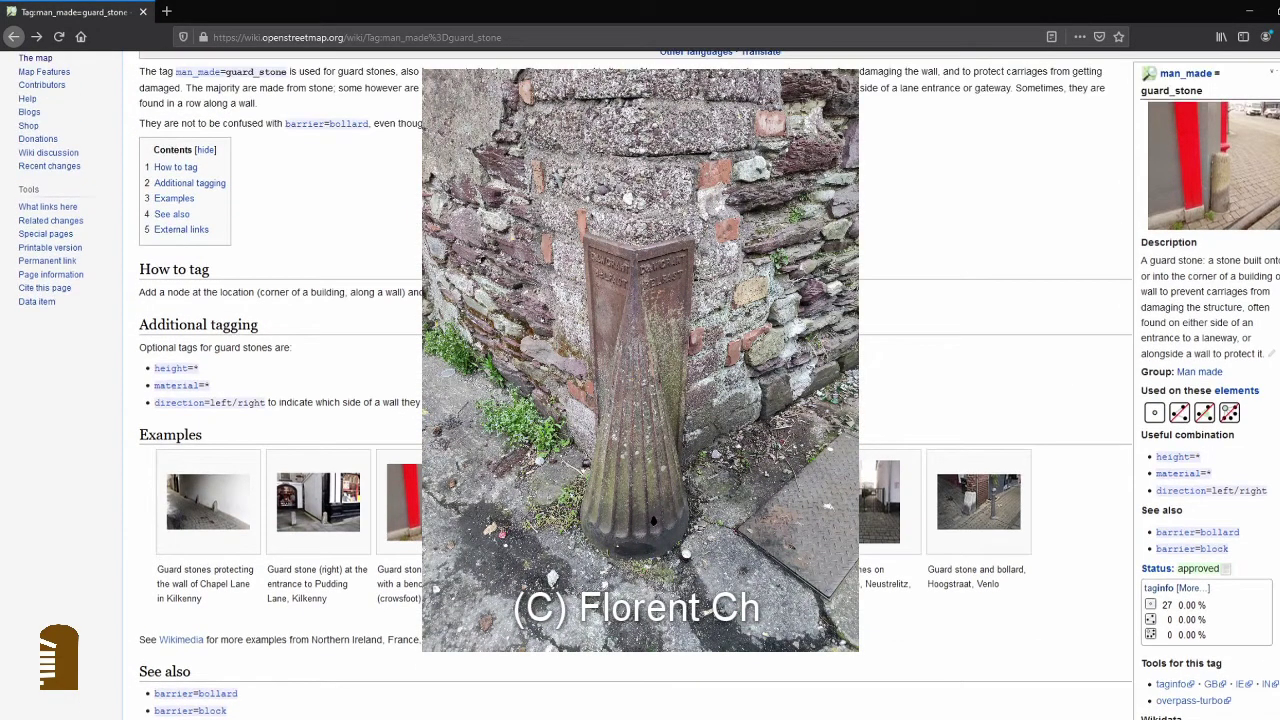
scroll(640, 384, "up", 1)
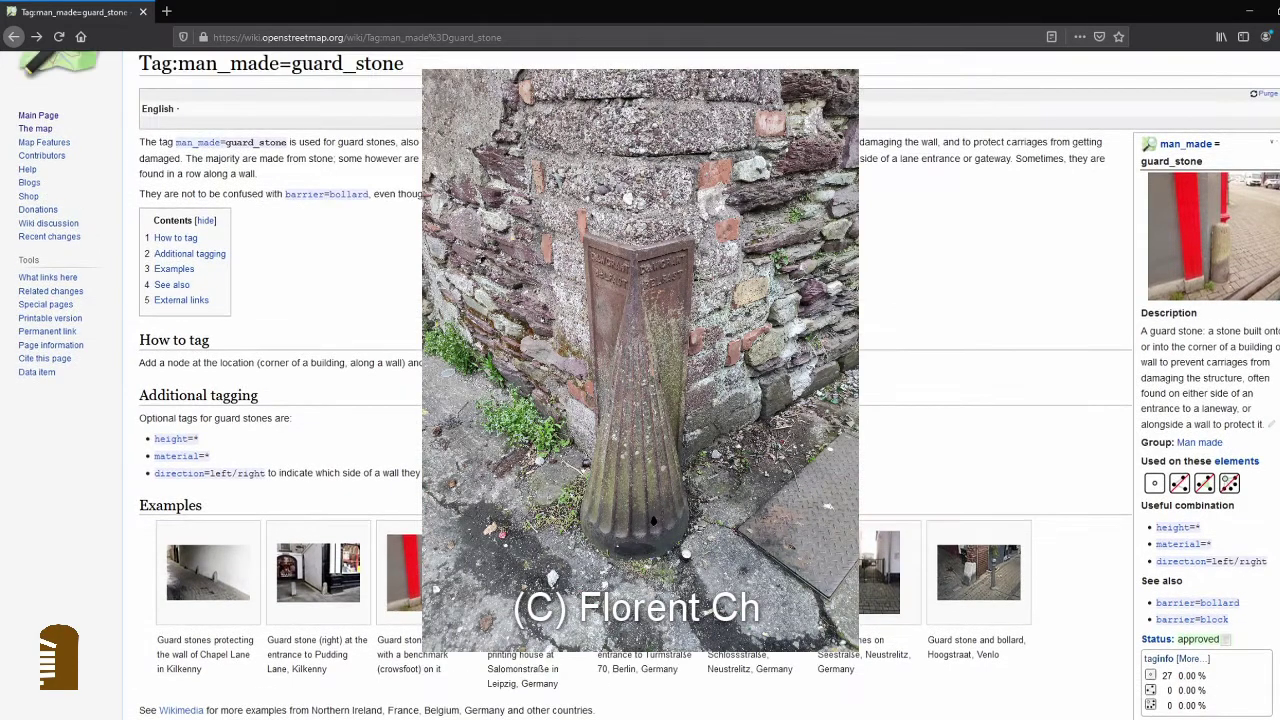
scroll(570, 433, "down", 3)
scroll(570, 433, "up", 3)
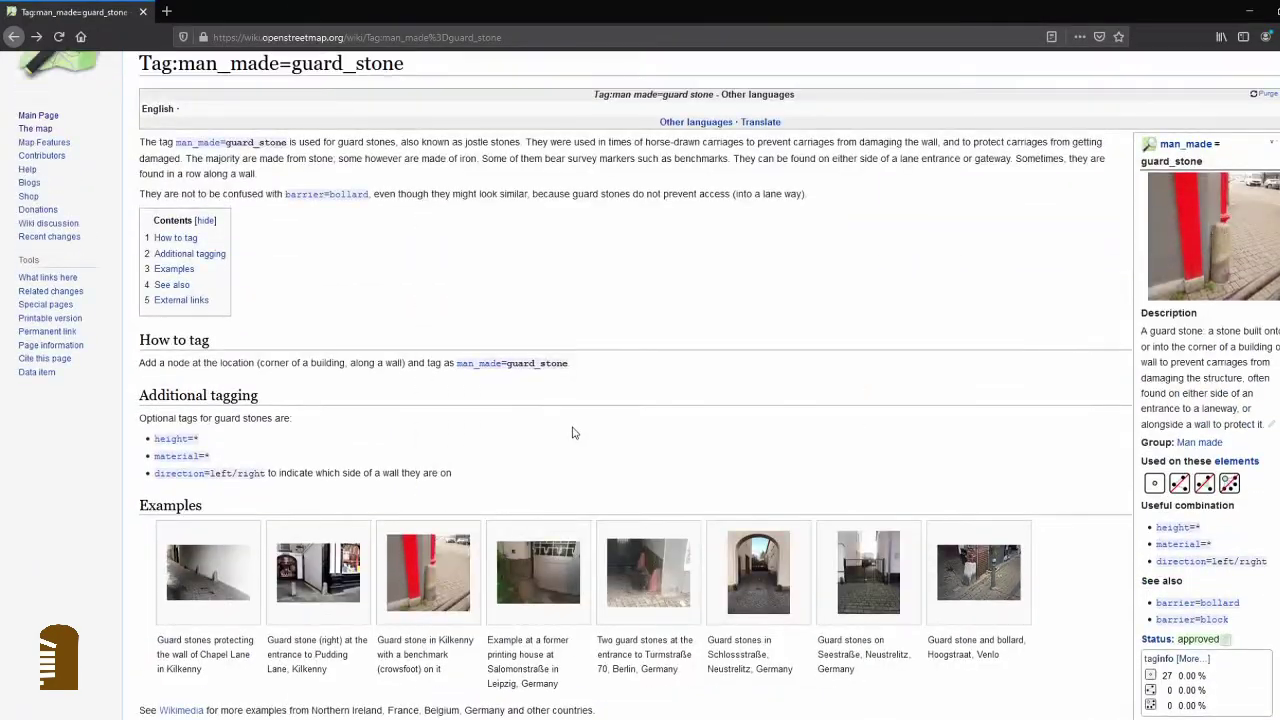
scroll(573, 432, "down", 1)
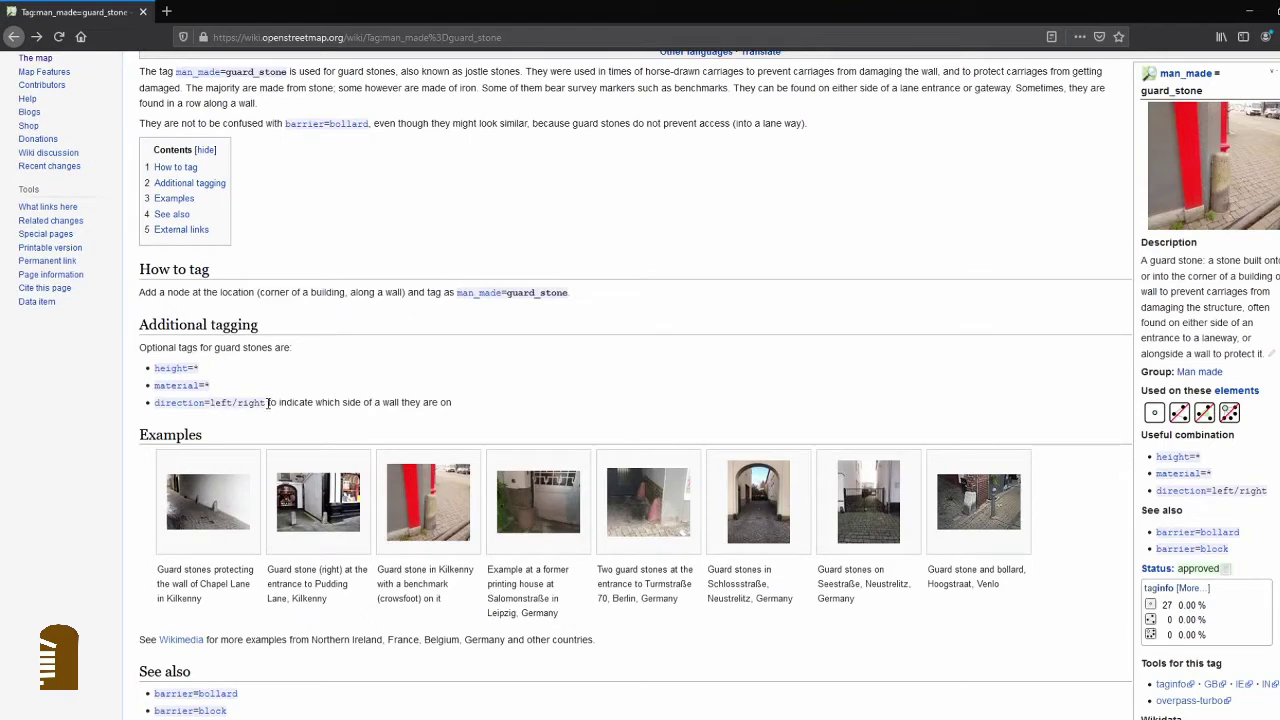
scroll(726, 297, "down", 2)
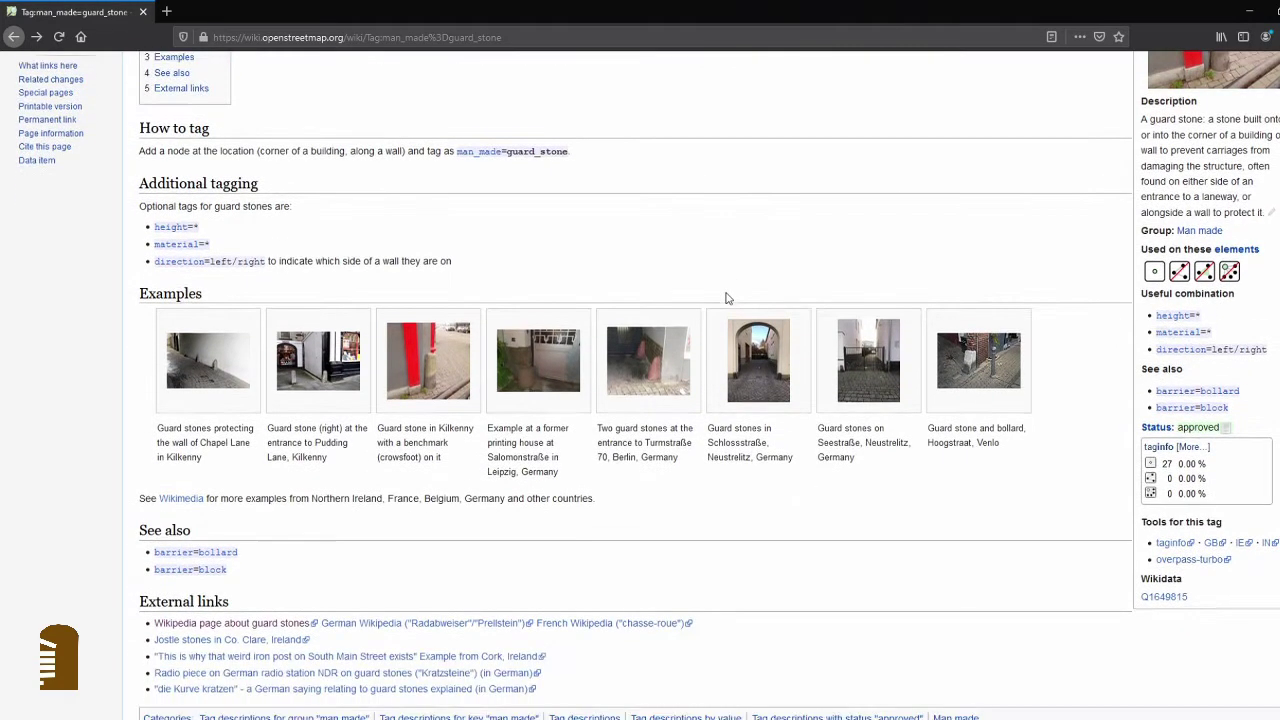
left_click(212, 368)
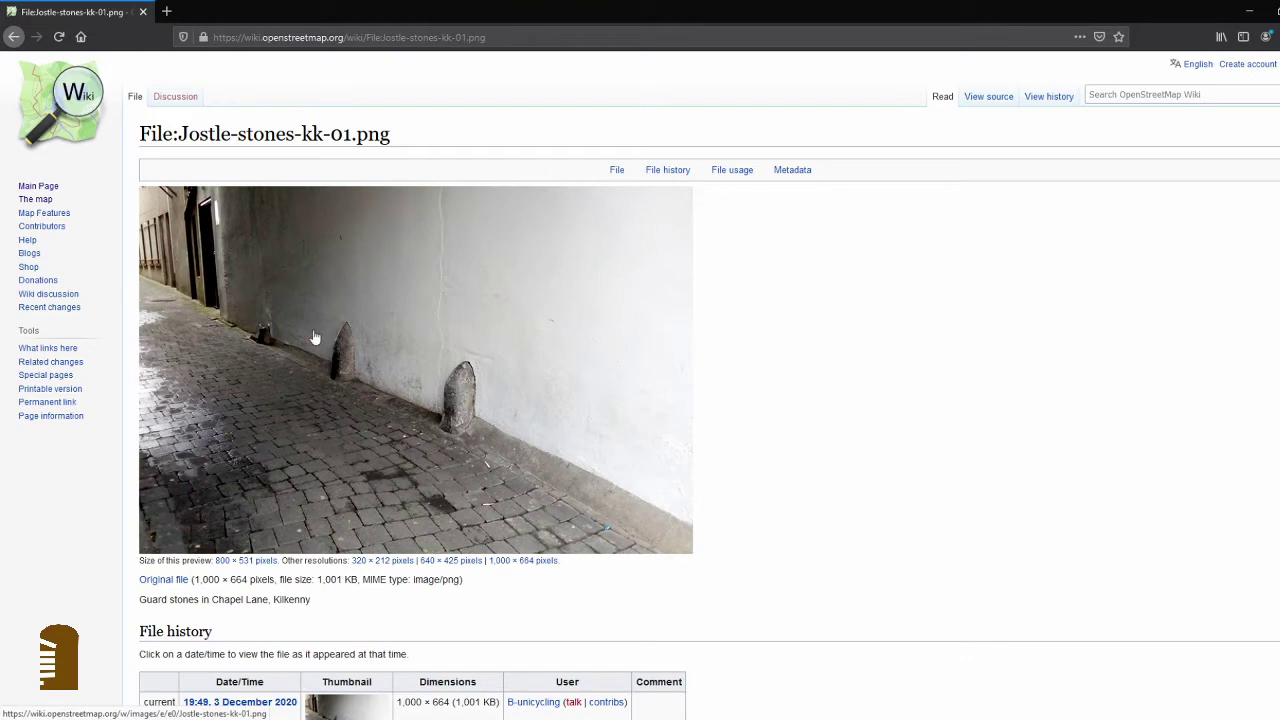
left_click(12, 40)
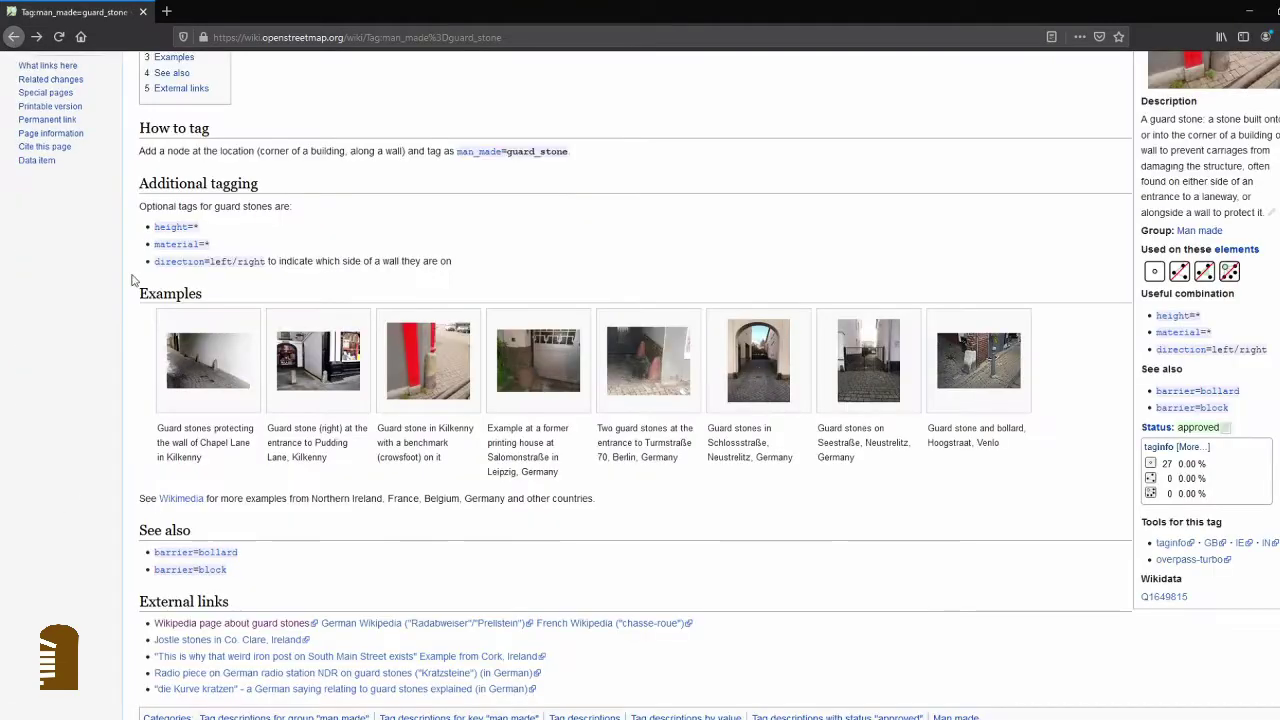
left_click(211, 360)
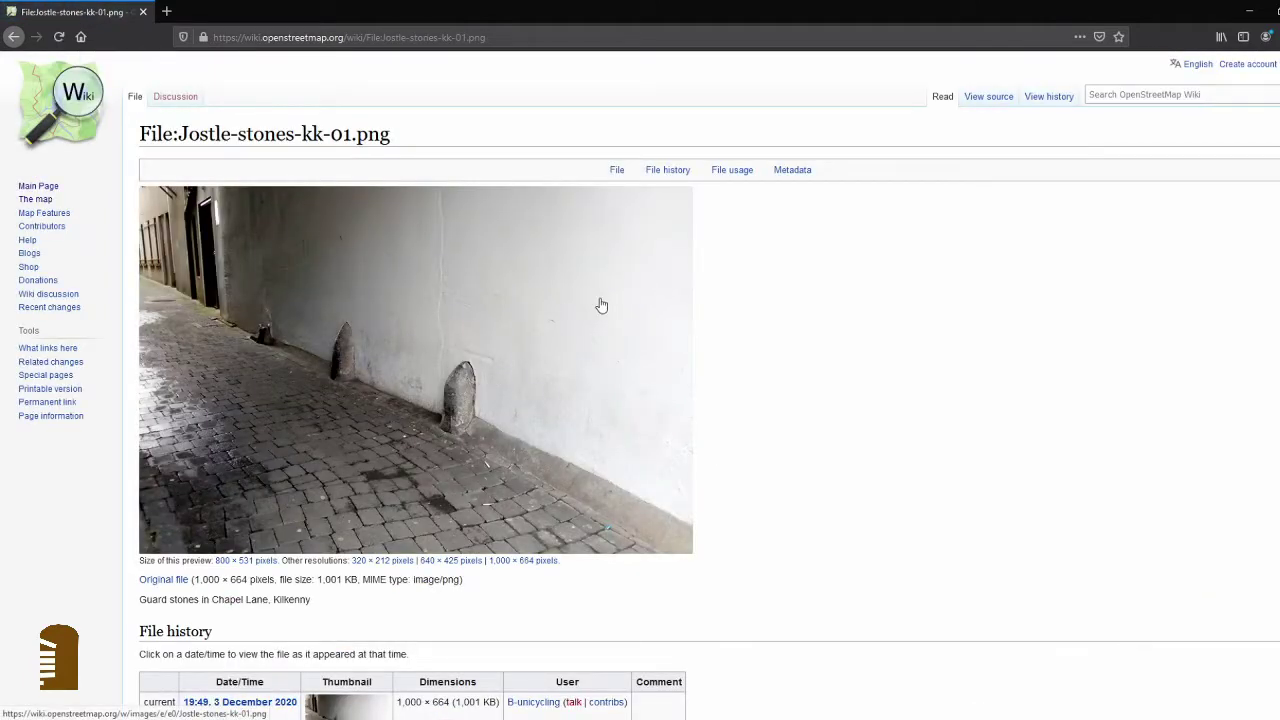
left_click(14, 38)
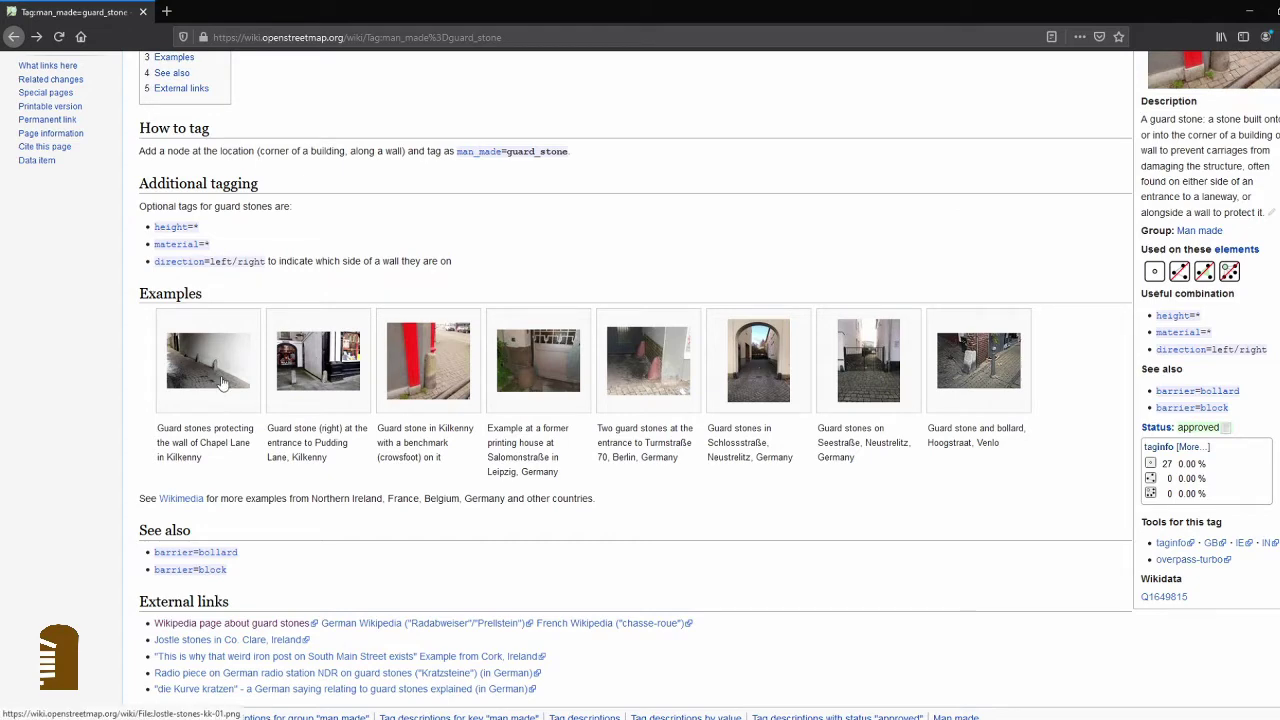
scroll(440, 286, "up", 5)
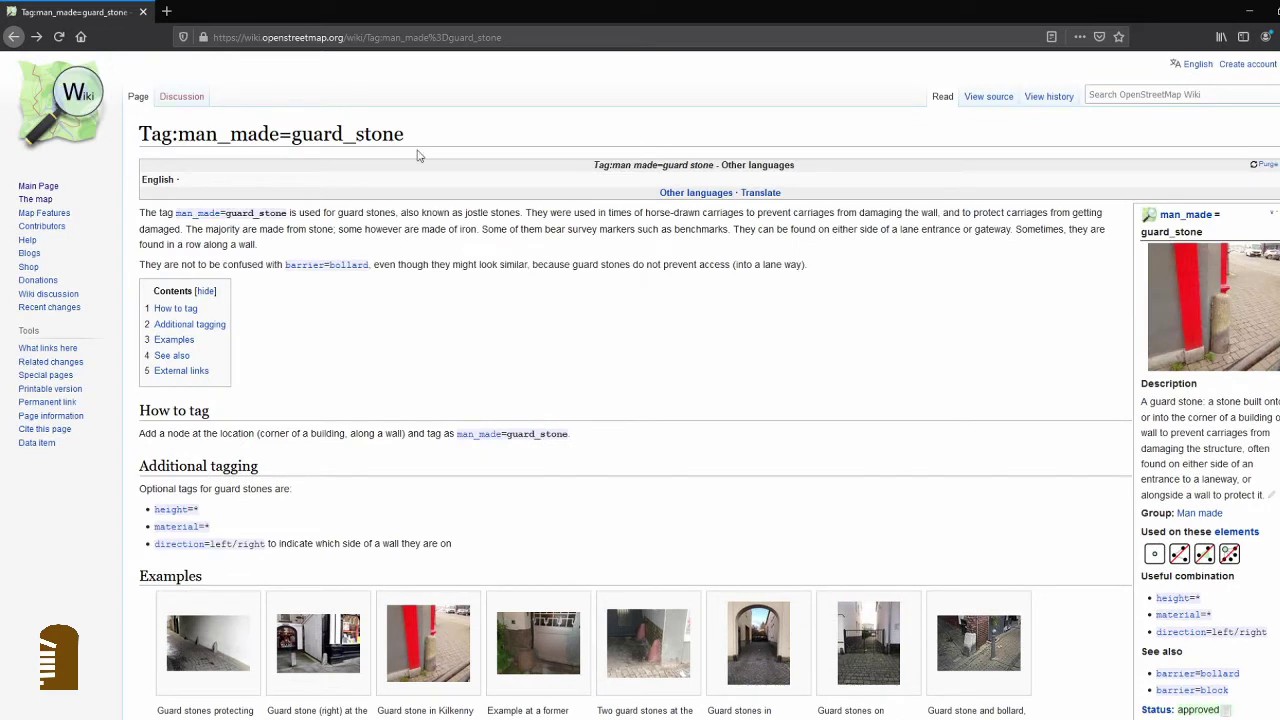
Load fieldpapers.org by entering 'field' in the address bar and accepting the autocompletion
left_click(369, 37)
type("fieldpapers.org")
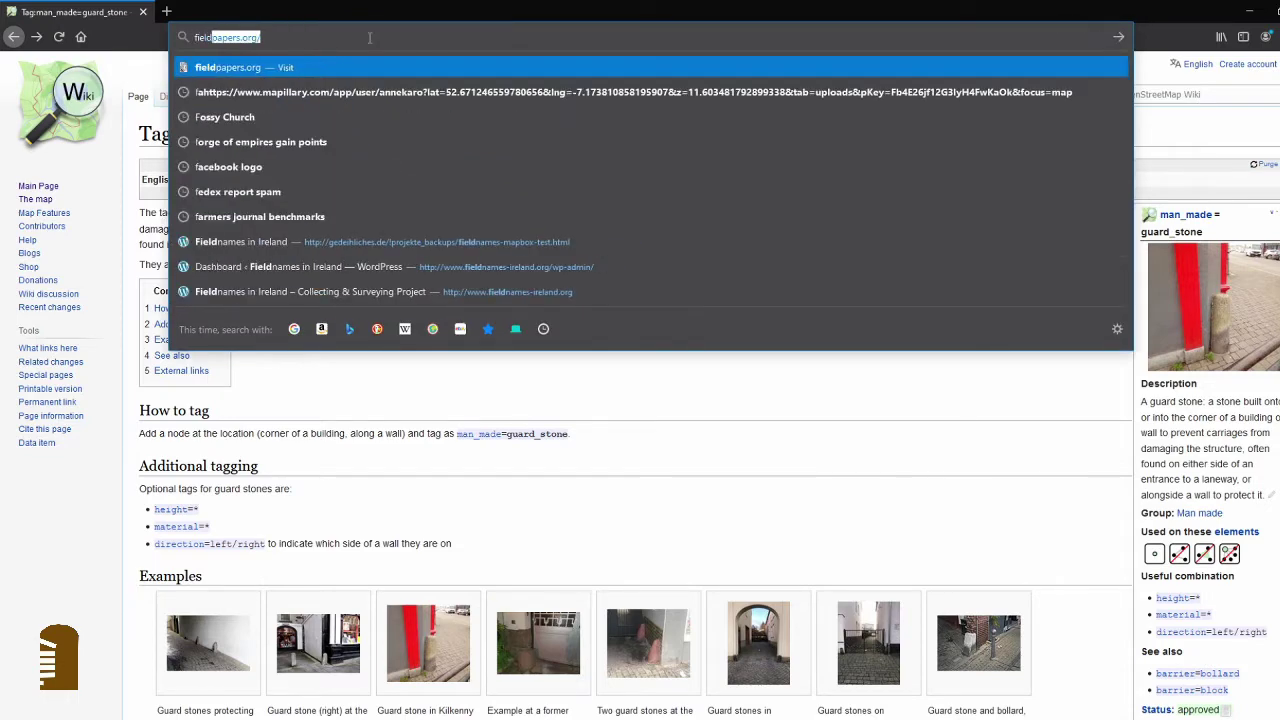
key("Return")
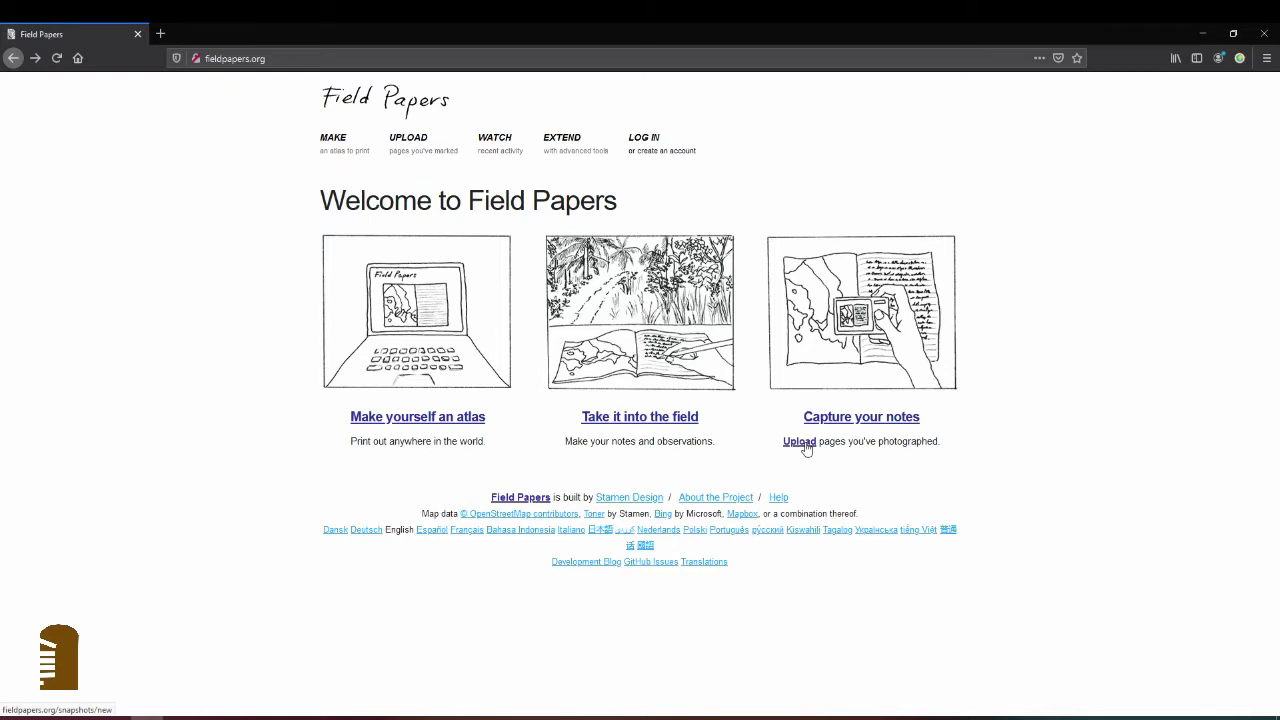
left_click(801, 442)
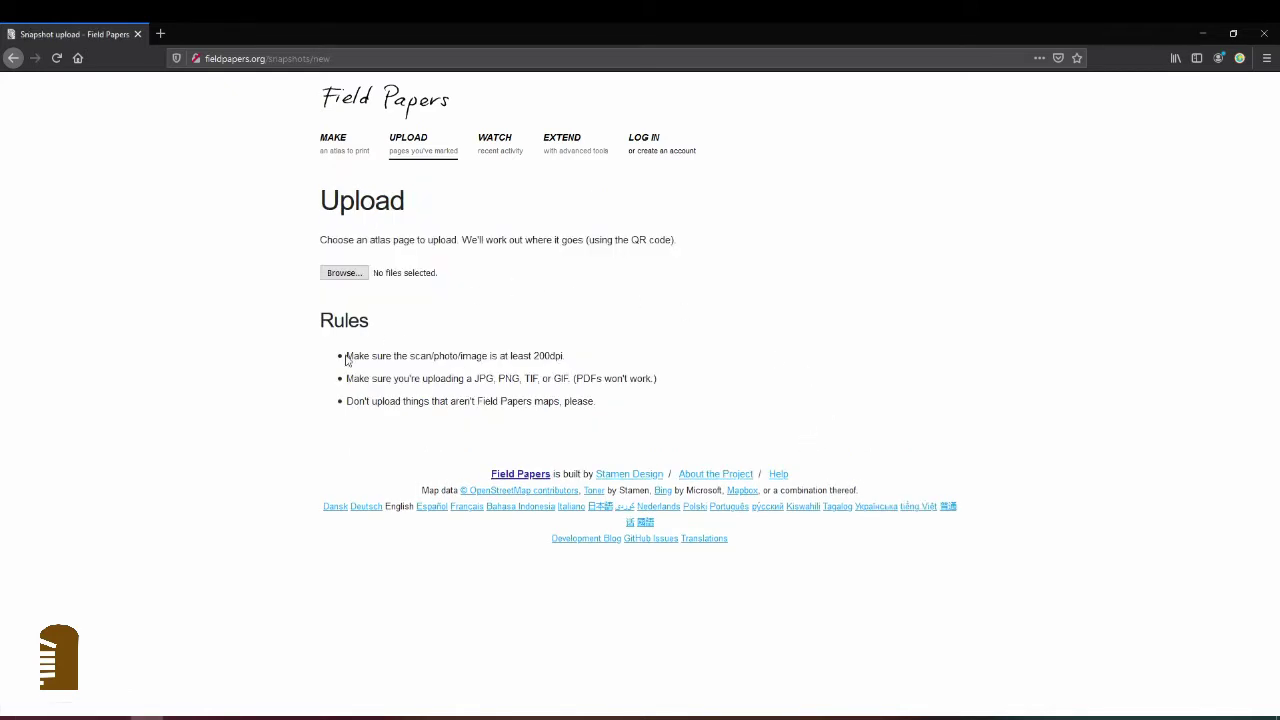
left_click_drag(347, 355, 427, 358)
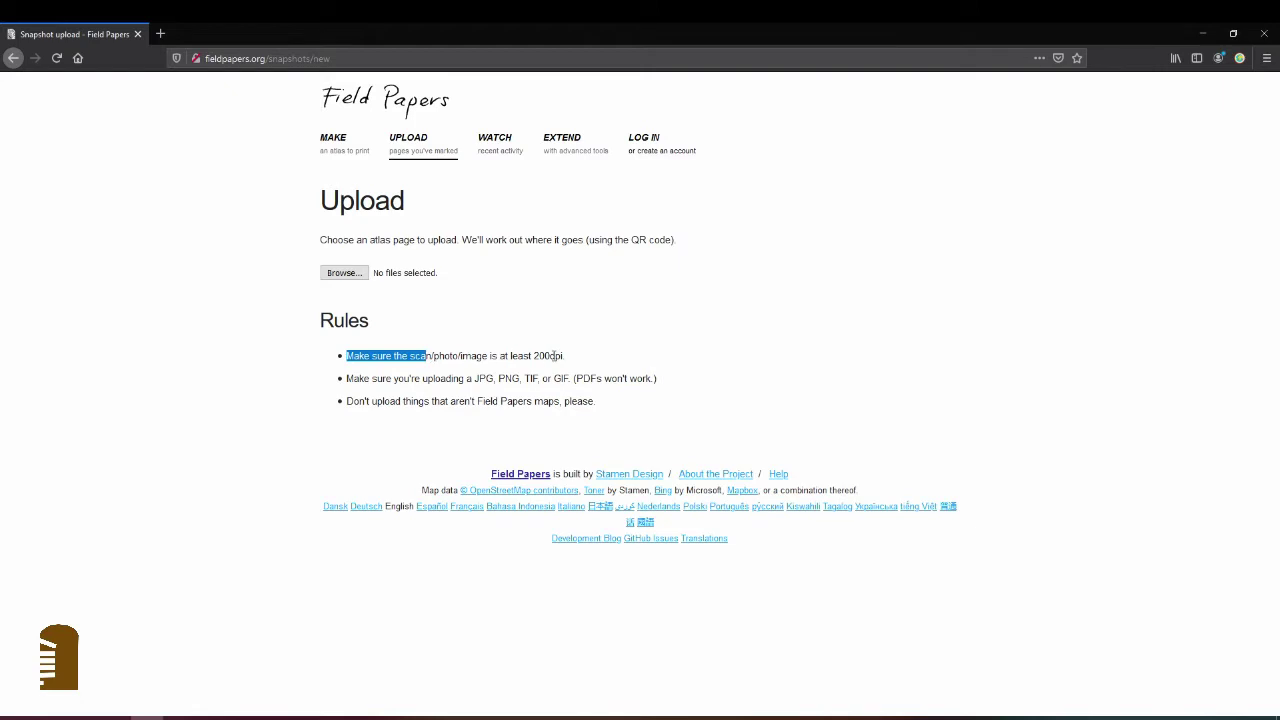
left_click(457, 375)
Select scans 0001 and 0002 in the Bennettsbridge survey folder and start their upload
left_click(345, 273)
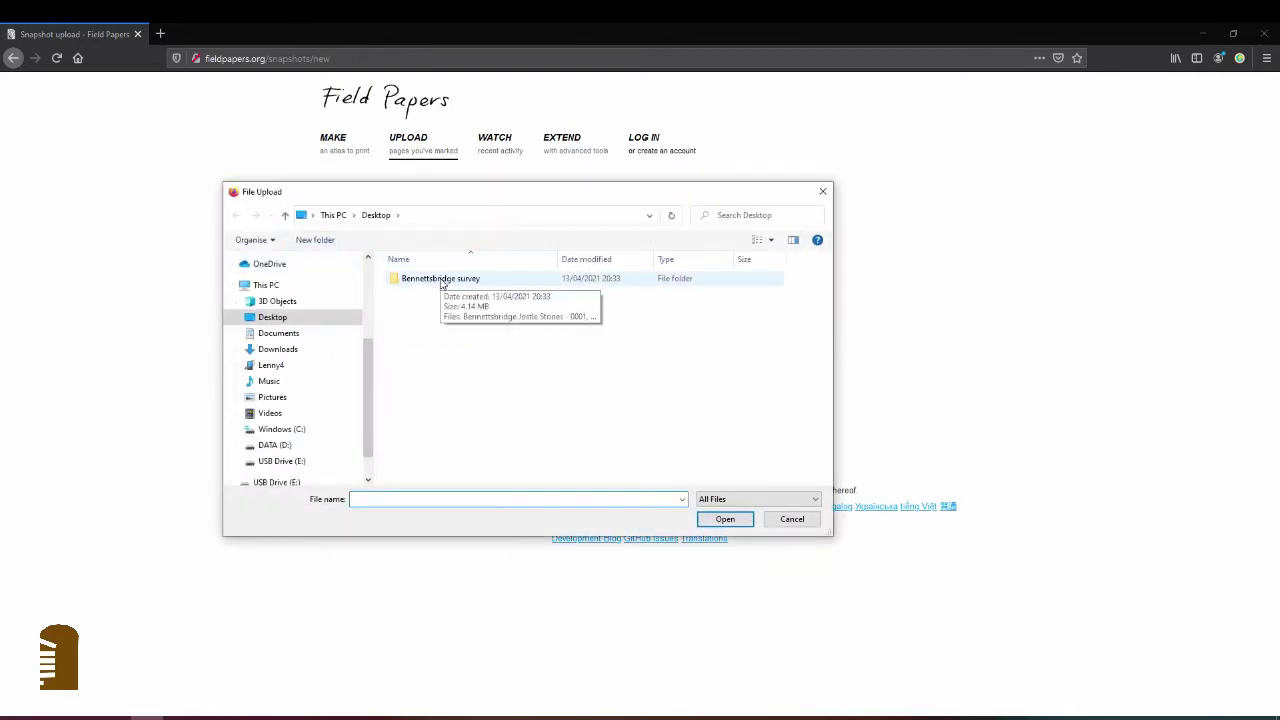
double_click(440, 282)
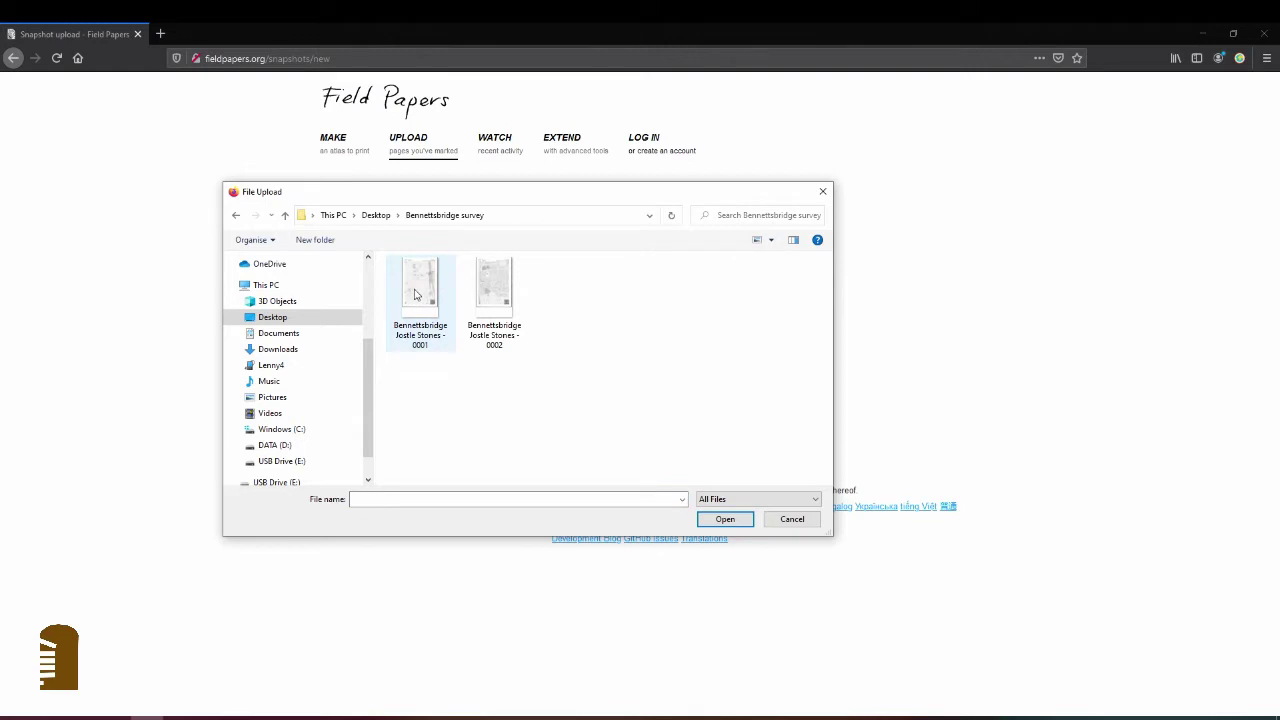
left_click(416, 293)
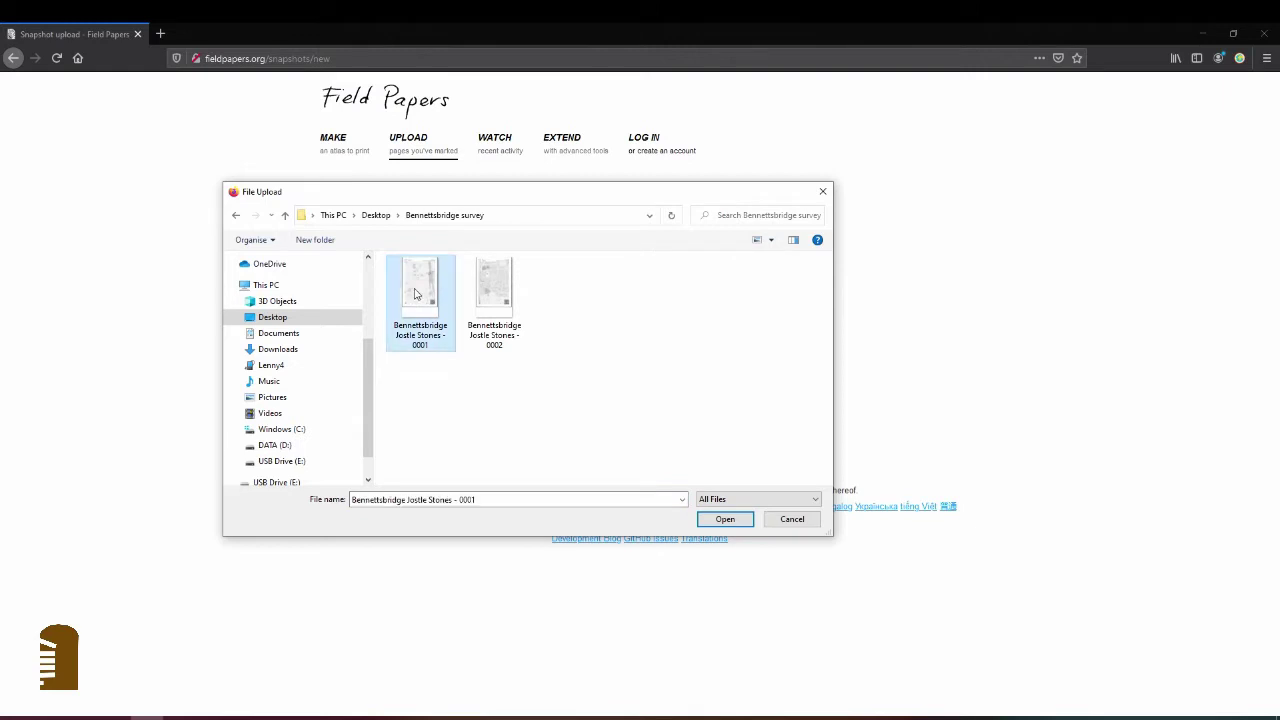
left_click(507, 288, "ctrl")
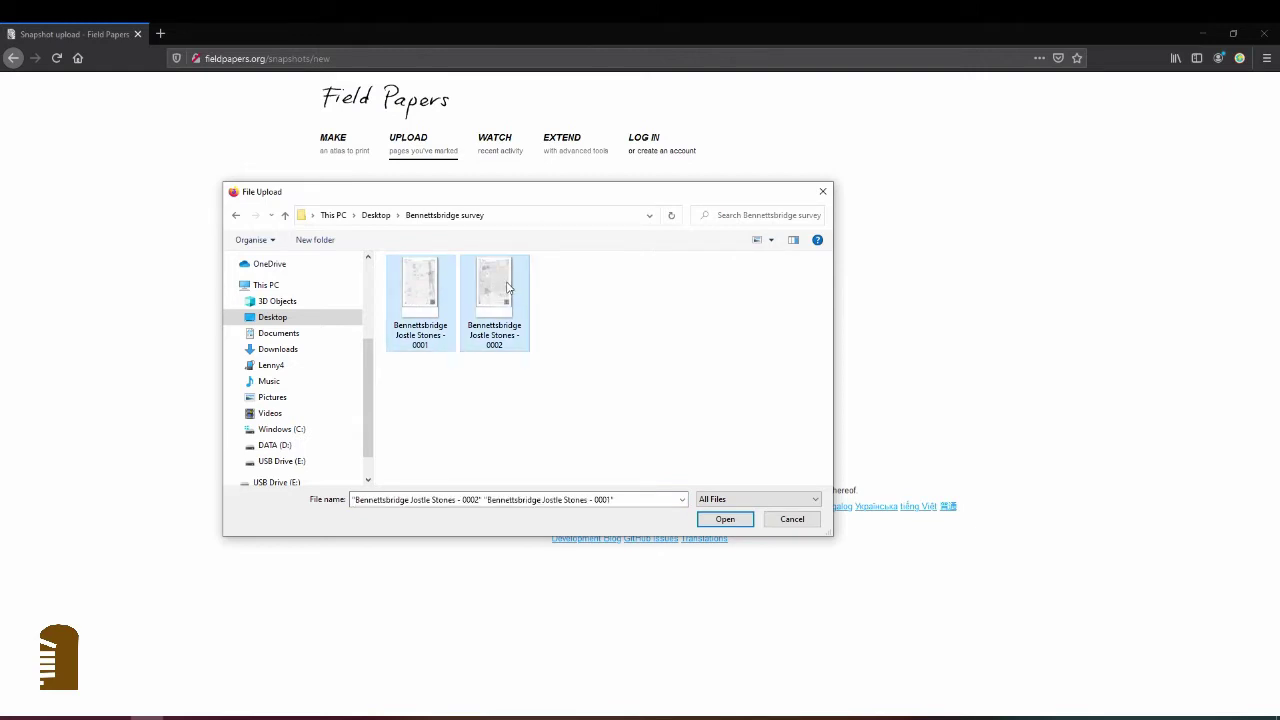
left_click(724, 518)
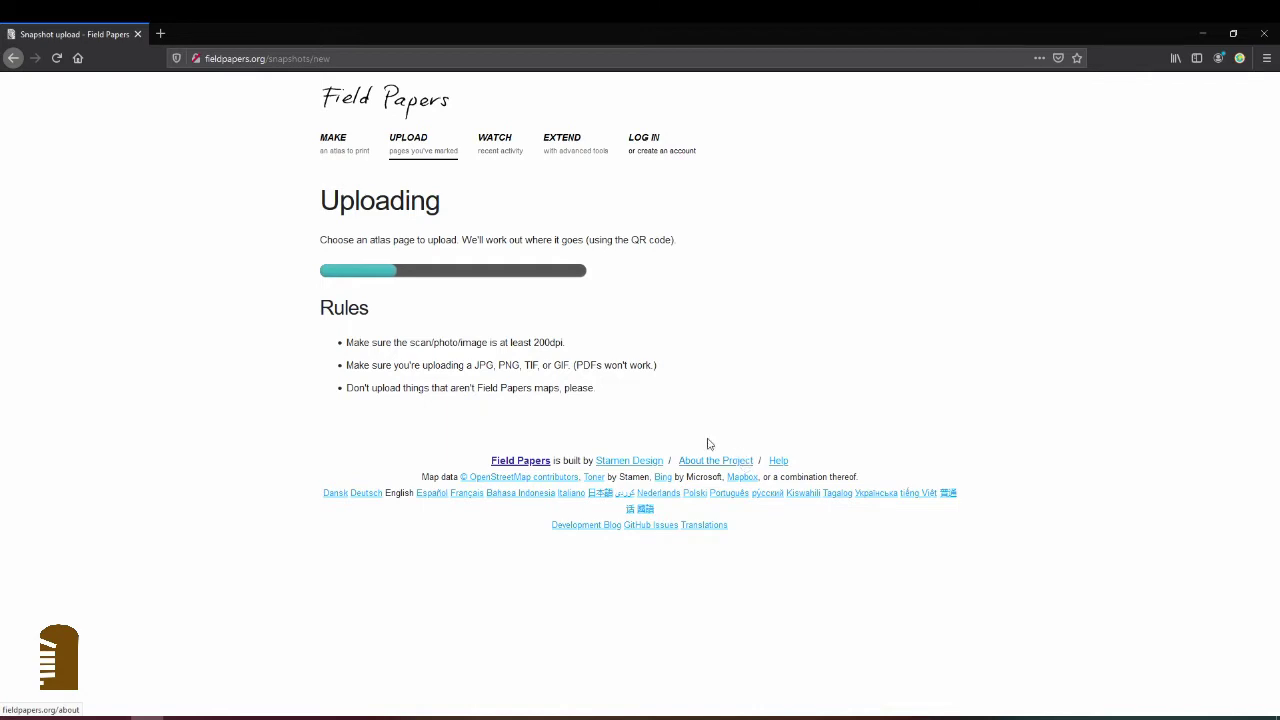
left_click_drag(548, 241, 677, 240)
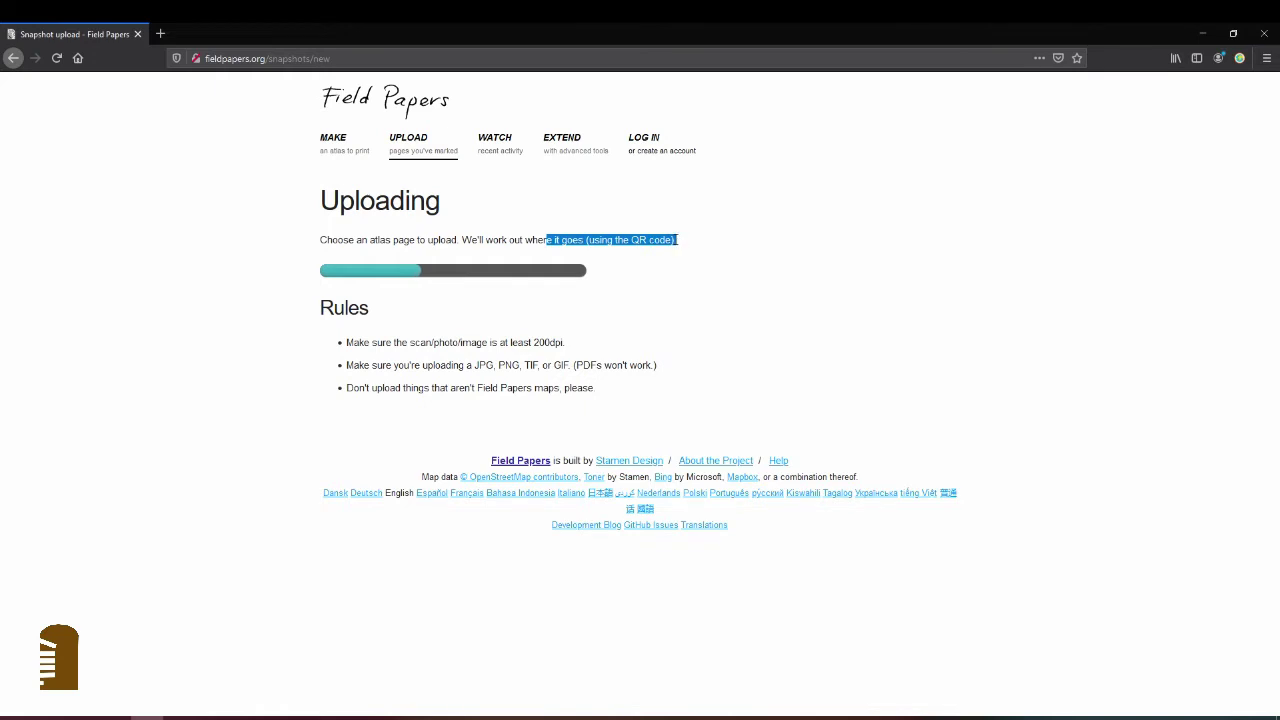
left_click(677, 240)
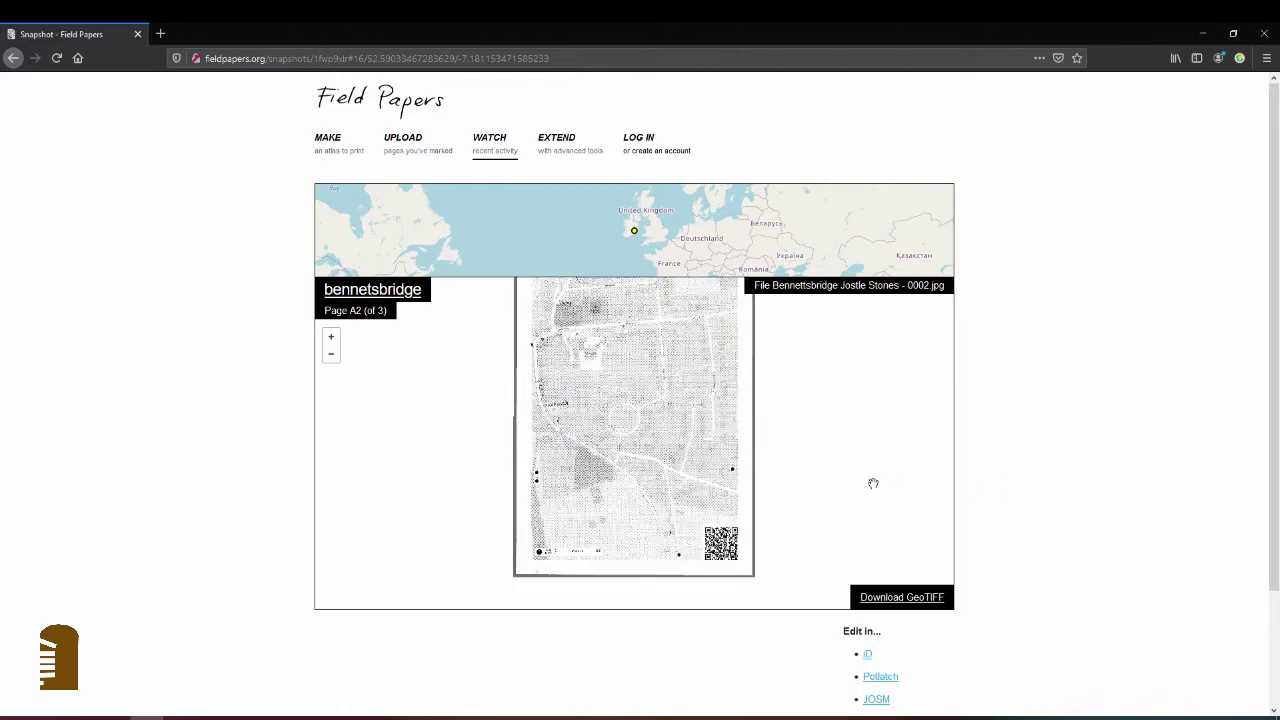
Zoom and pan the A2 scan and overview map to Bennettsbridge, then scroll to the Edit in links
scroll(861, 478, "up", 1)
scroll(861, 478, "down", 1)
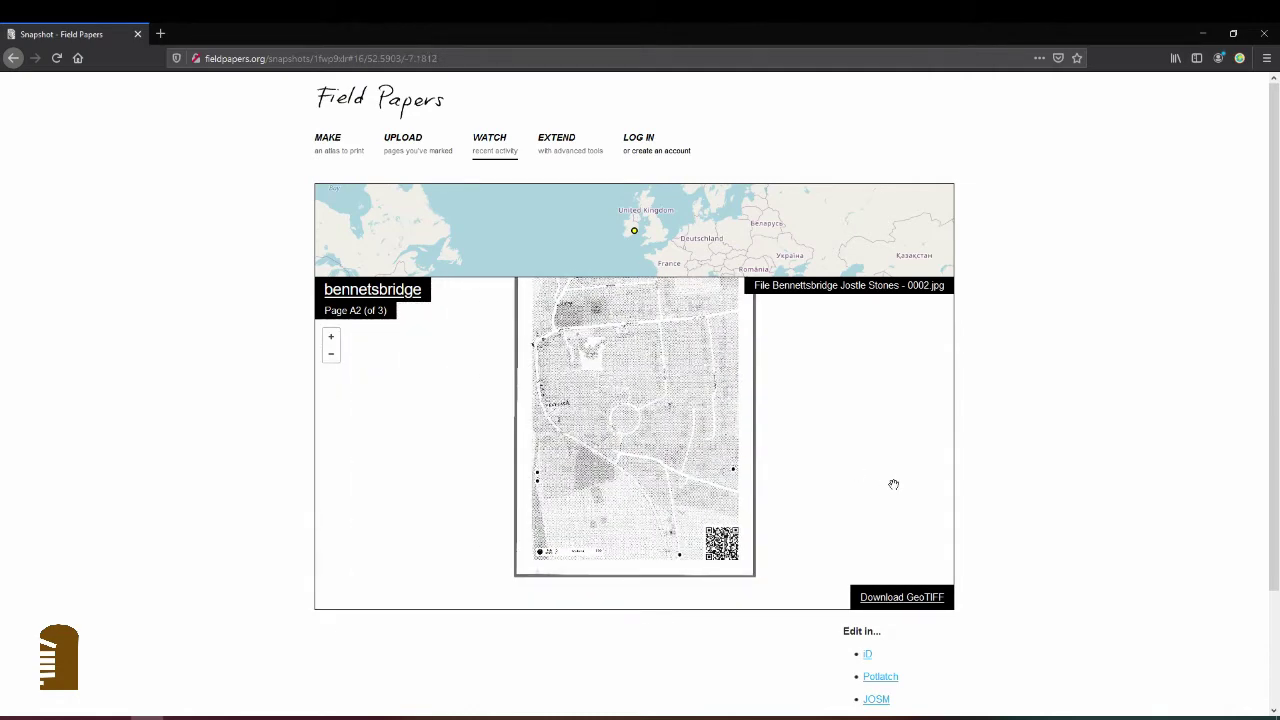
scroll(747, 457, "down", 1)
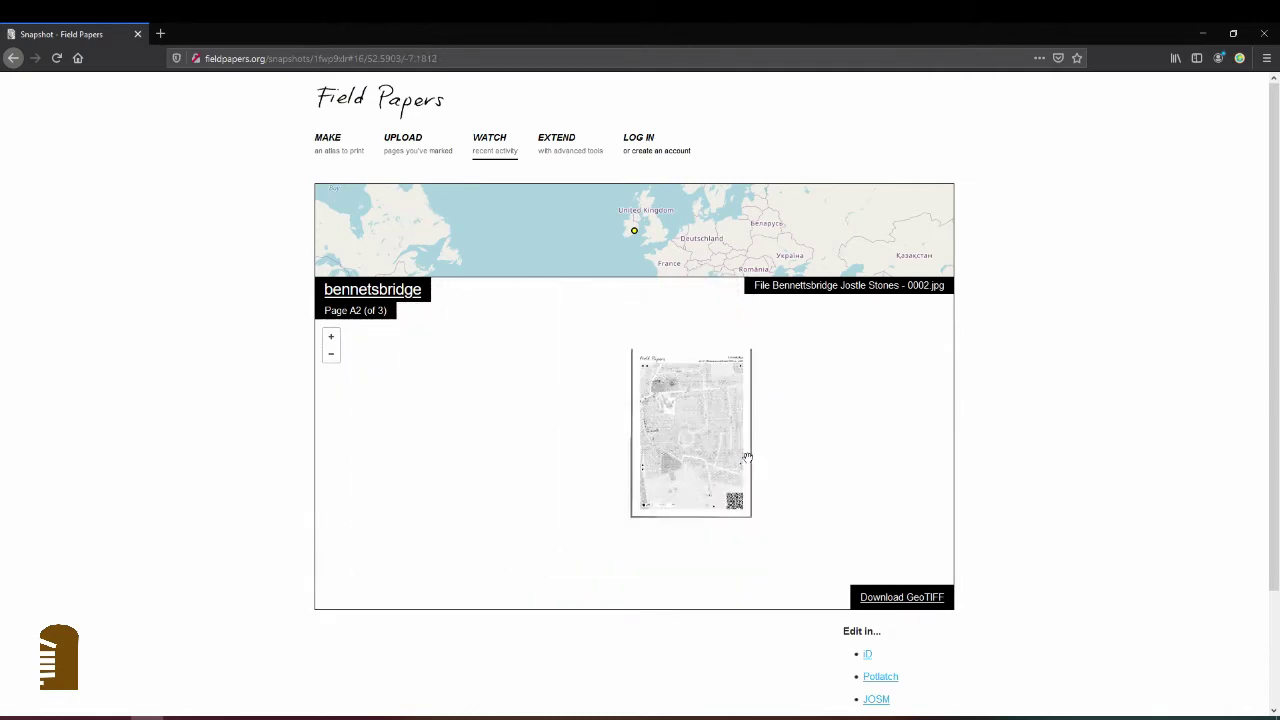
scroll(760, 452, "up", 1)
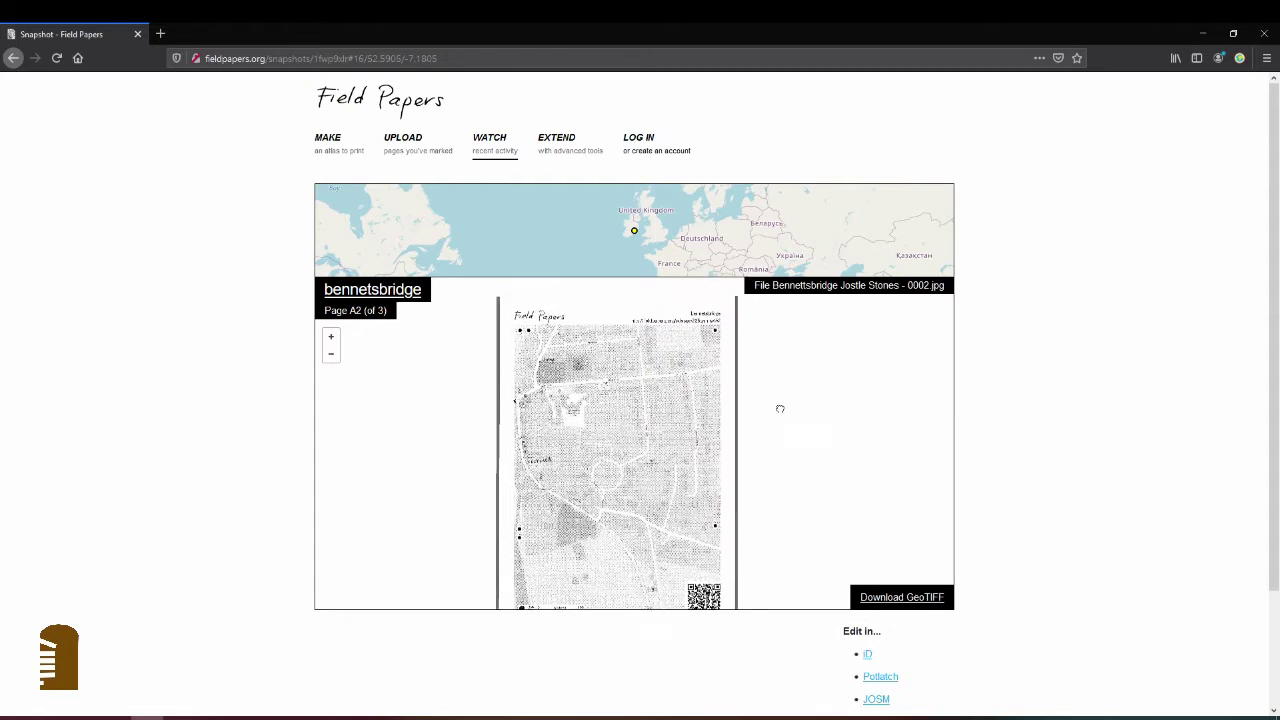
left_click_drag(780, 409, 794, 391)
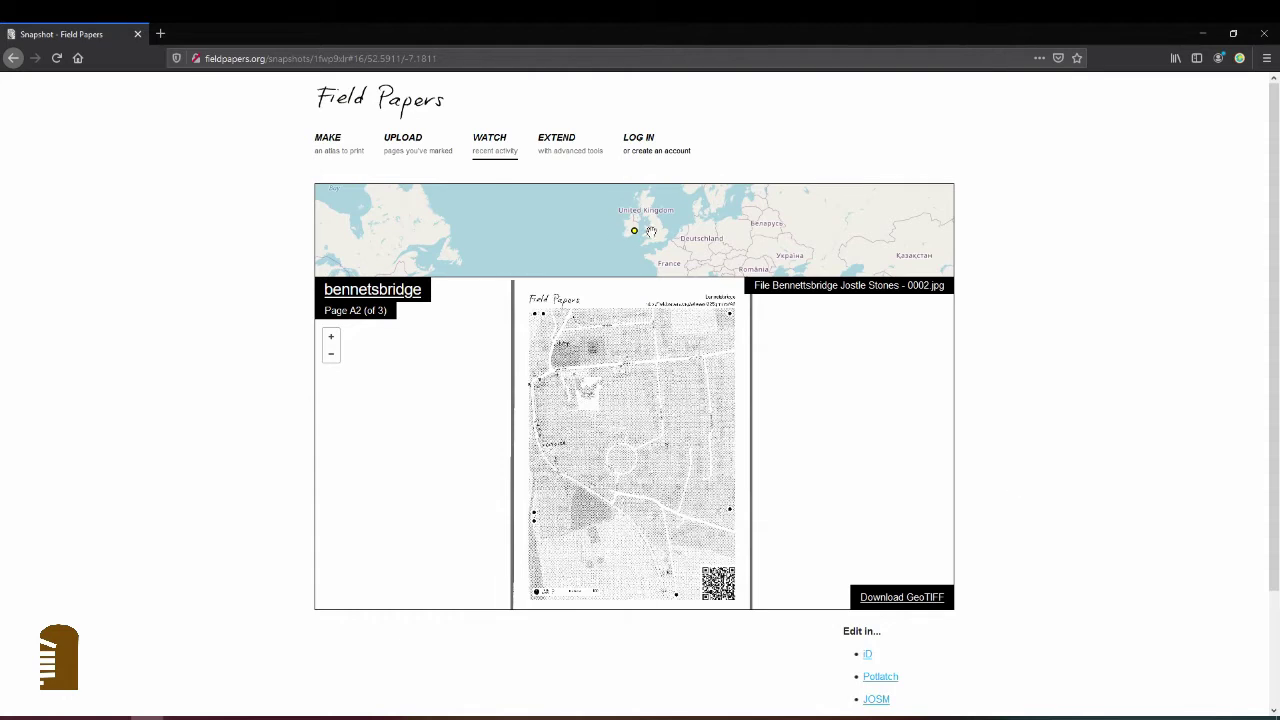
scroll(621, 255, "up", 4)
scroll(621, 264, "up", 5)
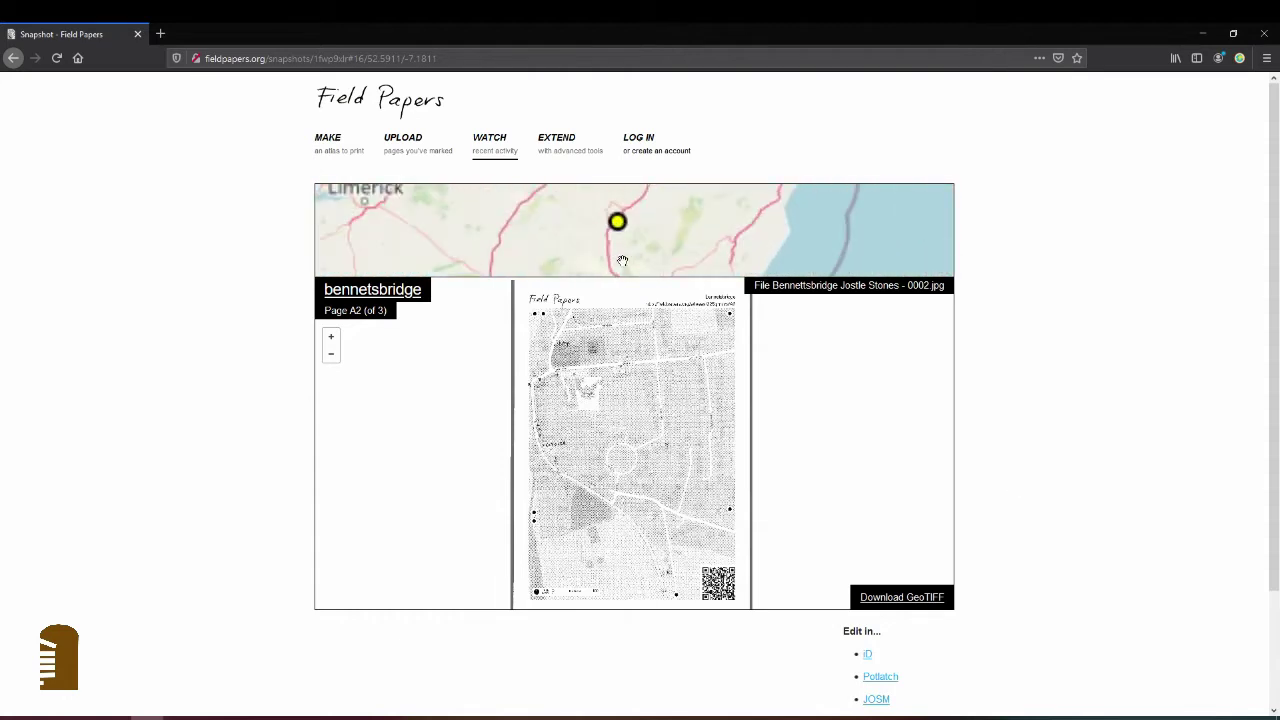
scroll(595, 220, "up", 4)
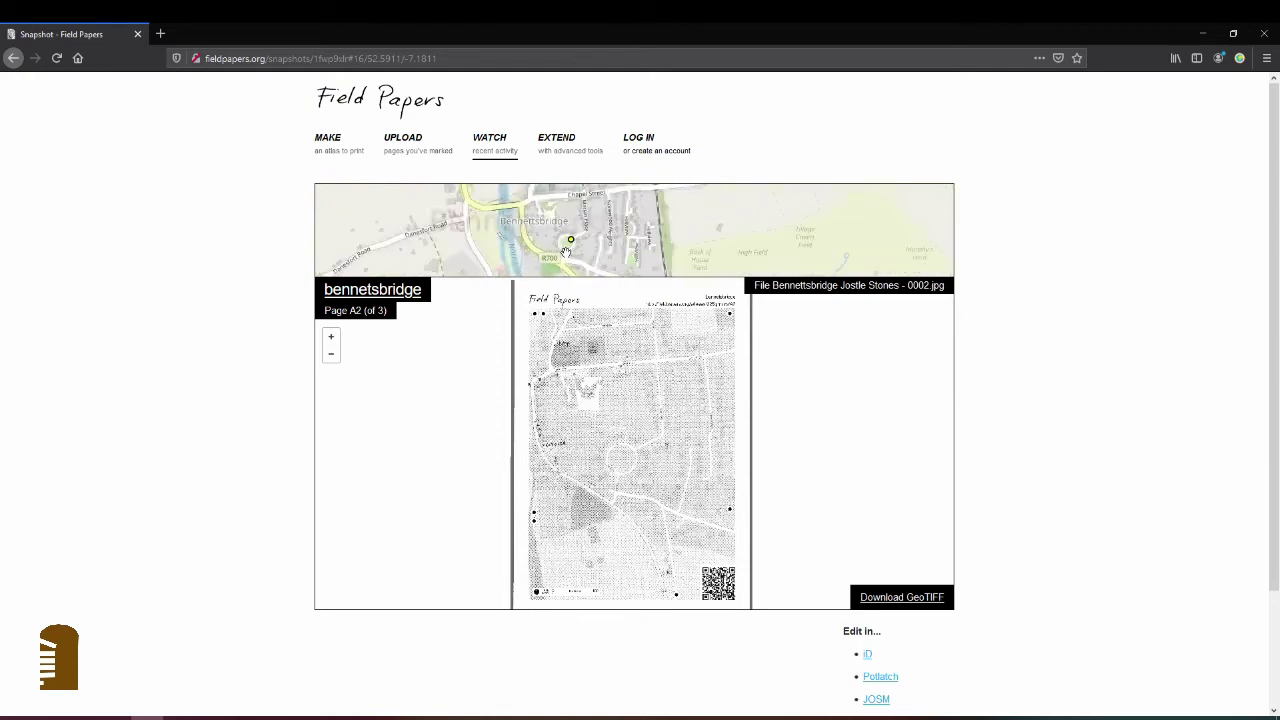
scroll(576, 230, "up", 2)
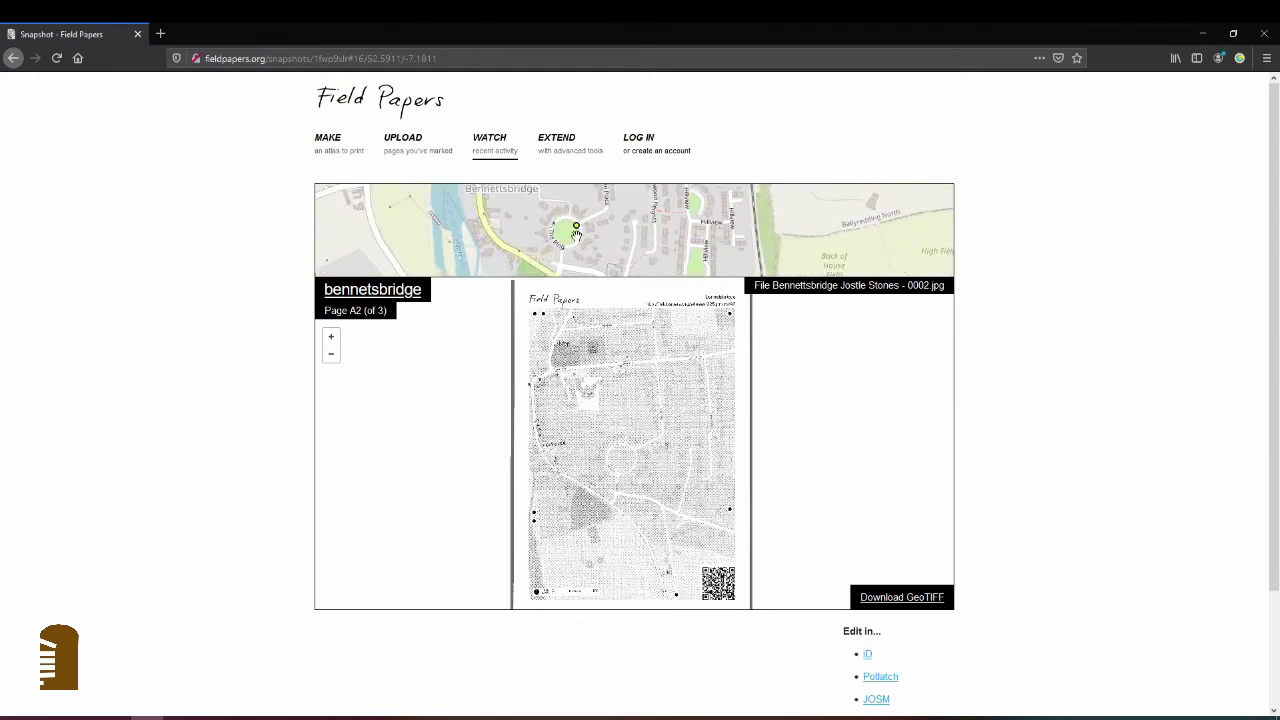
scroll(578, 236, "down", 1)
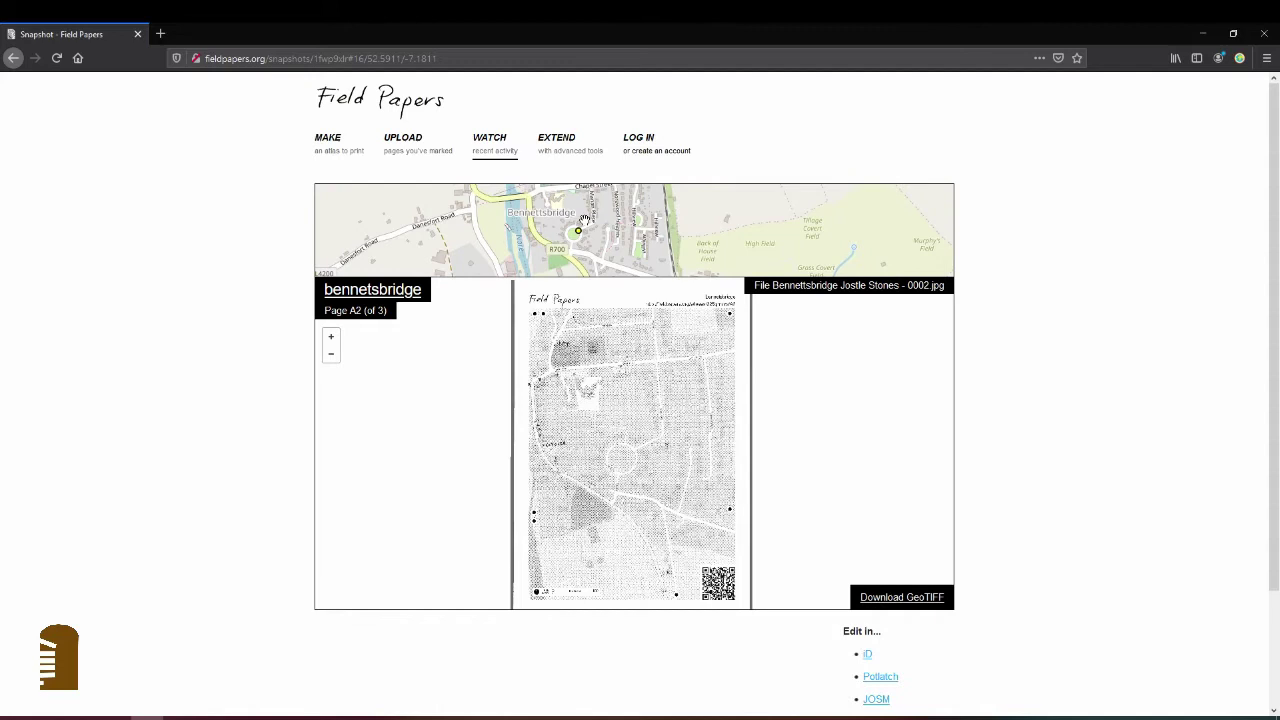
scroll(585, 225, "down", 2)
scroll(1040, 535, "down", 2)
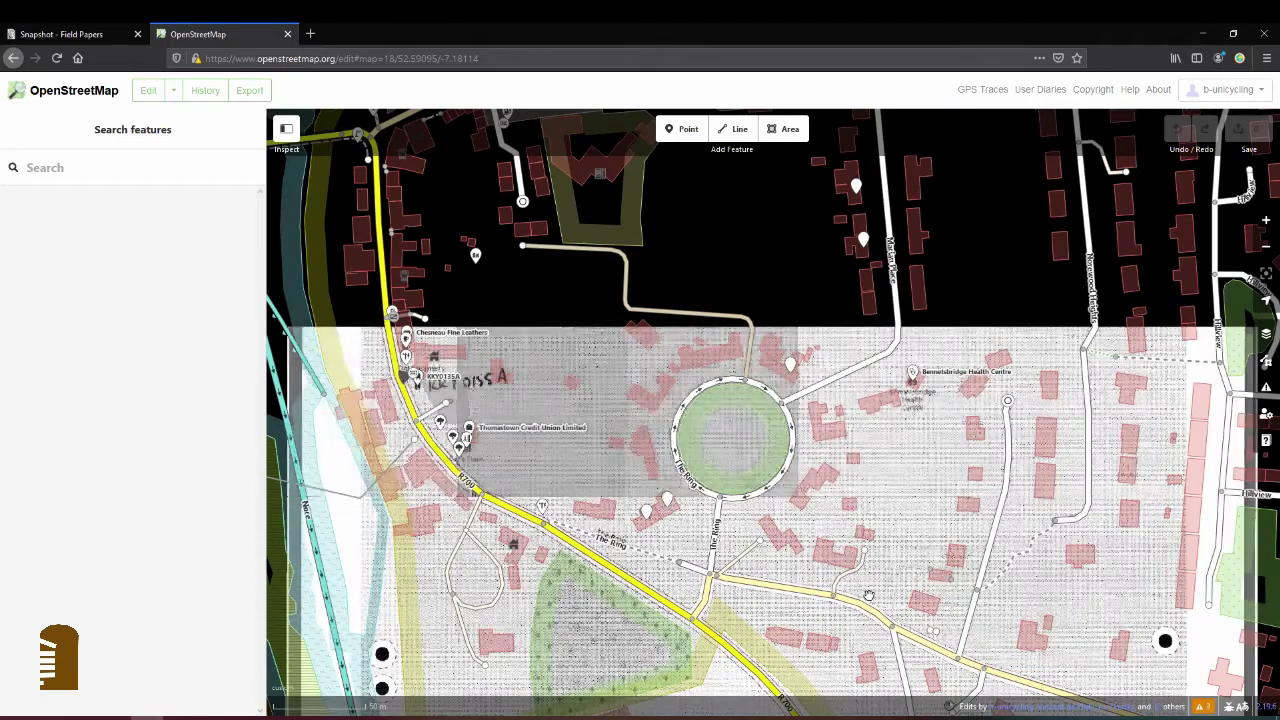
Inspect a building, the grass area and a residential road on the iD map, then deselect
left_click(848, 508)
key("minus")
left_click(497, 240)
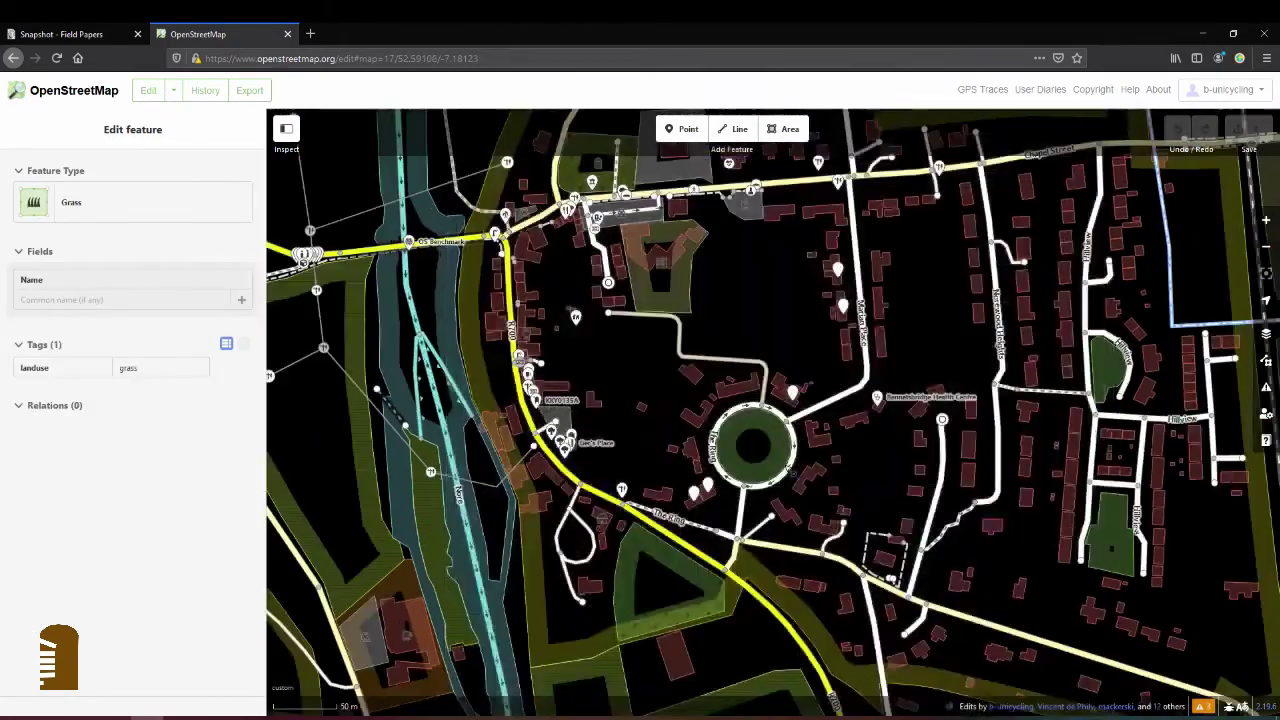
left_click(715, 445)
left_click(692, 437)
Zoom and pan the map so Bennett's Bridge and the scan's notes by the R700 are in view
scroll(692, 437, "down", 2)
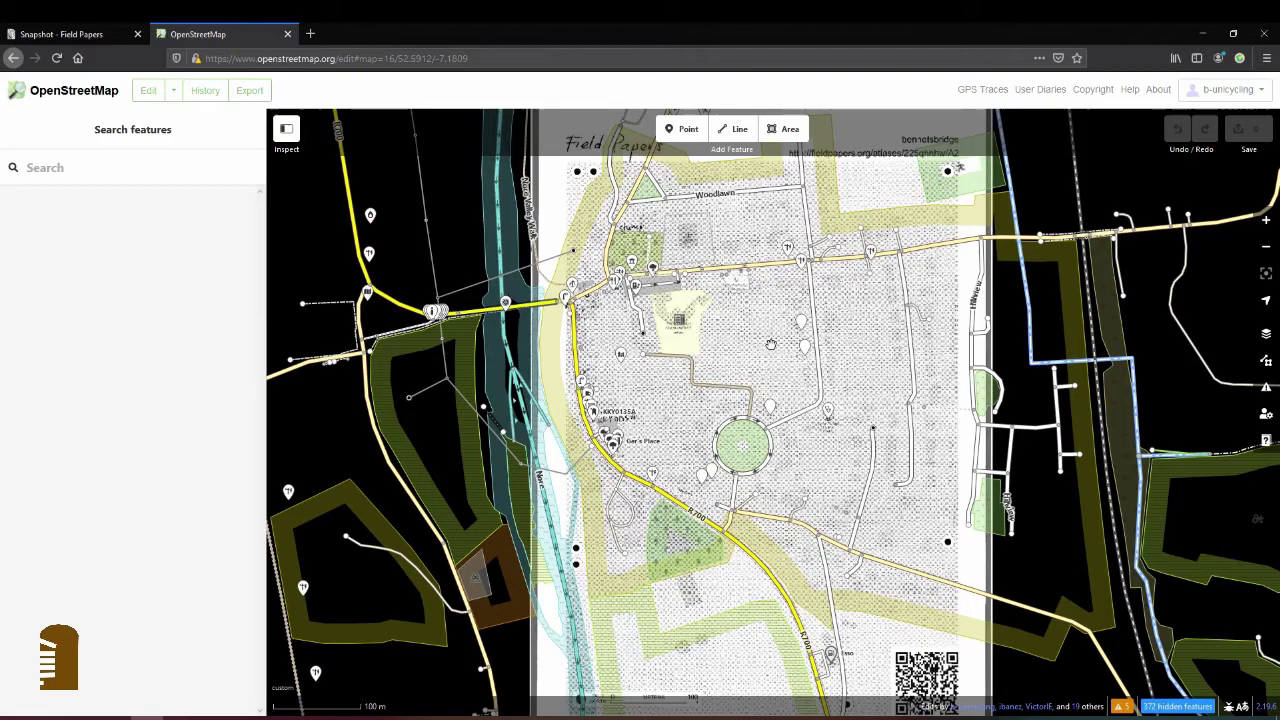
scroll(664, 442, "up", 4)
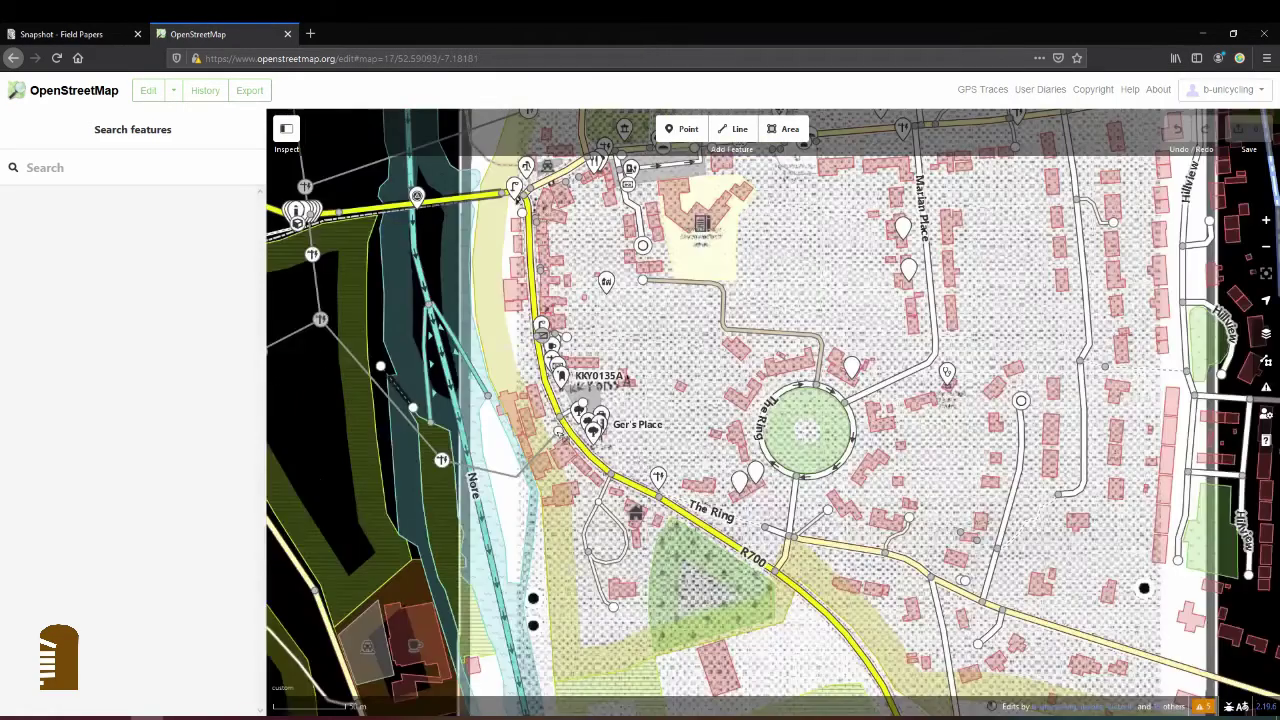
scroll(560, 372, "up", 2)
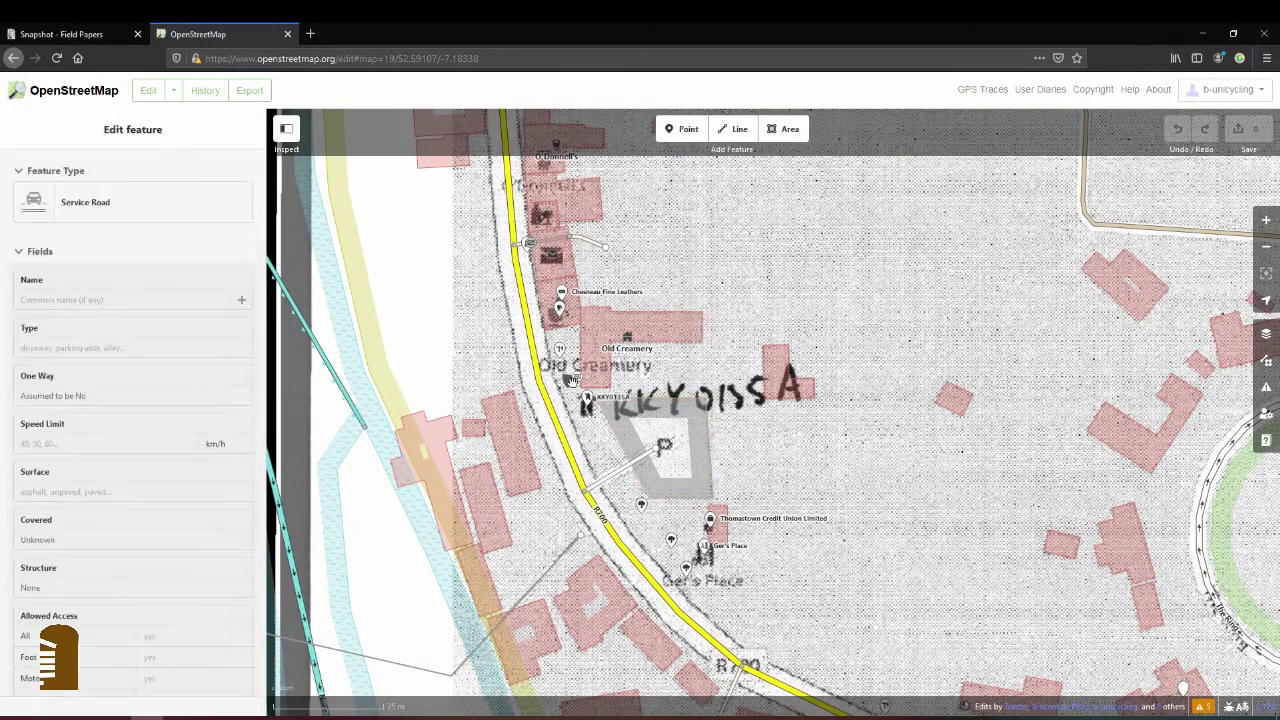
left_click_drag(667, 498, 662, 500)
scroll(662, 500, "down", 3)
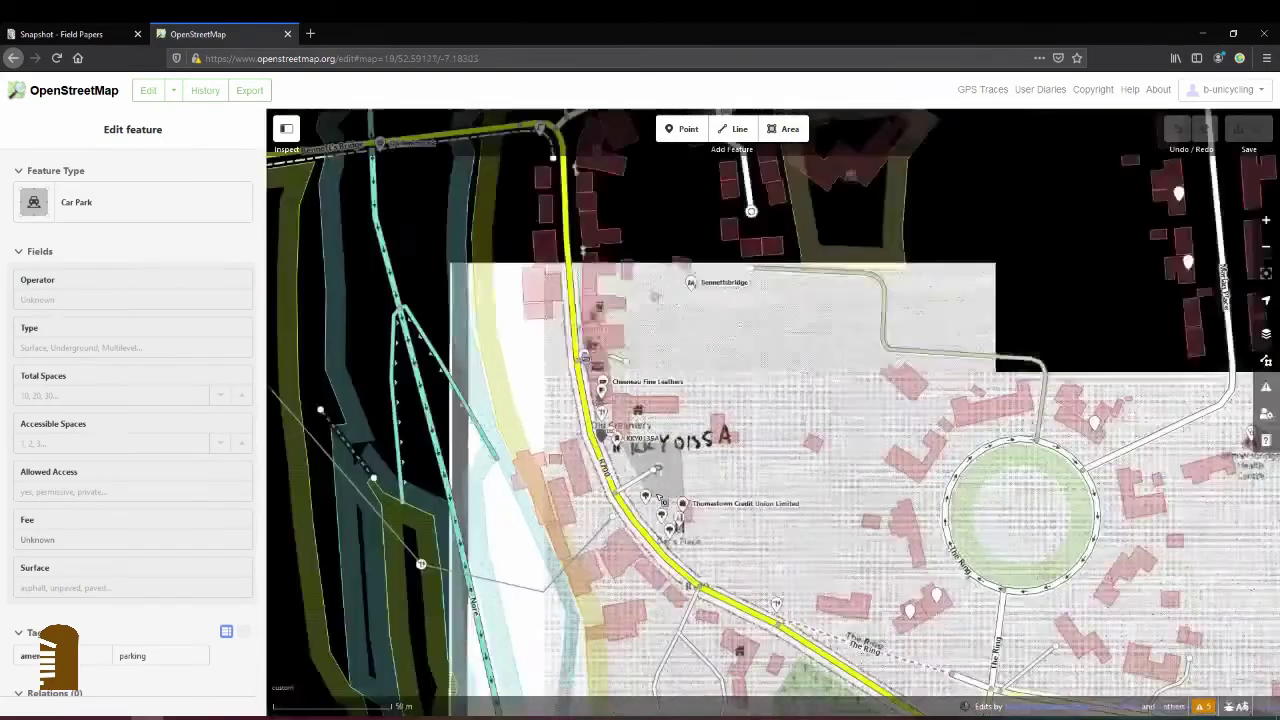
left_click_drag(680, 203, 759, 359)
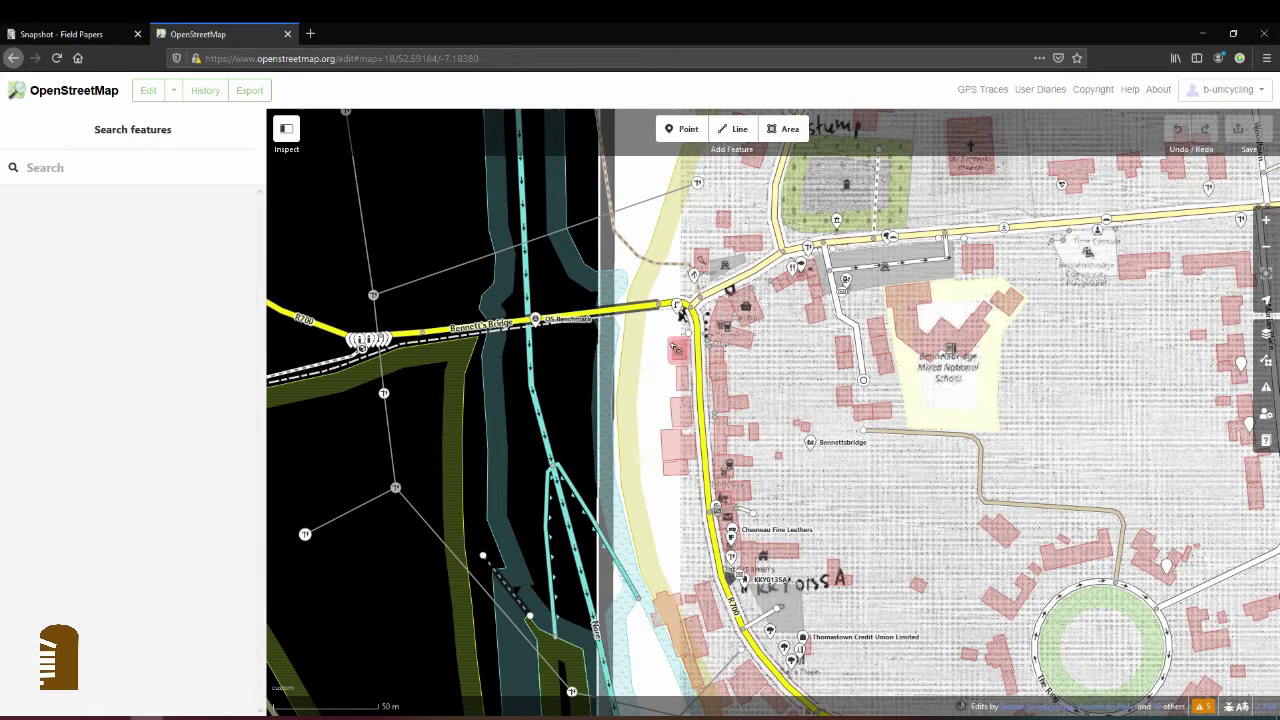
Zoom into the Bennett's Bridge east-end junction and enter point-adding mode
scroll(680, 313, "up", 3)
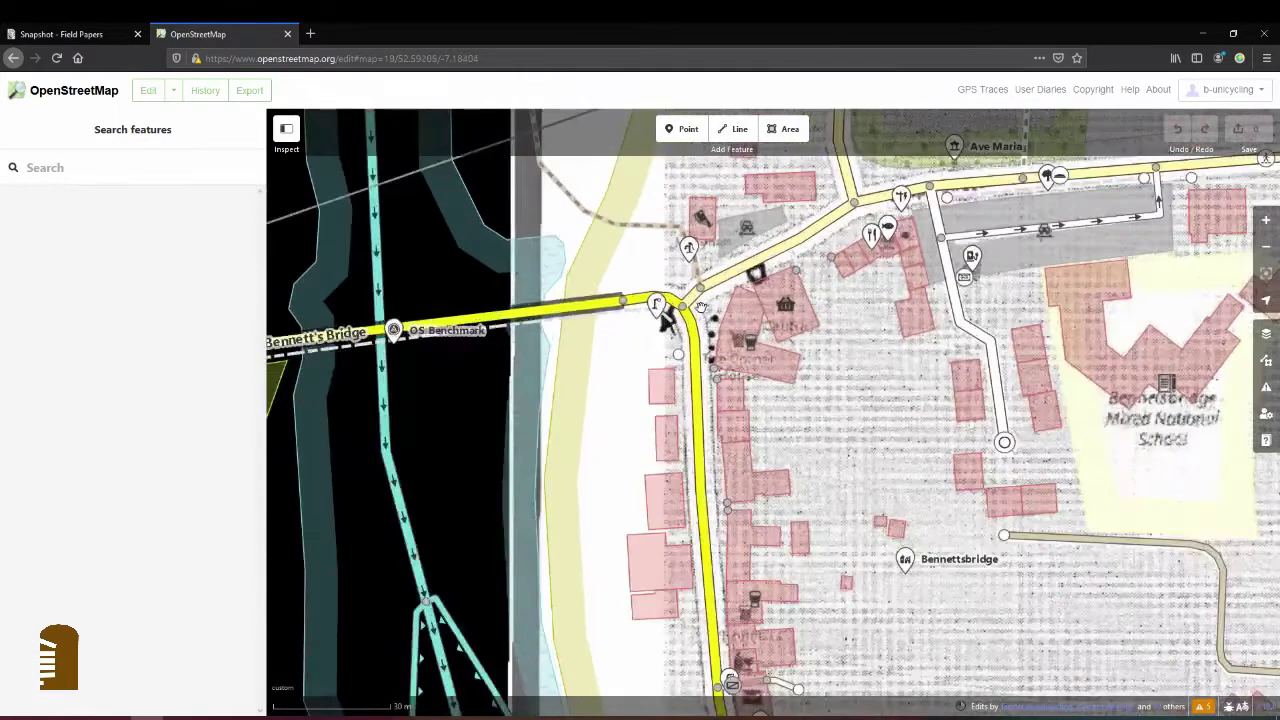
scroll(658, 315, "up", 3)
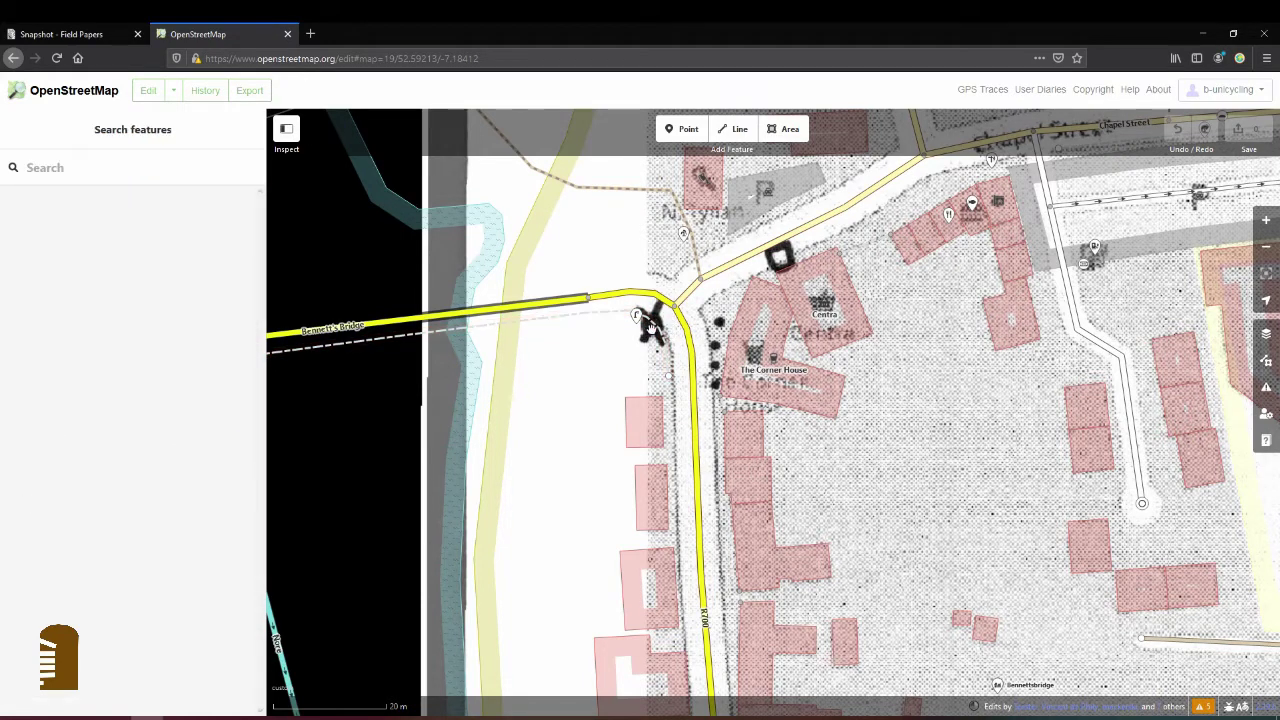
key("1")
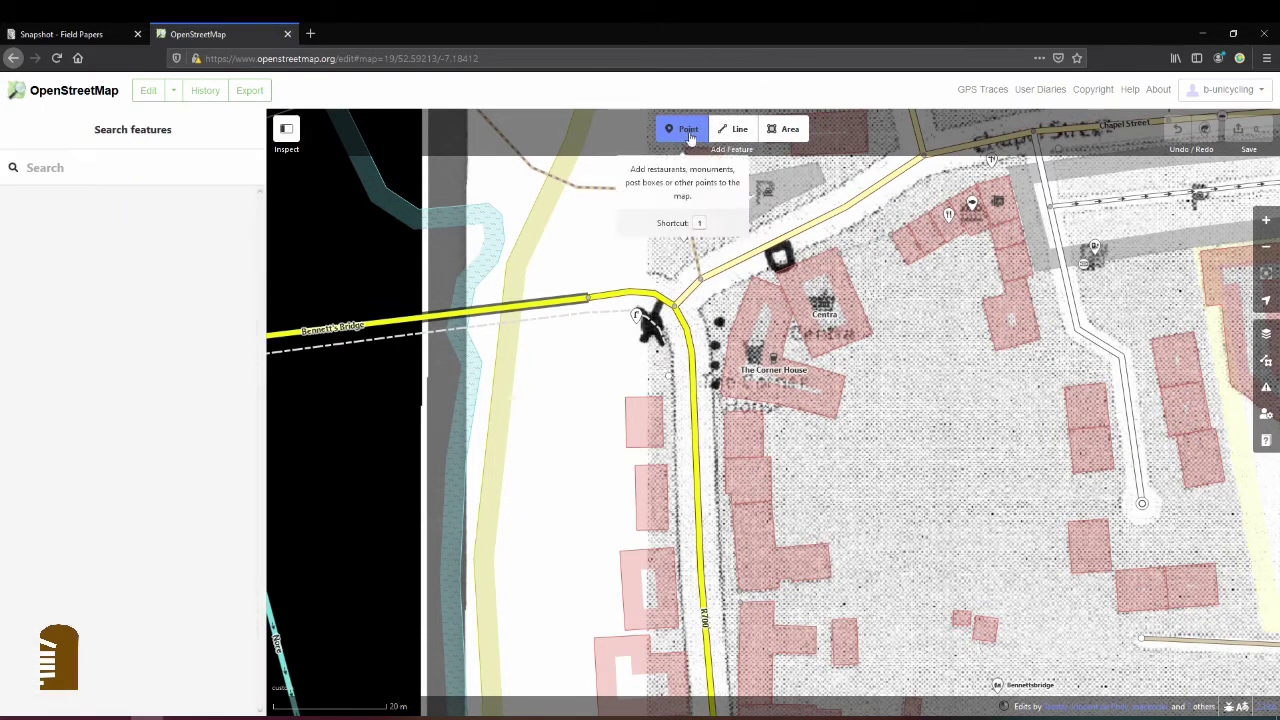
Place a point at the bridge's east end and select the vertex on the wall line
left_click(690, 137)
left_click(668, 316)
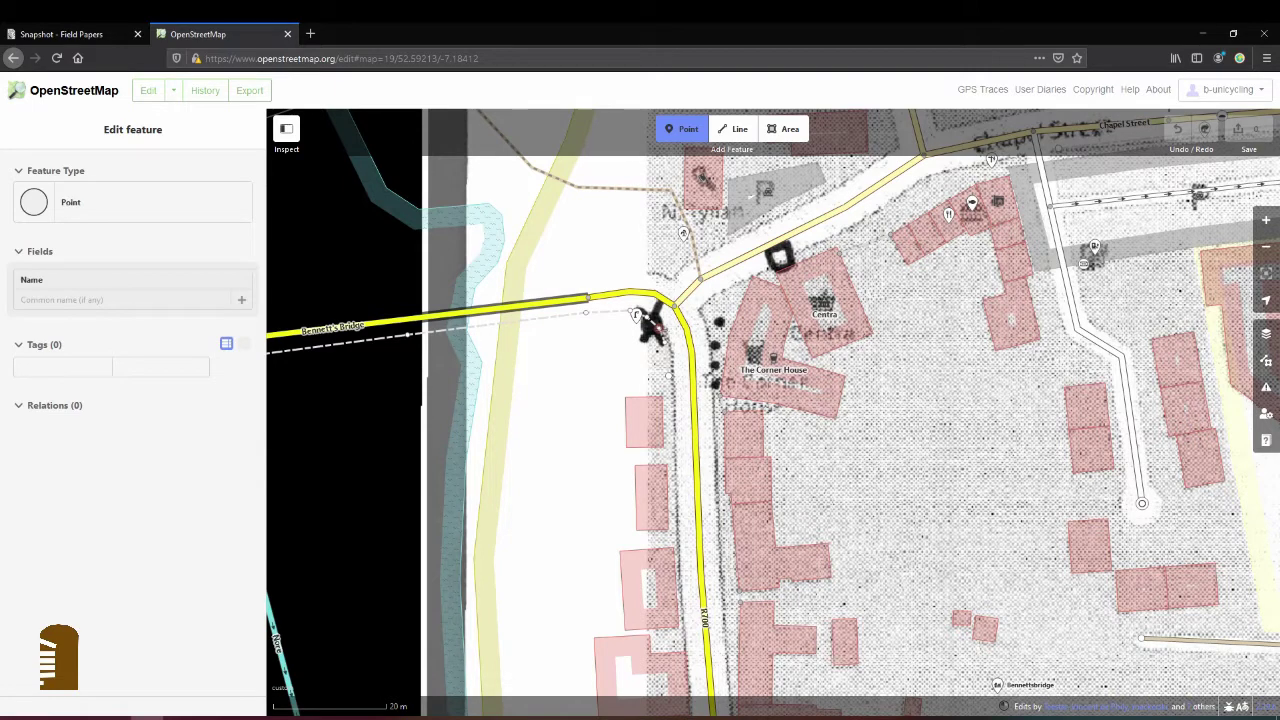
left_click(637, 314)
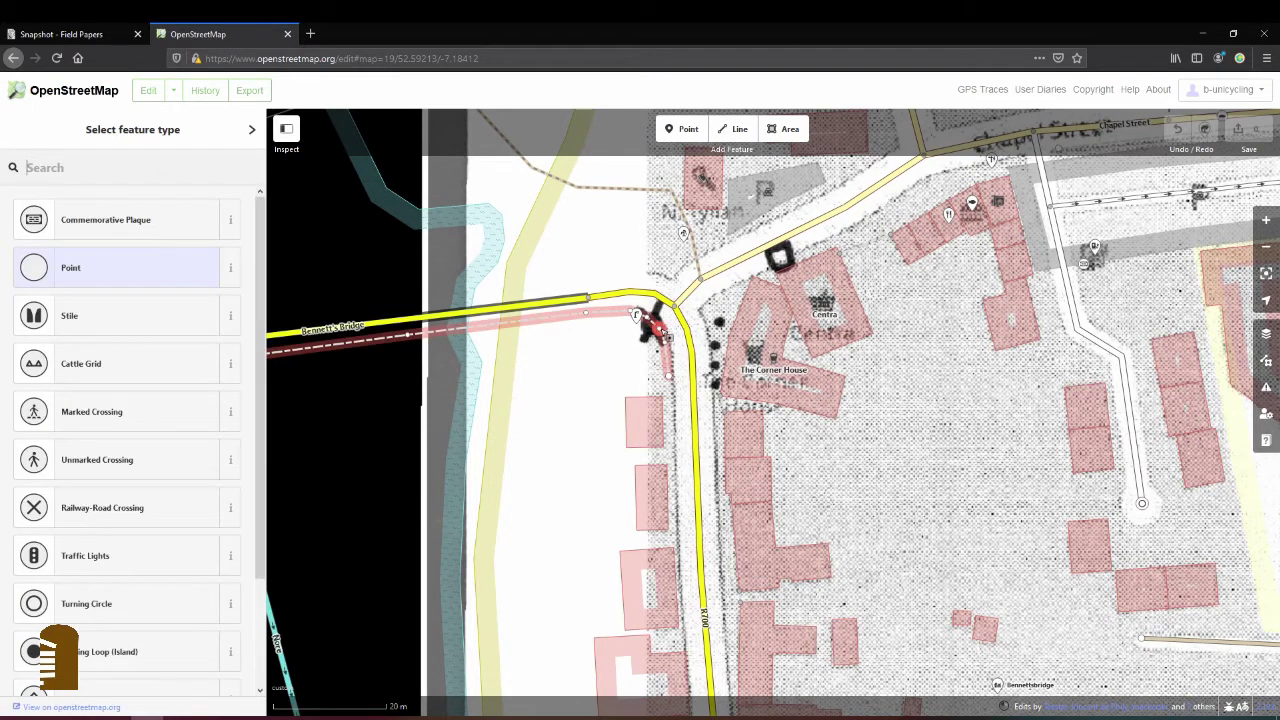
left_click(591, 366)
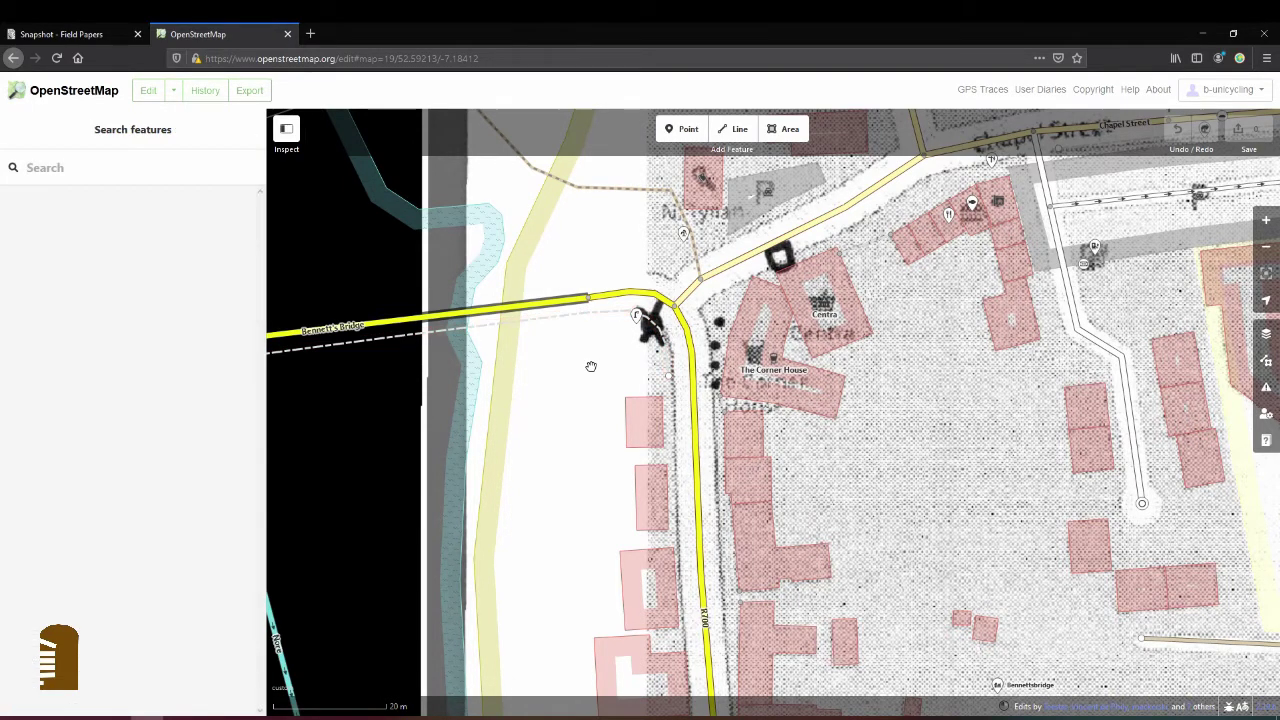
left_click(636, 314)
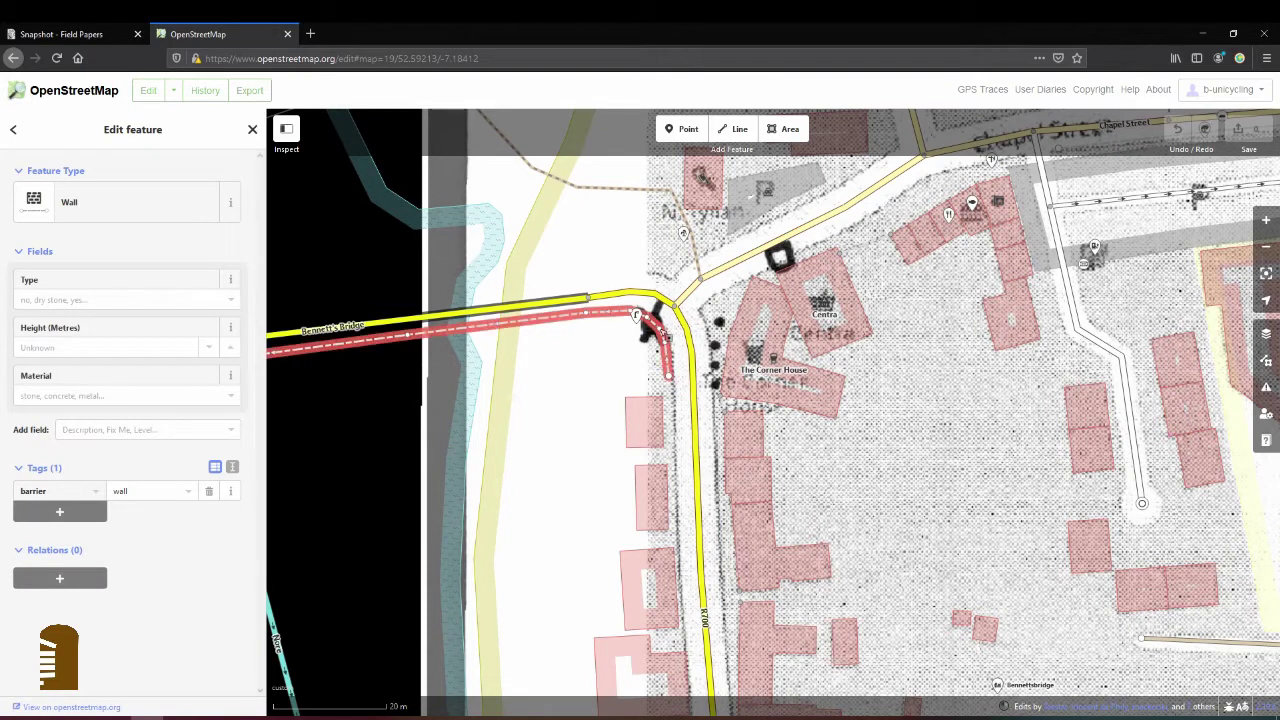
left_click(636, 314)
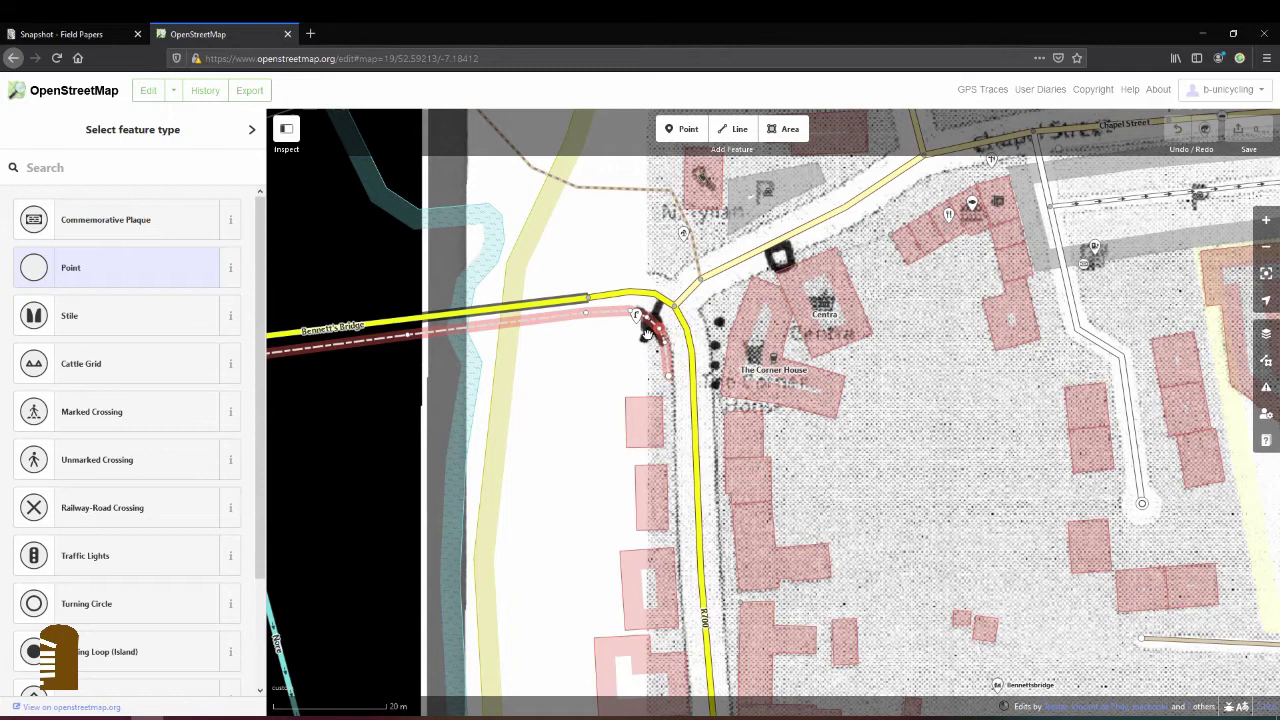
Search presets for 'guard', clear the search, and choose the generic Point preset
left_click(106, 170)
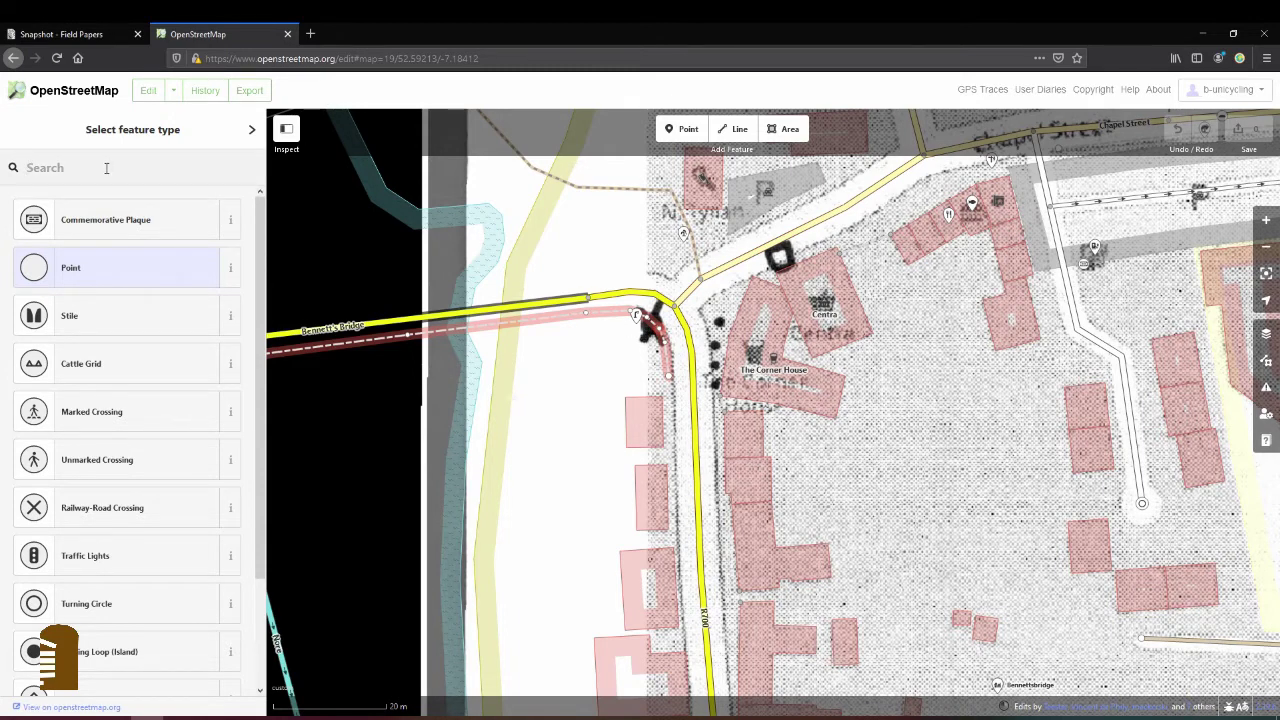
type("guard")
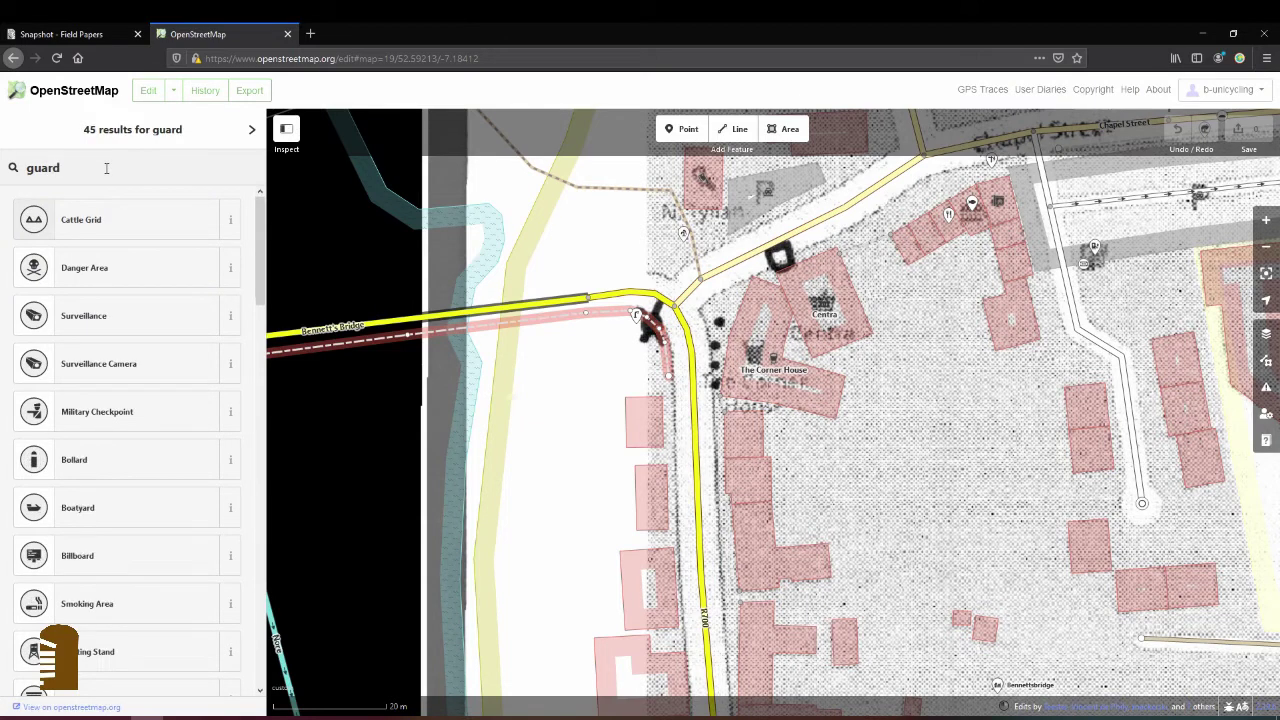
key("BackSpace")
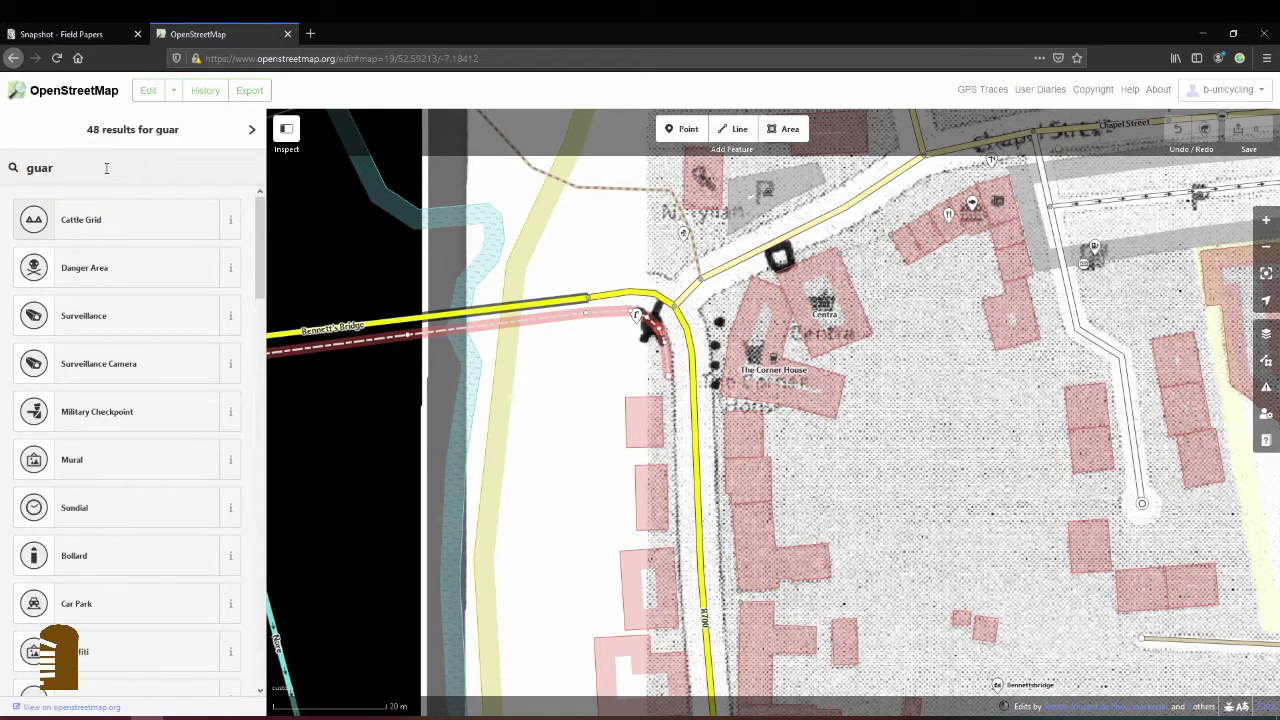
key("BackSpace")
key("BackSpace")
key("BackSpace")
key("BackSpace")
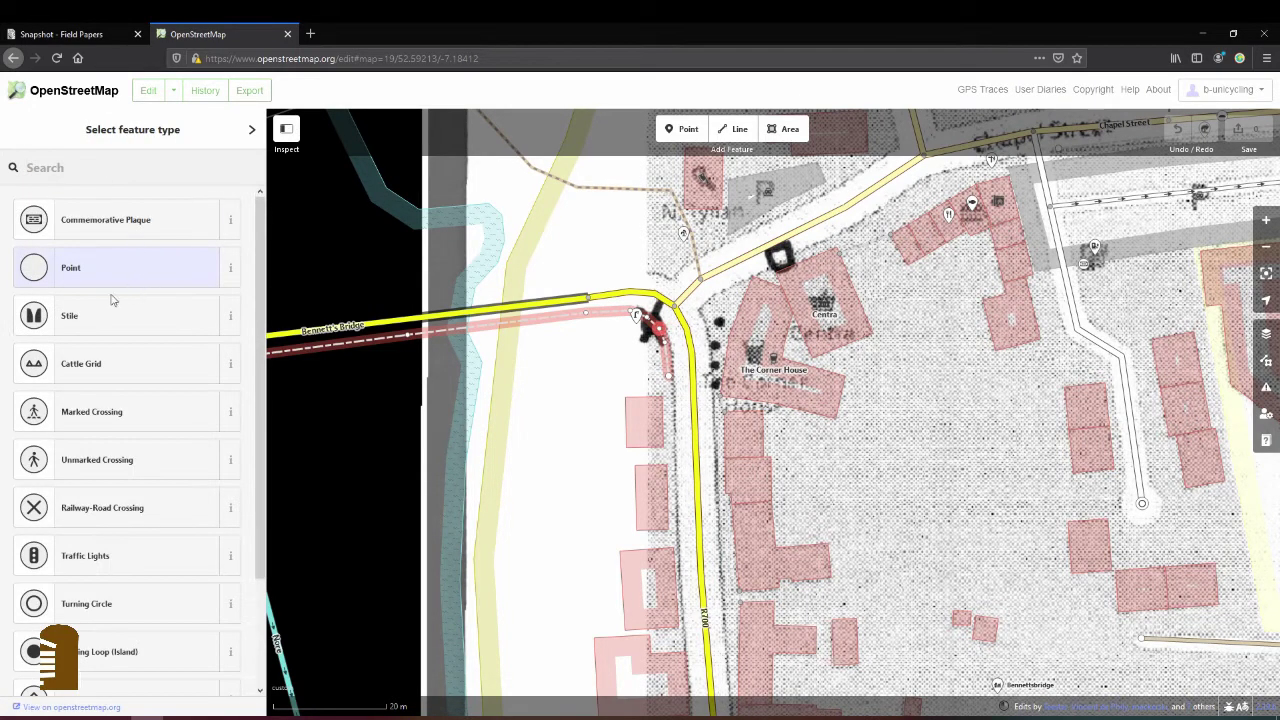
left_click(92, 268)
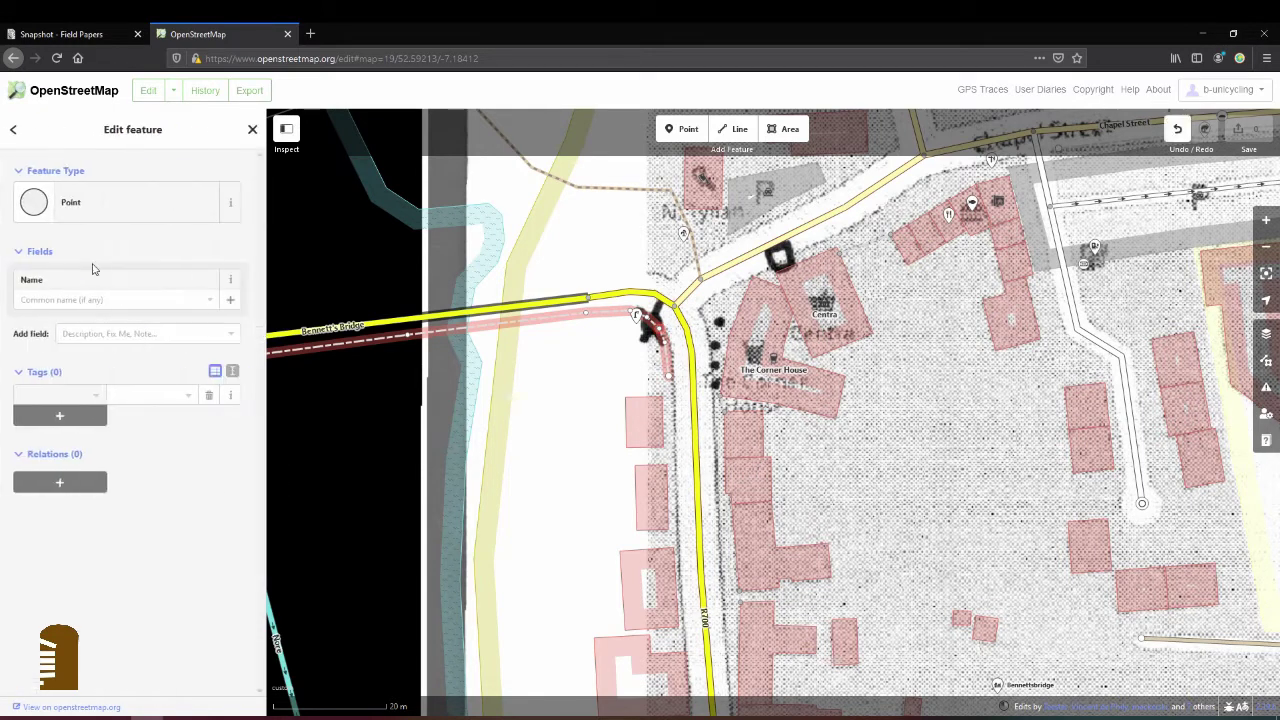
Add the tags man_made=guard_stone and material=stone to the point
left_click(63, 395)
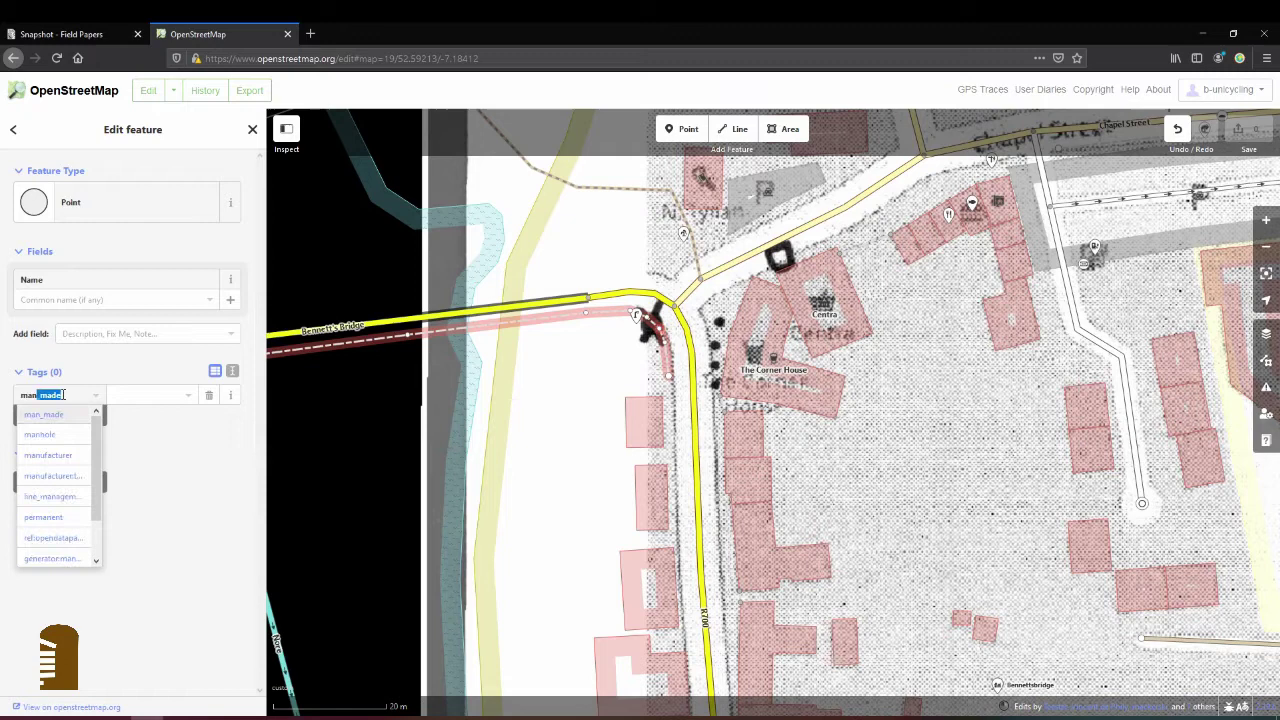
type("man")
key("Tab")
type("gu")
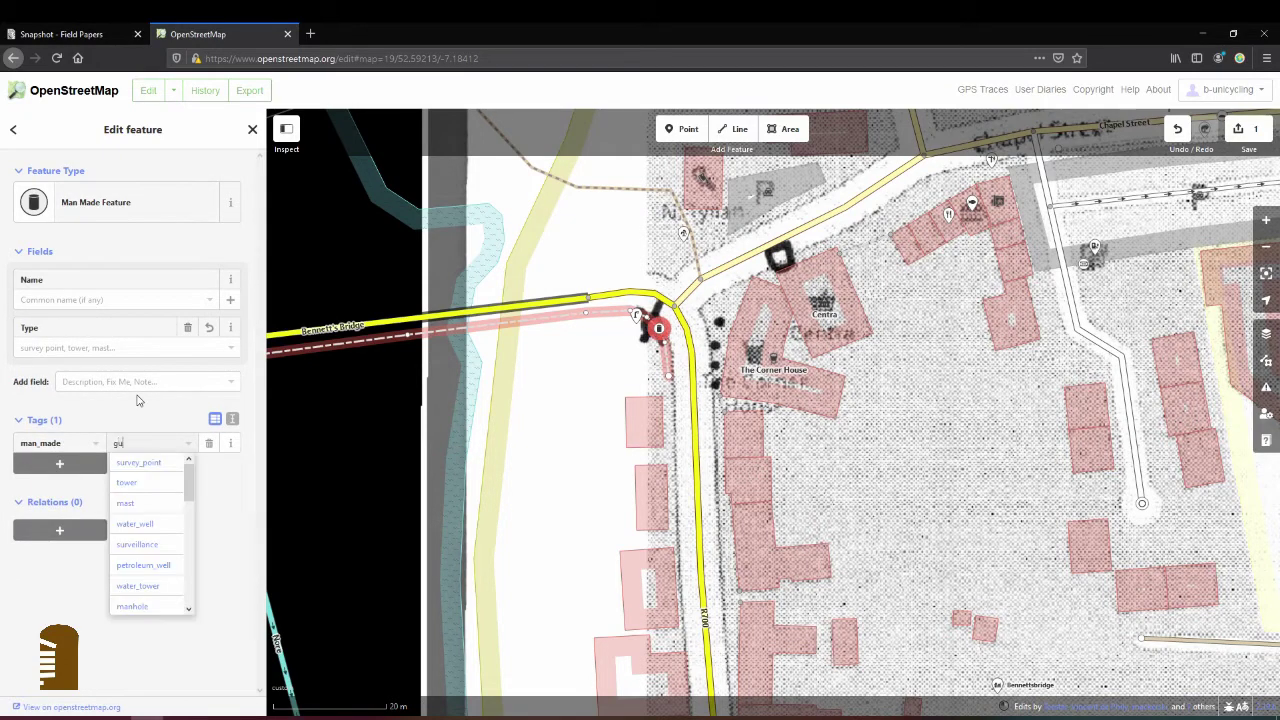
type("ard_stone")
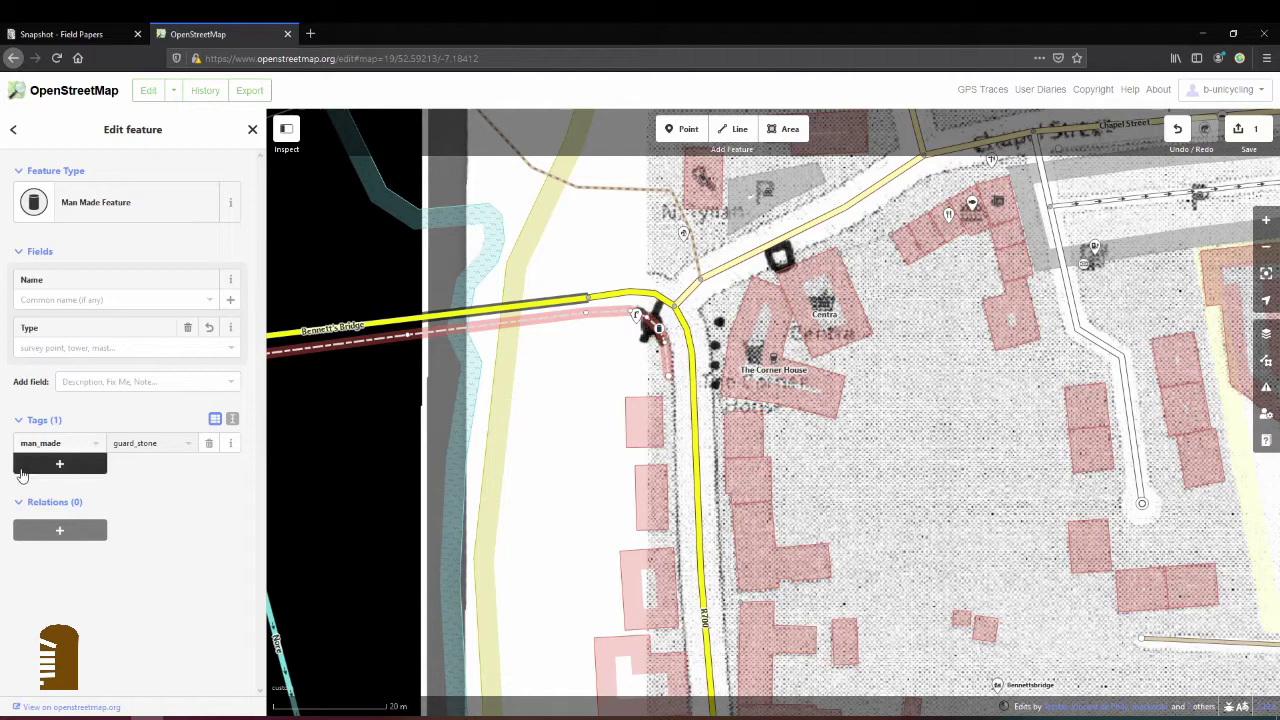
left_click(63, 463)
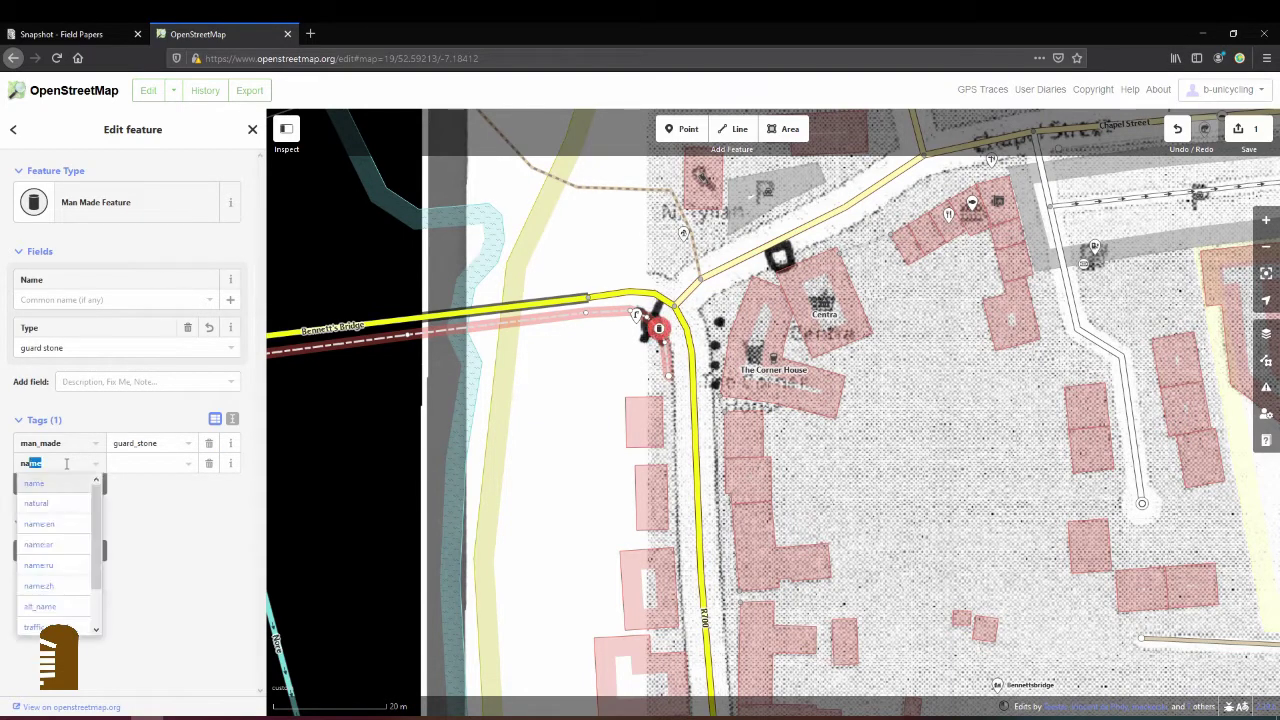
key("BackSpace")
key("BackSpace")
type("mat")
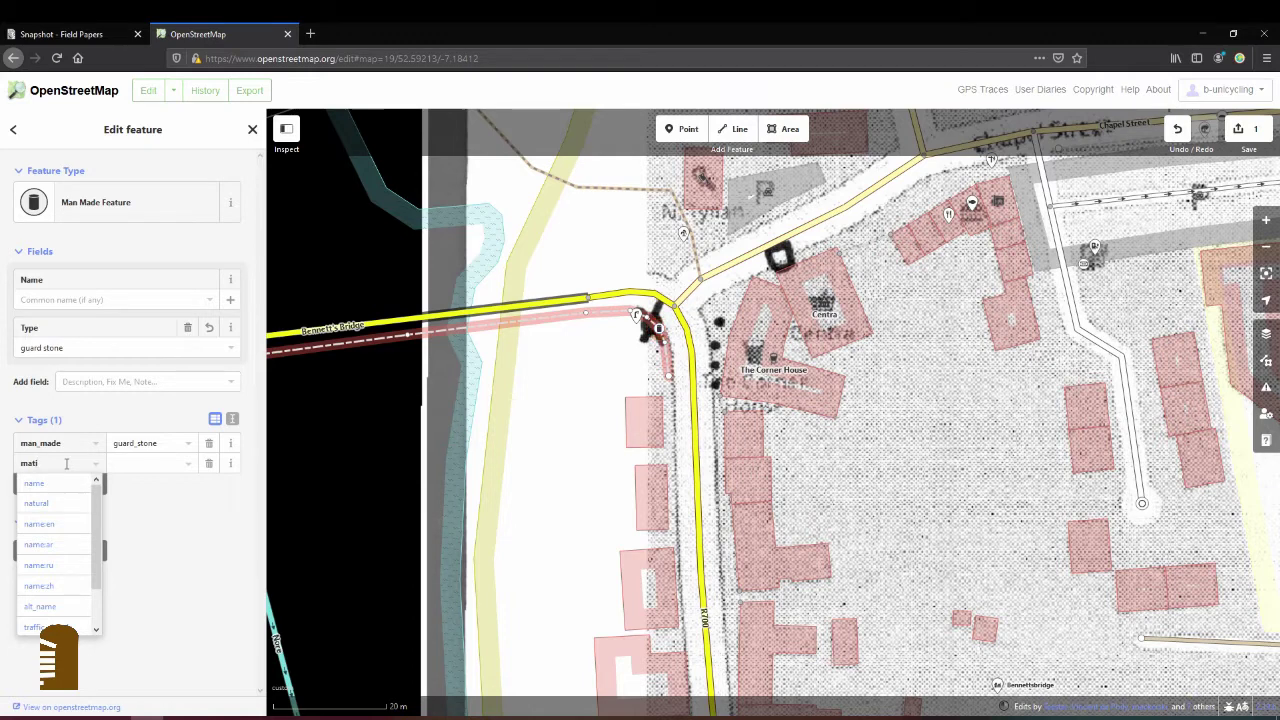
type("erial")
key("Tab")
type("st")
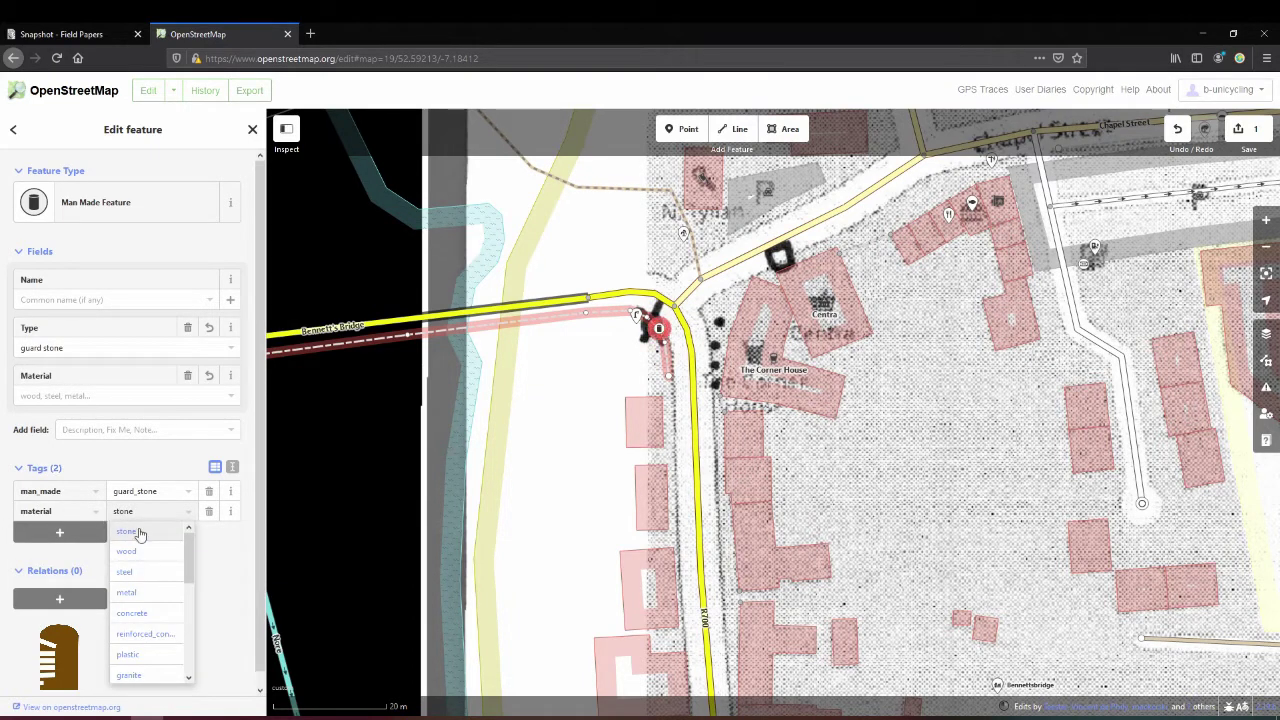
left_click(143, 533)
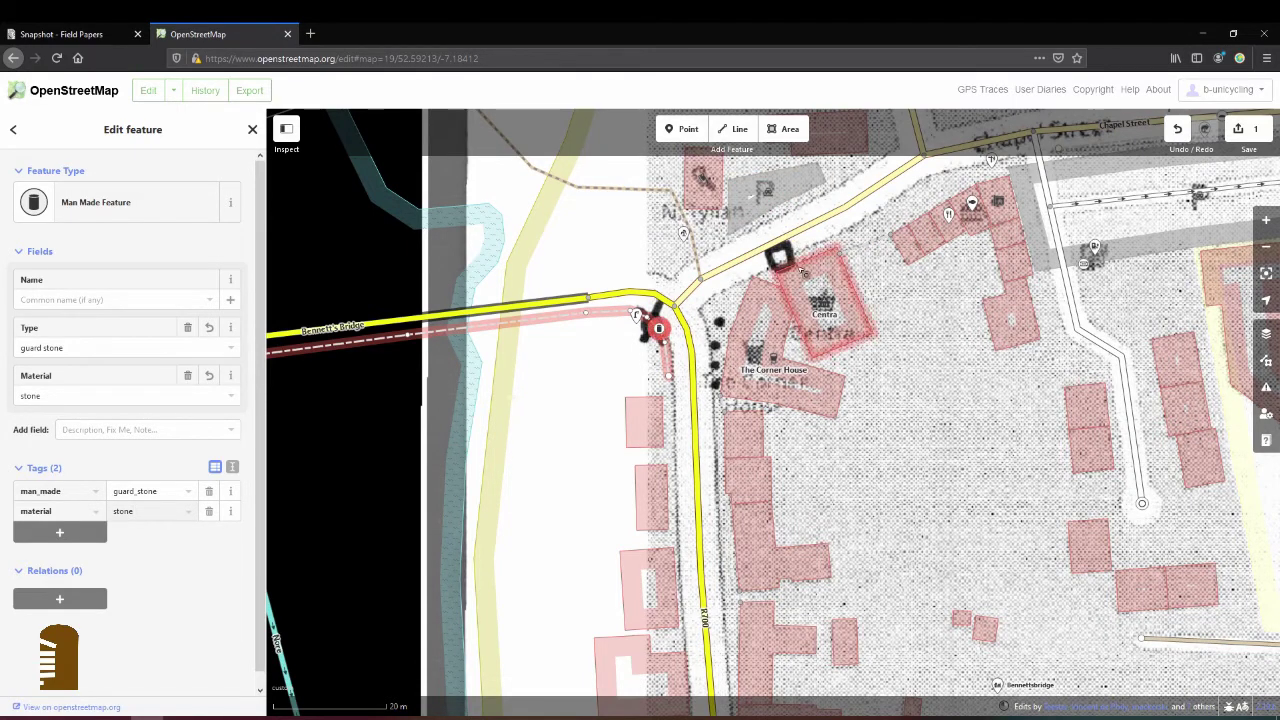
Add a Street Cabinet point beside the northern building
left_click(684, 129)
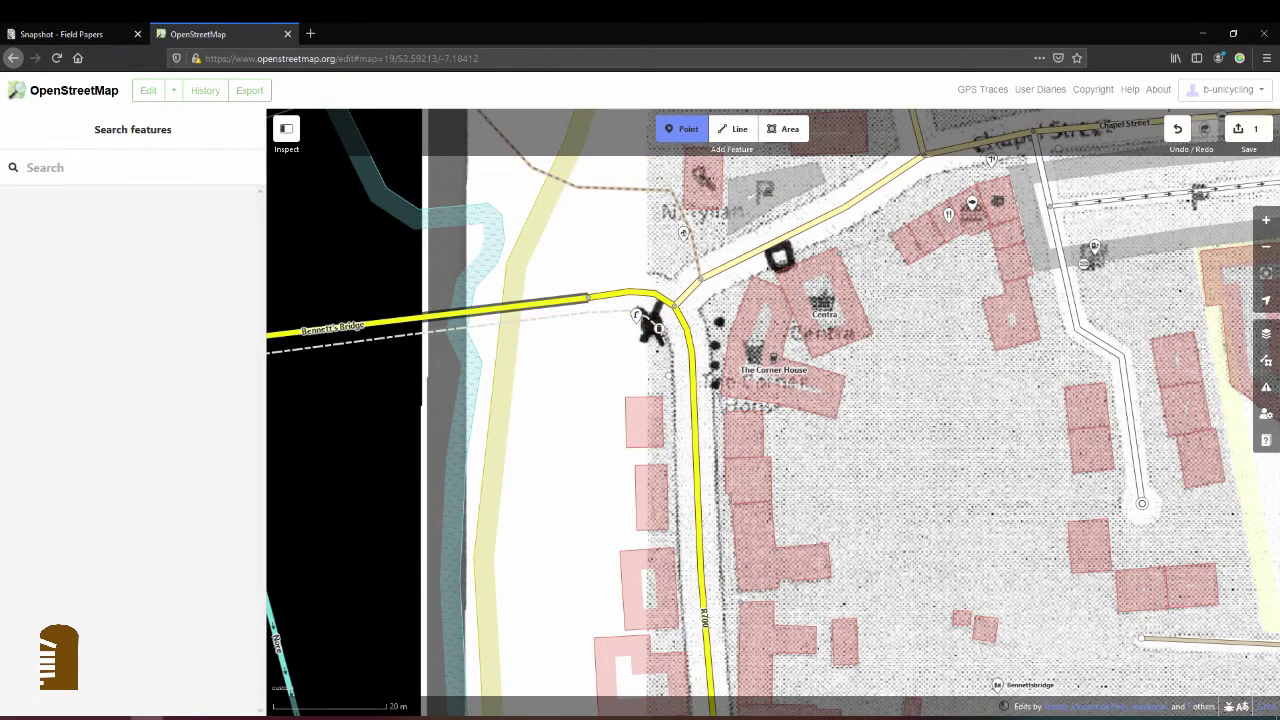
left_click(780, 258)
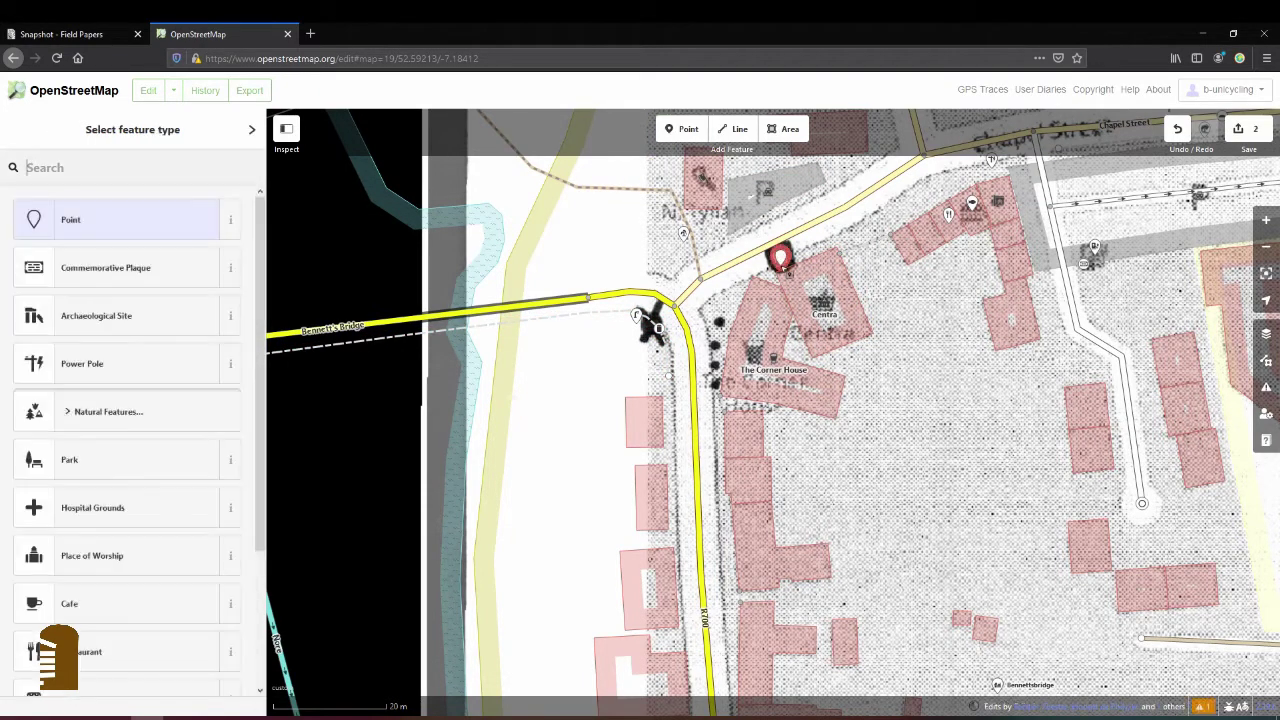
type("stree")
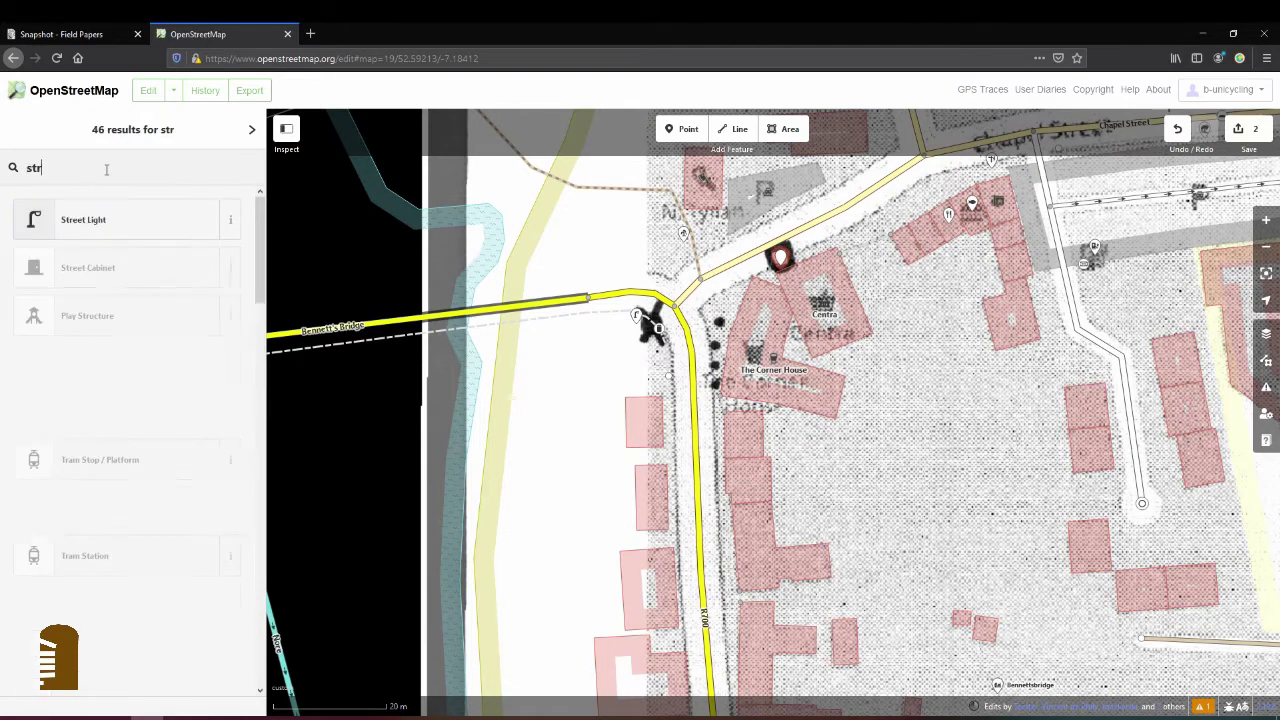
left_click(115, 268)
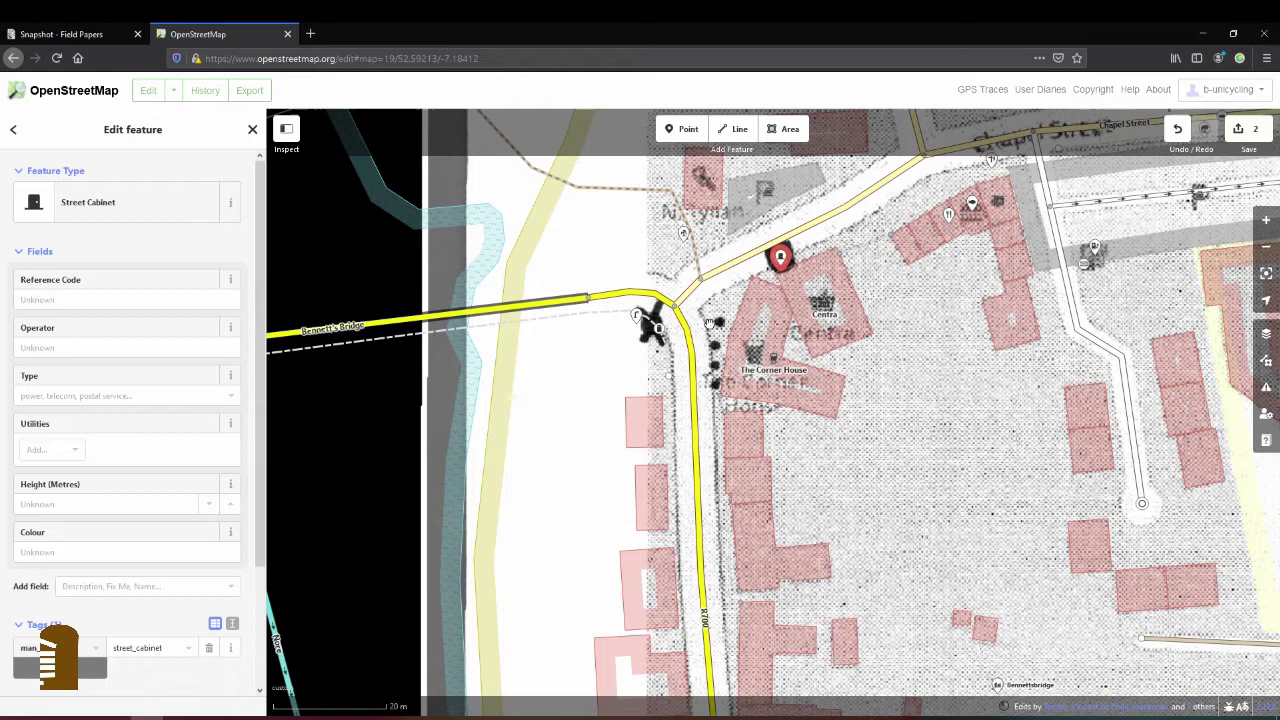
Add a Bollard point on the road's east edge and paste three more copies along the road
left_click(684, 128)
left_click(719, 316)
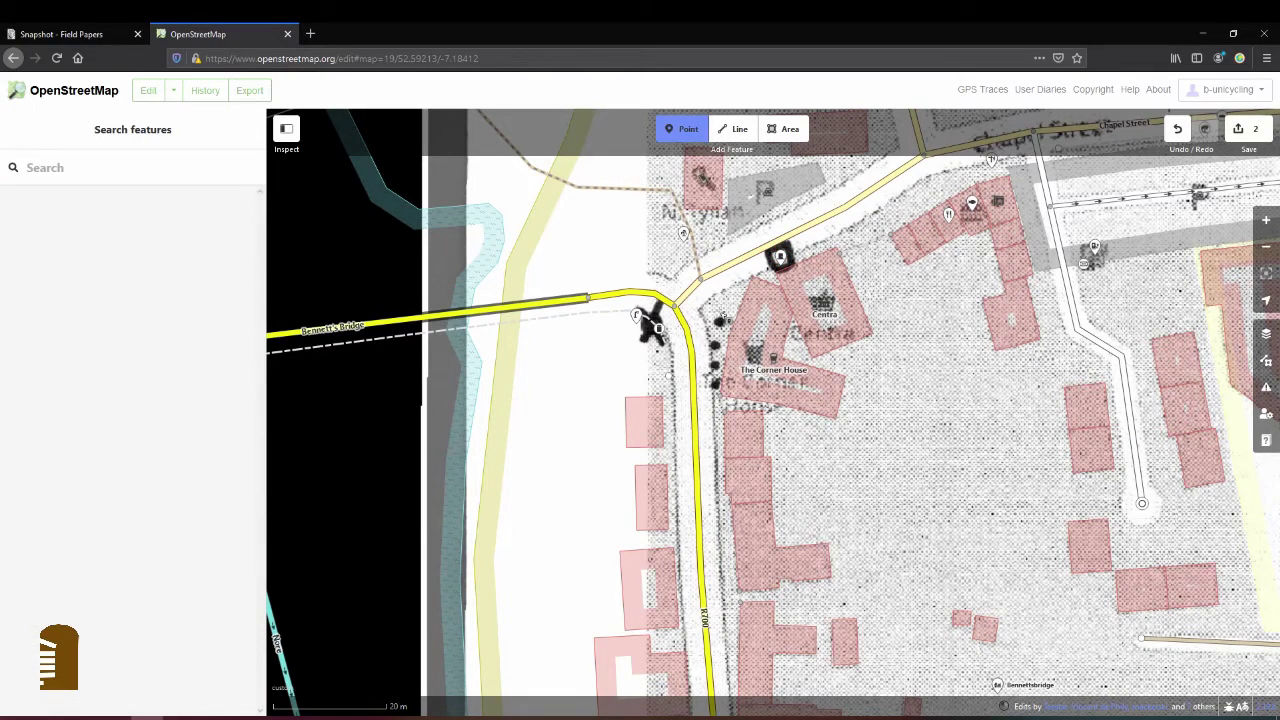
type("boll")
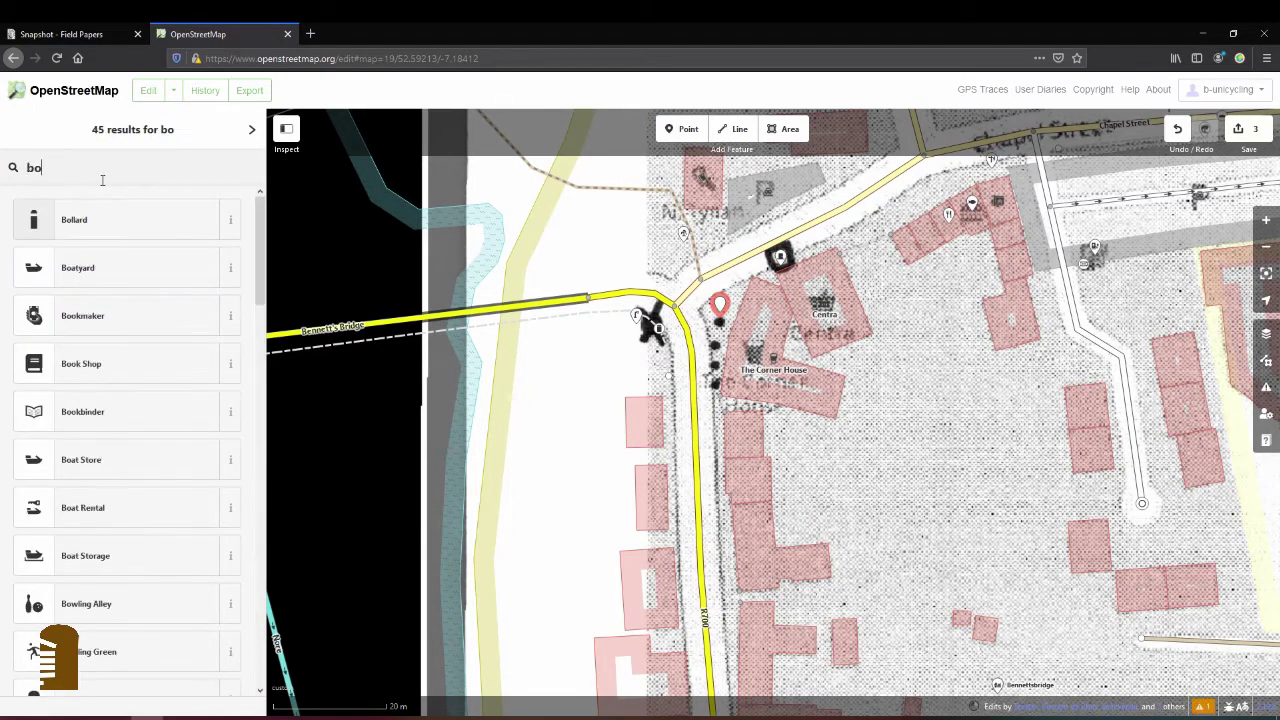
left_click(106, 220)
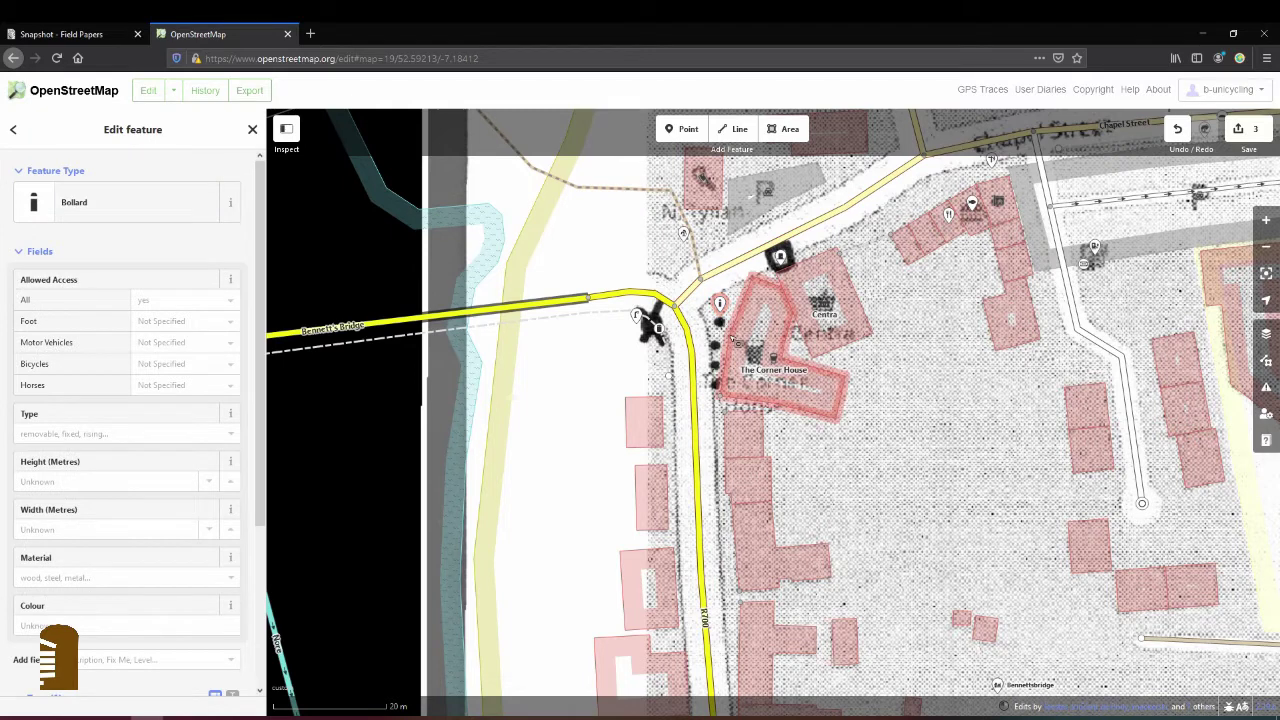
key("ctrl+c")
key("ctrl+v")
left_click(715, 328)
key("ctrl+v")
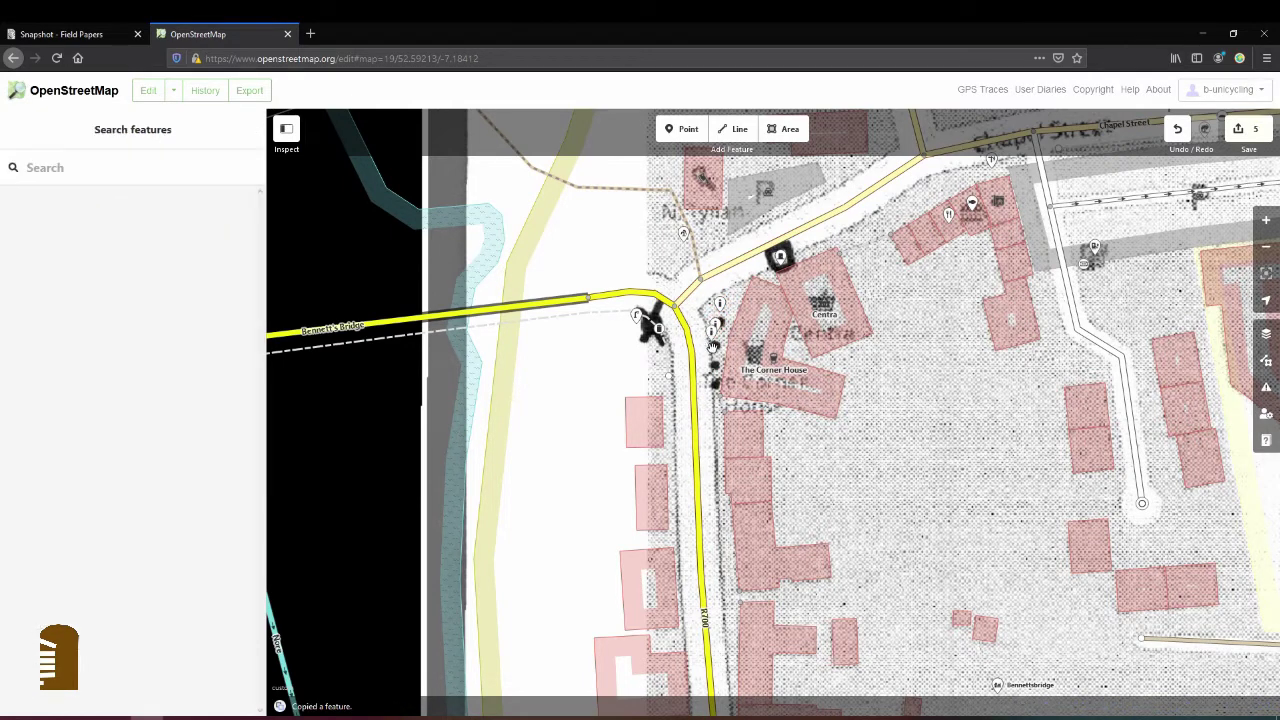
left_click(715, 345)
key("ctrl+v")
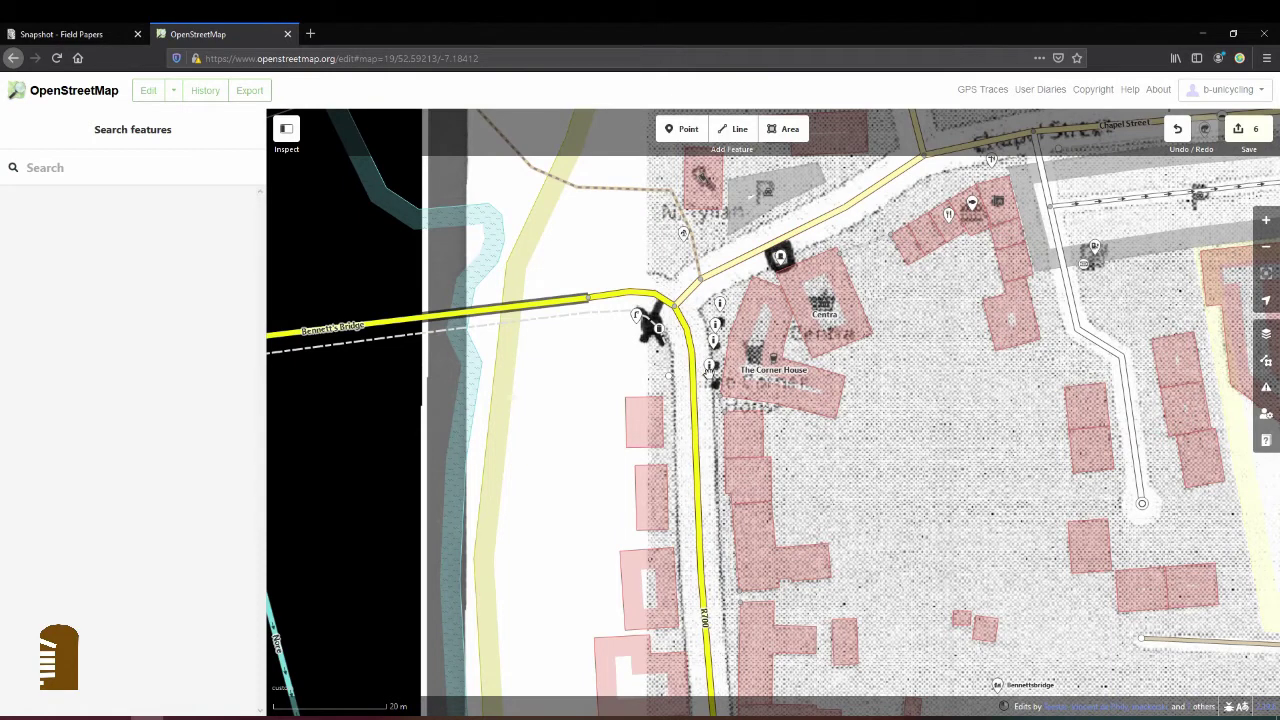
left_click(711, 368)
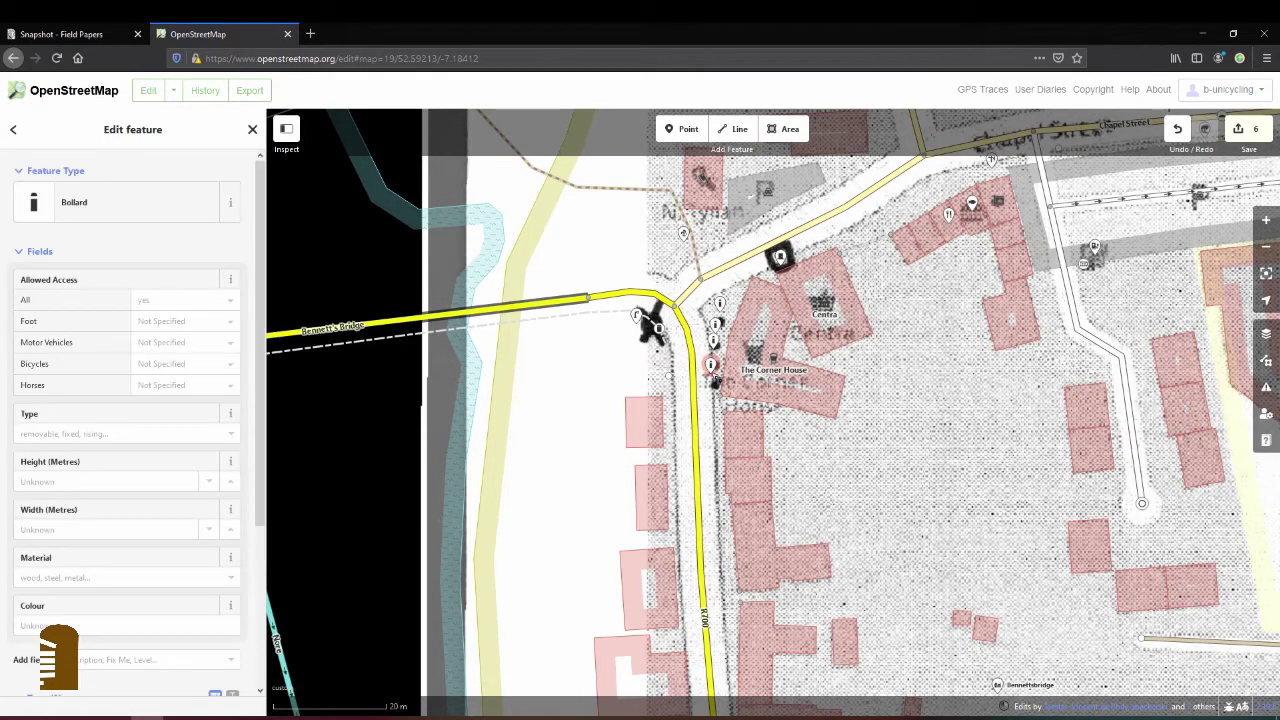
left_click(1267, 336)
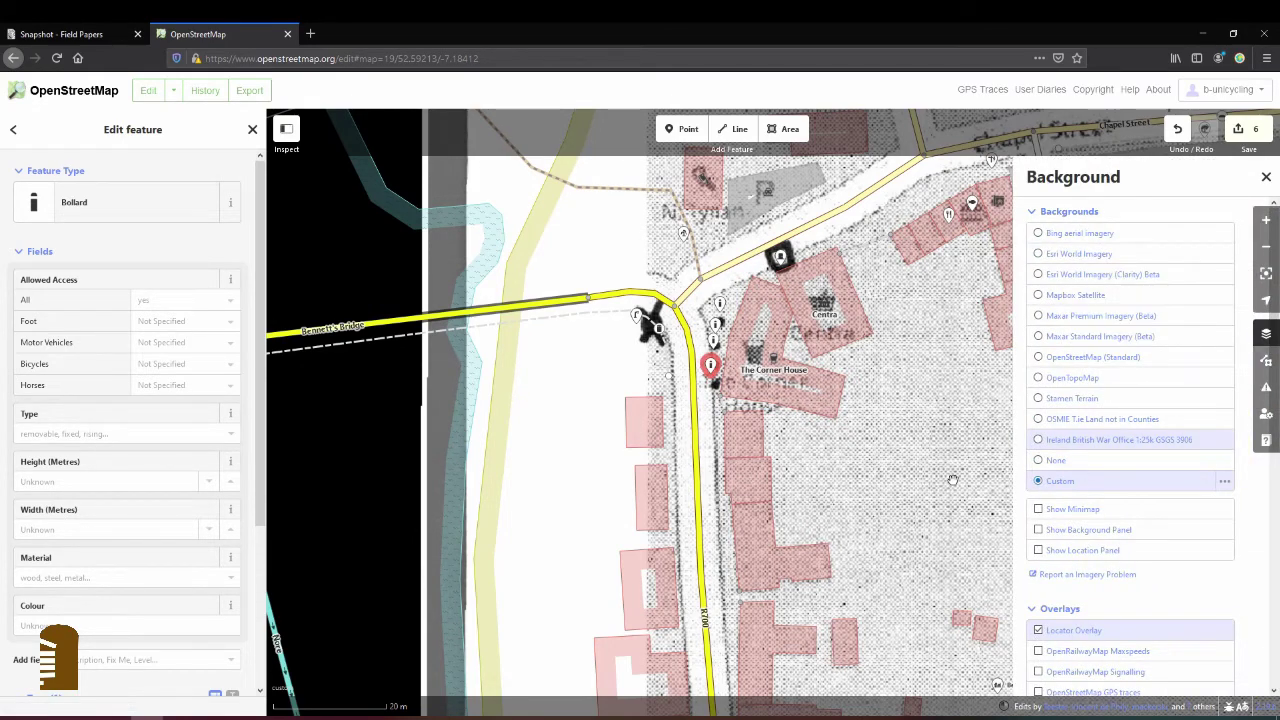
Switch the background to Esri World Imagery (Clarity) Beta and zoom in on the bollards
scroll(524, 358, "down", 3)
scroll(1020, 332, "up", 3)
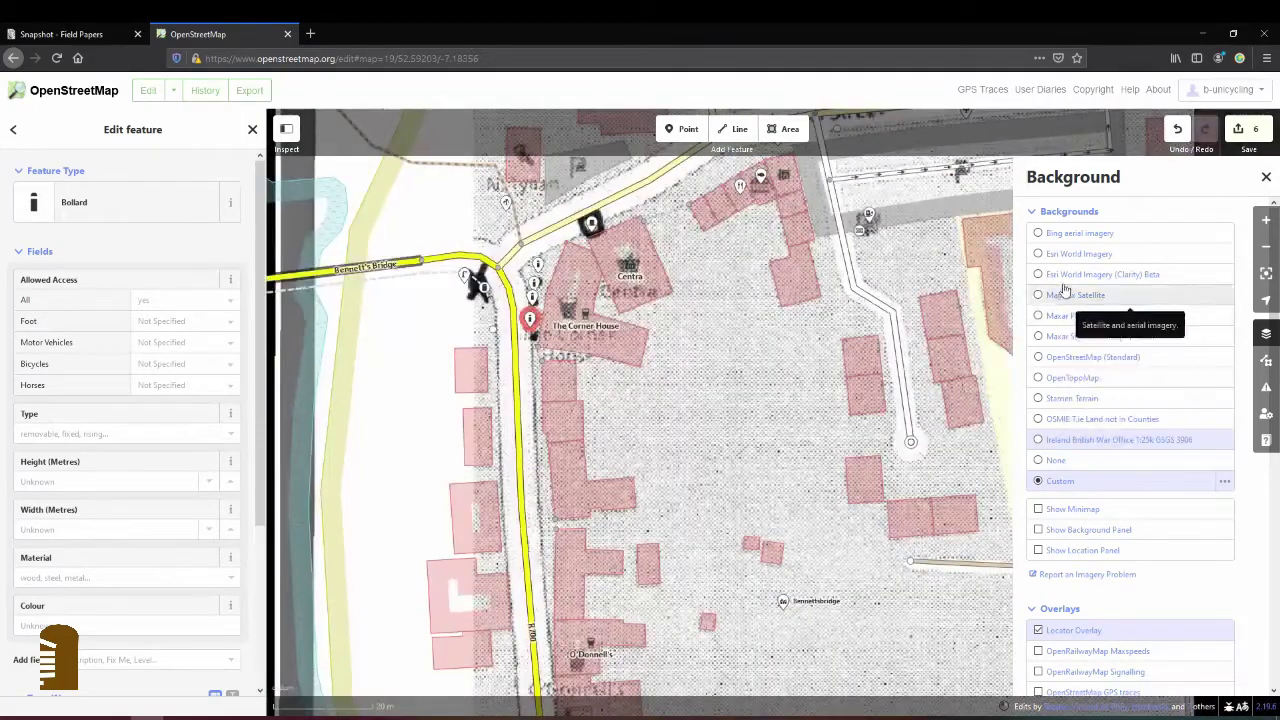
left_click(1060, 275)
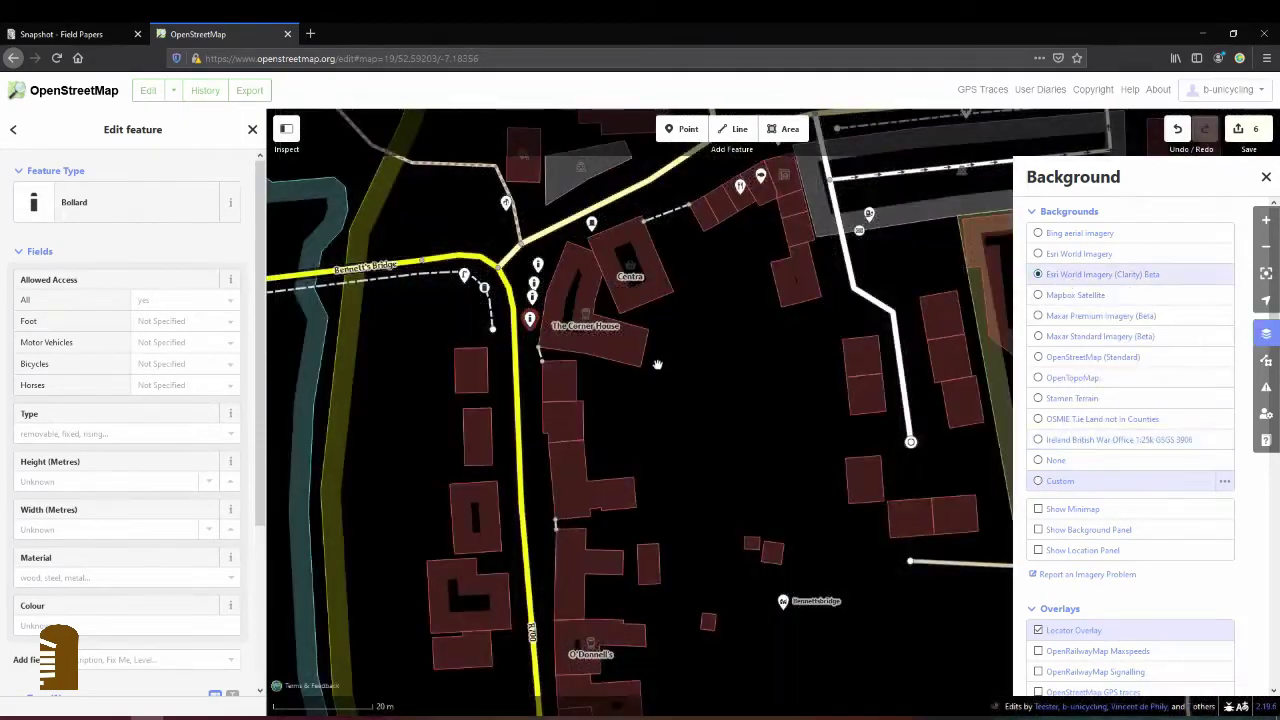
scroll(570, 262, "up", 3)
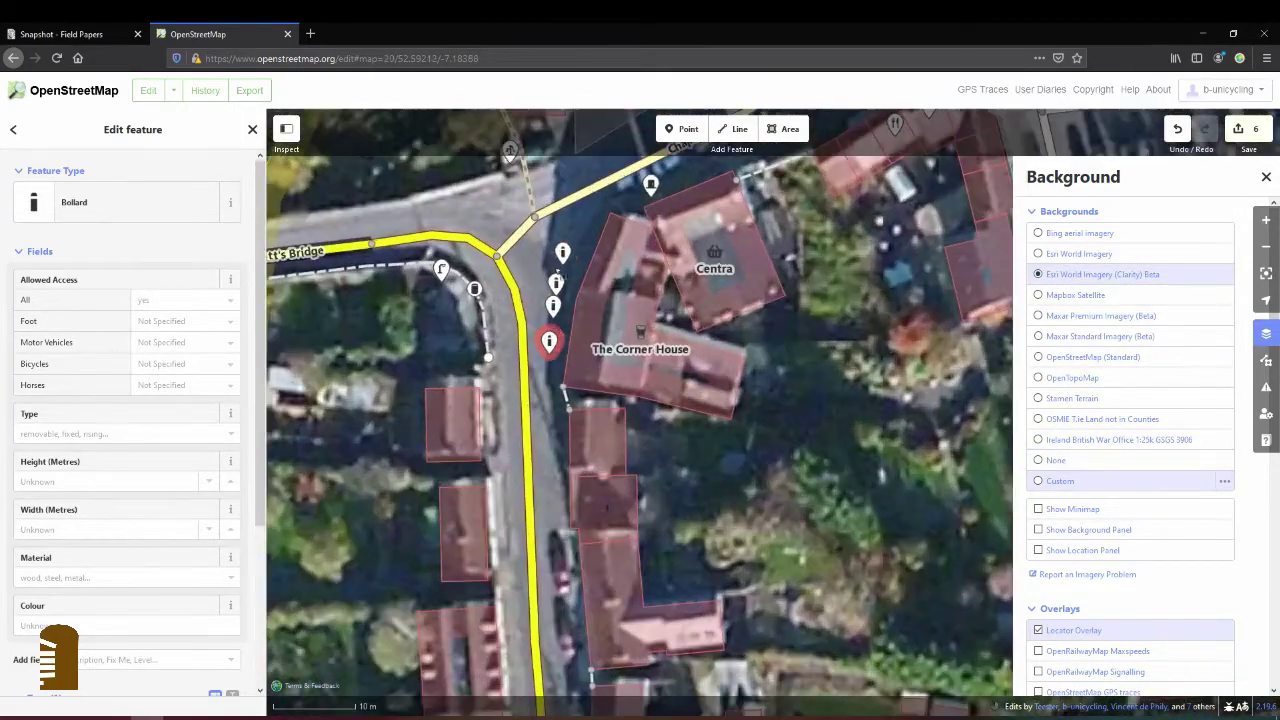
scroll(574, 255, "up", 2)
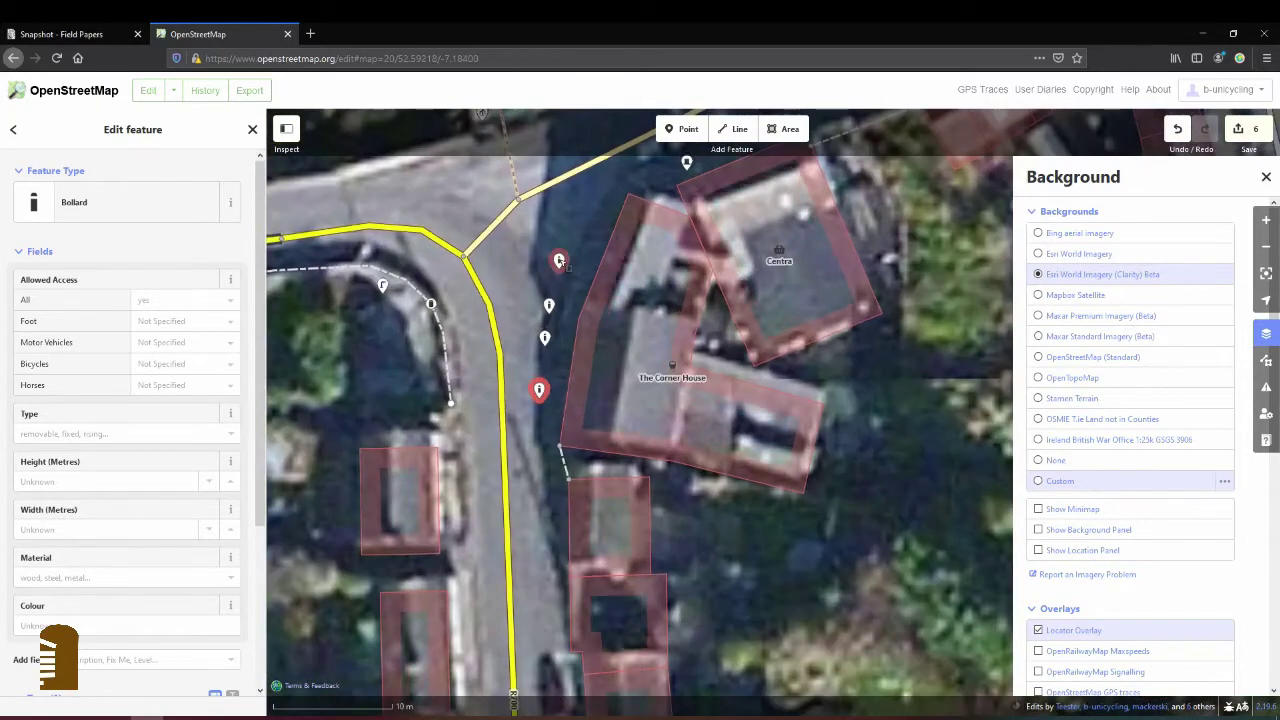
Inspect the bollard pins one by one against the aerial imagery
key("Escape")
left_click(560, 265)
key("Escape")
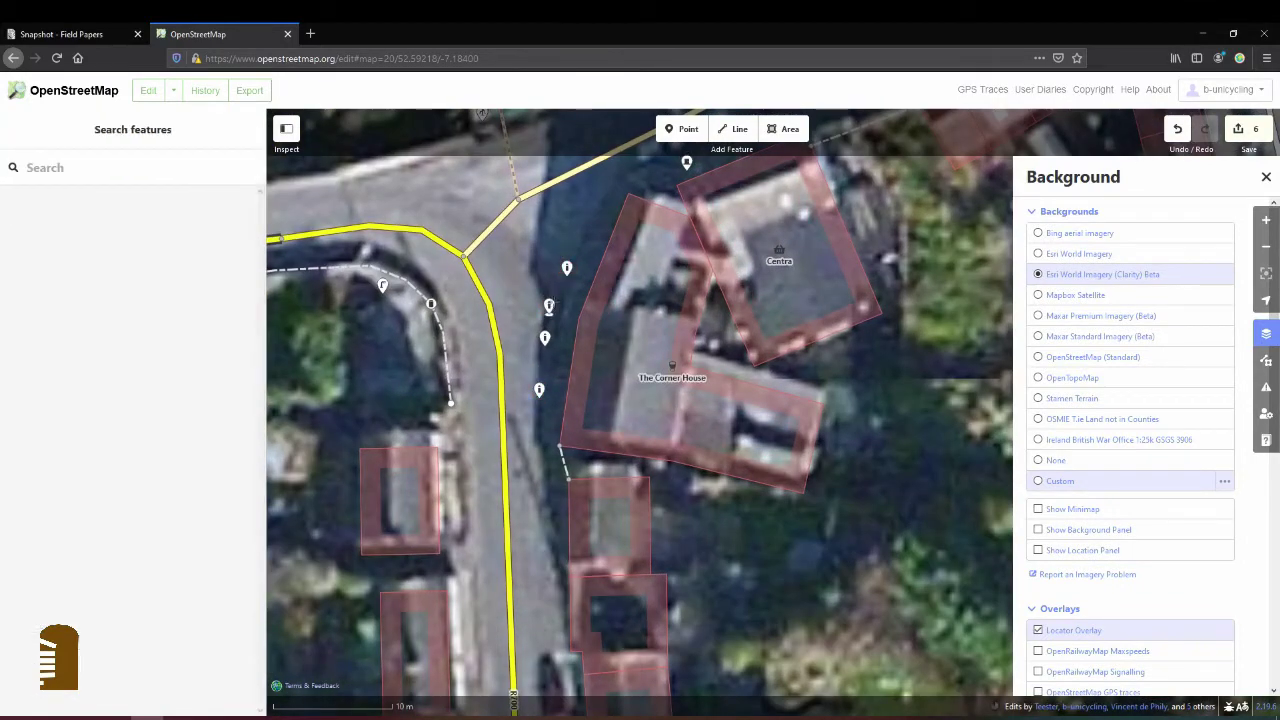
left_click(556, 302)
left_click(545, 338)
key("Escape")
left_click(553, 335)
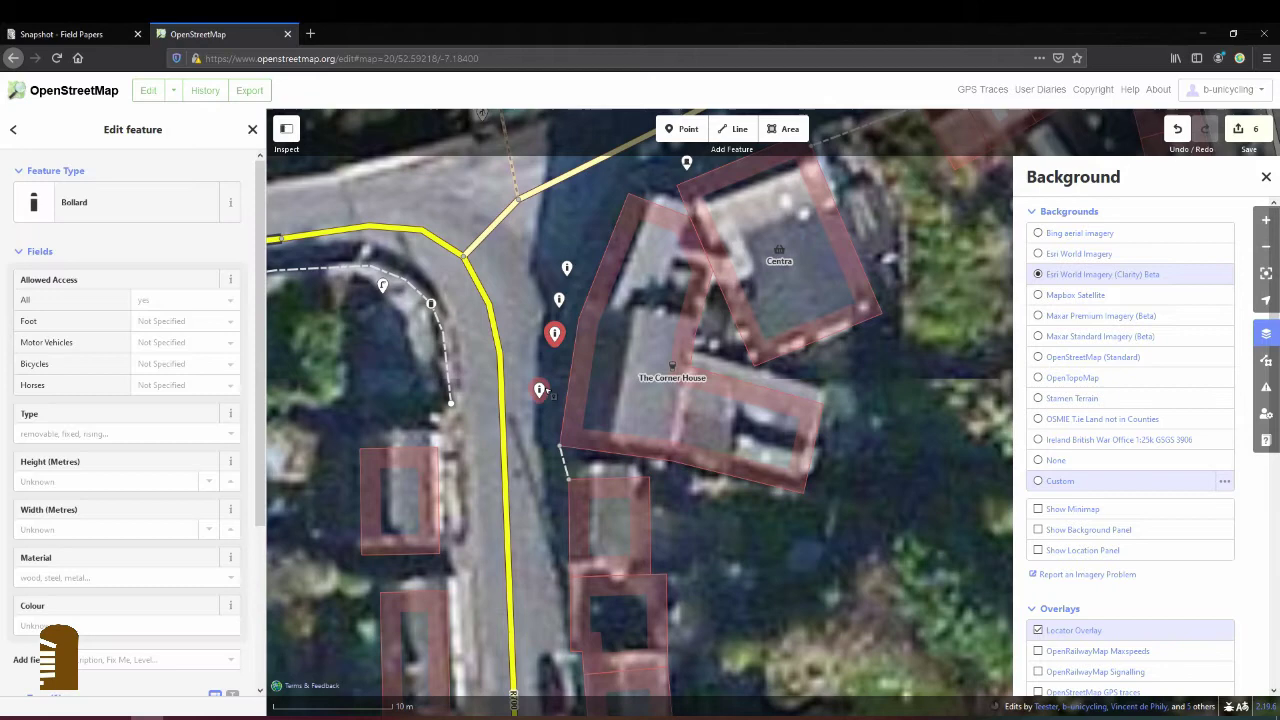
key("Escape")
Drag the fourth bollard onto the road edge, then restore the Custom scanned background
left_click_drag(539, 390, 553, 380)
left_click(553, 380)
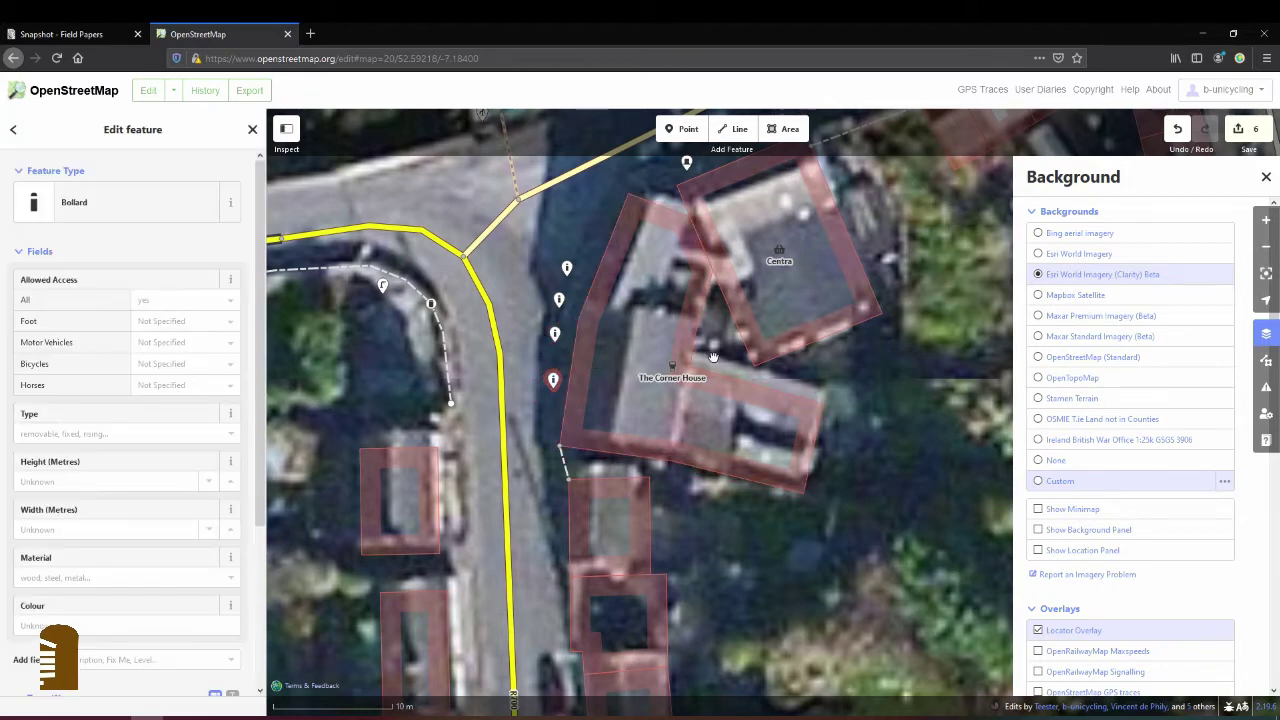
left_click_drag(373, 366, 656, 489)
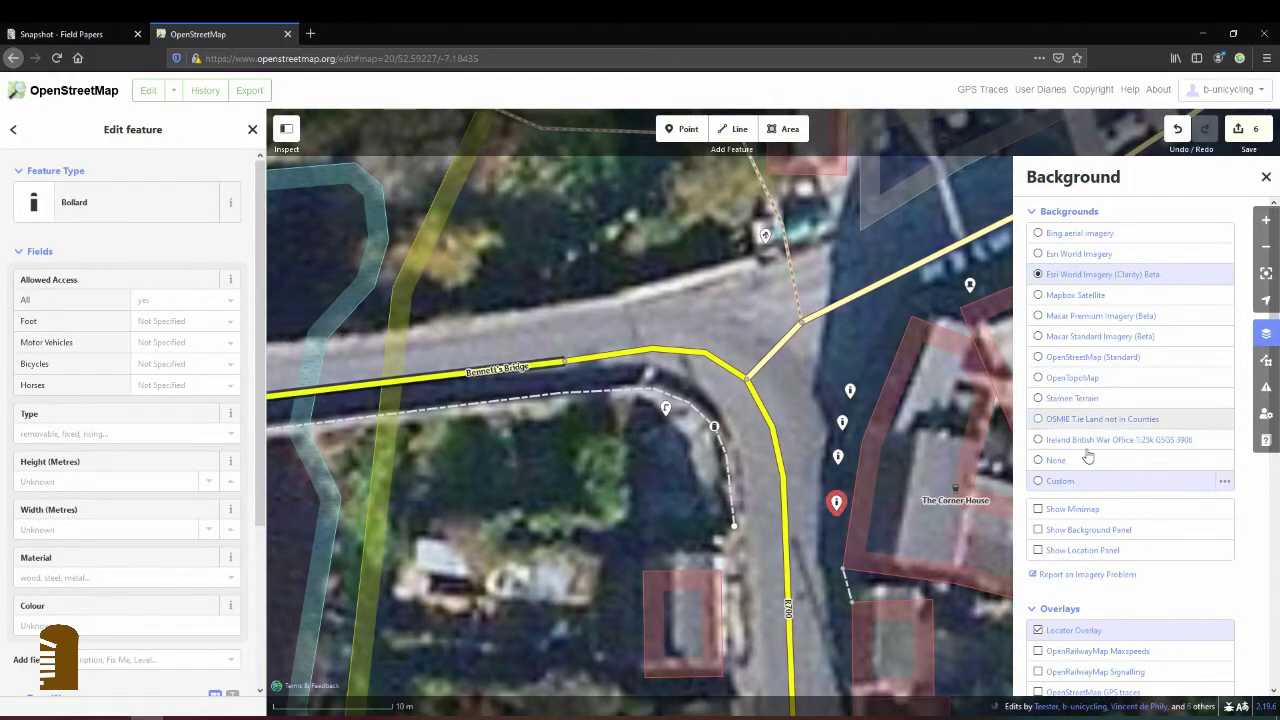
left_click(1087, 488)
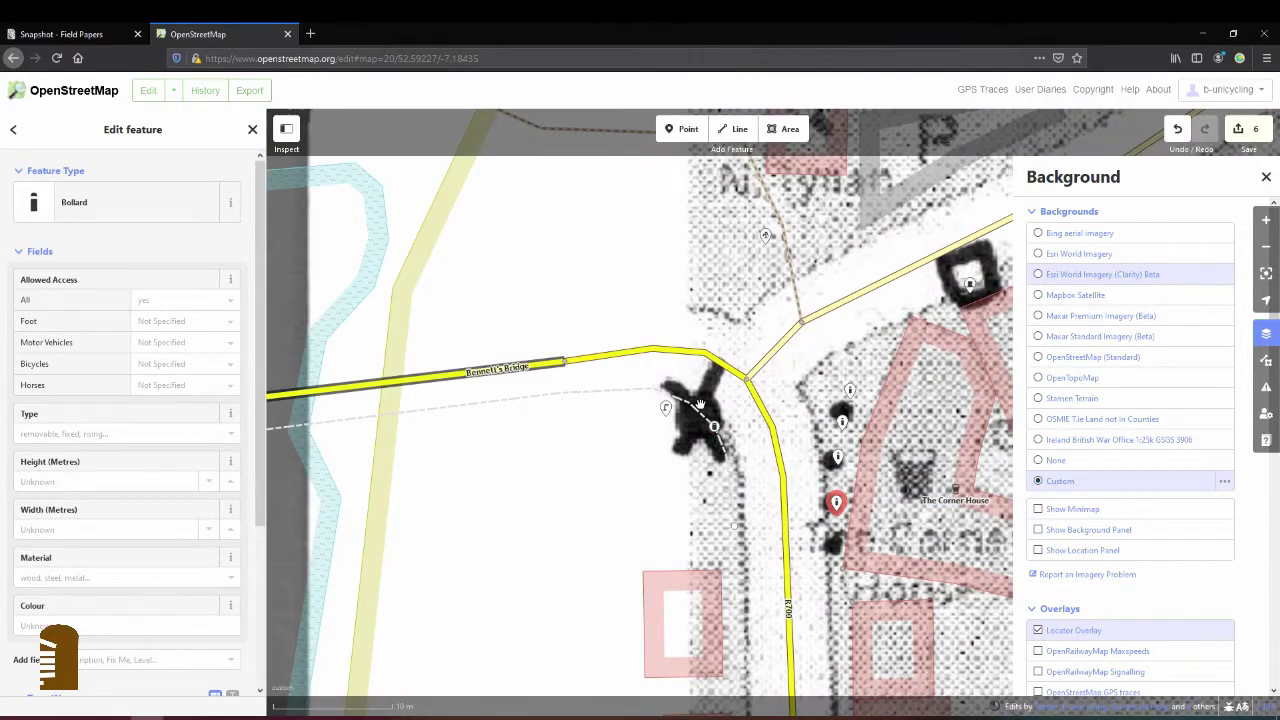
Extract the guard stone from the wall as a separate point, then show Esri Clarity imagery
right_click(719, 431)
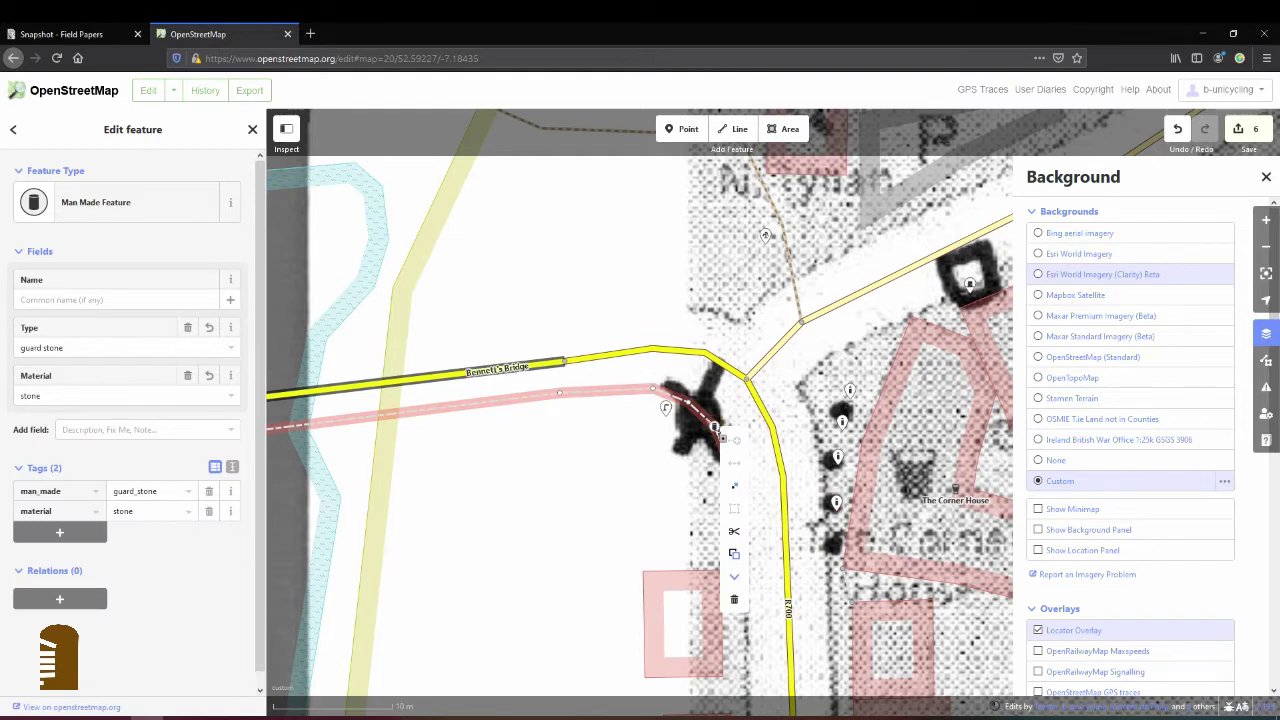
left_click(735, 490)
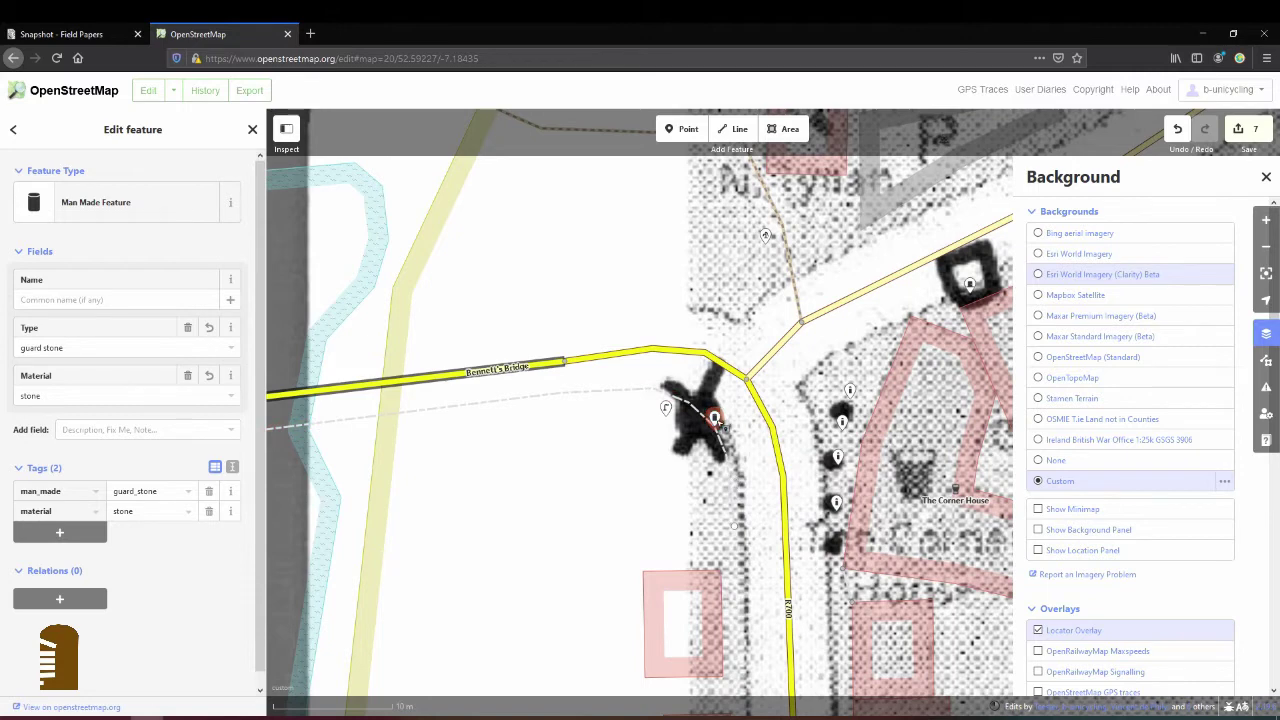
left_click(696, 401)
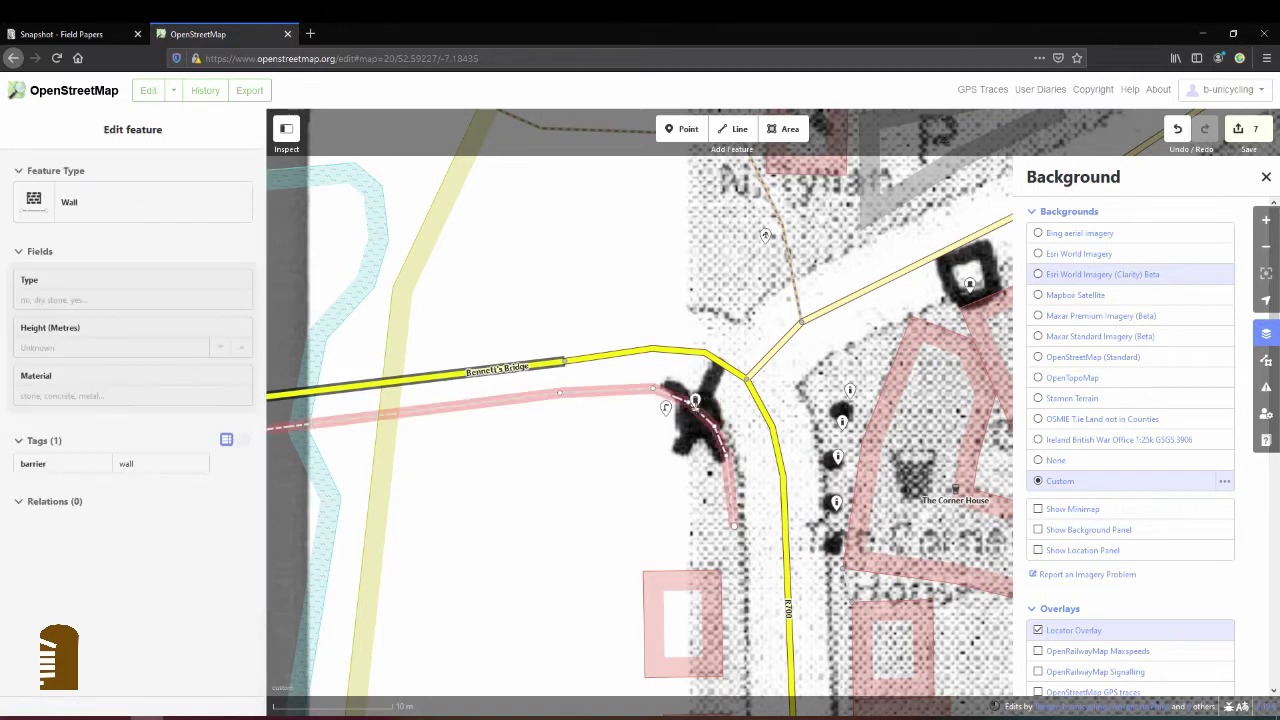
left_click(696, 402)
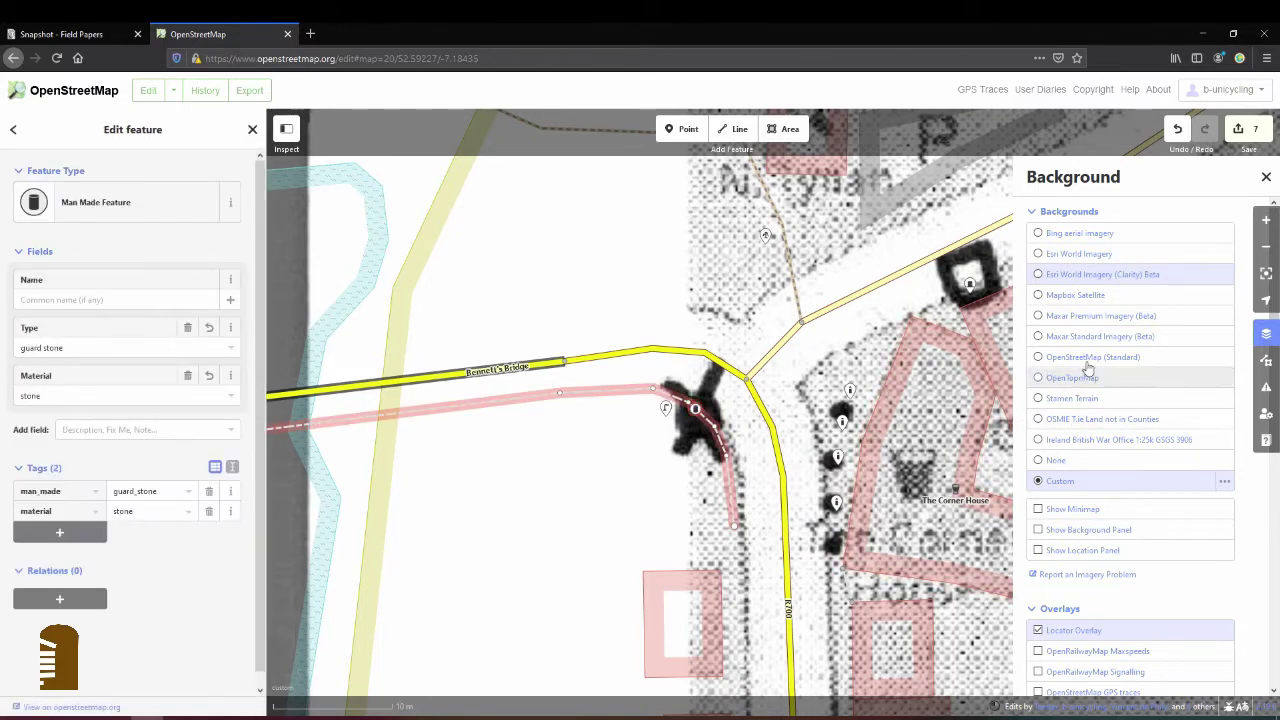
left_click(1064, 275)
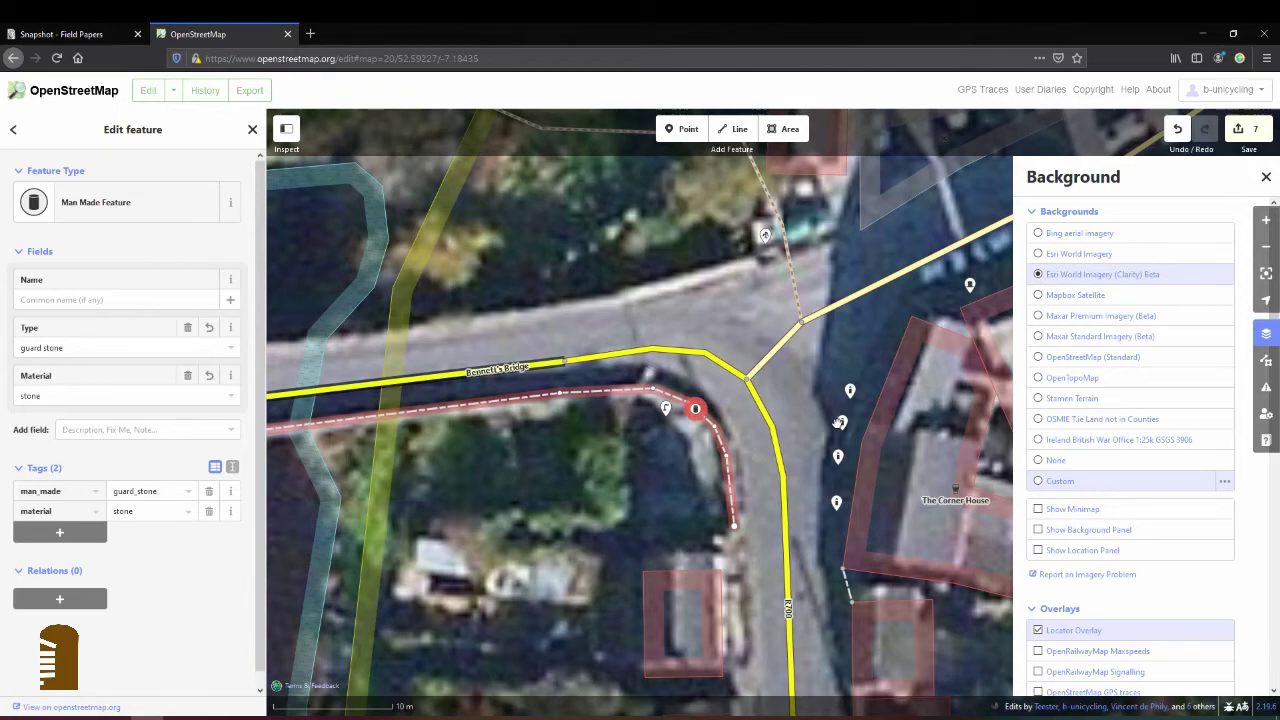
Draw a line along the bridge's north edge from its east end and tag it Wall
scroll(838, 423, "down", 3)
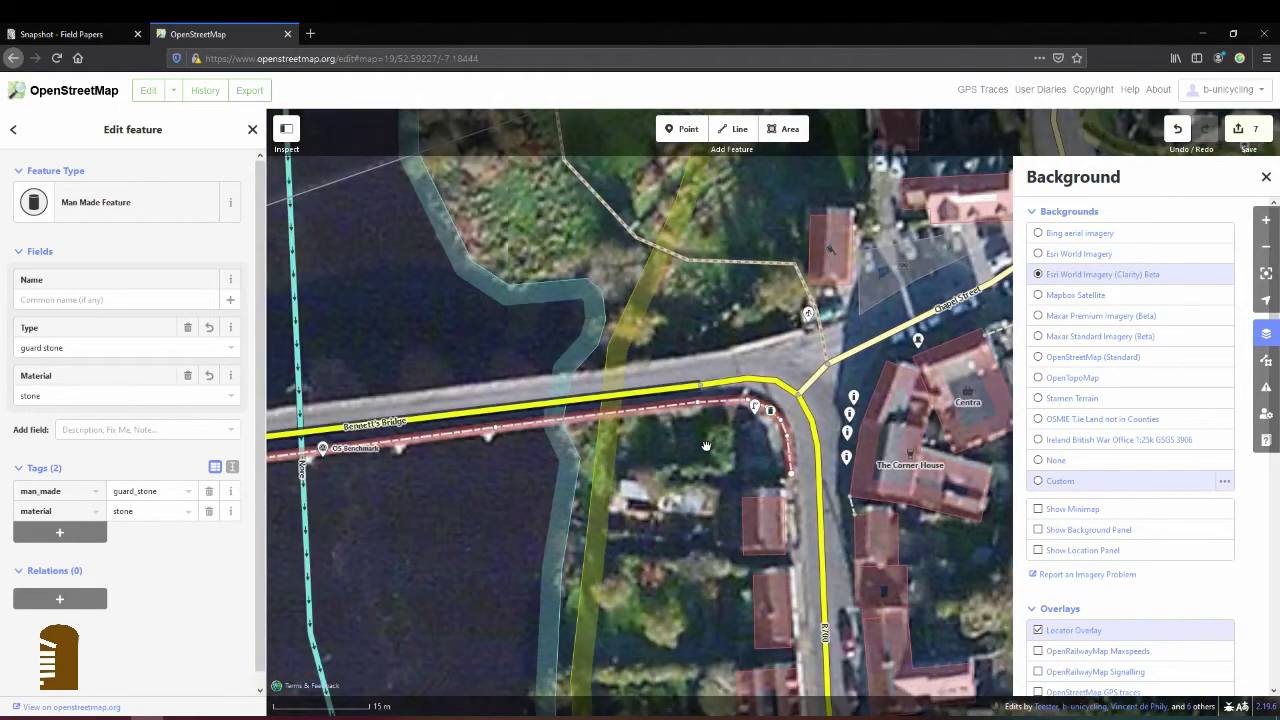
left_click(706, 445)
left_click_drag(692, 447, 928, 450)
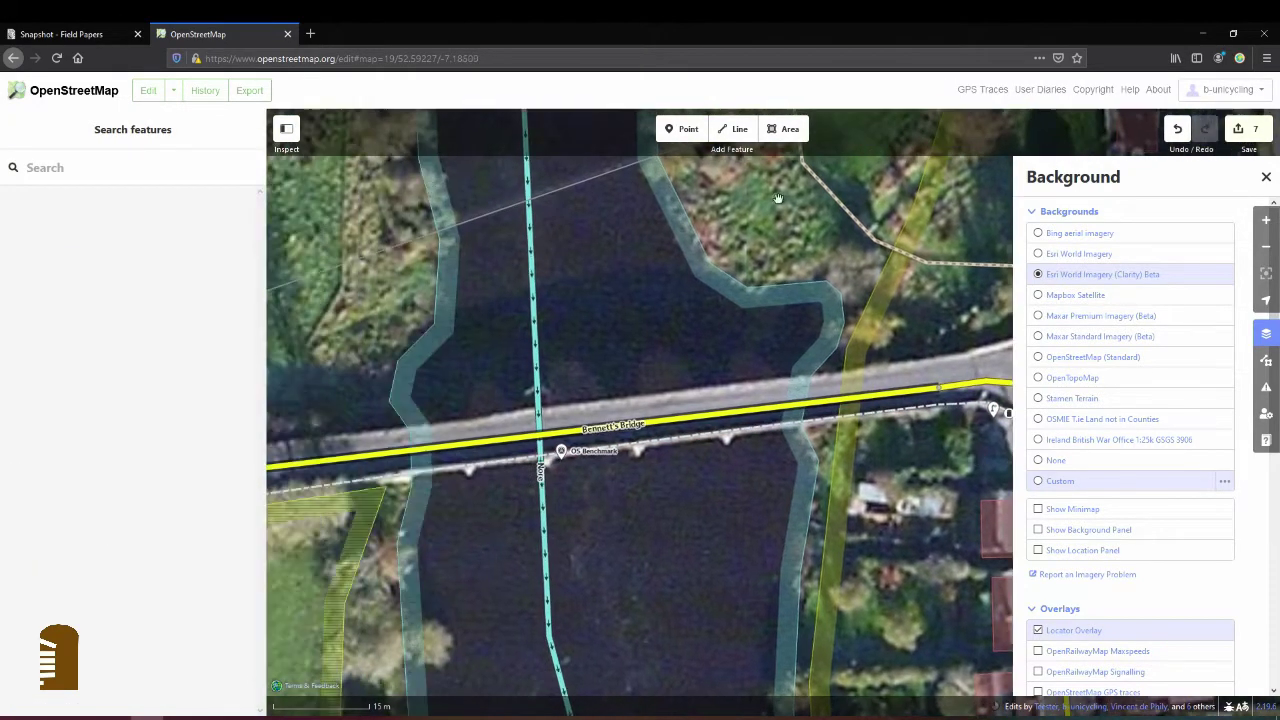
left_click(740, 130)
left_click_drag(700, 440, 557, 426)
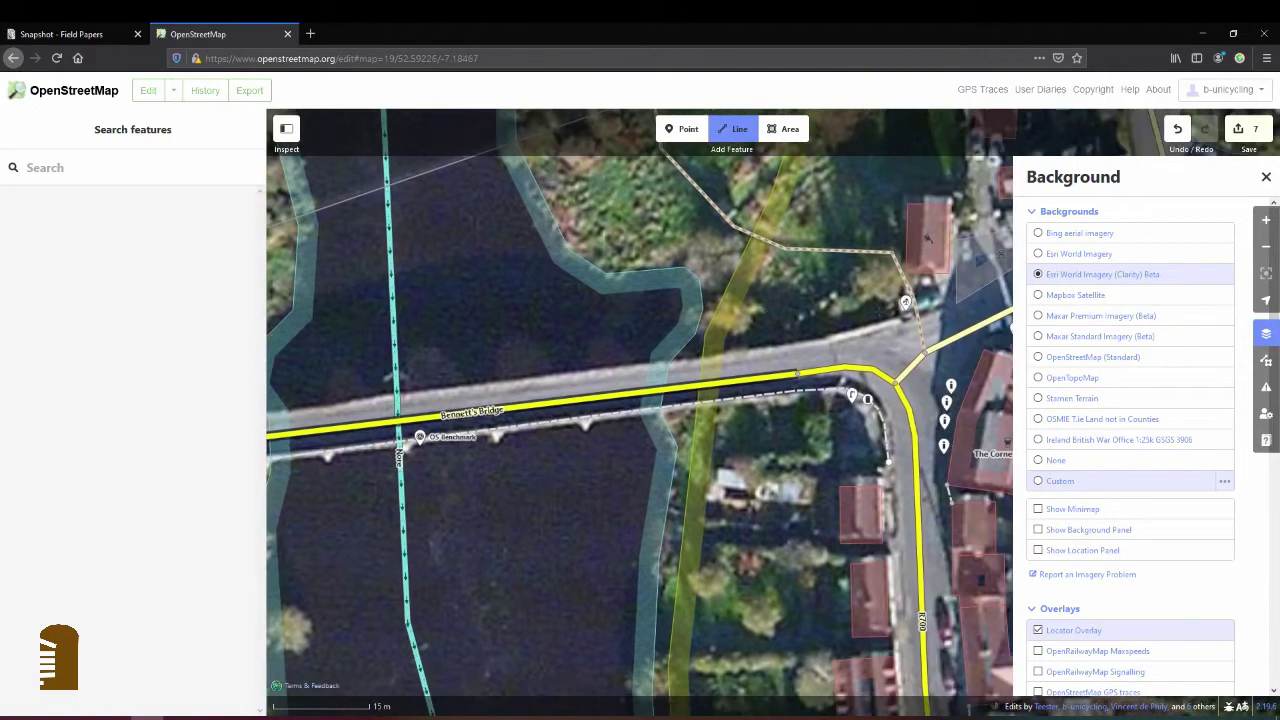
left_click(829, 340)
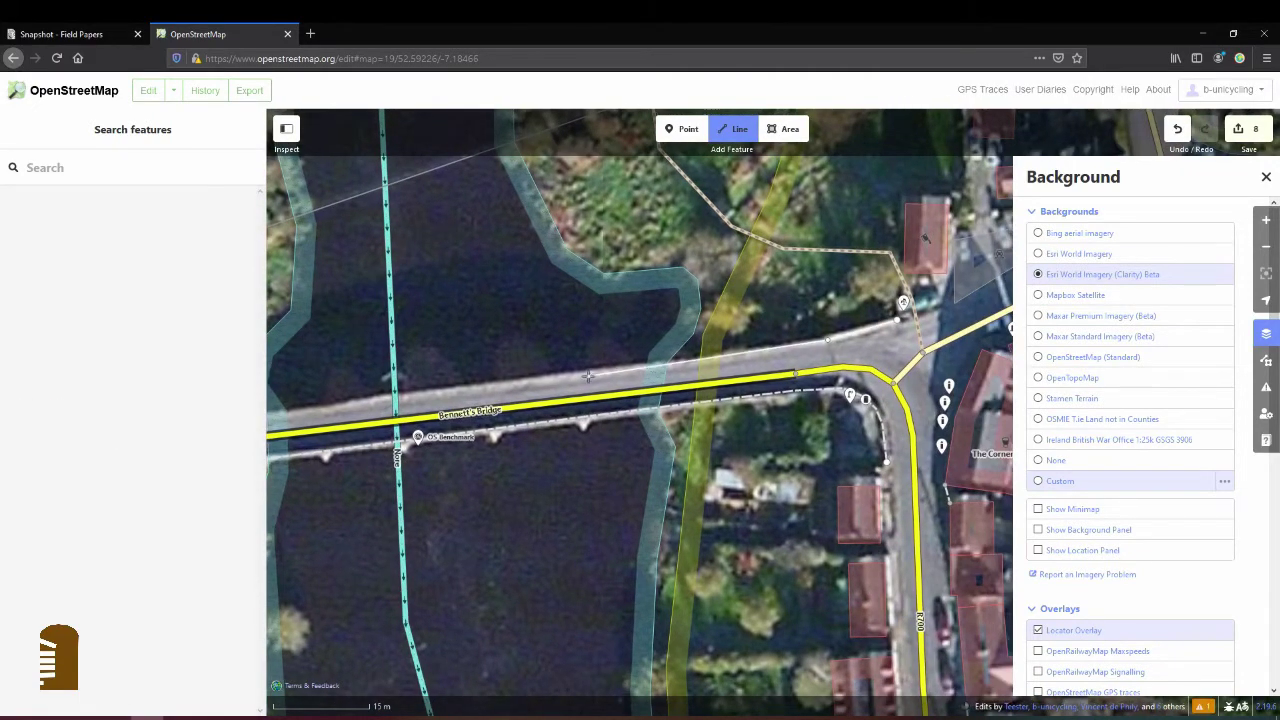
scroll(540, 369, "left", 5)
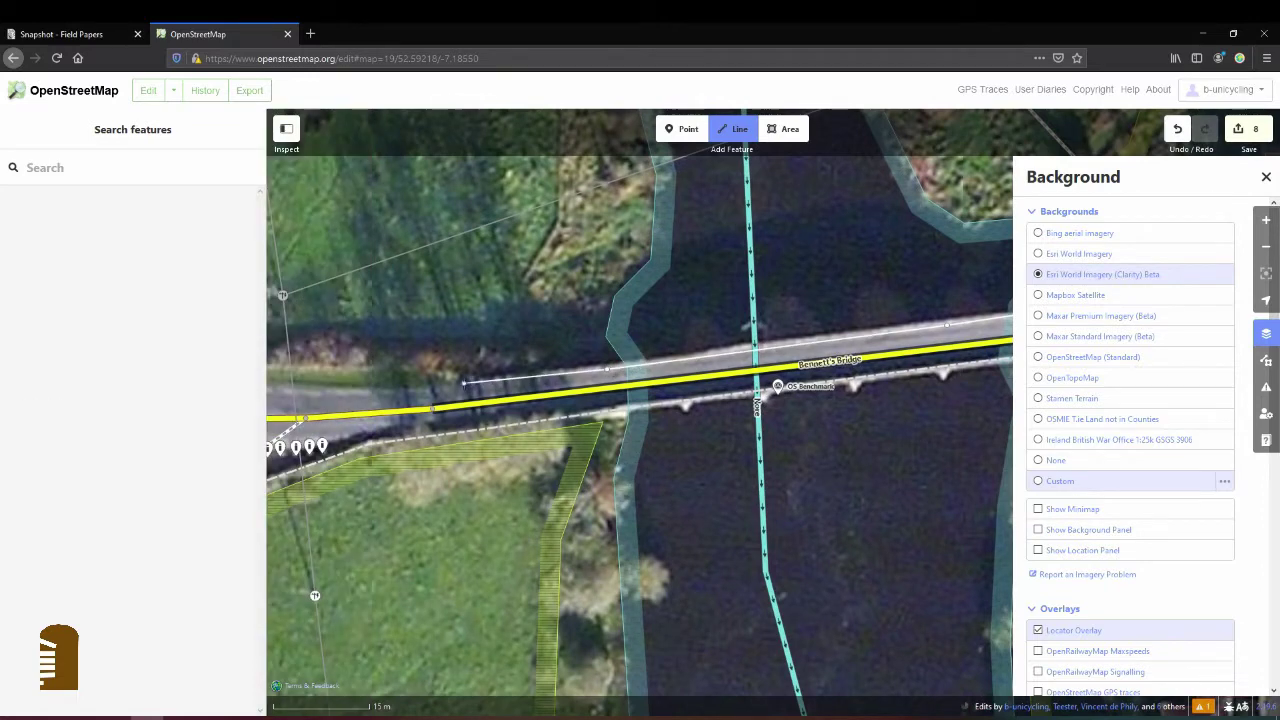
key("Return")
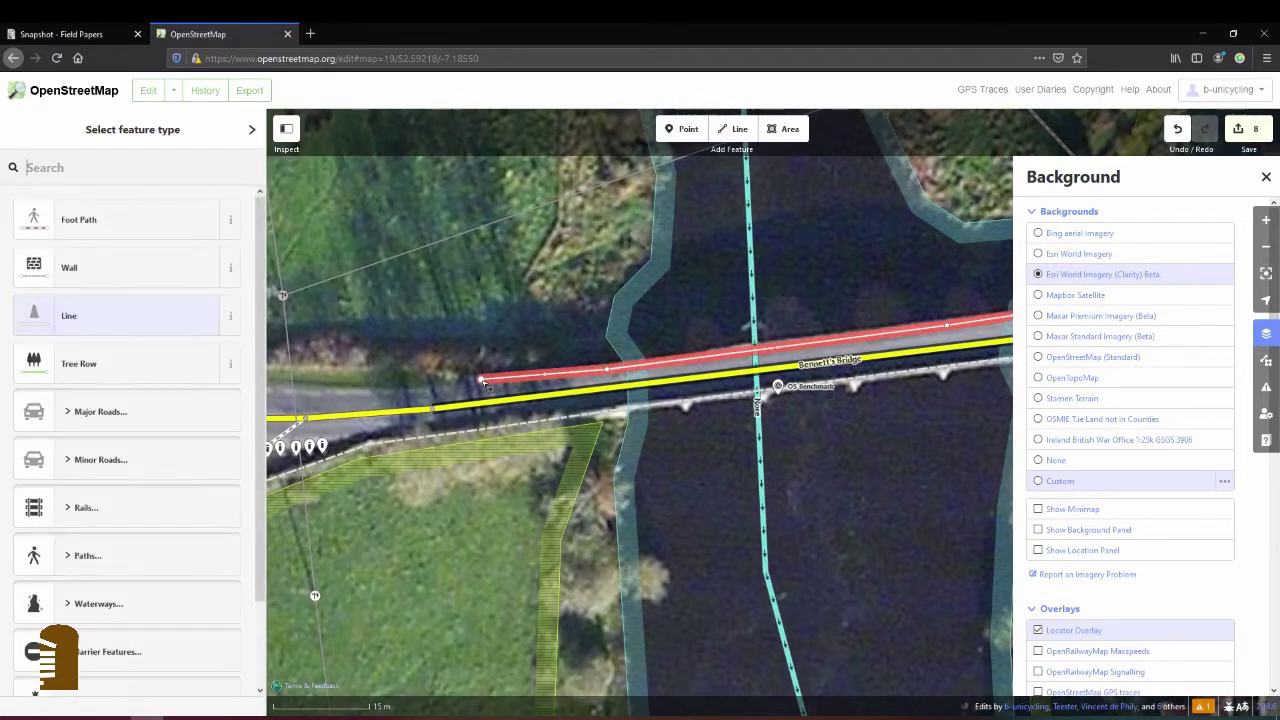
left_click(100, 271)
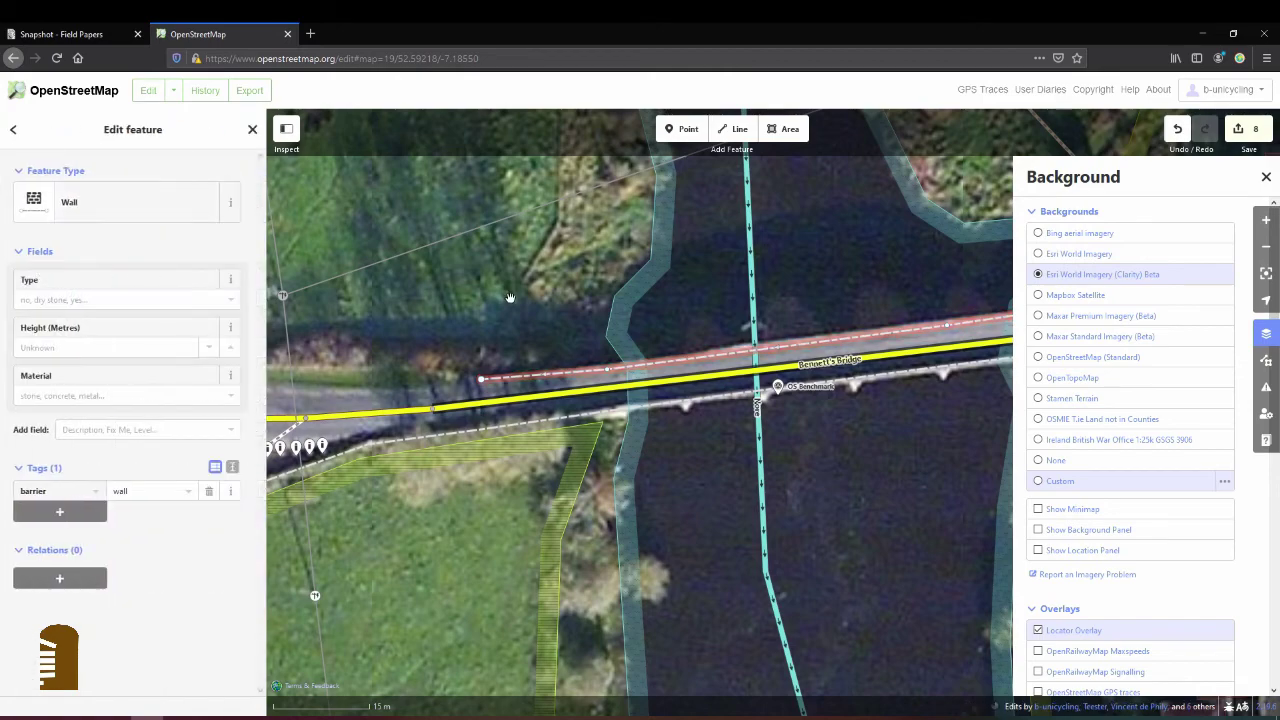
Zoom out over the bridge and village and open the upload panel listing 8 changes
left_click(511, 288)
scroll(727, 298, "down", 5)
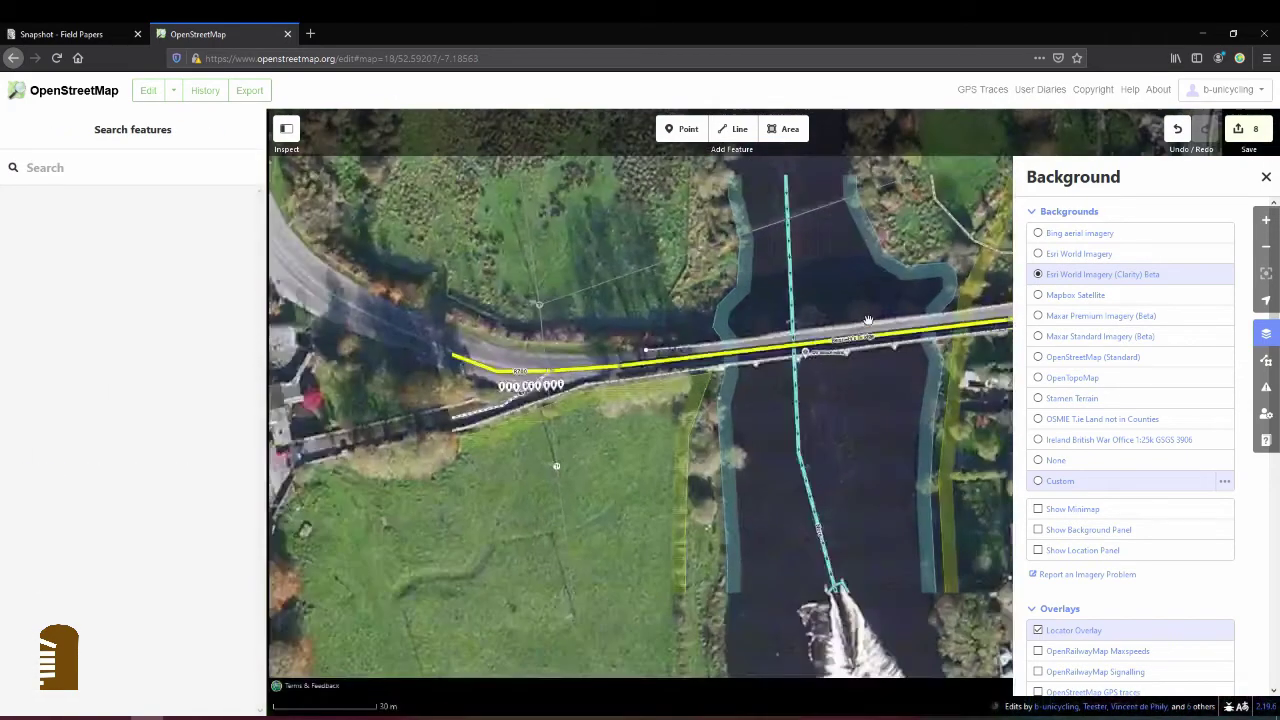
left_click_drag(640, 298, 404, 324)
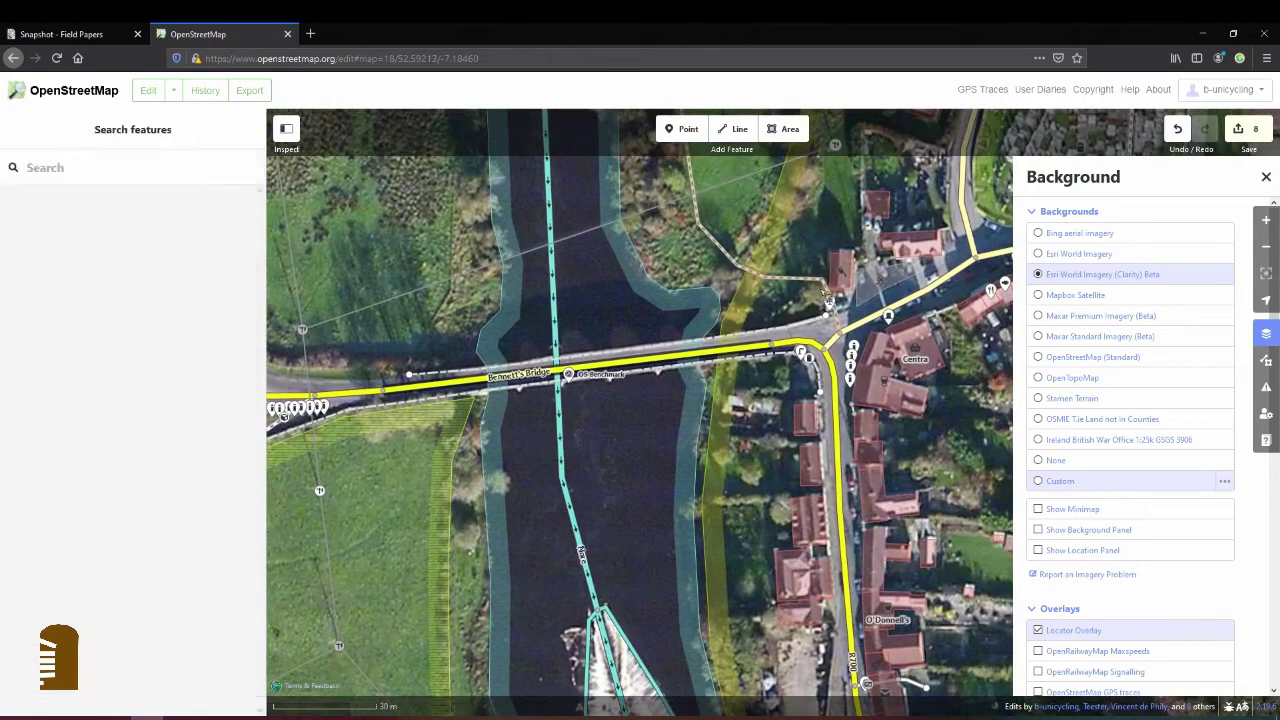
left_click(828, 300)
left_click(1246, 128)
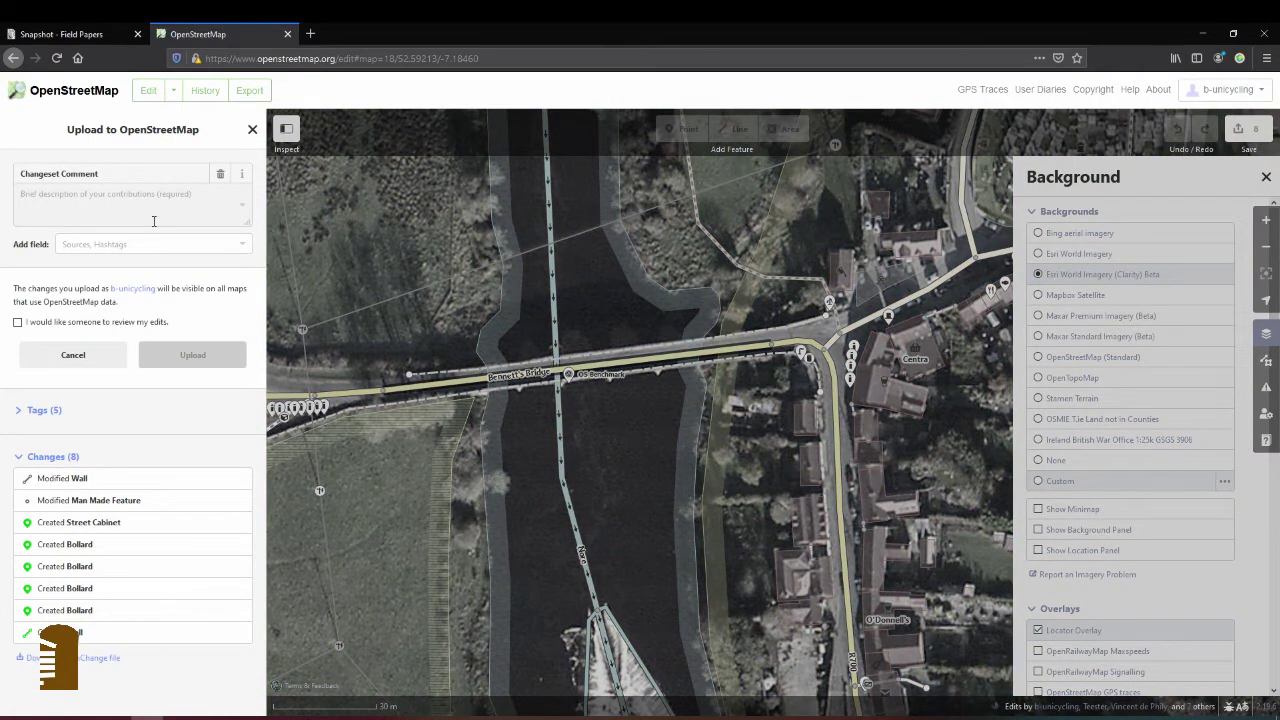
Enter the comment 'added guard stone, bollards, street cabinet' and add sources survey and fieldpapers
type("added guard stone, bollards, street cabinet")
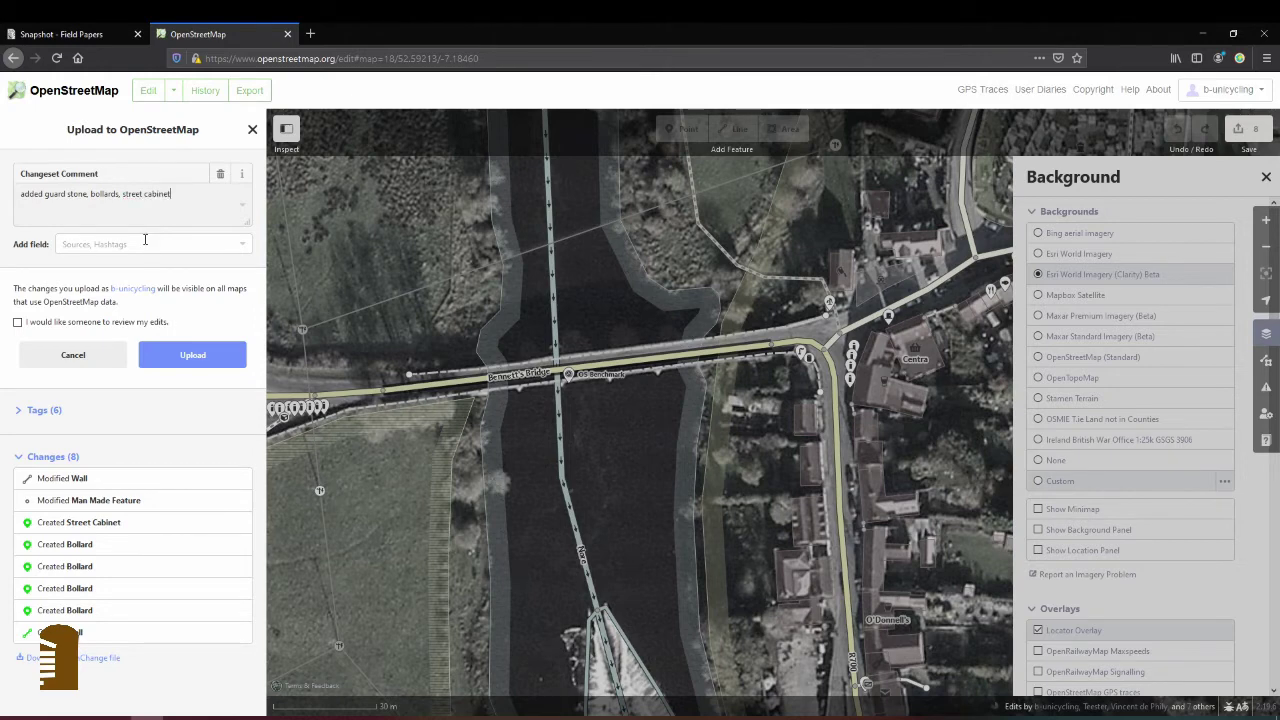
left_click(145, 240)
left_click(114, 264)
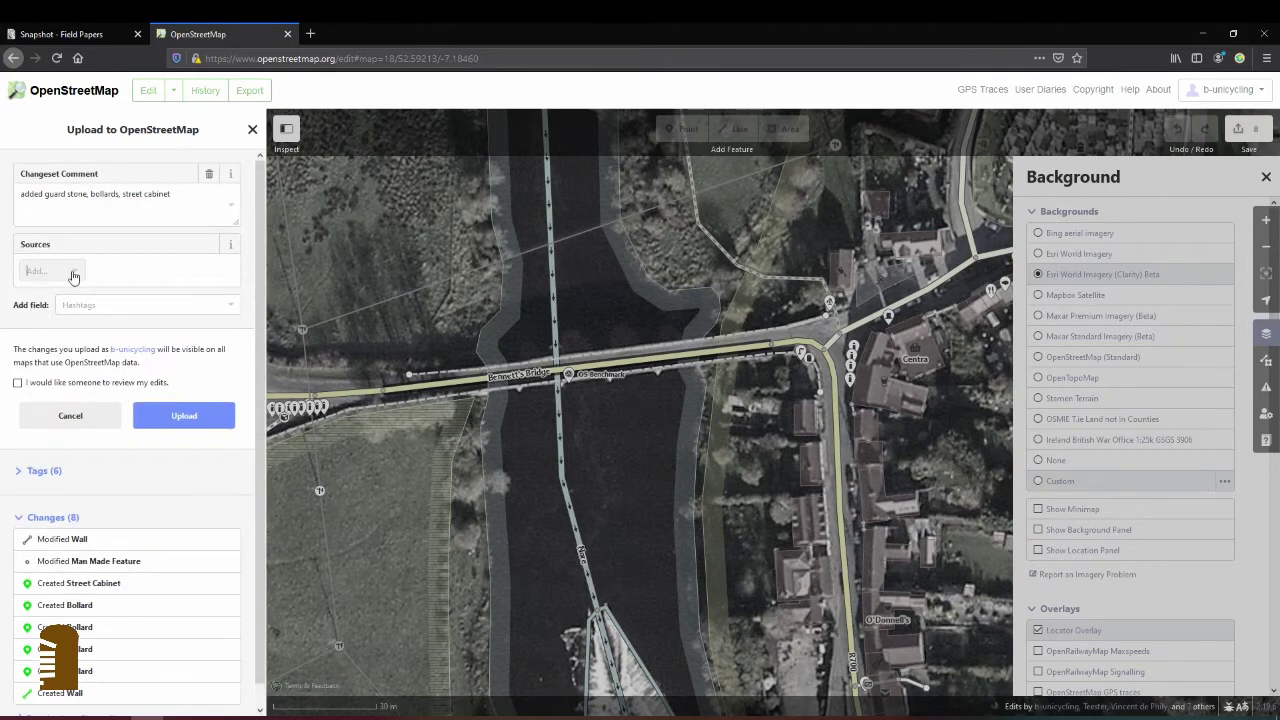
type("survey")
key("Return")
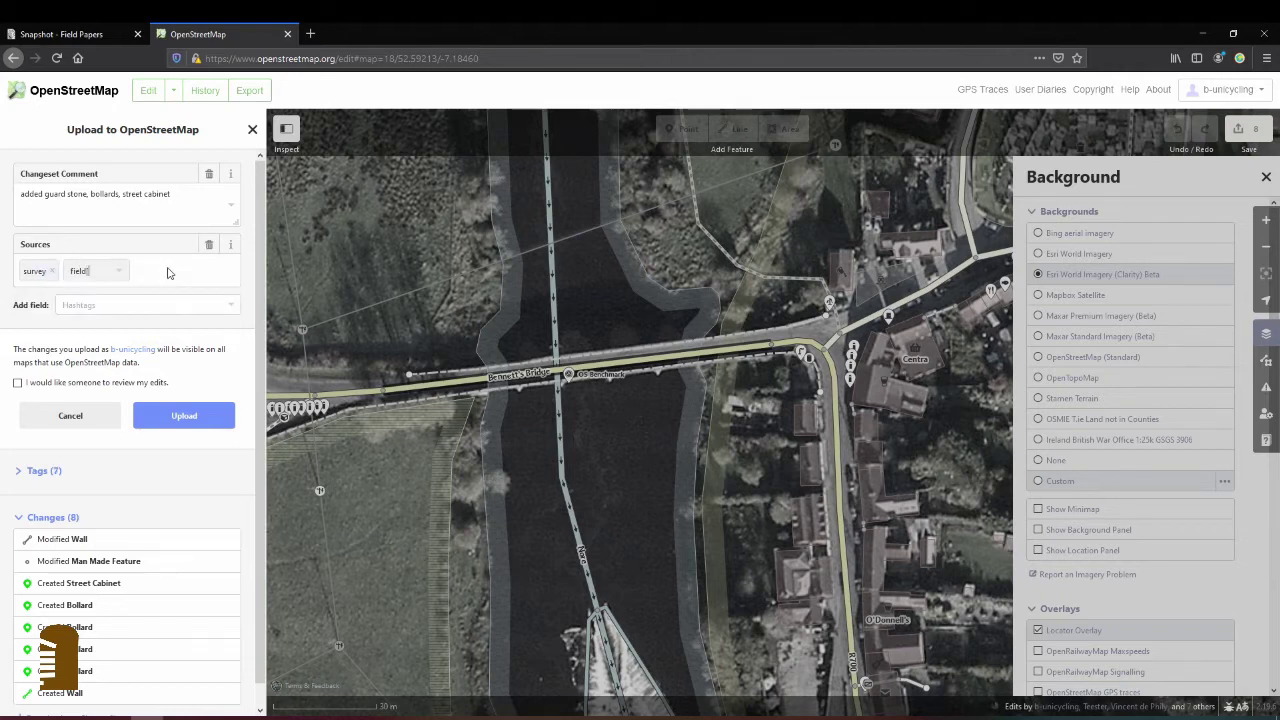
type("fieldpapers")
key("Return")
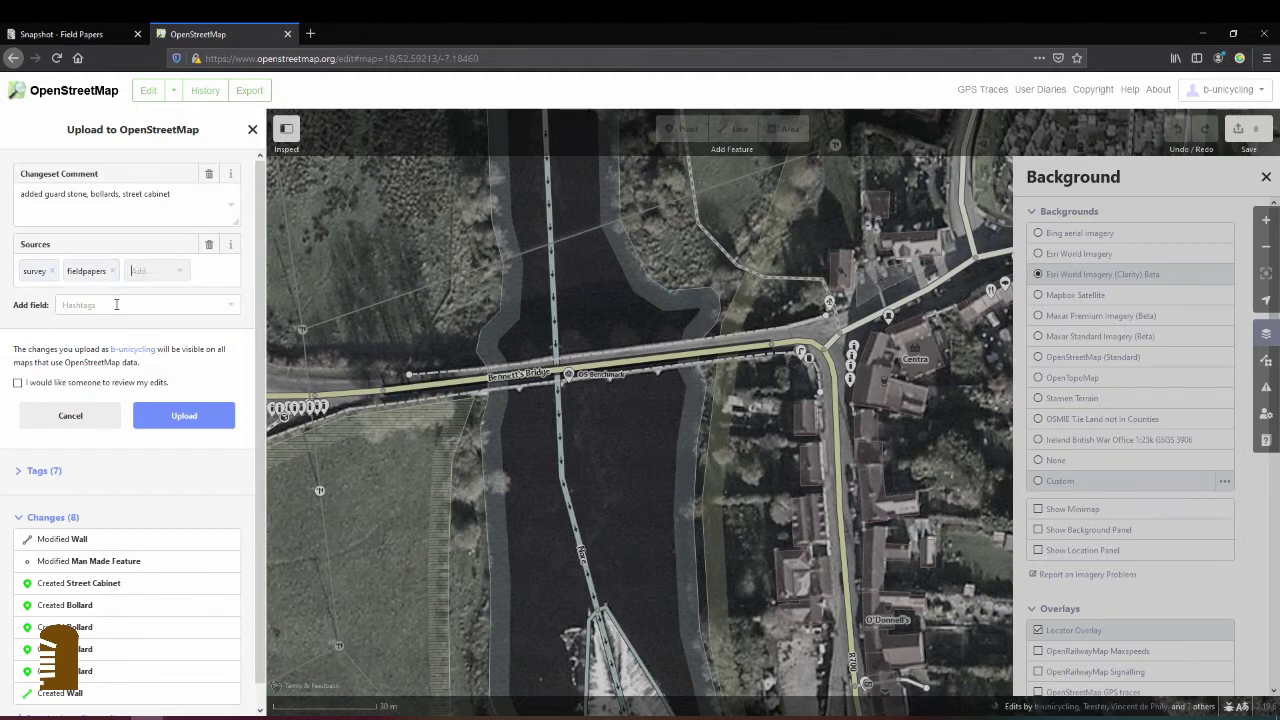
Add the Hashtags field with #guardstones and upload the changeset
left_click(112, 305)
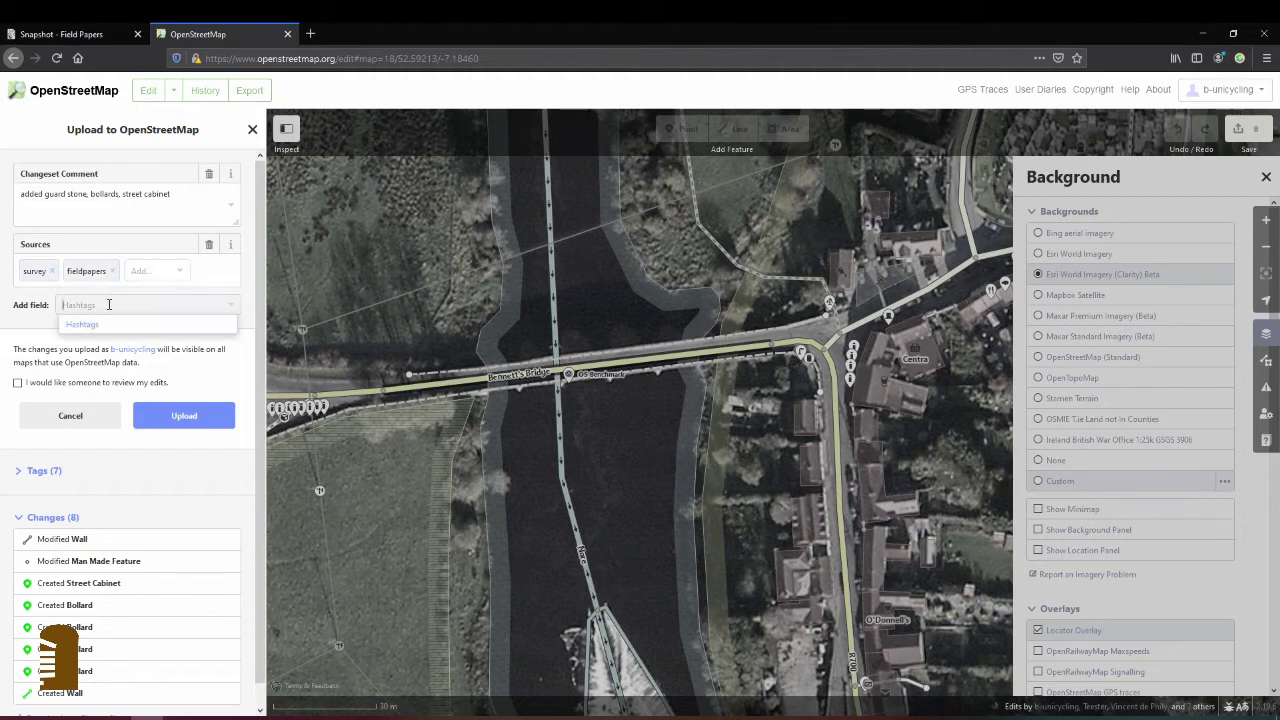
type("#")
type("Hashtags")
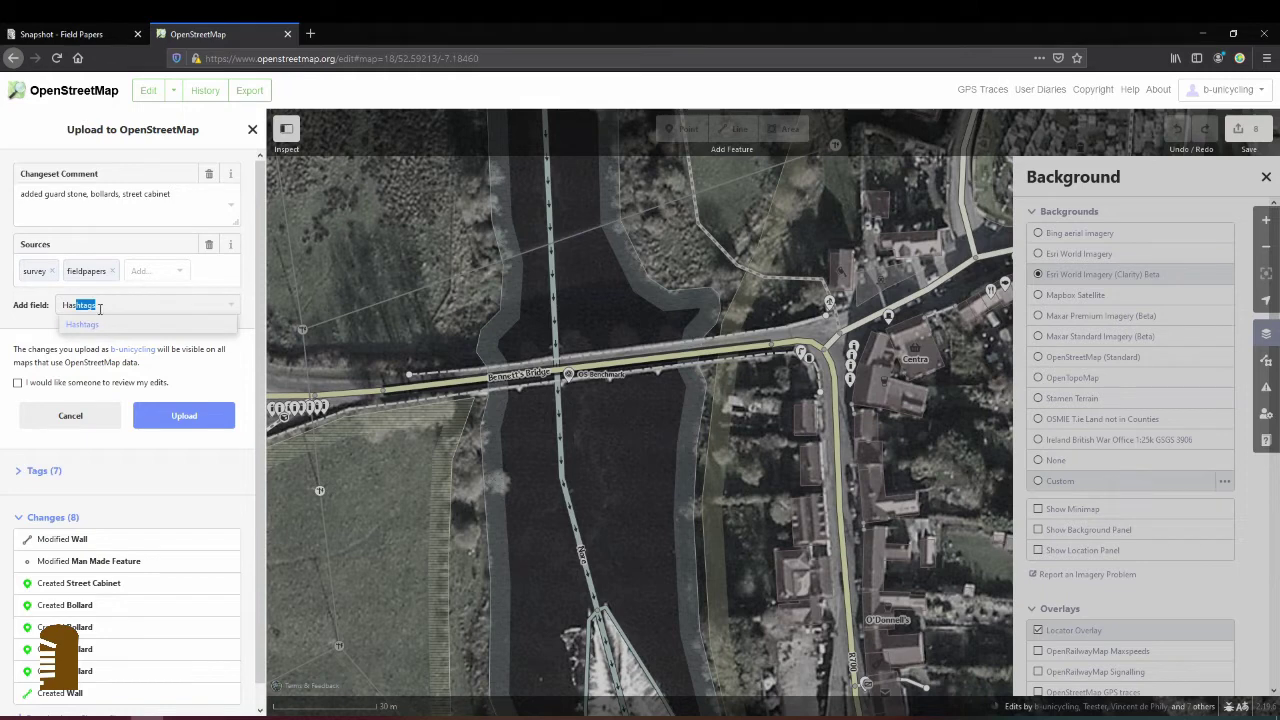
left_click(106, 324)
type("#")
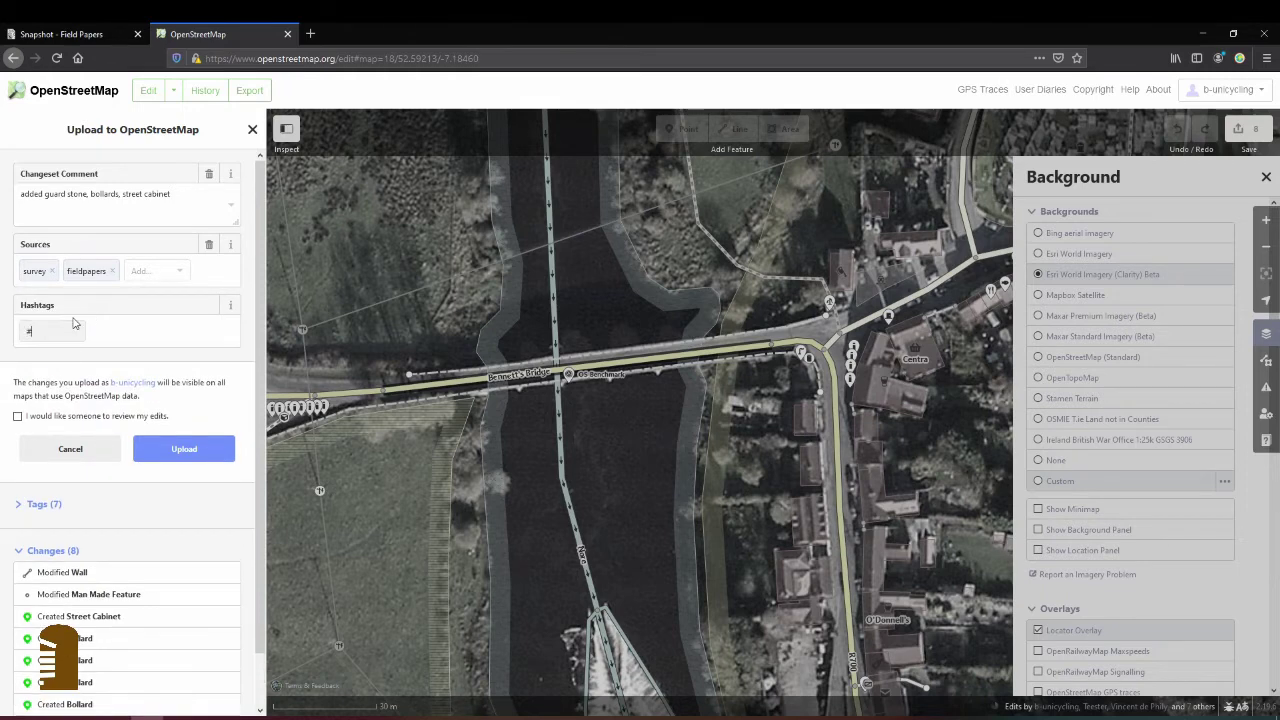
type("guardstones")
left_click(160, 337)
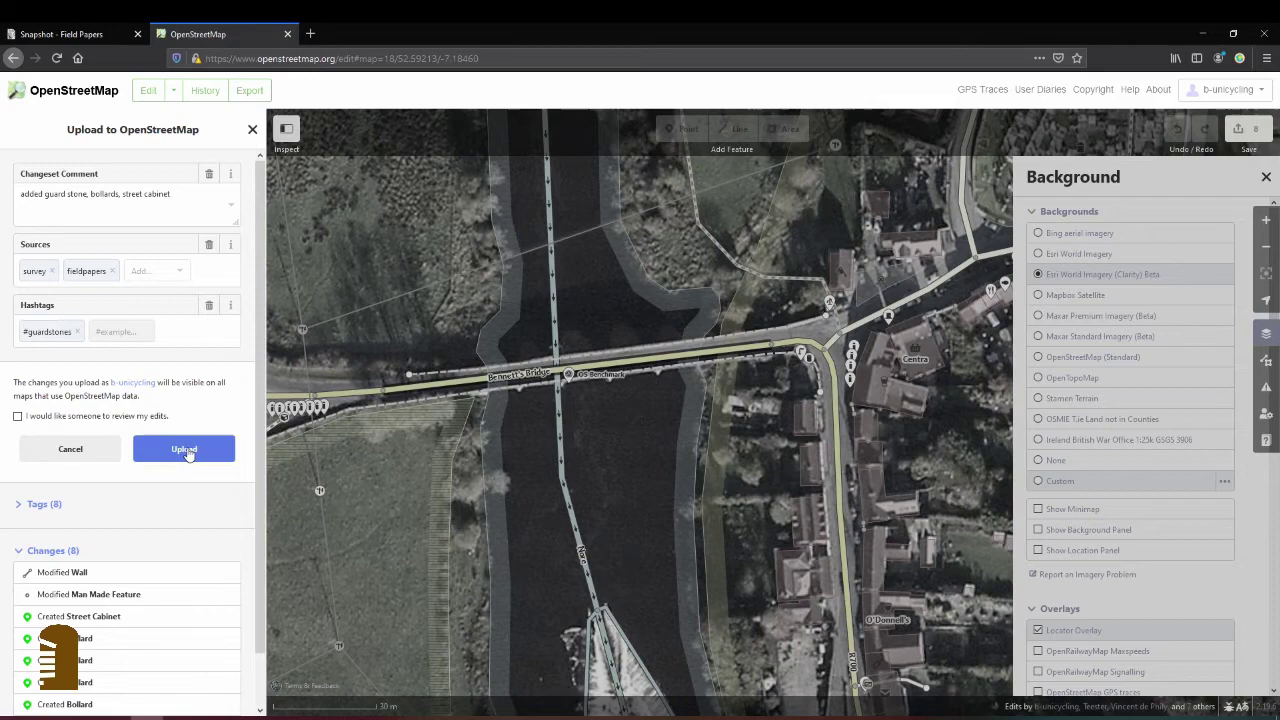
left_click(187, 451)
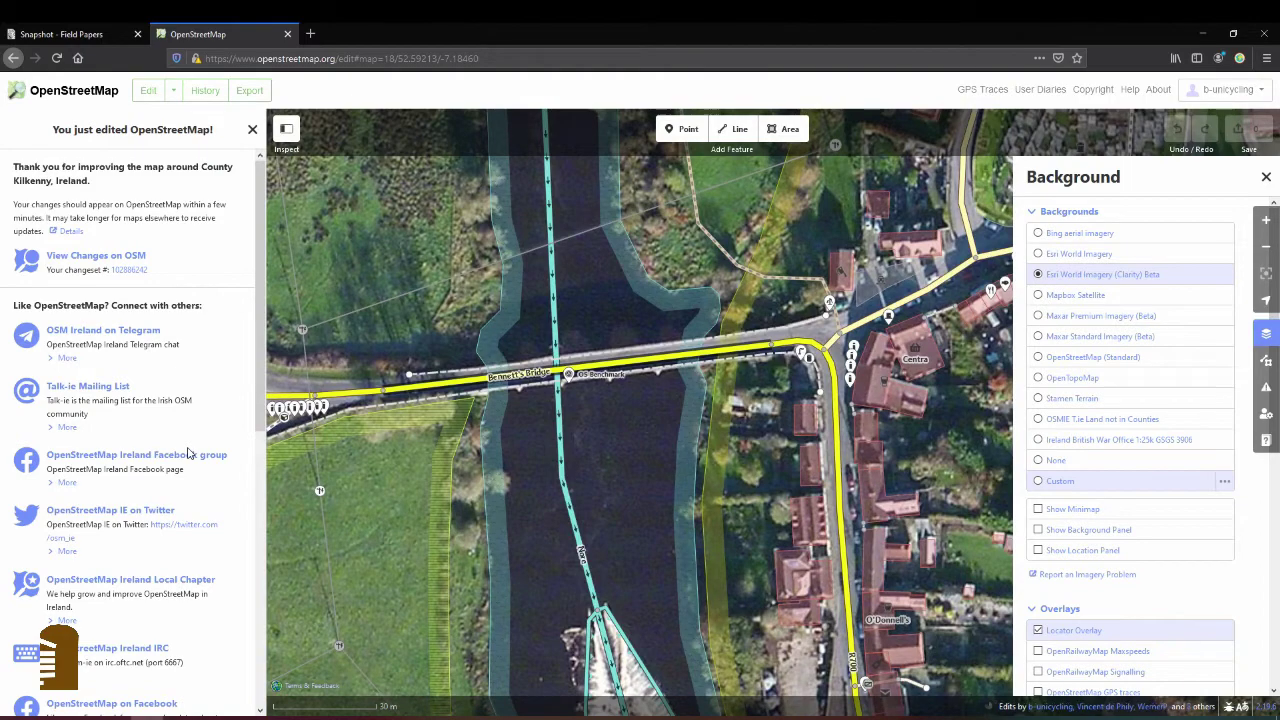
Leave iD for the standard openstreetmap.org map and centre it on Bennett's Bridge
left_click(88, 97)
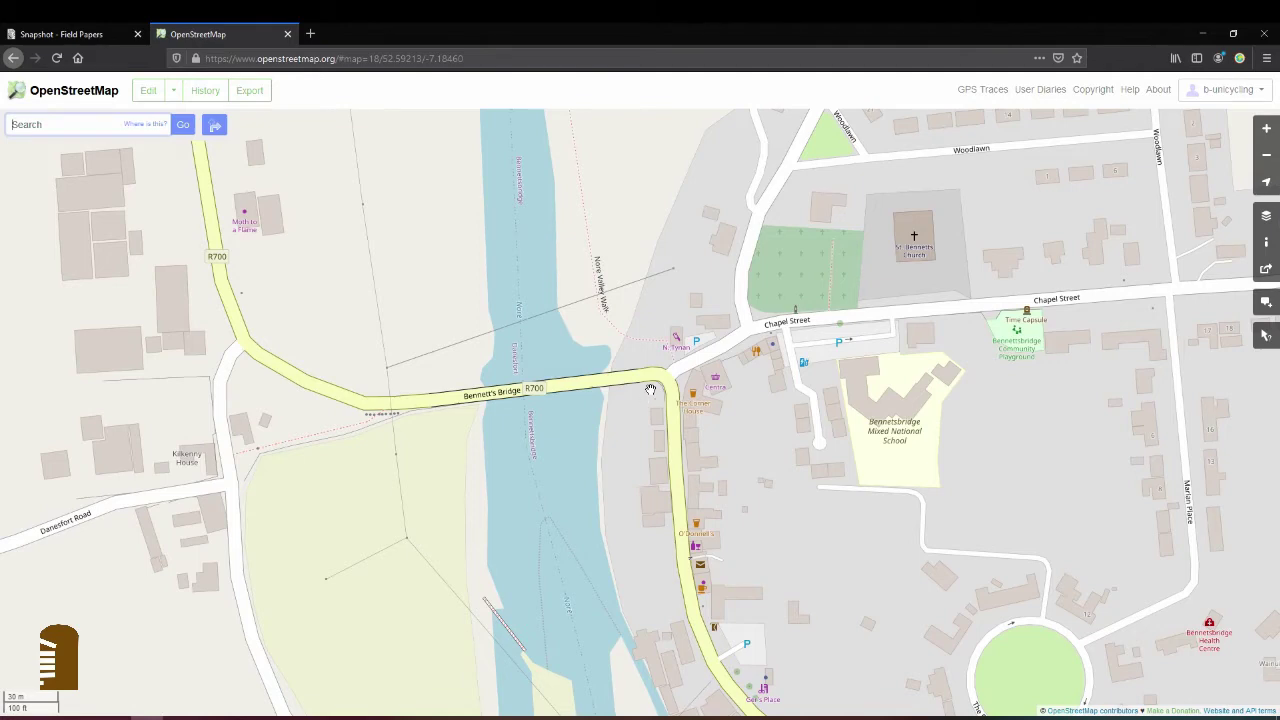
scroll(648, 396, "up", 1)
scroll(657, 377, "down", 2)
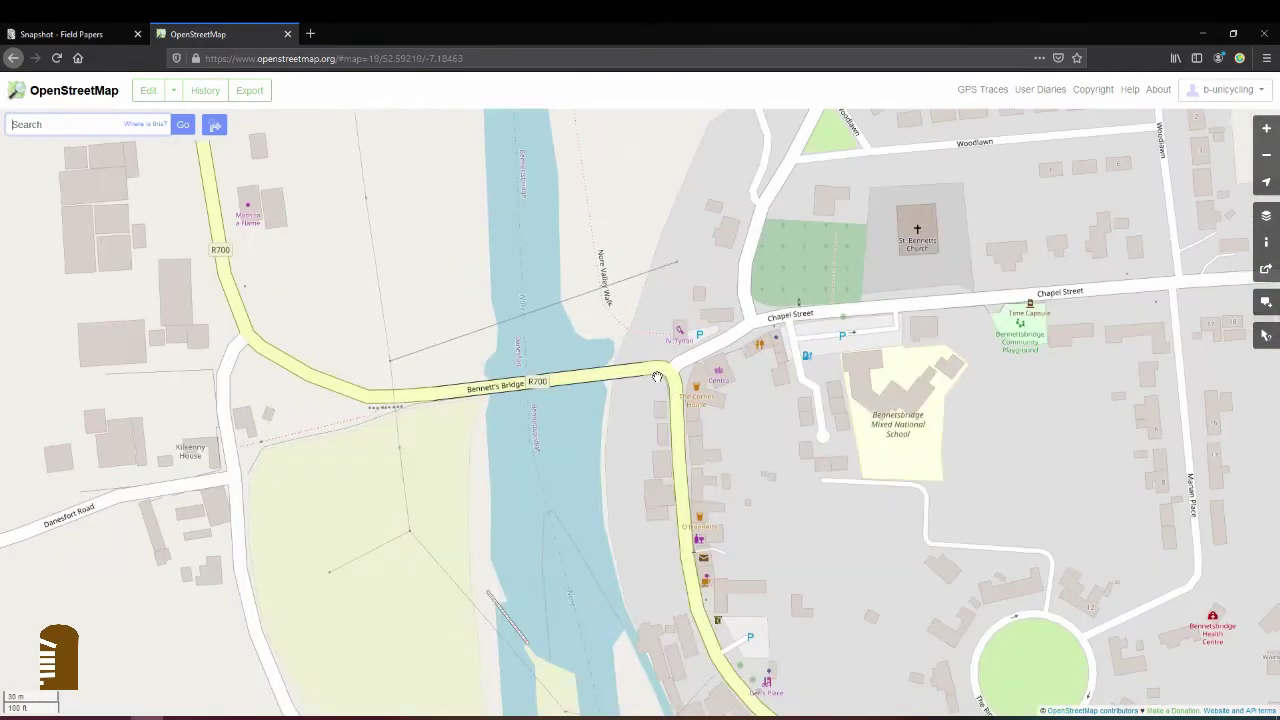
left_click_drag(418, 430, 630, 434)
scroll(607, 410, "up", 1)
scroll(607, 410, "up", 1)
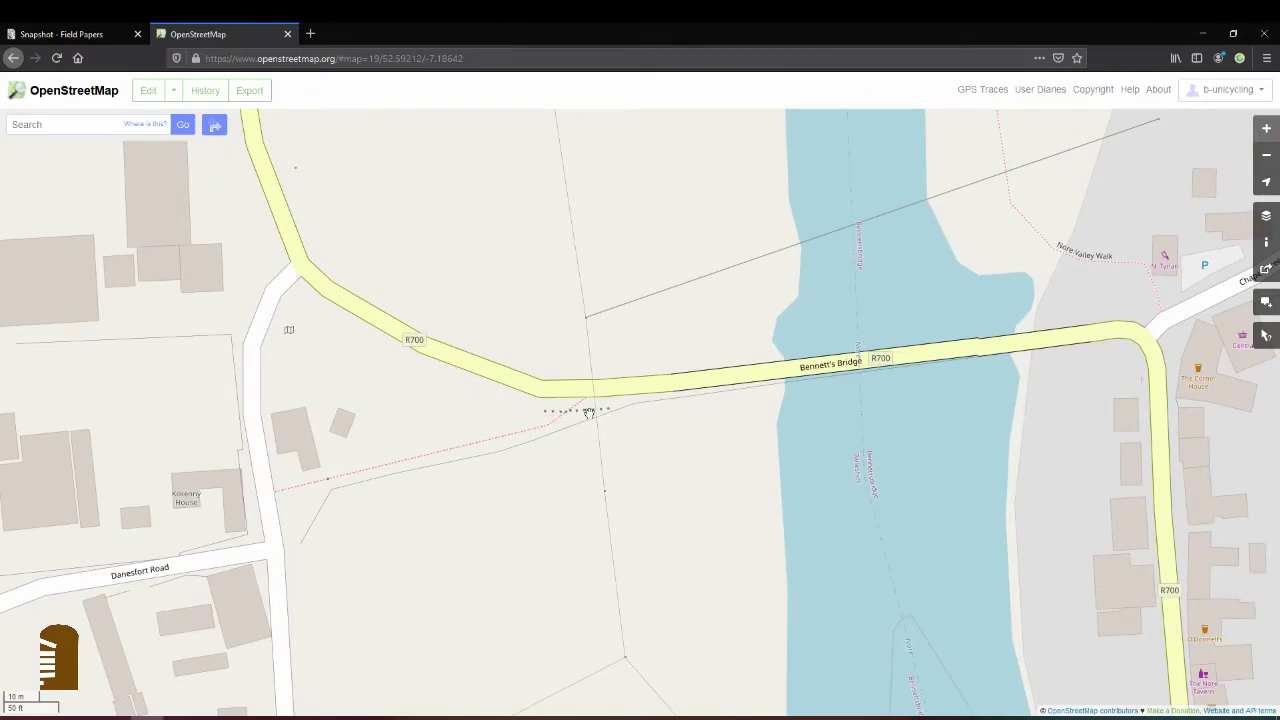
scroll(581, 380, "down", 1)
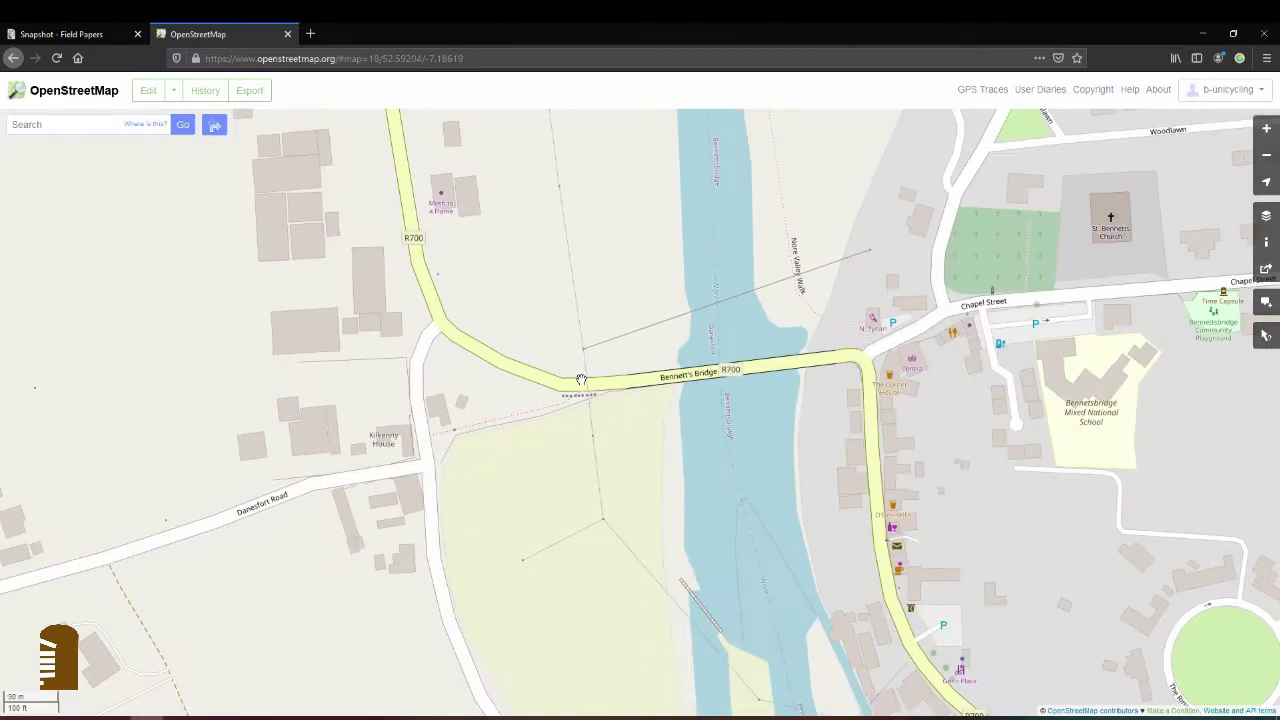
Close the OpenStreetMap tab and upload scanned atlas page 0001 in Field Papers
left_click(287, 34)
scroll(472, 409, "up", 1)
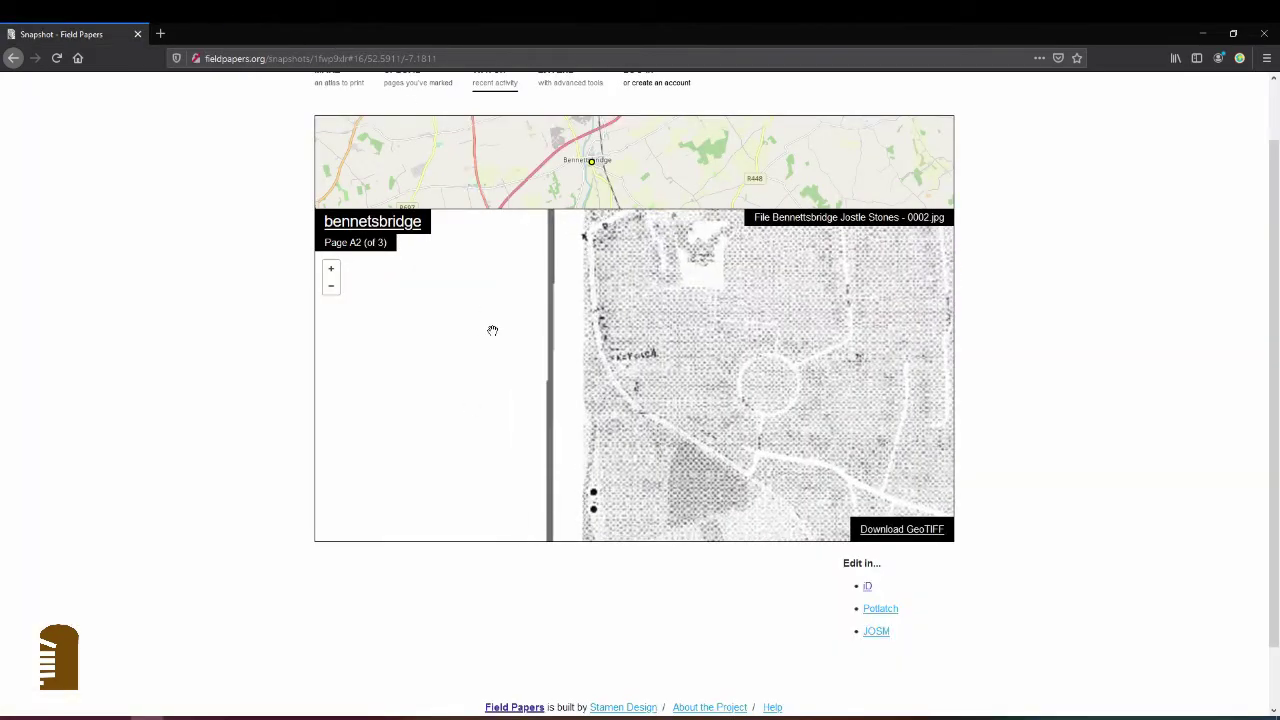
scroll(1086, 329, "up", 1)
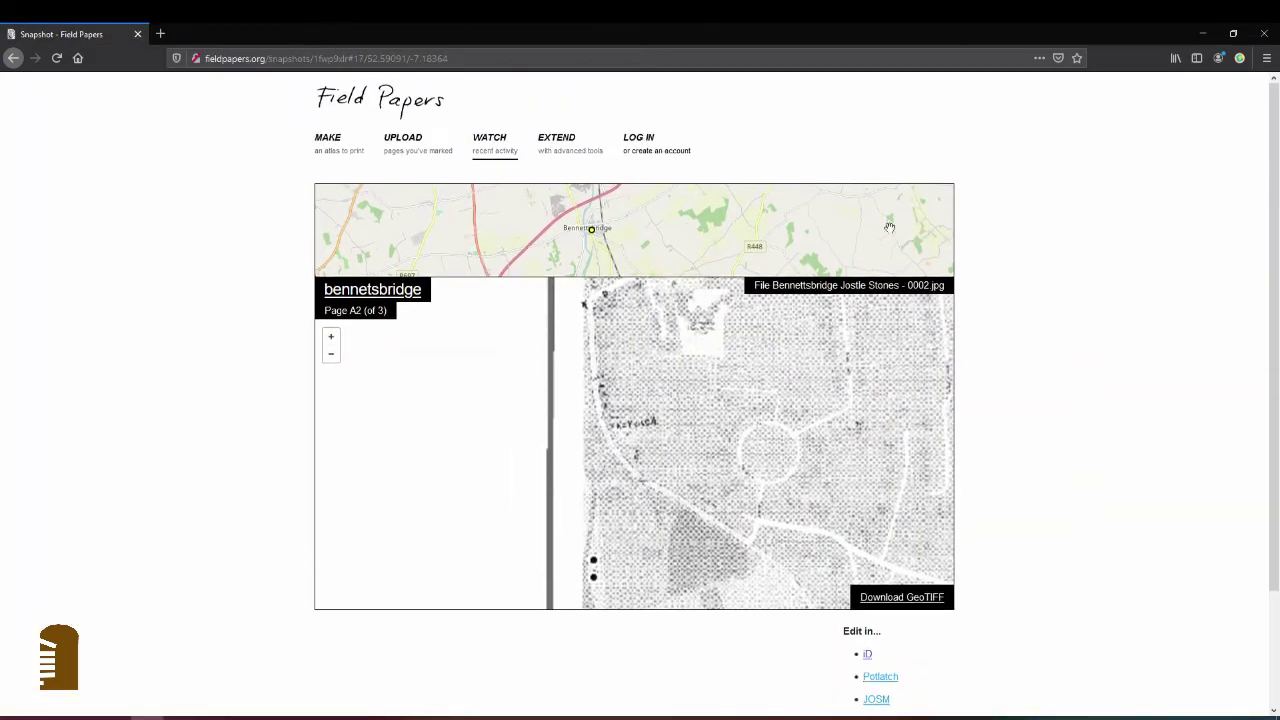
left_click(429, 156)
left_click(360, 279)
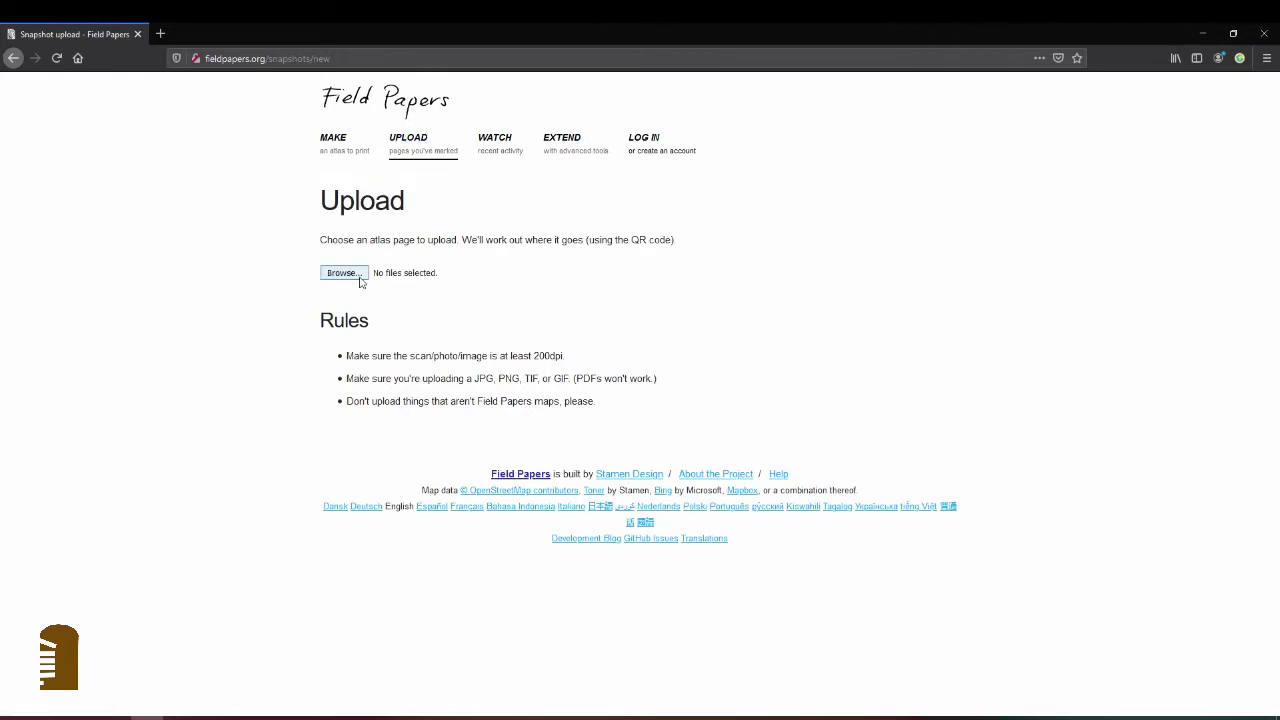
double_click(420, 285)
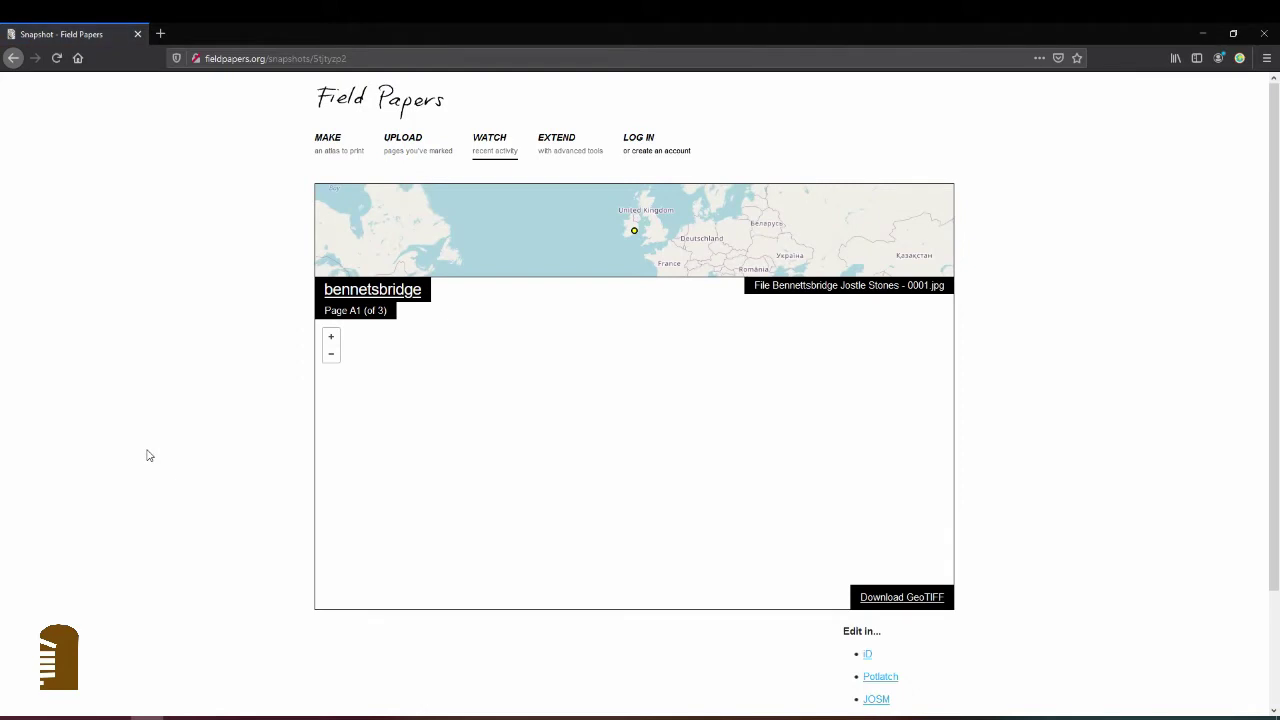
Zoom the overview map from Europe down to street level at Bennettsbridge
scroll(636, 229, "up", 1)
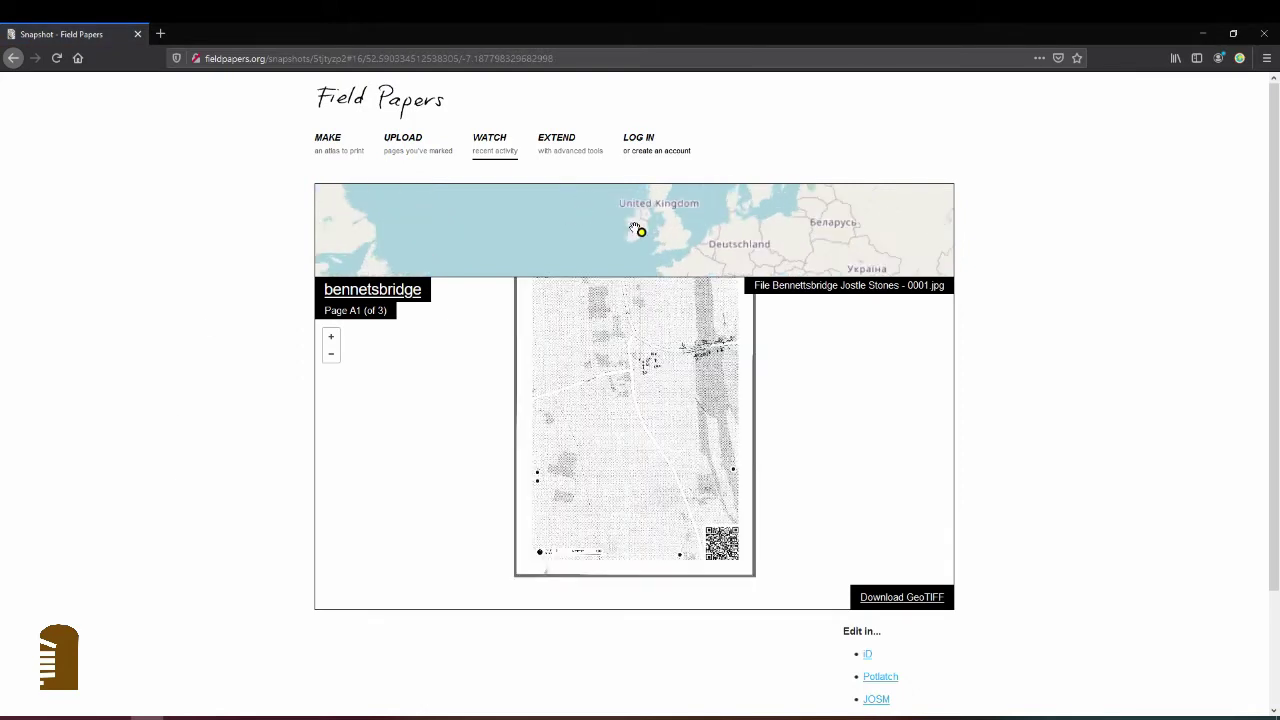
scroll(640, 232, "up", 3)
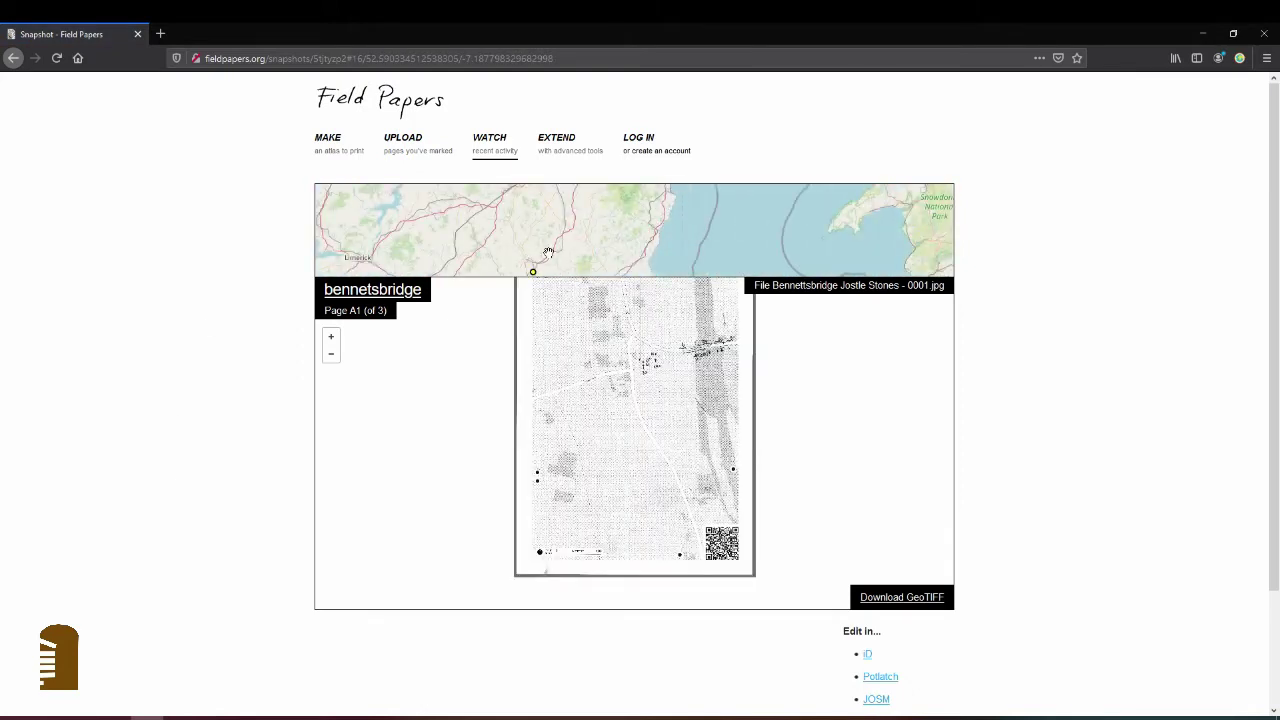
scroll(548, 251, "up", 2)
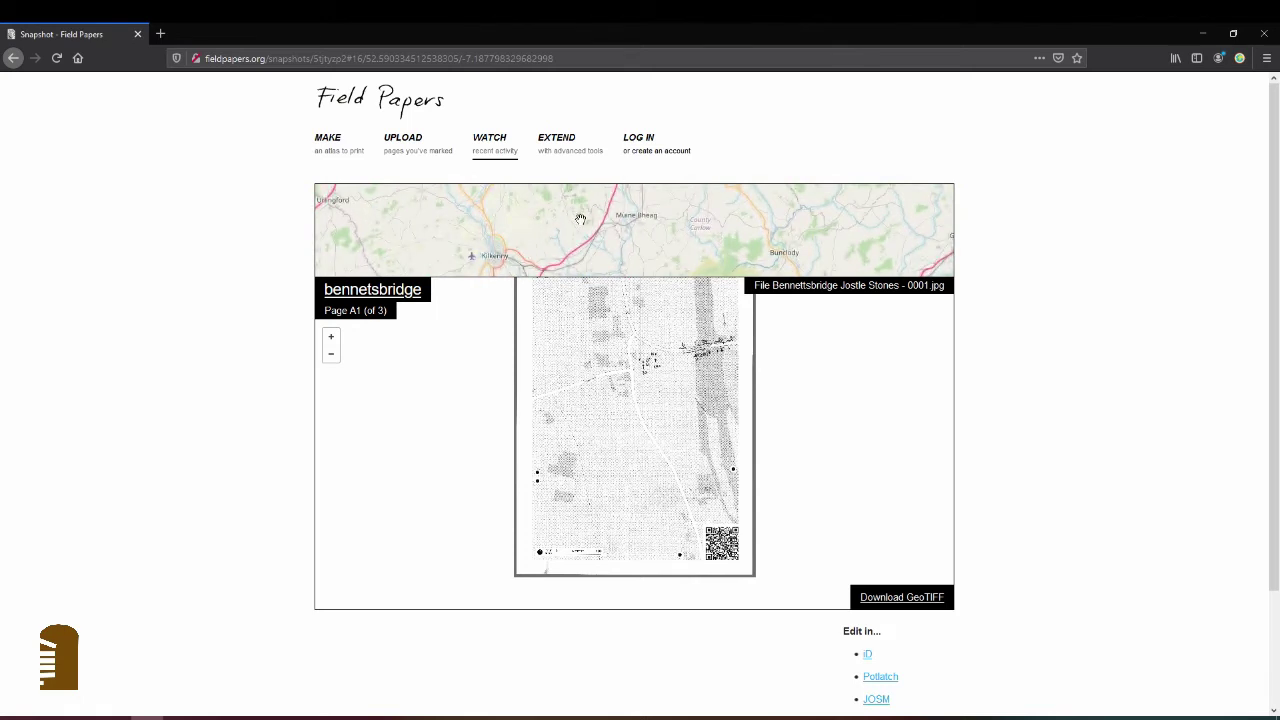
scroll(553, 250, "up", 2)
scroll(553, 240, "up", 2)
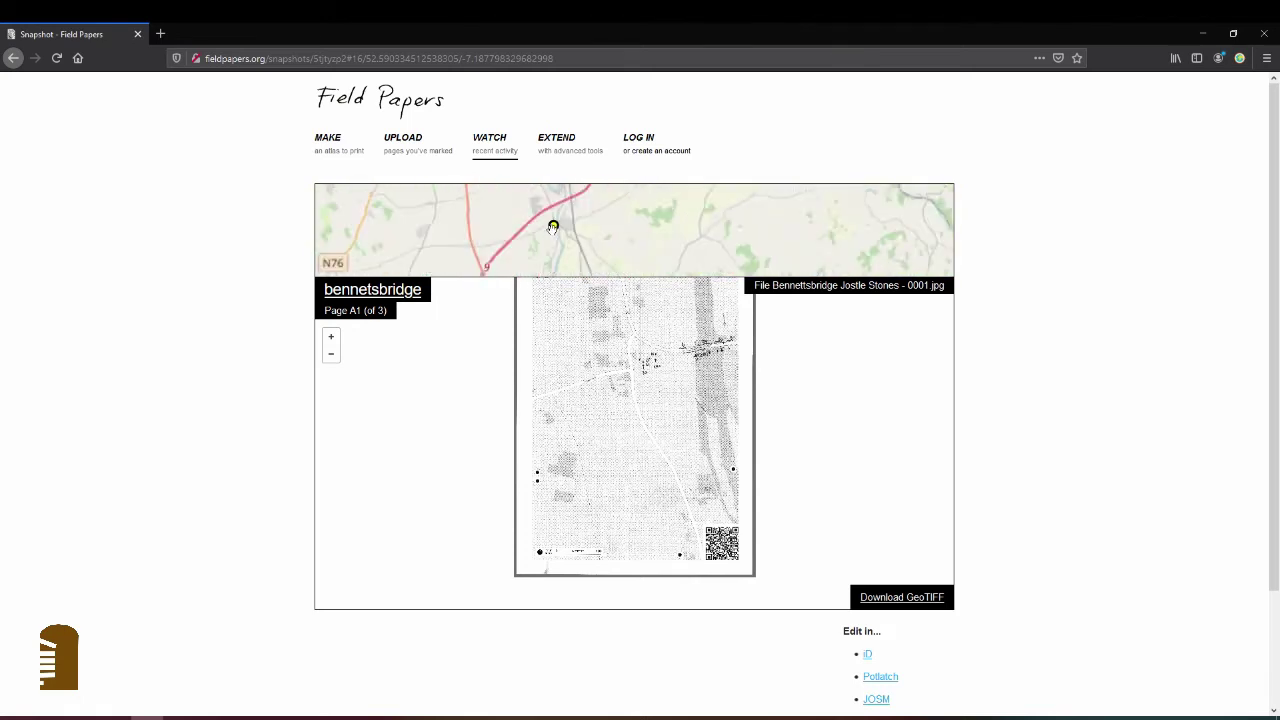
scroll(553, 228, "up", 2)
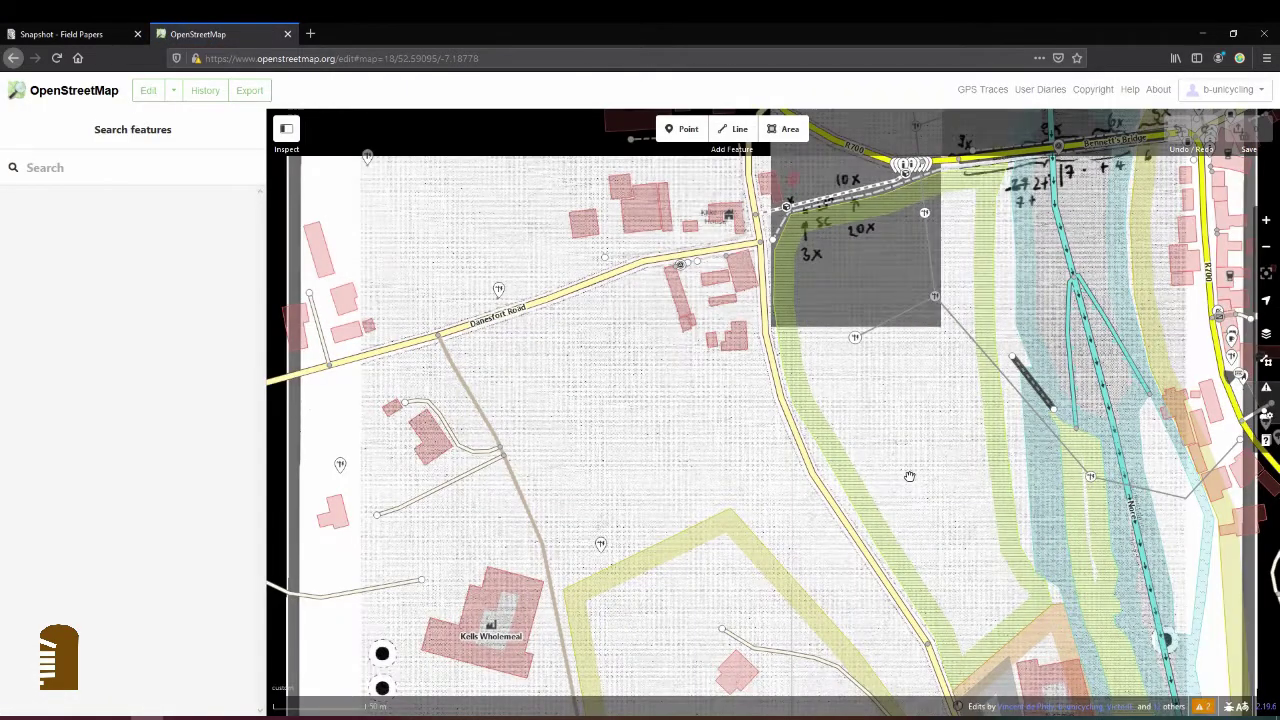
Pan and zoom to Bennett's Bridge so the scan's 3x, 9x, 6x and 5x notes align with the wall
left_click_drag(935, 390, 585, 583)
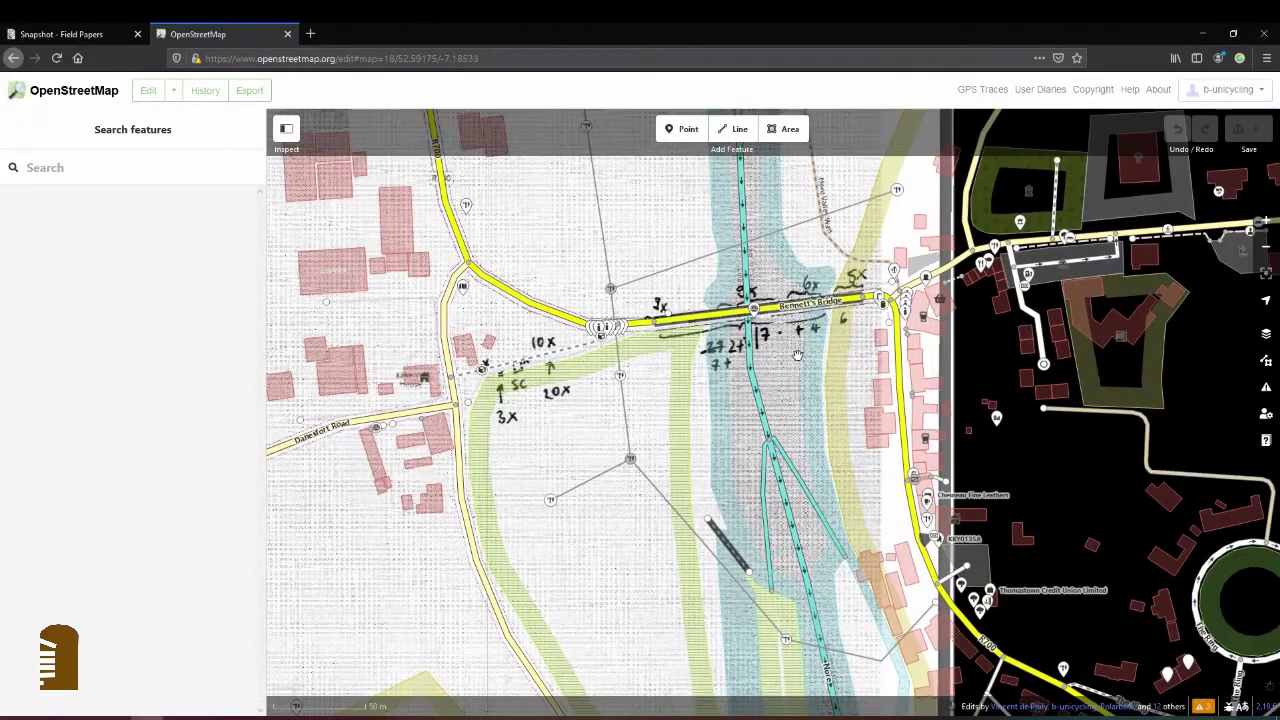
scroll(797, 355, "up", 5)
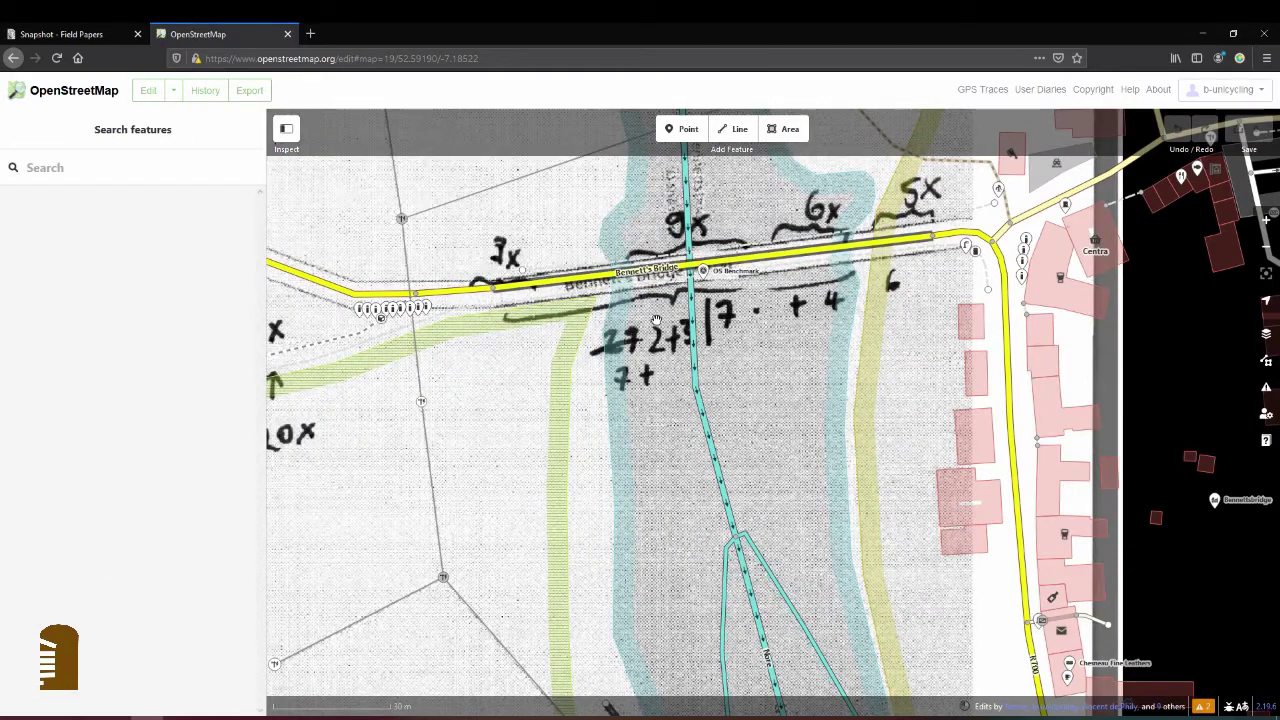
left_click_drag(412, 472, 925, 390)
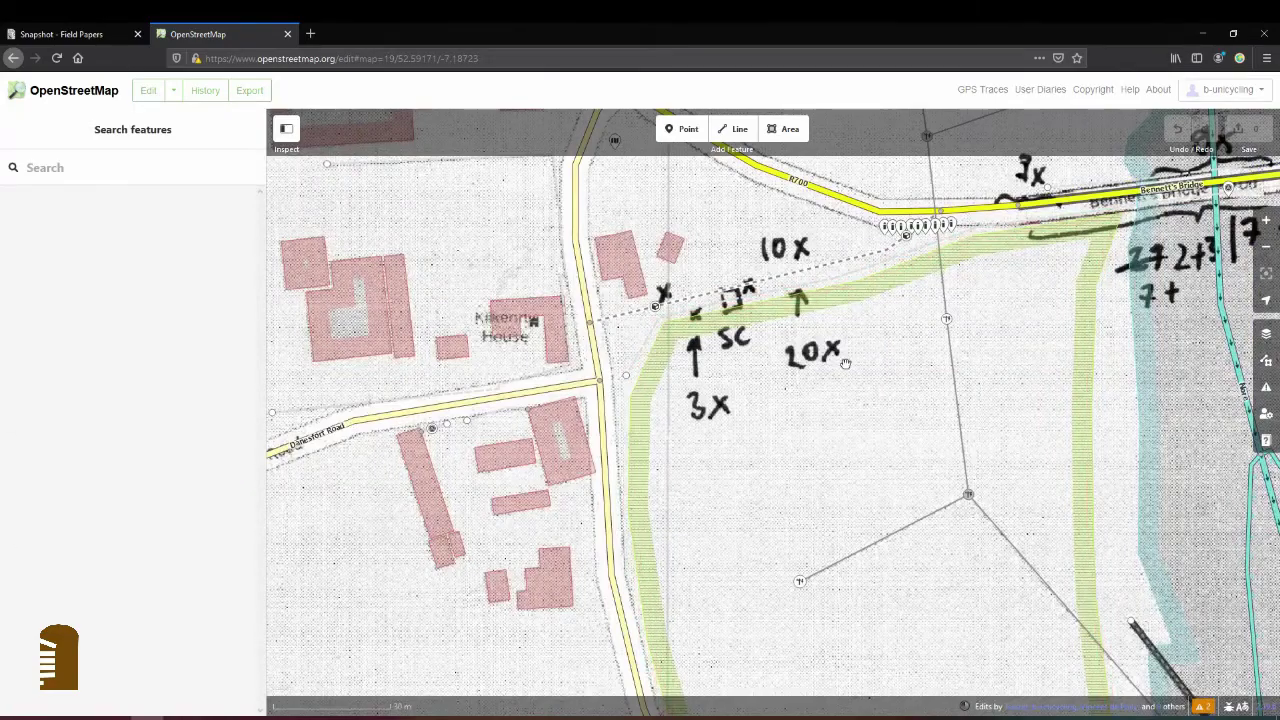
left_click_drag(845, 363, 463, 449)
left_click_drag(829, 394, 884, 412)
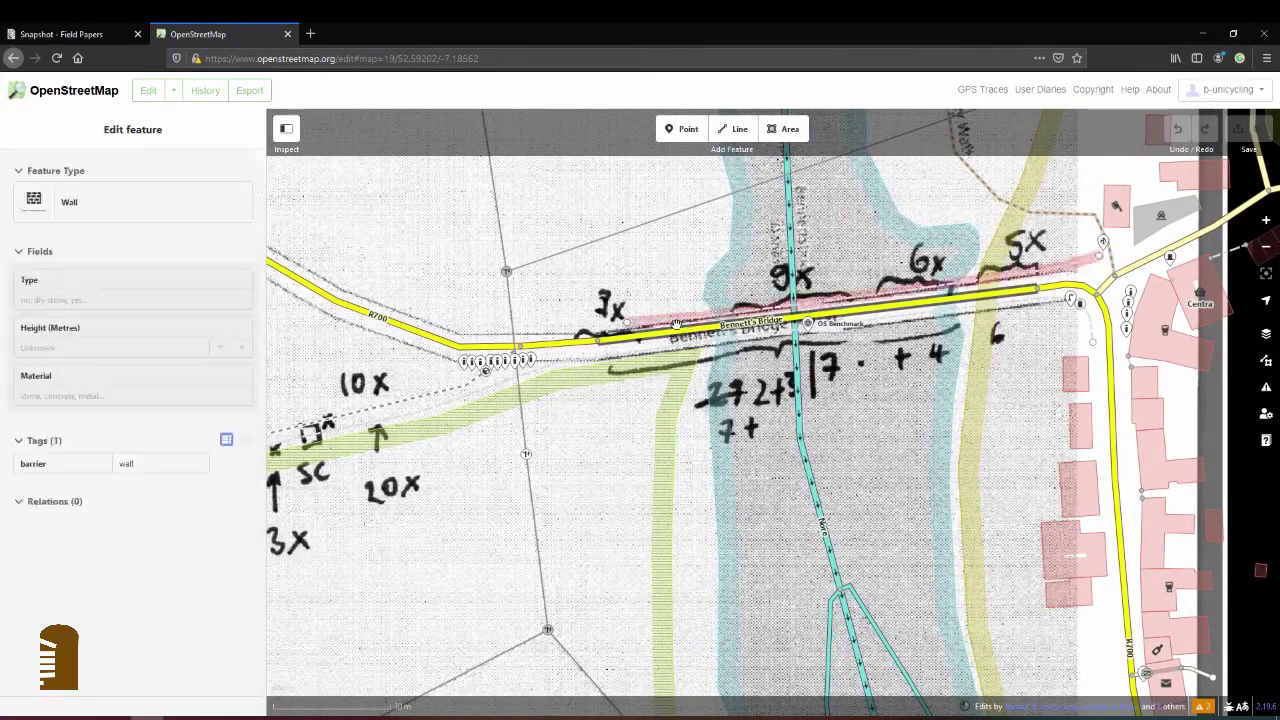
scroll(688, 305, "up", 5)
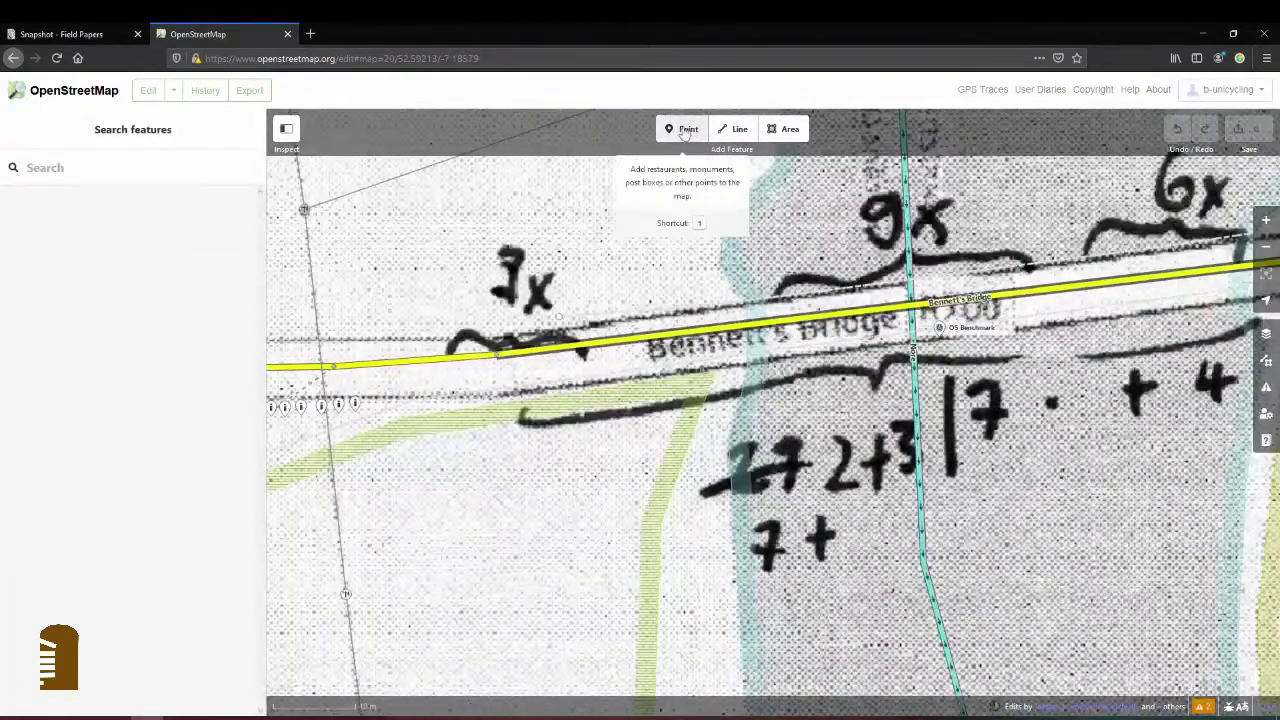
left_click(684, 131)
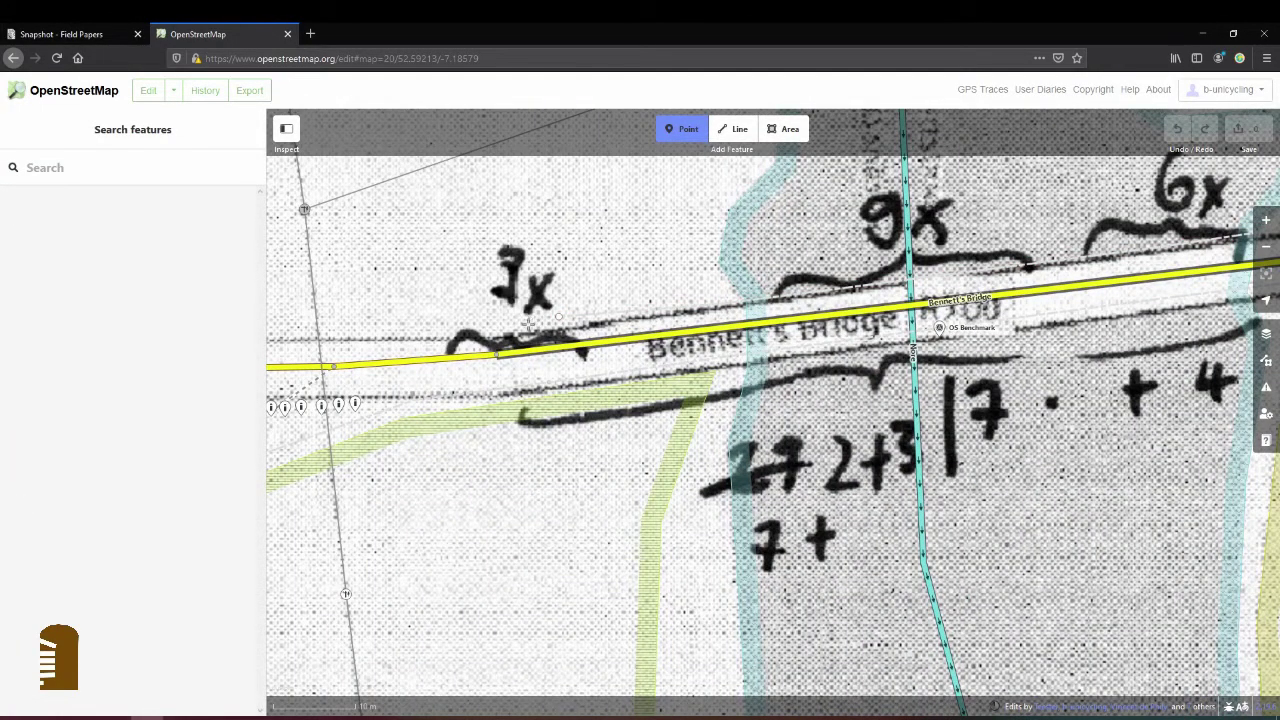
Place a generic point on the north wall and tag it man_made=guard_stone
left_click(560, 317)
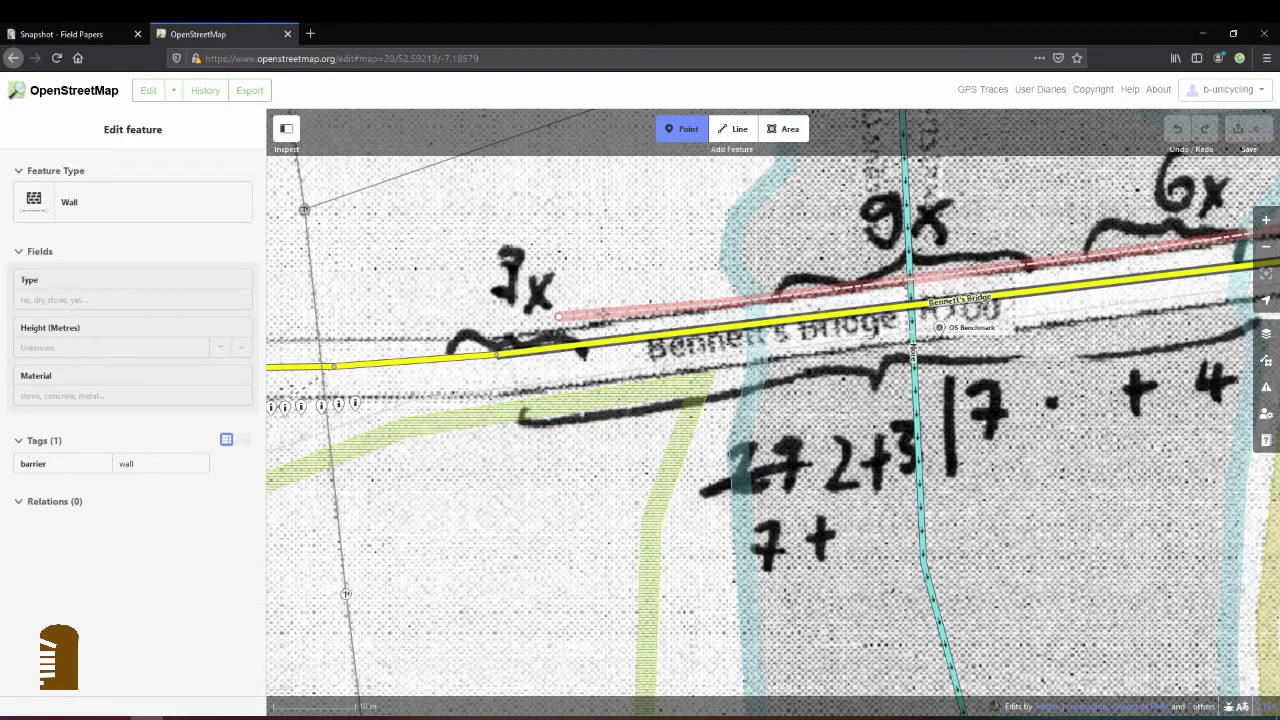
left_click(604, 315)
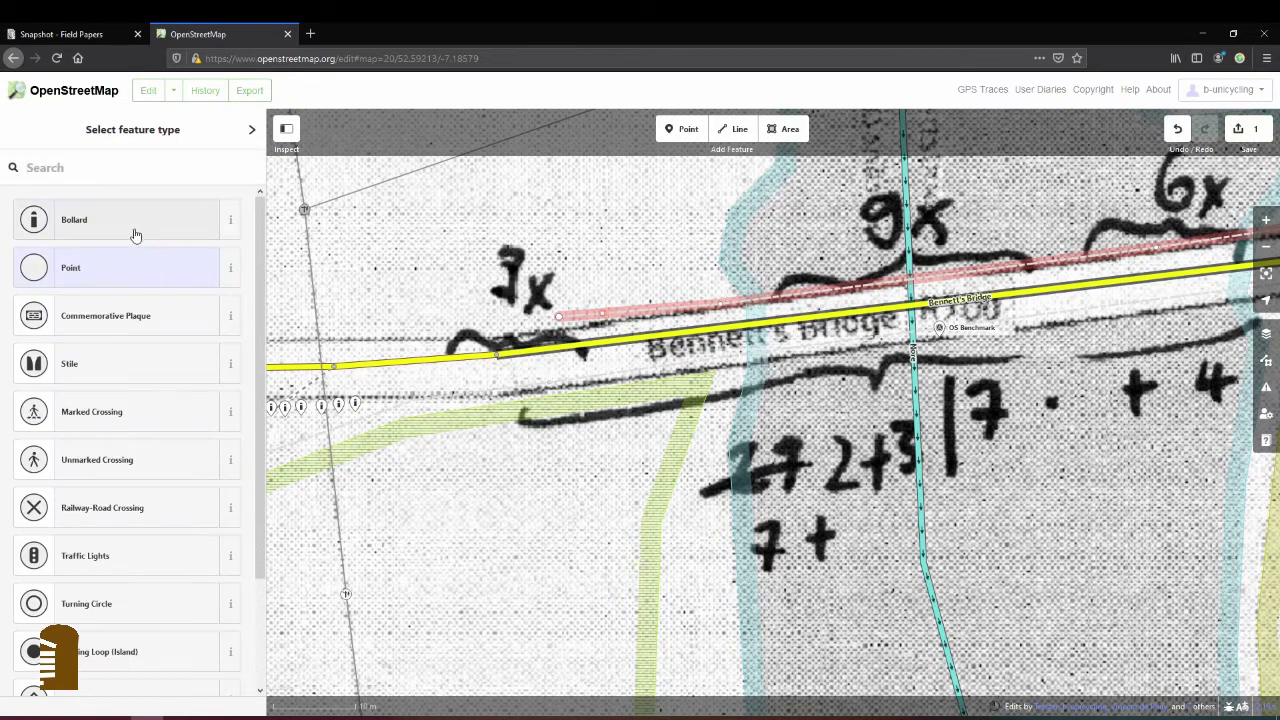
left_click(110, 275)
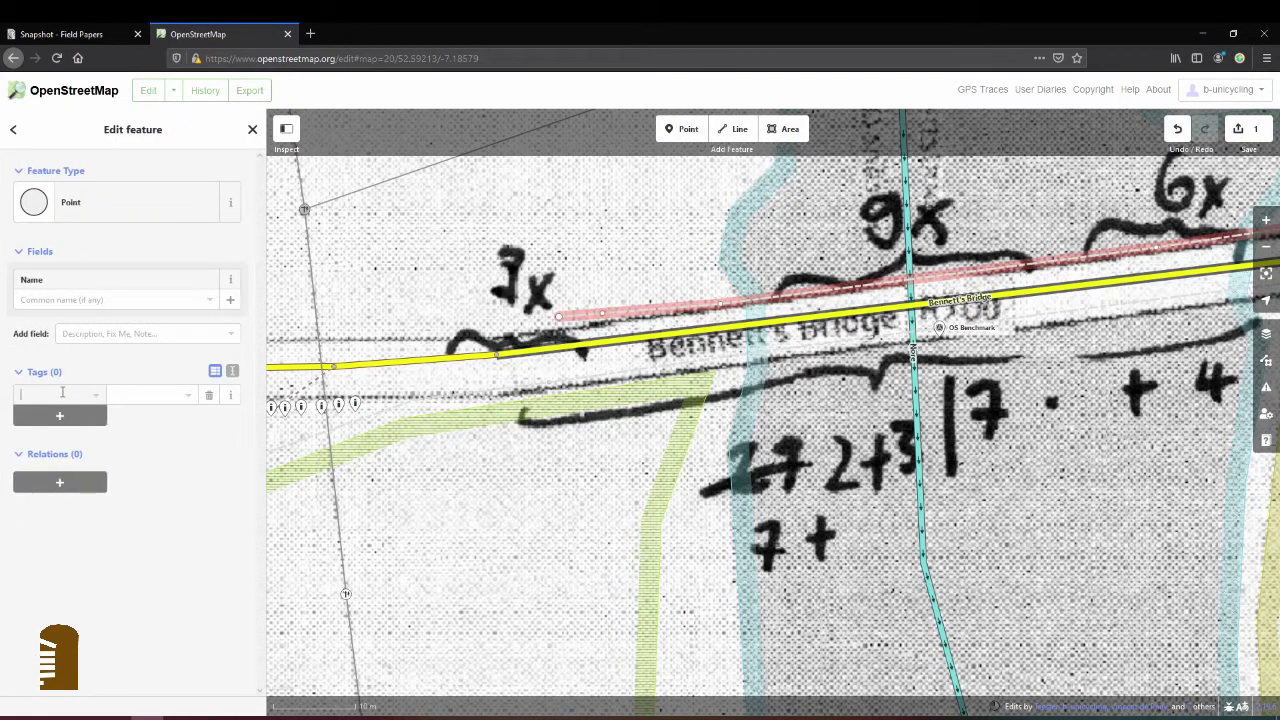
type("man_made")
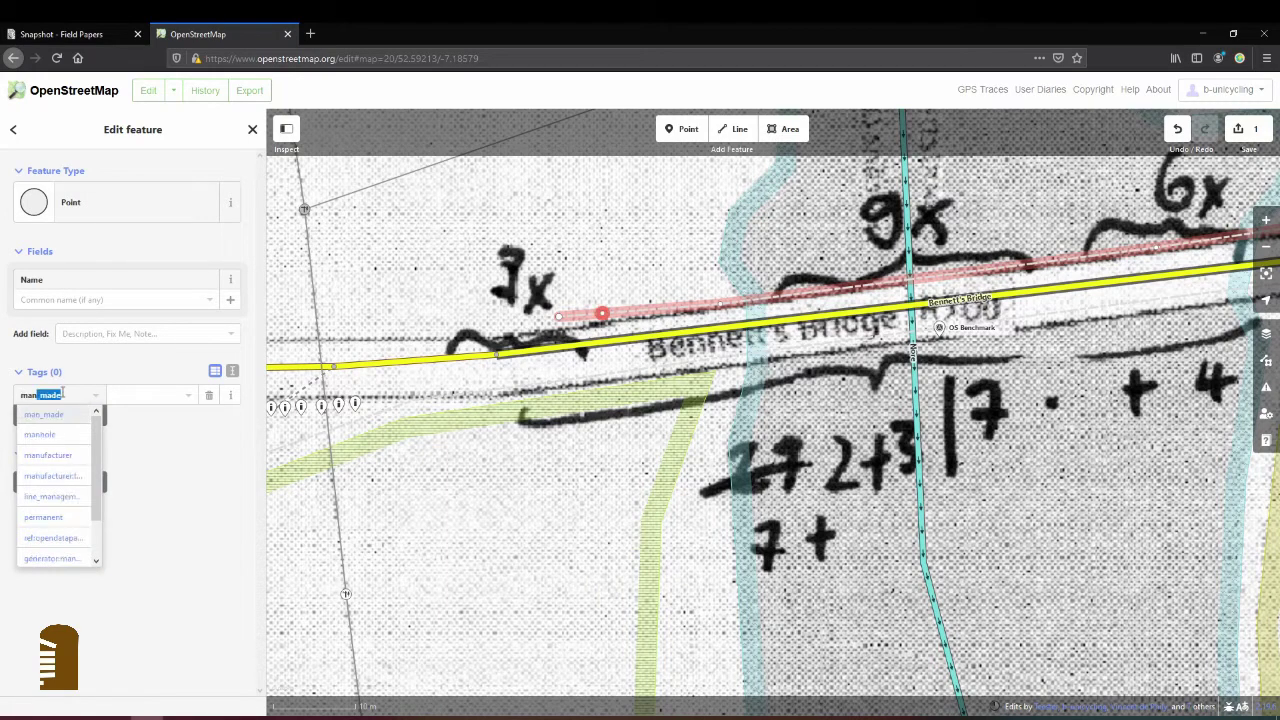
key("Tab")
type("guard")
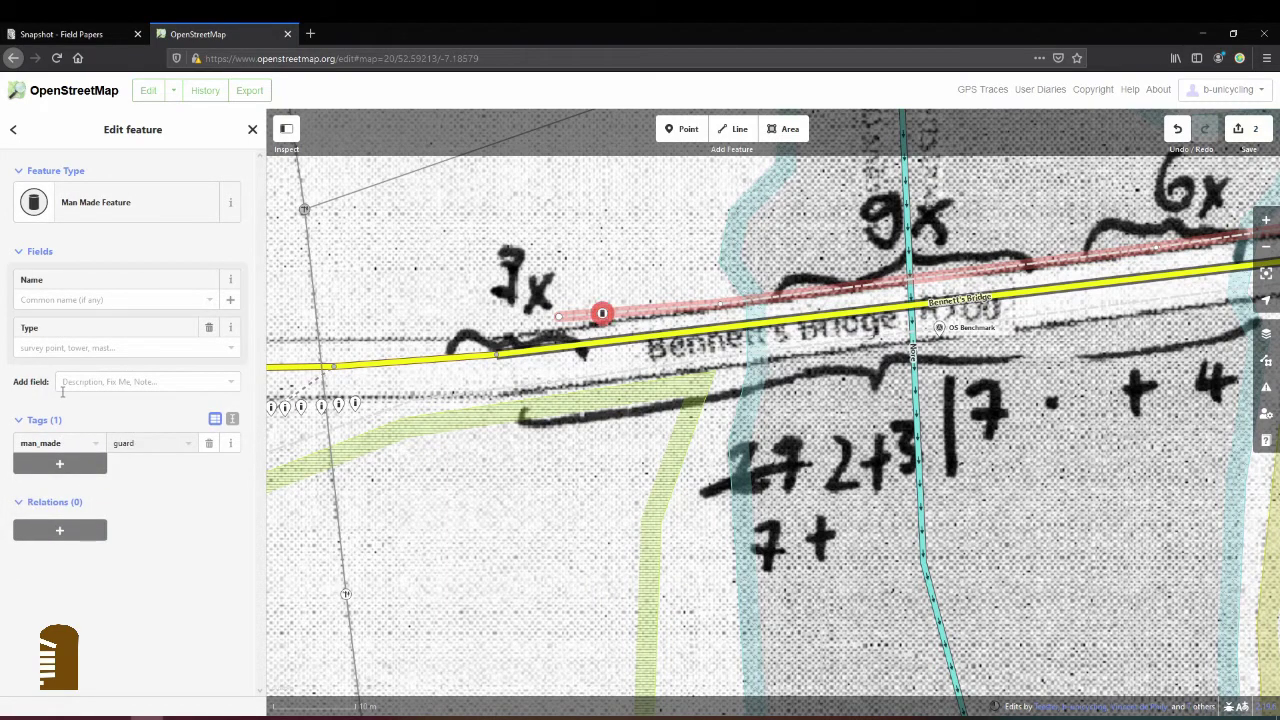
type("_stone")
key("Tab")
Add material=stone and colour=white to the guard stone
type("ma")
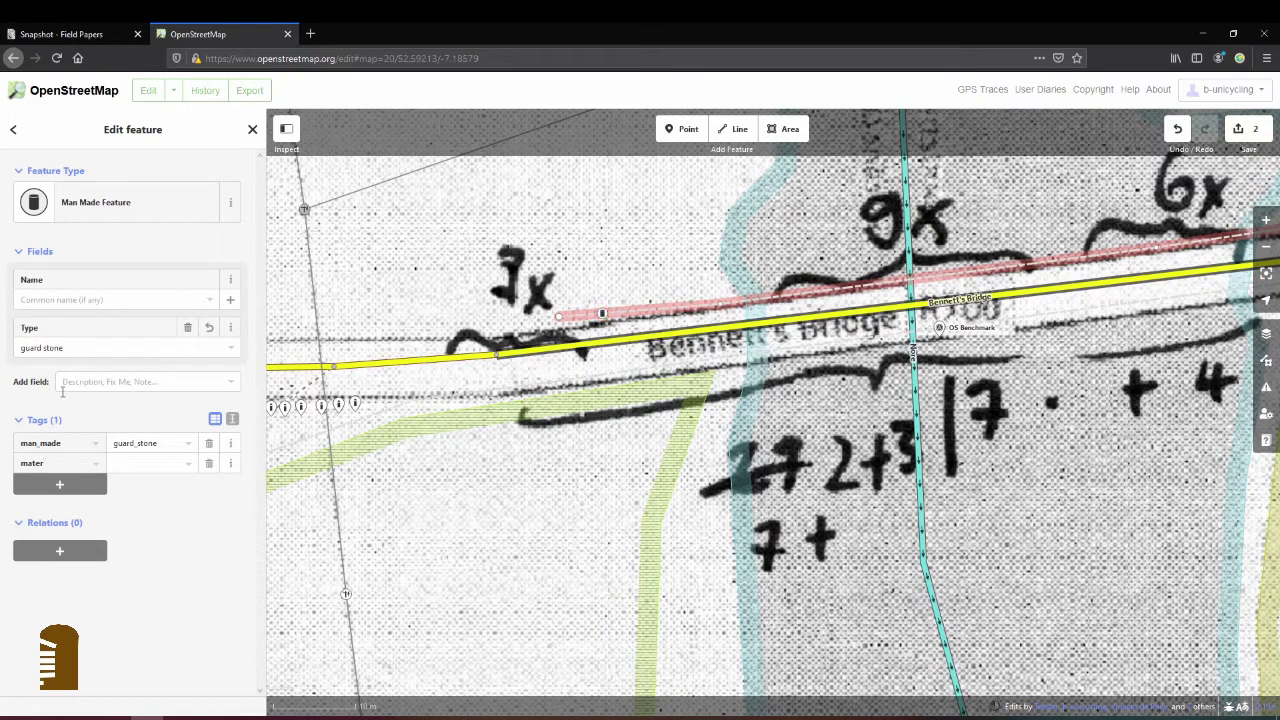
type("ter")
key("Tab")
type("stone")
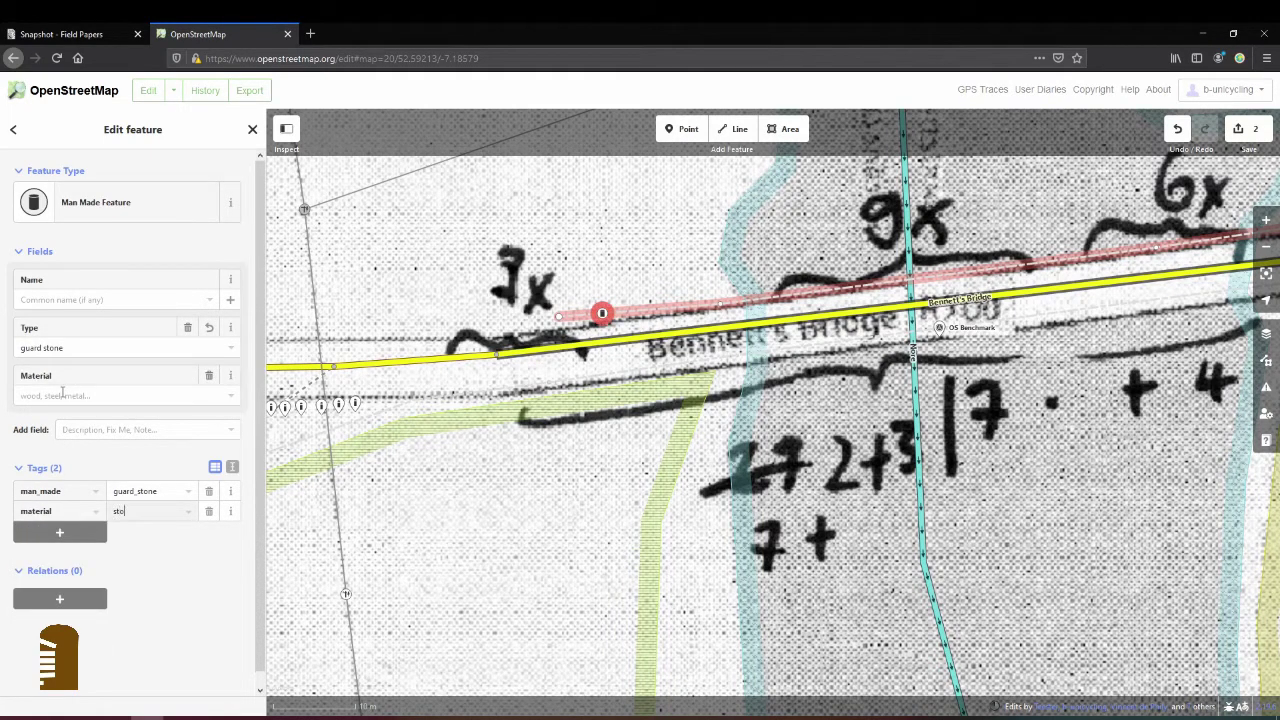
key("Tab")
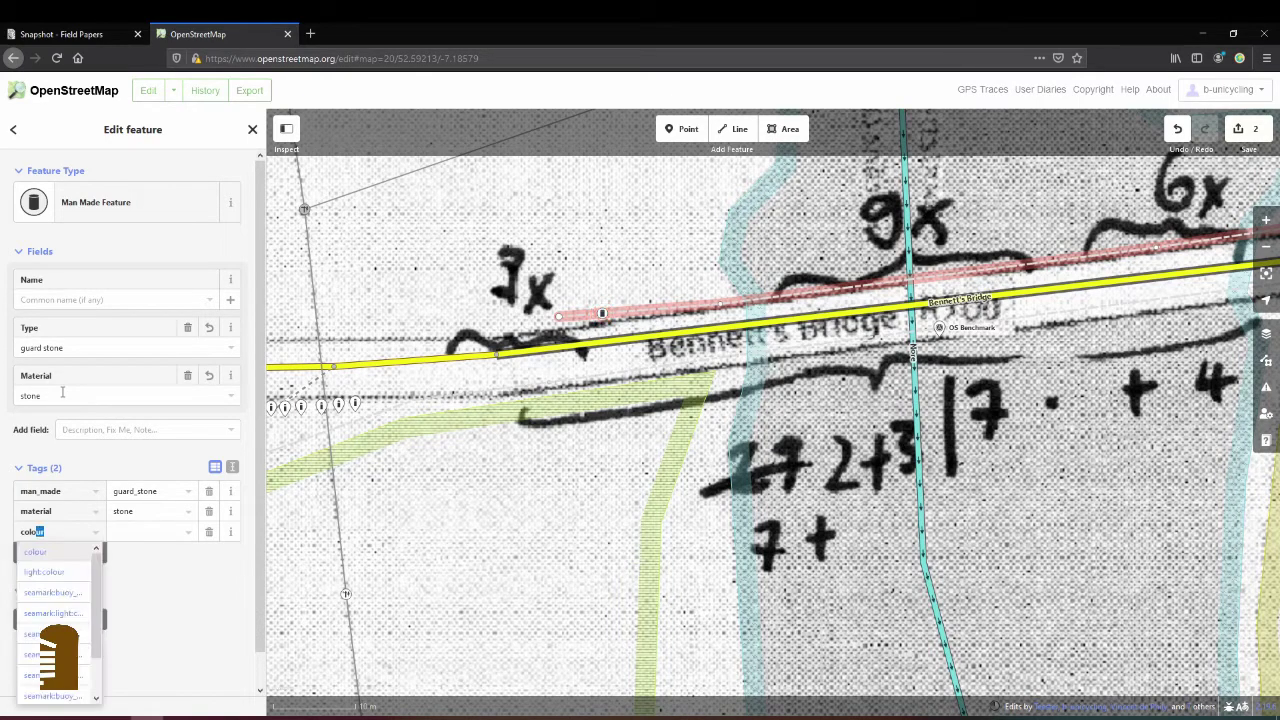
key("Tab")
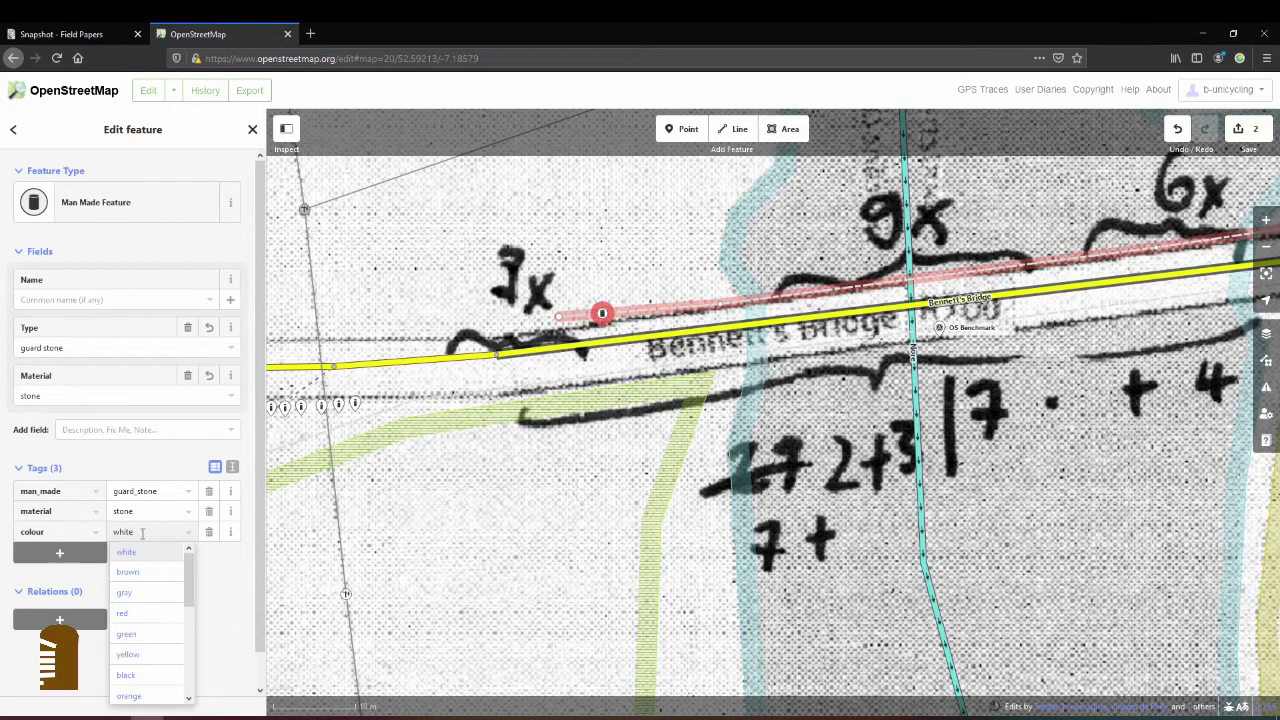
left_click(141, 551)
left_click(604, 317)
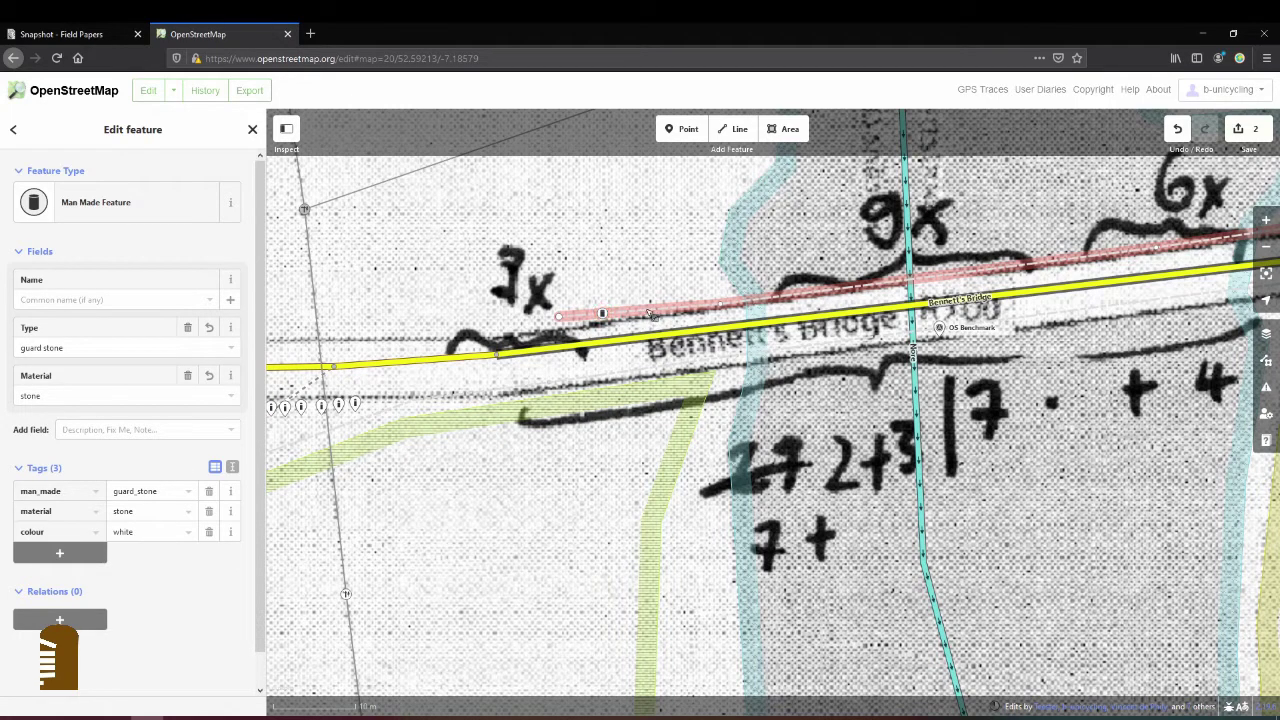
Add a direction tag to the guard stone with value 180, then deselect it
scroll(710, 310, "up", 2)
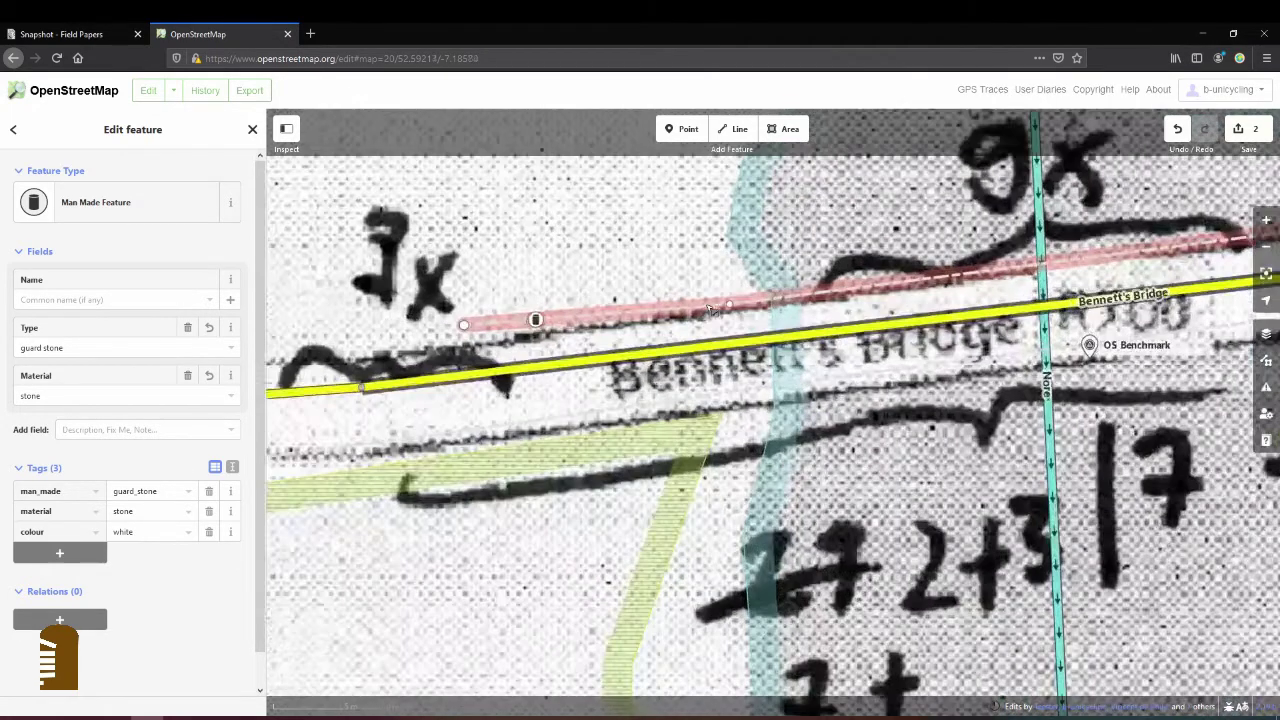
scroll(710, 310, "up", 2)
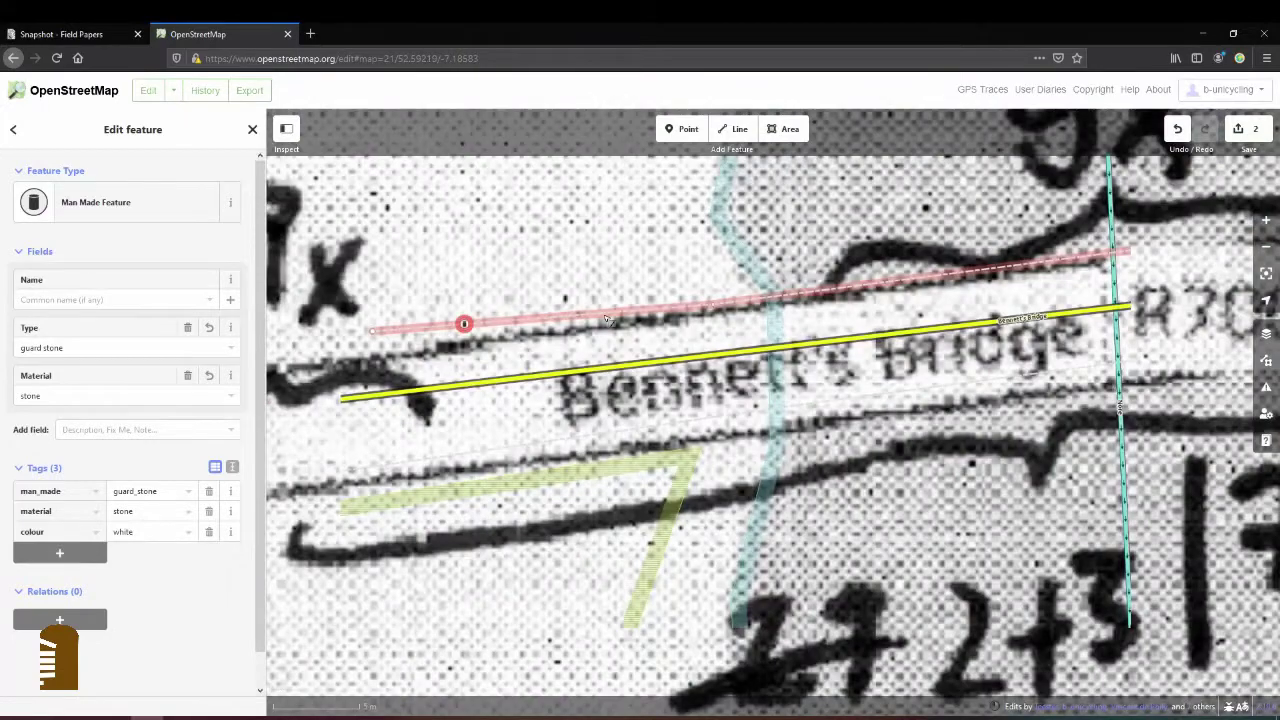
scroll(606, 318, "down", 2)
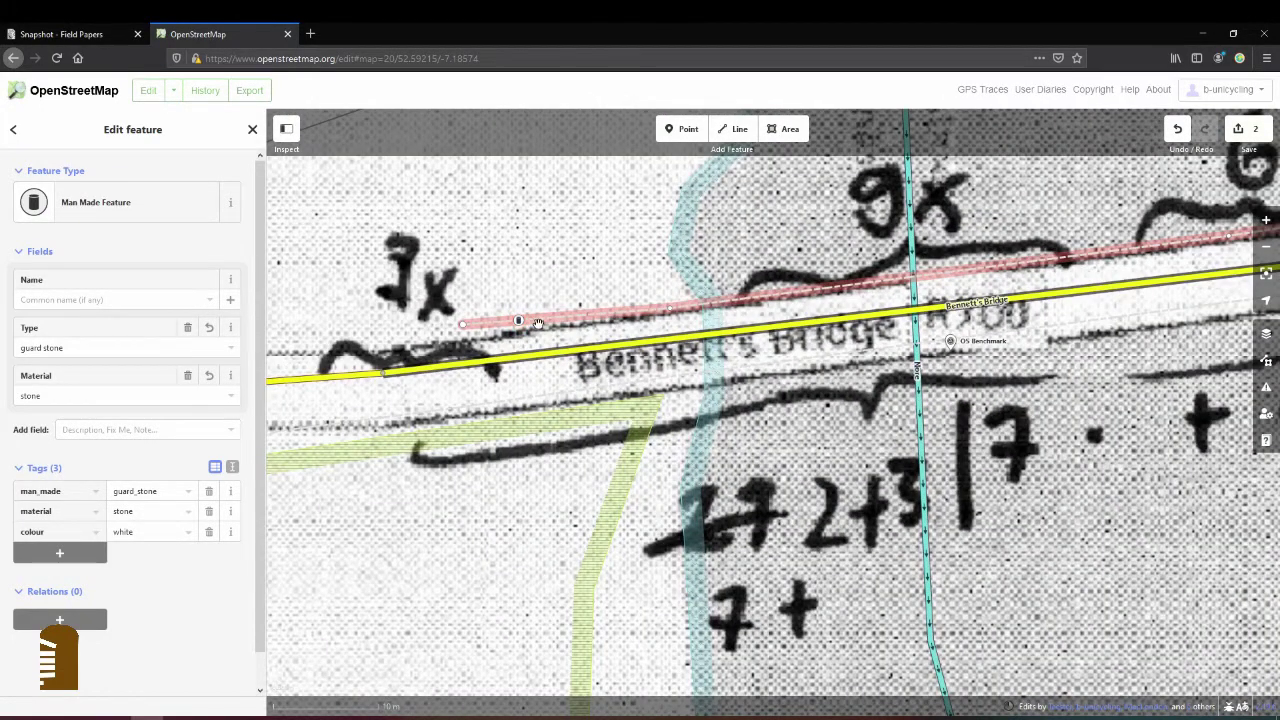
scroll(520, 320, "up", 2)
scroll(506, 317, "down", 3)
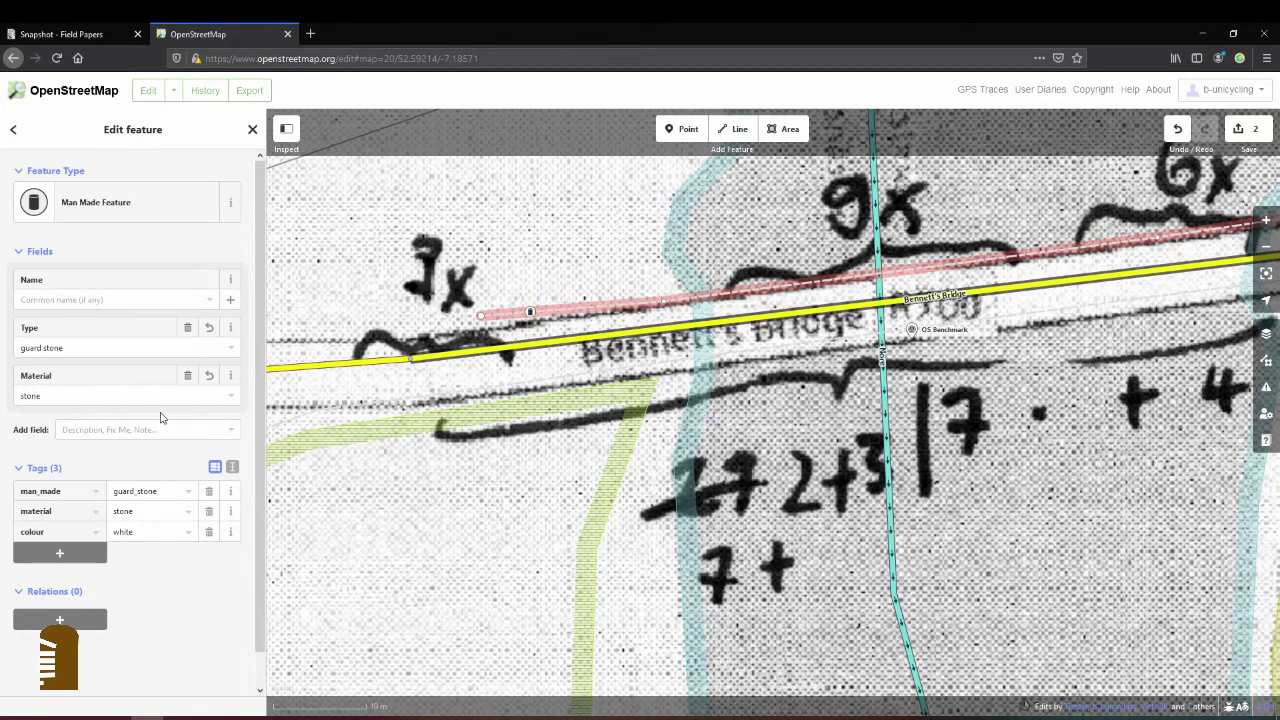
left_click(78, 553)
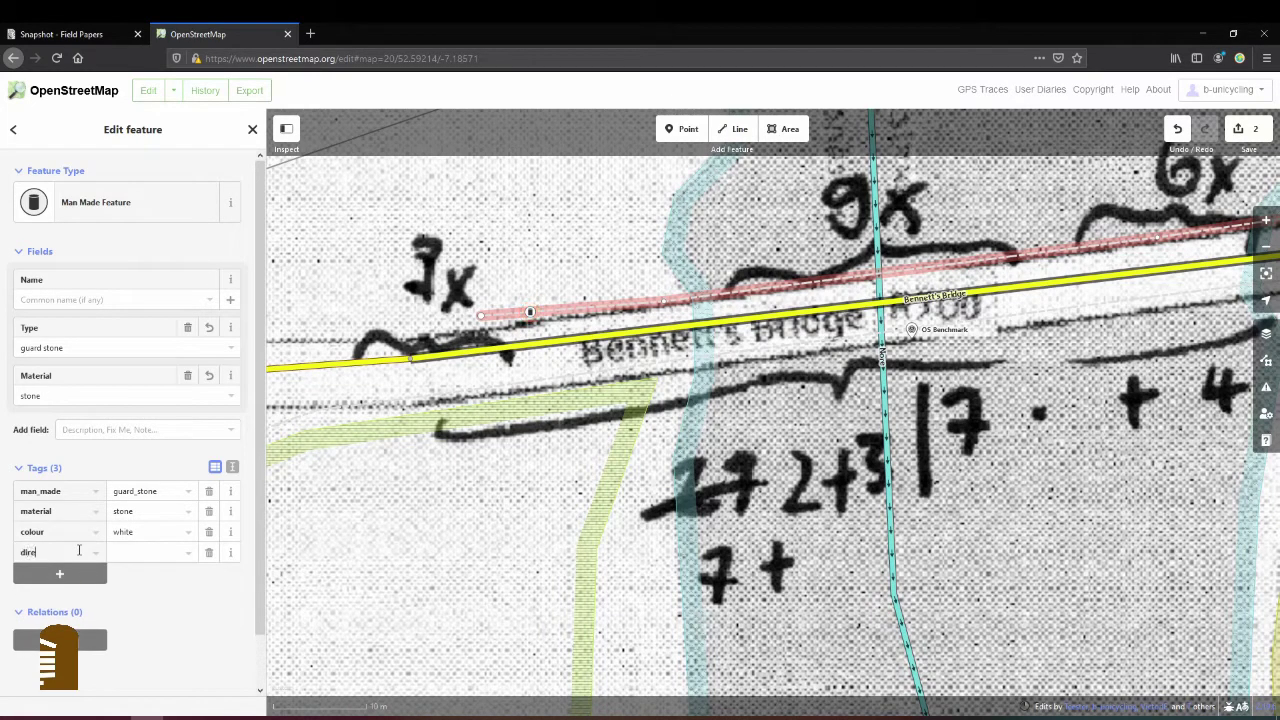
type("direction")
key("Tab")
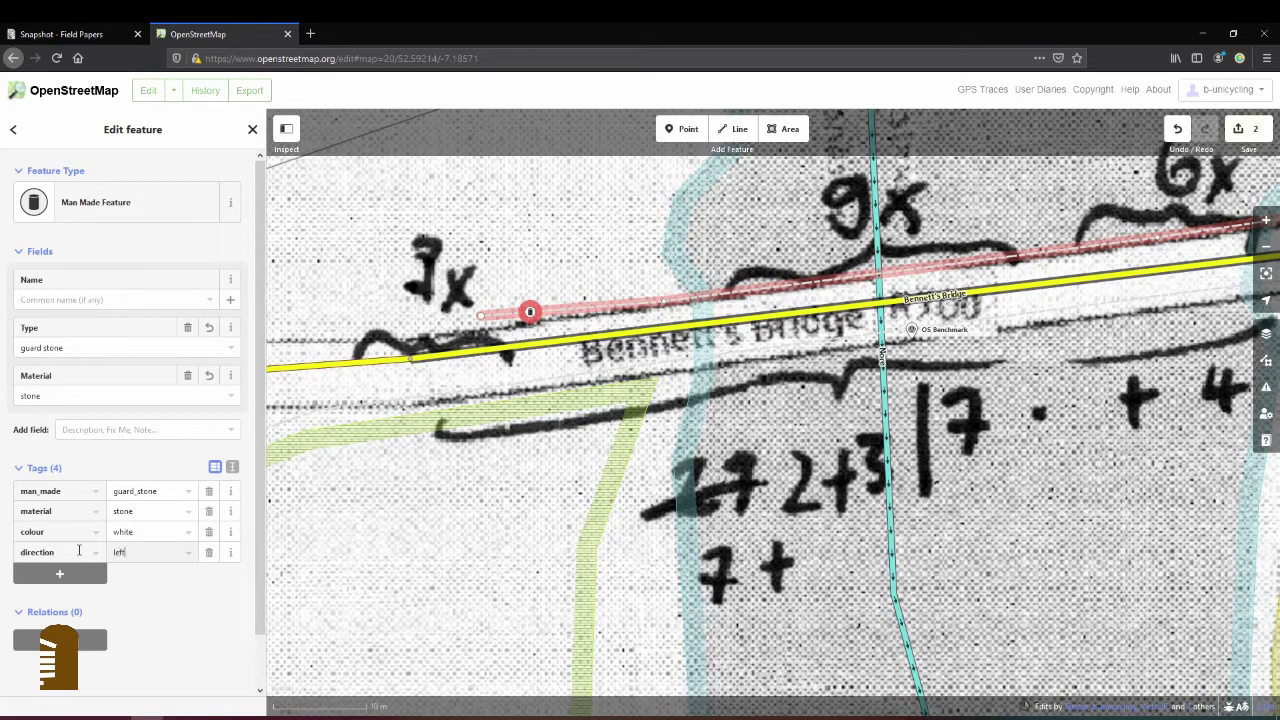
key("Tab")
left_click(140, 572)
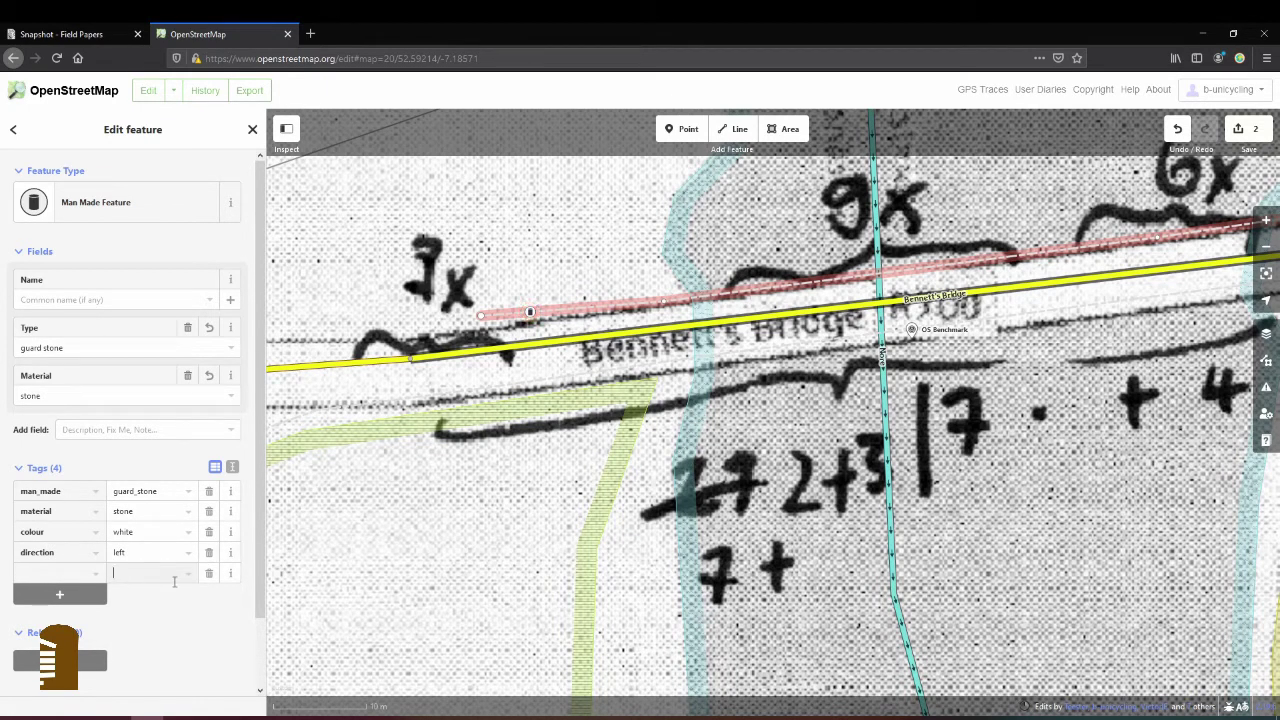
left_click(209, 573)
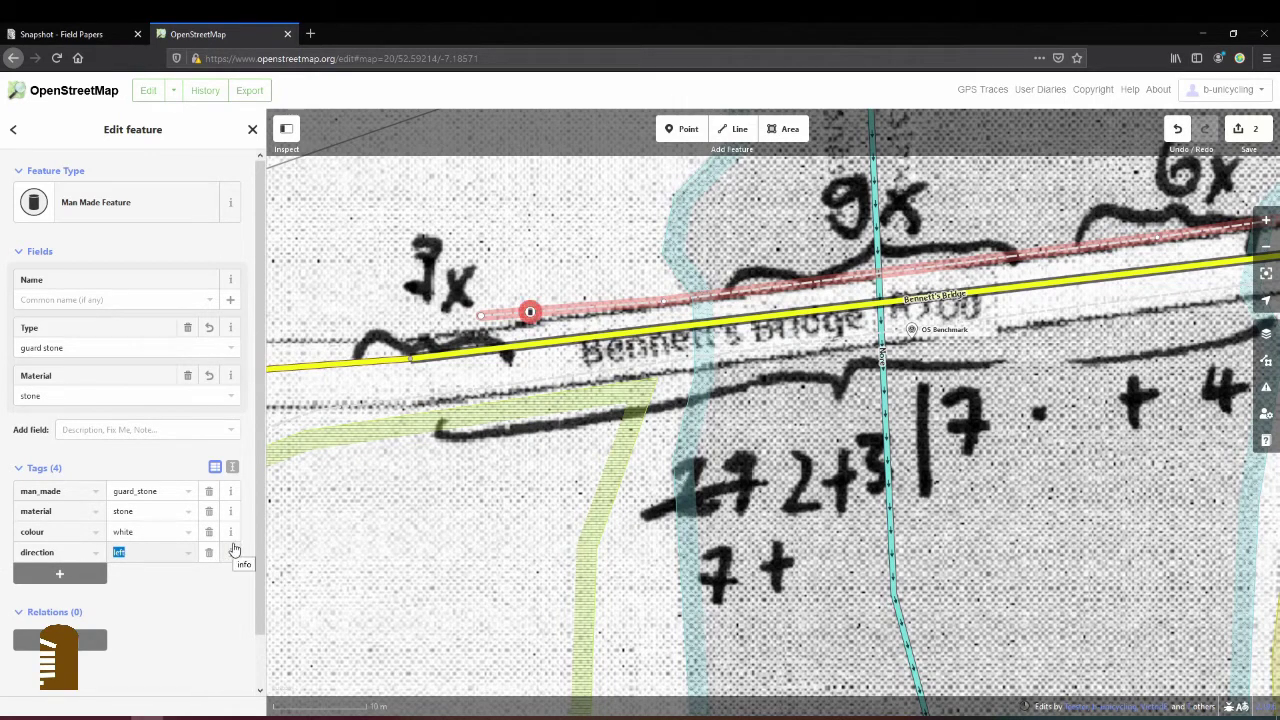
type("180")
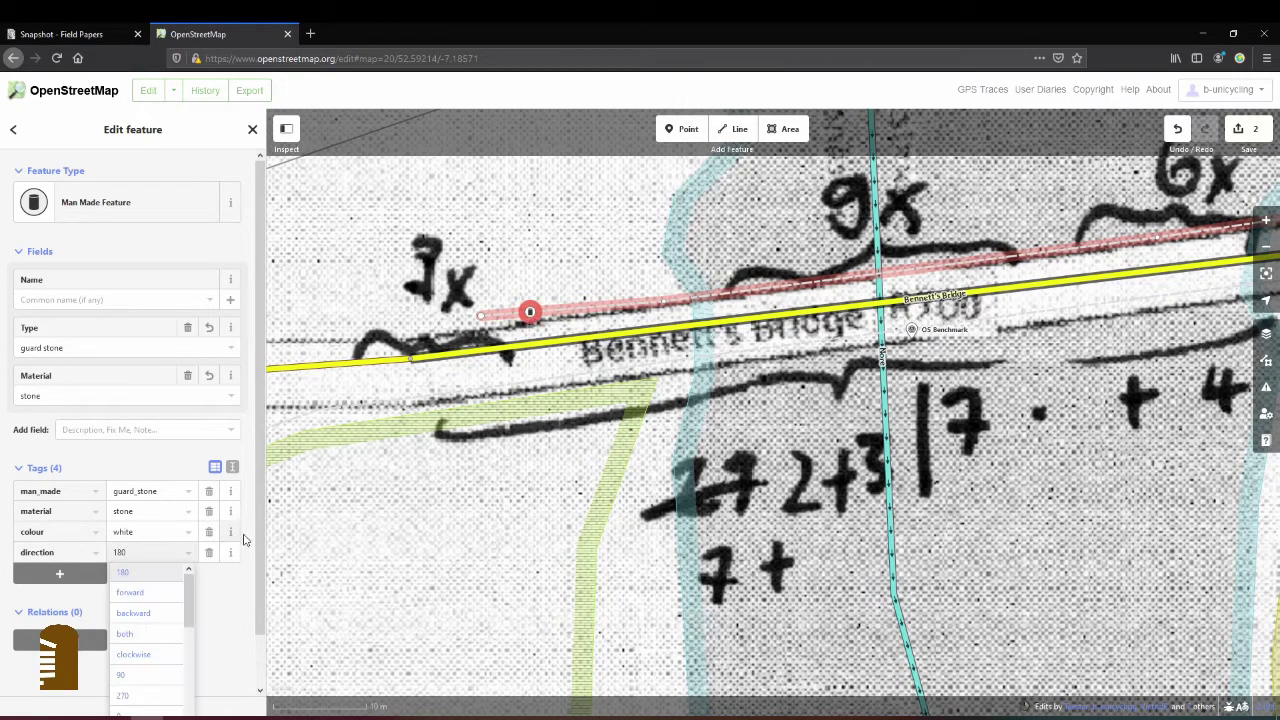
left_click(482, 540)
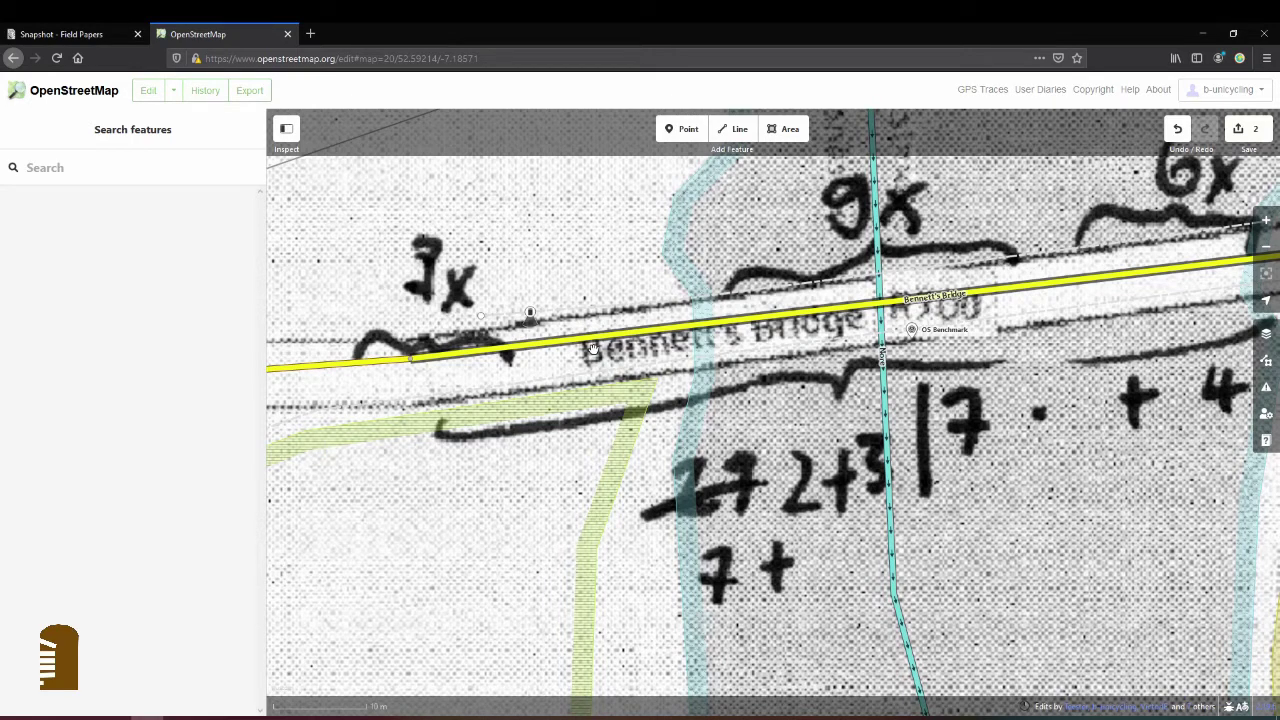
Copy the guard stone and paste the first copy onto the north wall
left_click(530, 313)
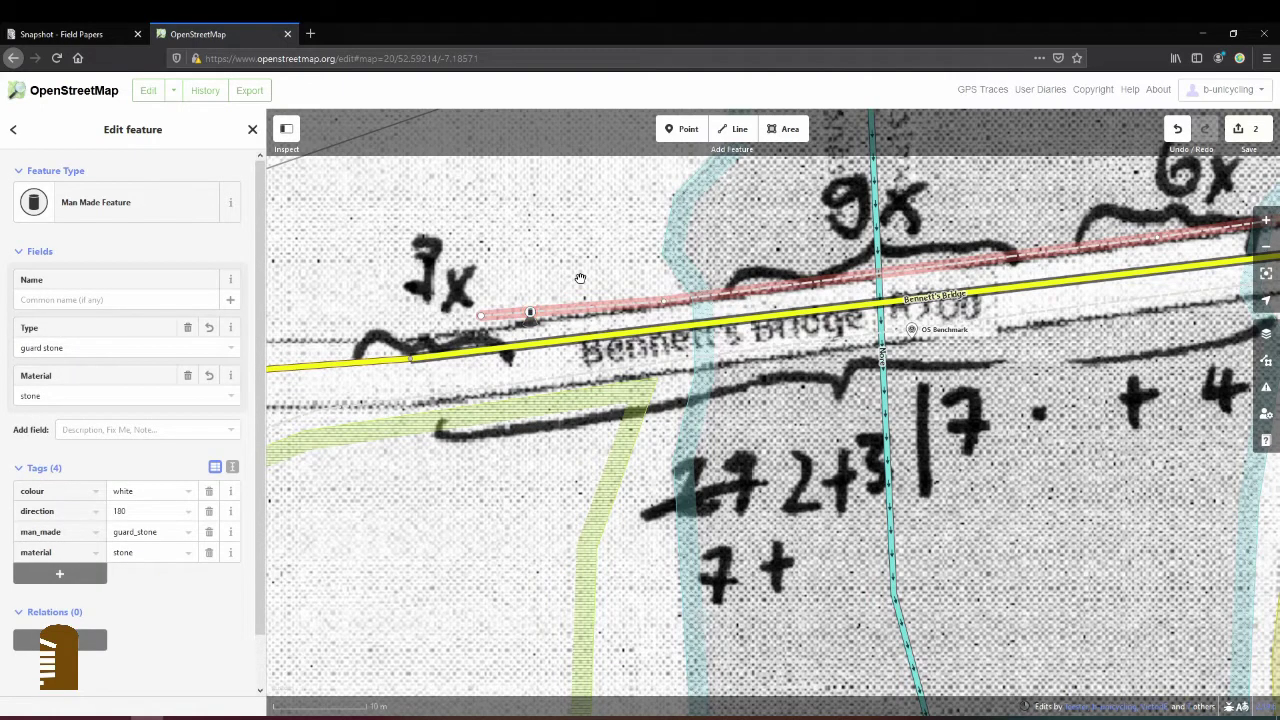
key("ctrl+c")
key("ctrl+v")
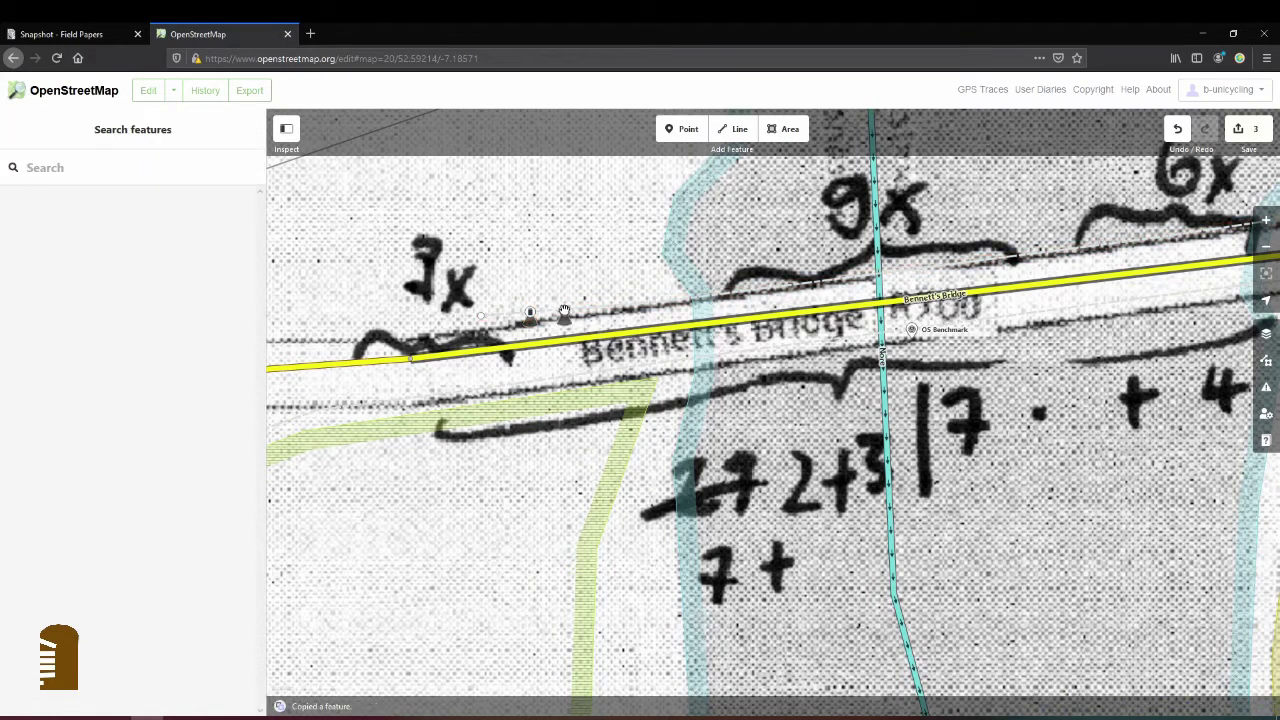
left_click(567, 298)
left_click(571, 311)
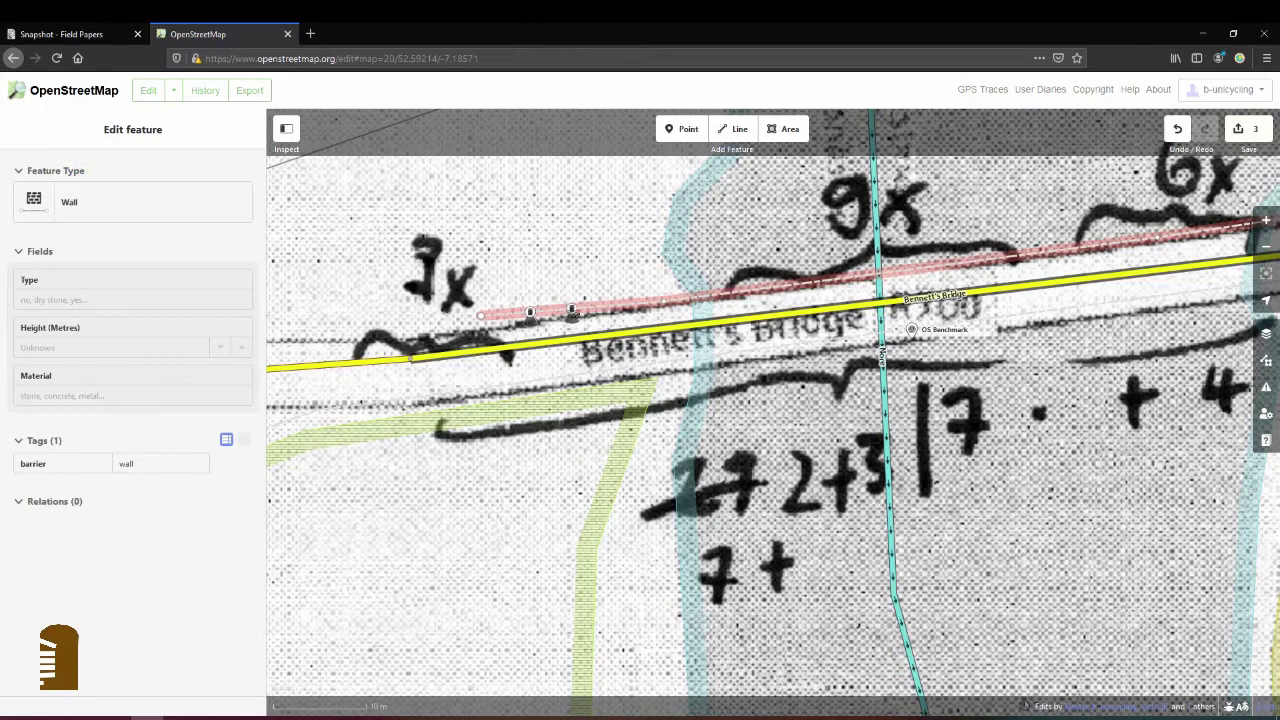
left_click(612, 287)
left_click(621, 305)
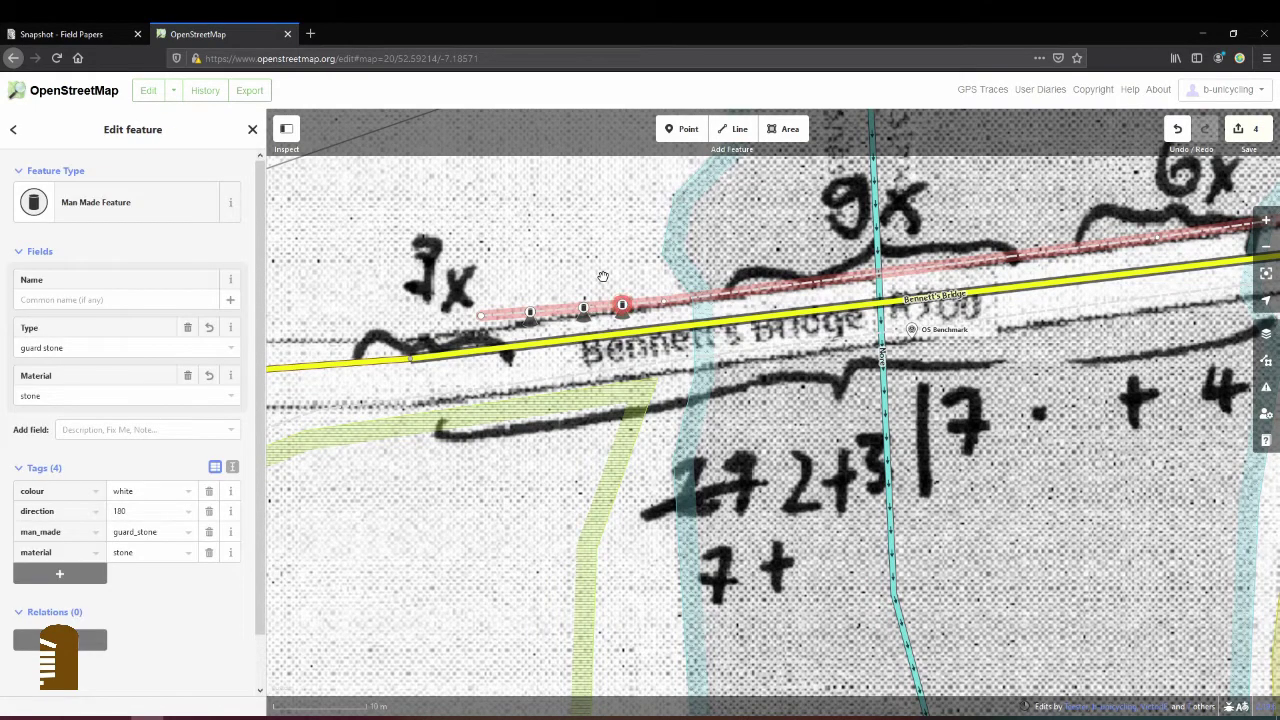
left_click(603, 276)
Paste further guard stone copies onto the north wall beneath the 9x note
scroll(757, 228, "right", 5)
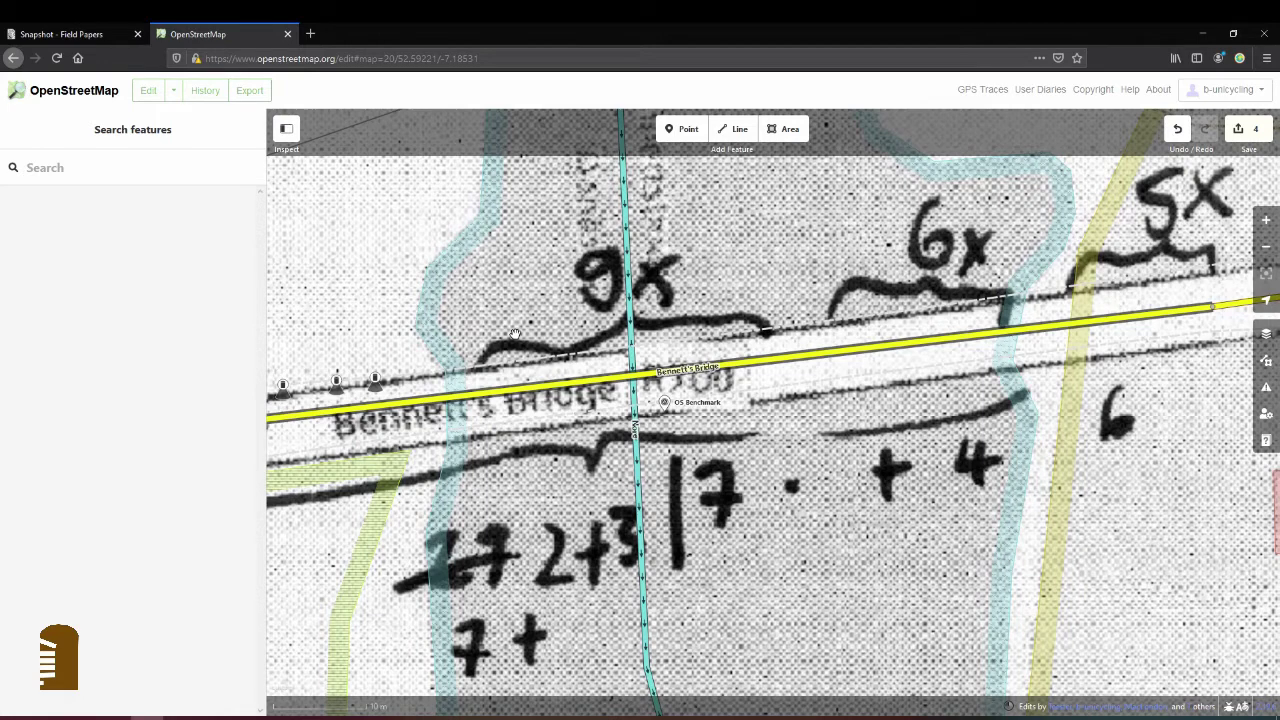
left_click(488, 362)
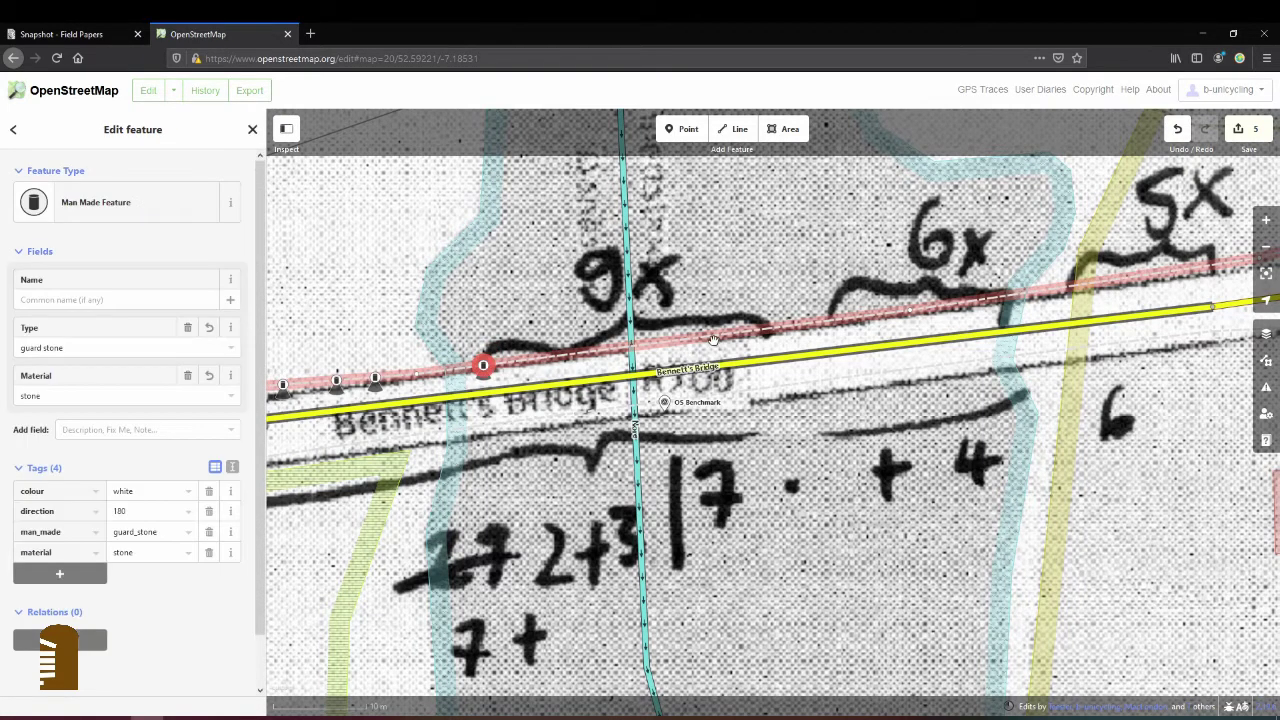
key("Escape")
double_click(765, 323)
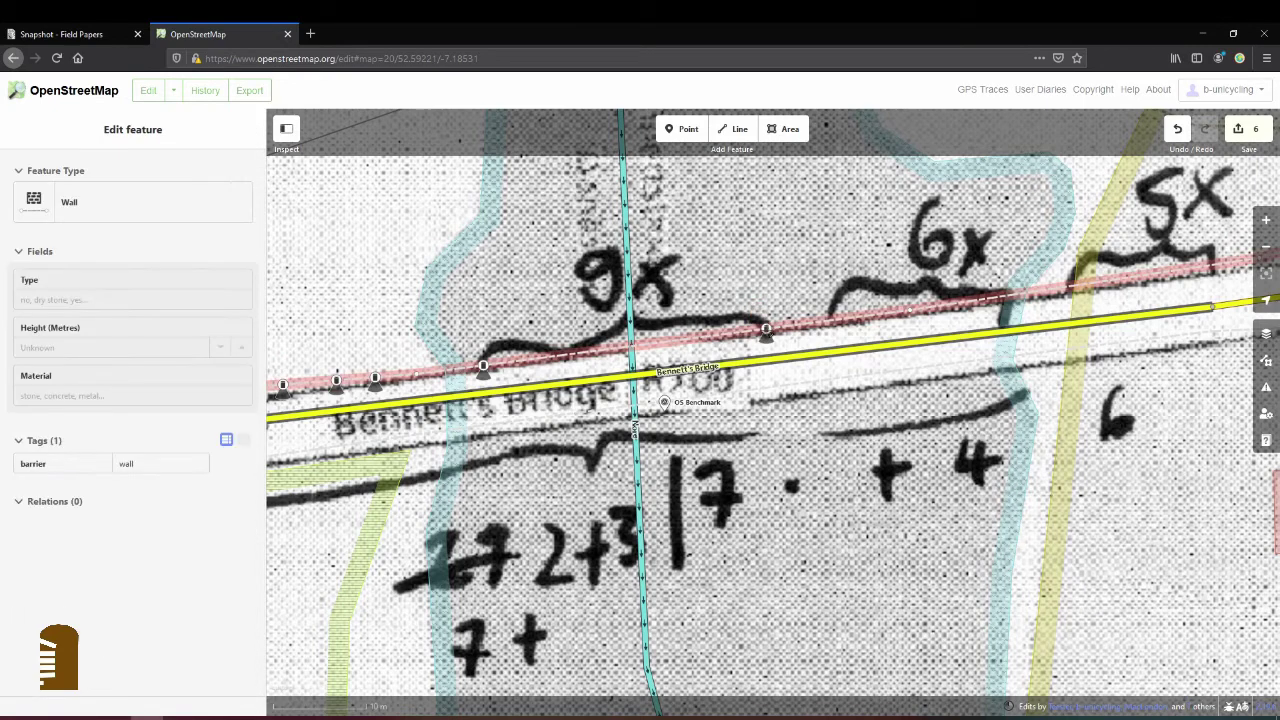
key("Escape")
key("ctrl+v")
left_click(675, 348)
key("ctrl+v")
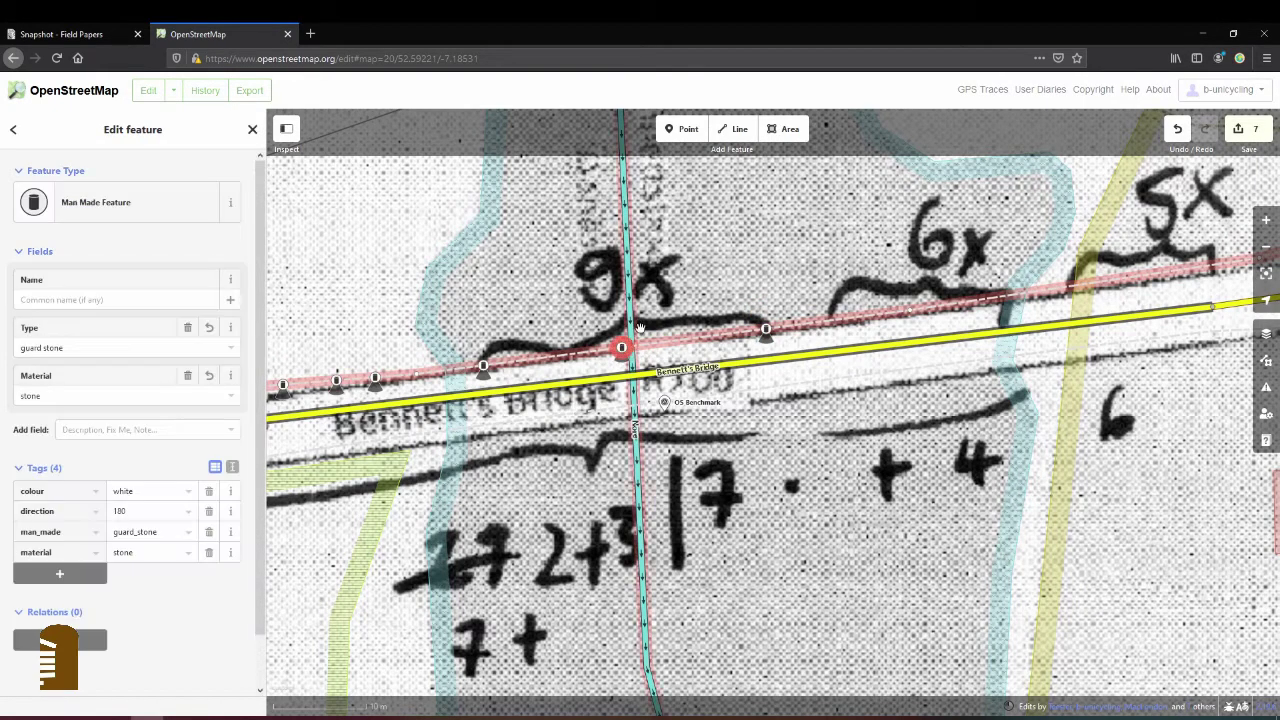
left_click(566, 358)
key("Escape")
mouse_move(566, 358)
left_mouse_down()
mouse_move(533, 361)
mouse_move(578, 352)
mouse_move(515, 364)
mouse_move(590, 350)
left_mouse_up()
left_click(513, 358)
Space the guard stones along the wall, moving one right under the 9x mark
left_click(515, 362)
left_click(556, 360)
left_click(553, 357)
left_click(582, 354)
left_click(590, 350)
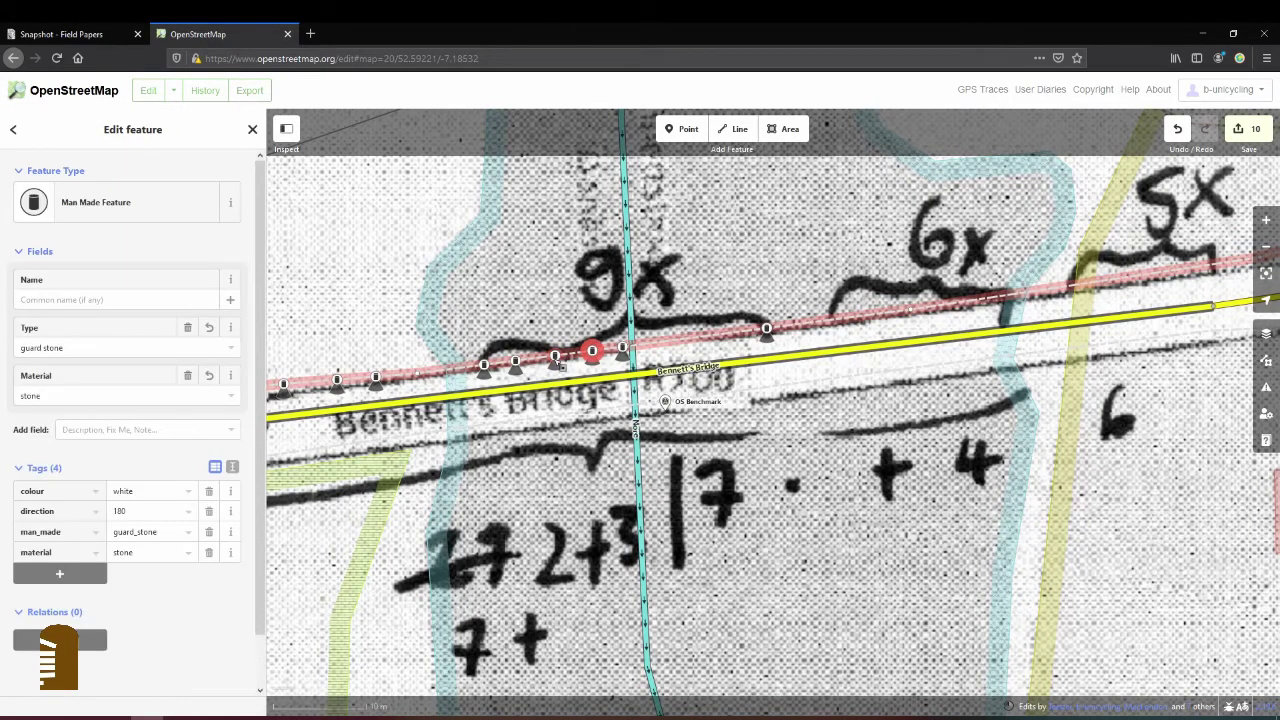
left_click(562, 366)
left_click_drag(611, 353, 727, 337)
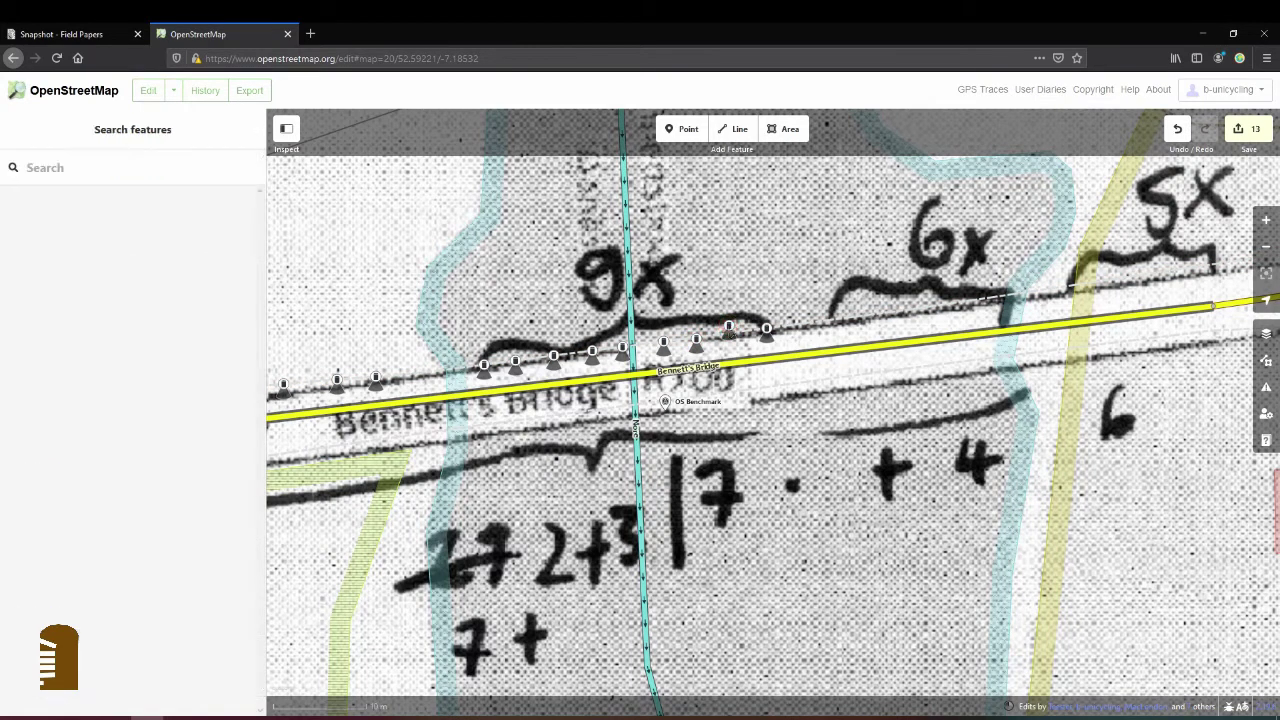
left_click(727, 333)
left_click(730, 332)
left_click(855, 266)
left_click_drag(891, 260, 734, 276)
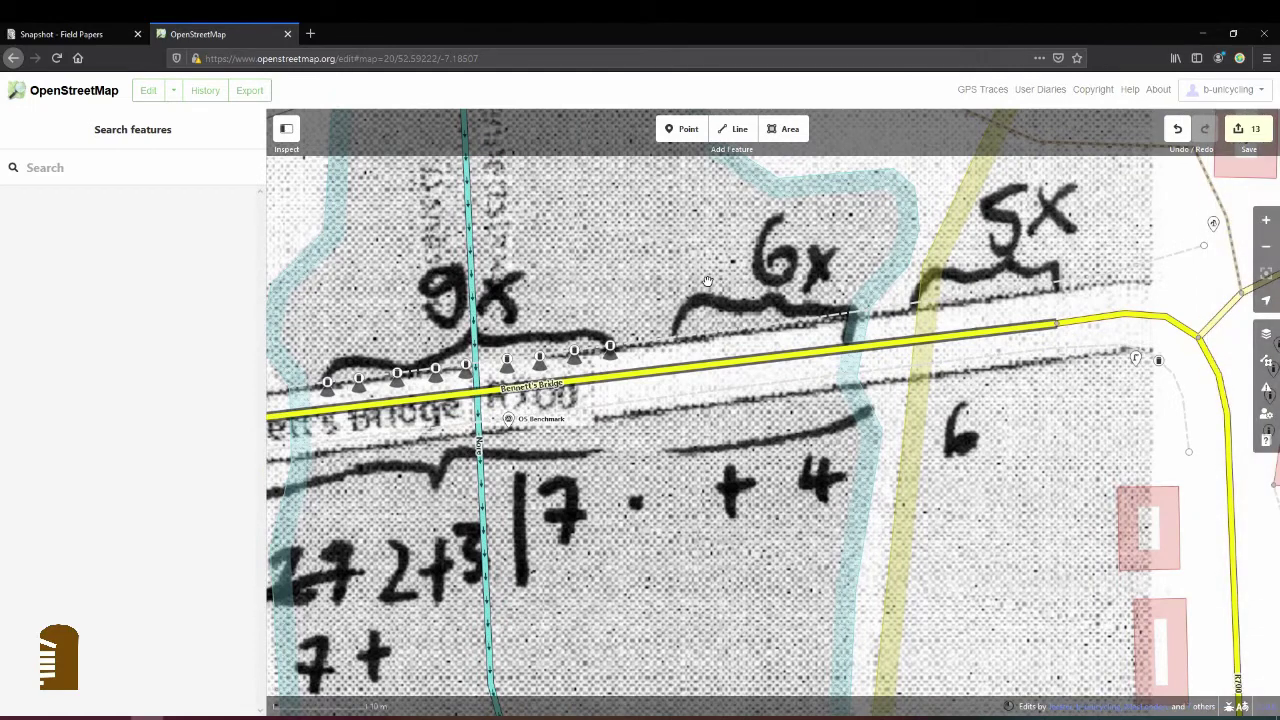
Drag a guard stone under the 6x note down onto the north wall line
scroll(690, 282, "up", 2)
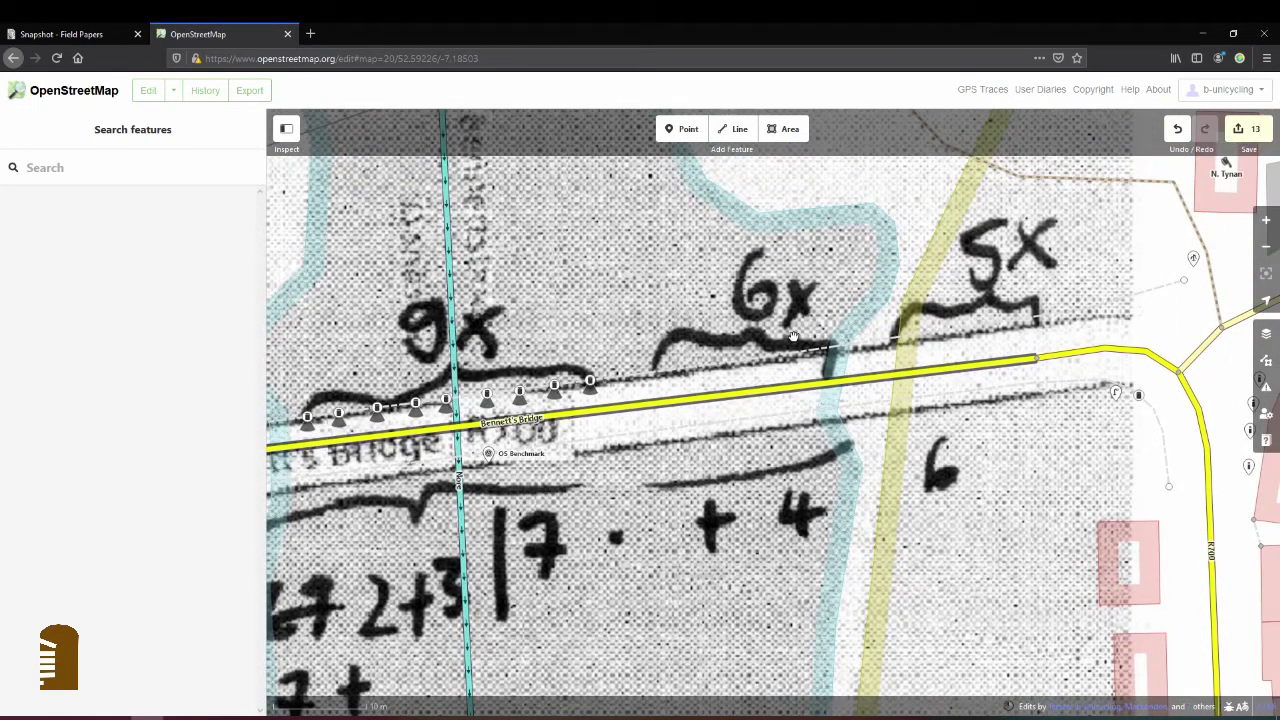
left_click(698, 345)
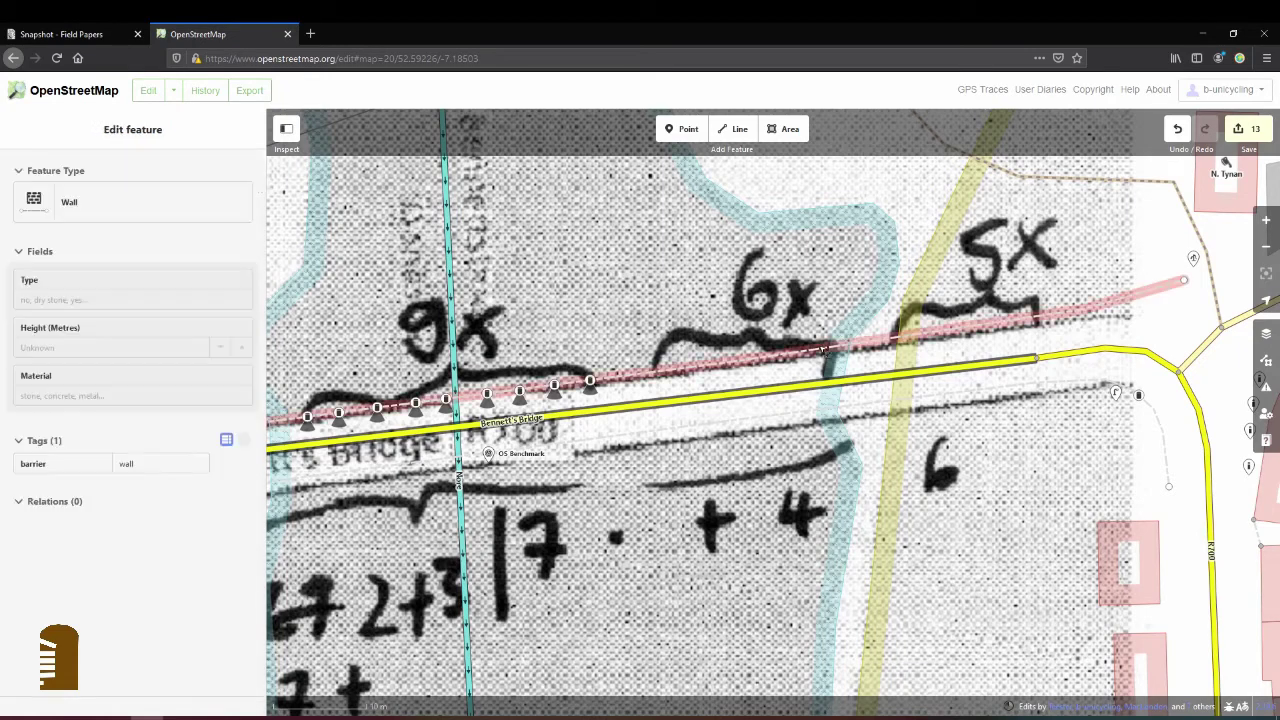
key("Escape")
left_click(669, 345)
left_click_drag(667, 350, 651, 373)
left_click(811, 343)
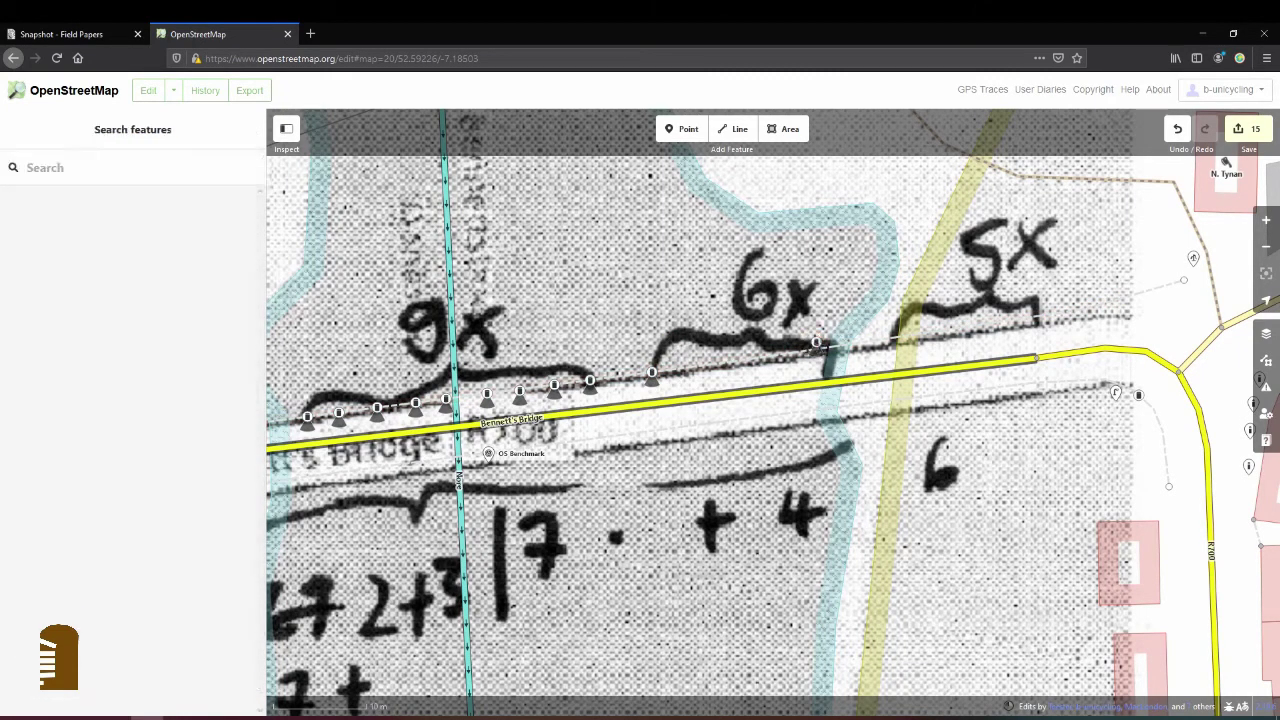
Paste guard stone copies onto the north wall beneath the 6x note
key("ctrl+v")
left_click(826, 347)
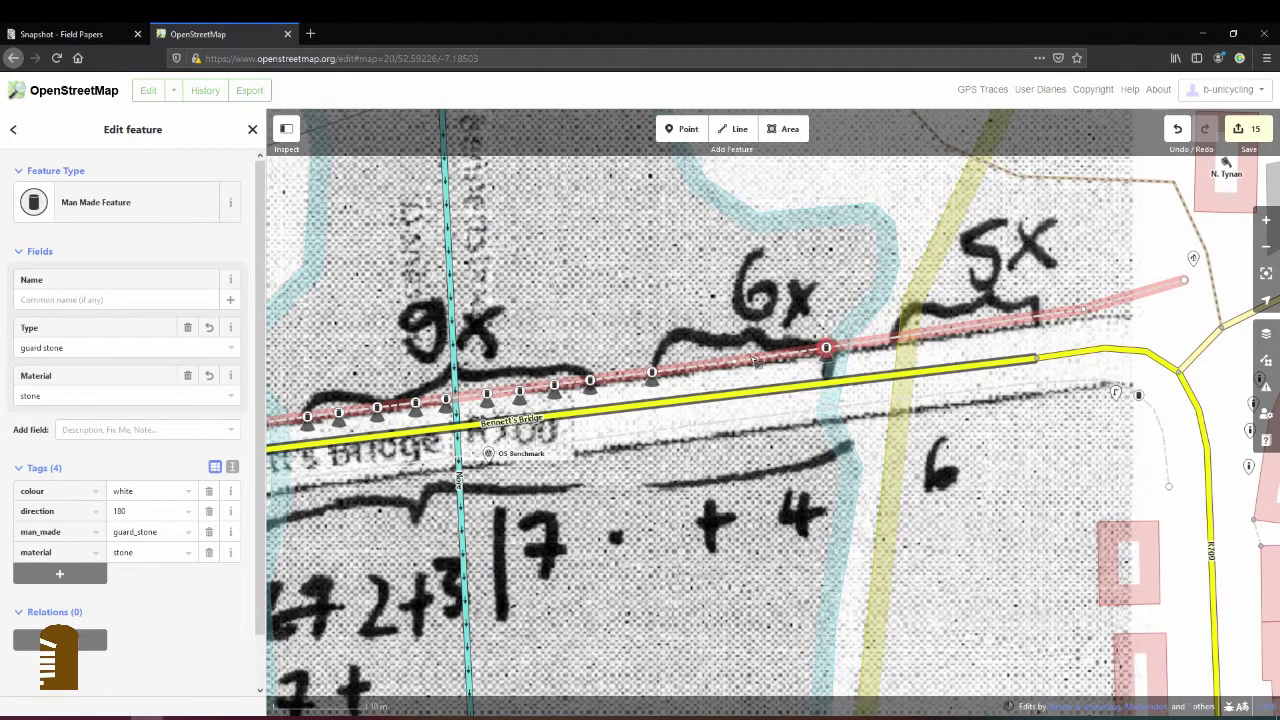
left_click(738, 356)
key("ctrl+v")
left_click(680, 366)
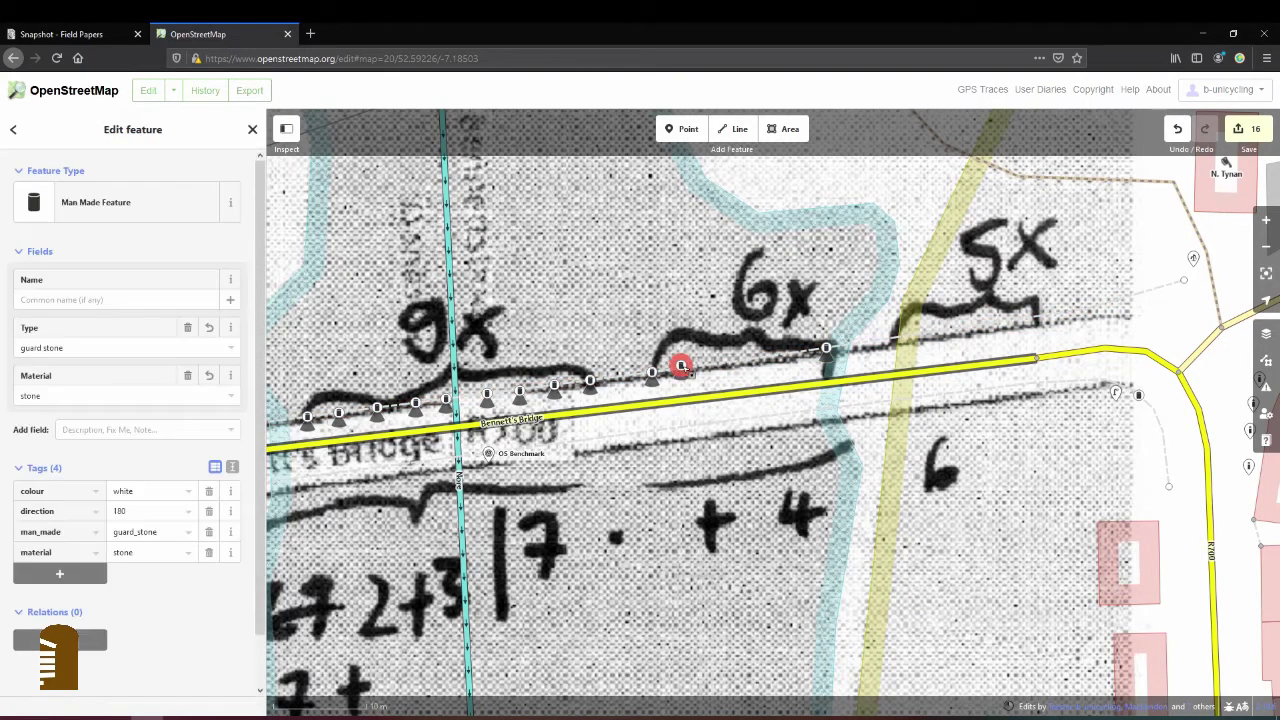
key("Escape")
left_click(704, 368)
key("ctrl+v")
left_click(686, 368)
key("Escape")
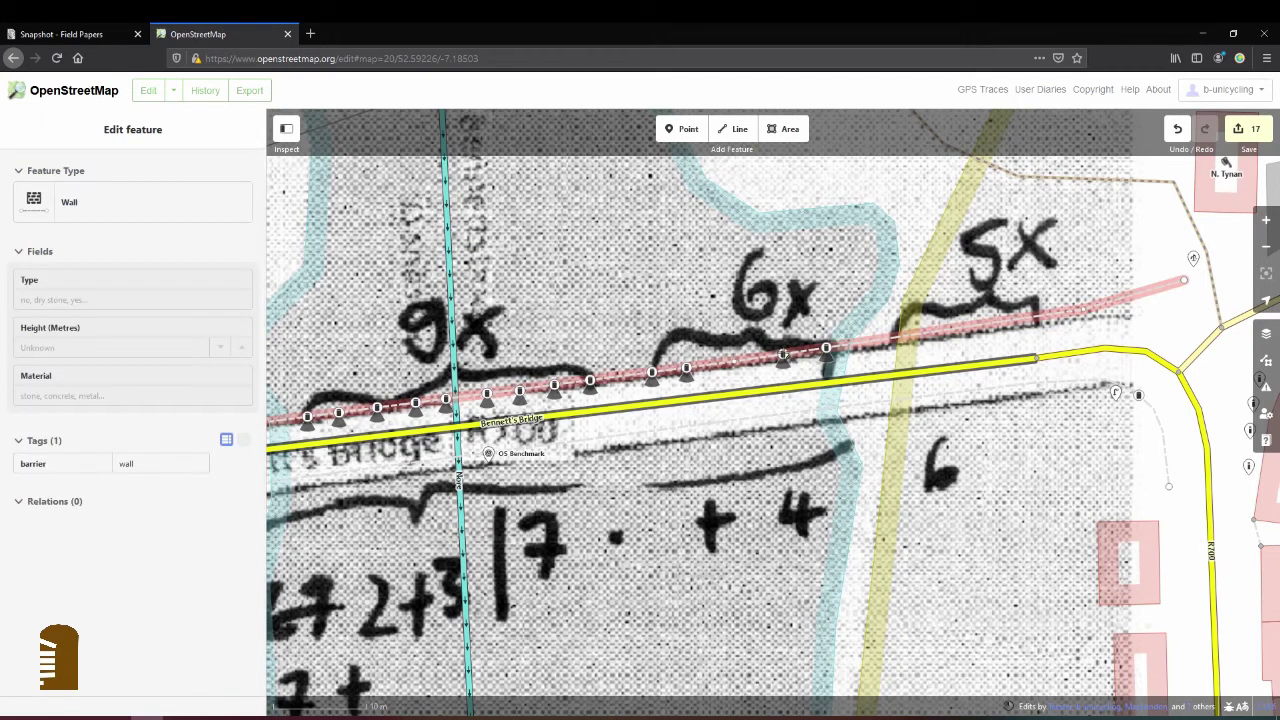
Copy an existing guard stone and paste two more onto the wall, completing six under 6x
left_click(785, 355)
key("Escape")
key("ctrl+v")
left_click(728, 358)
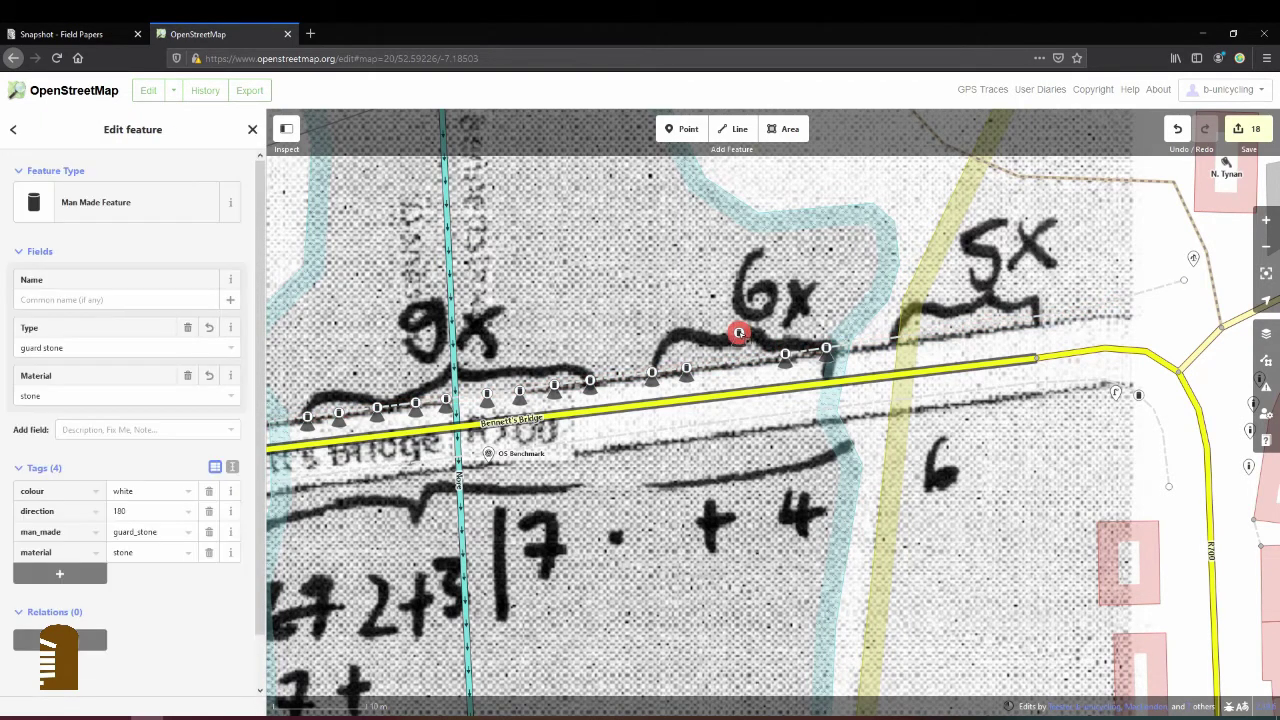
key("Escape")
left_click(745, 361)
key("ctrl+v")
left_click(753, 358)
key("Escape")
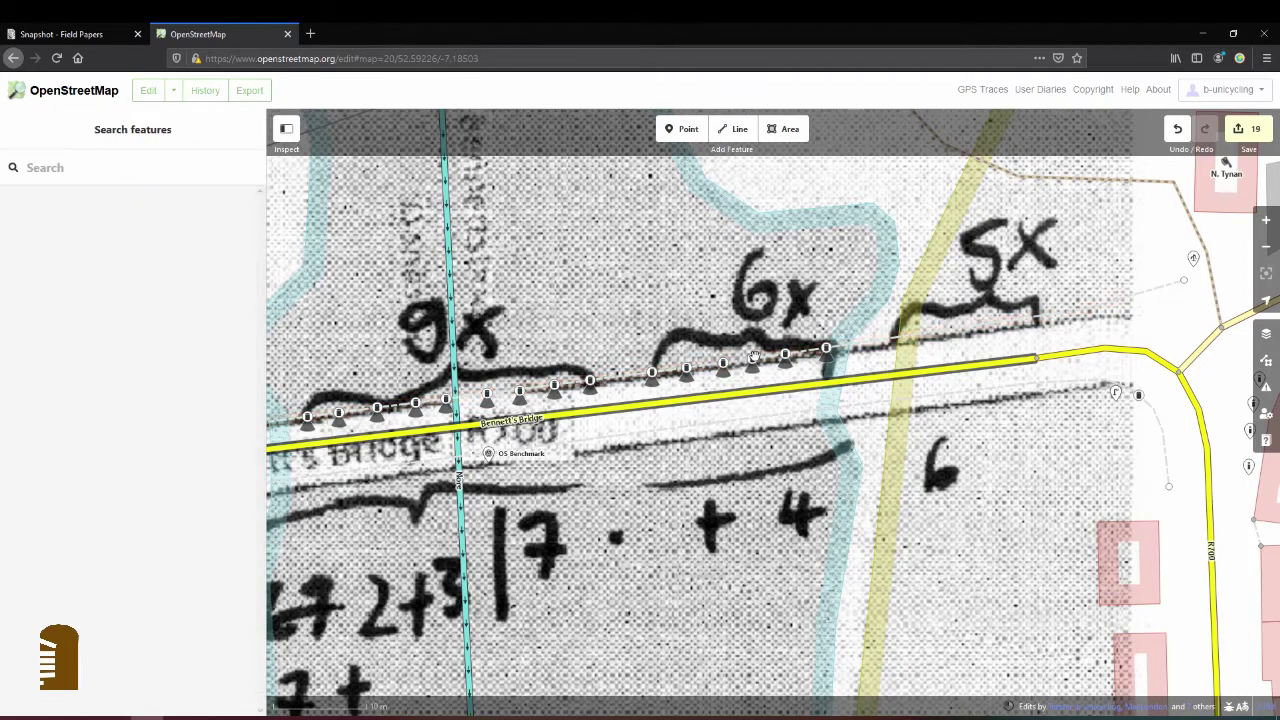
left_click(752, 364)
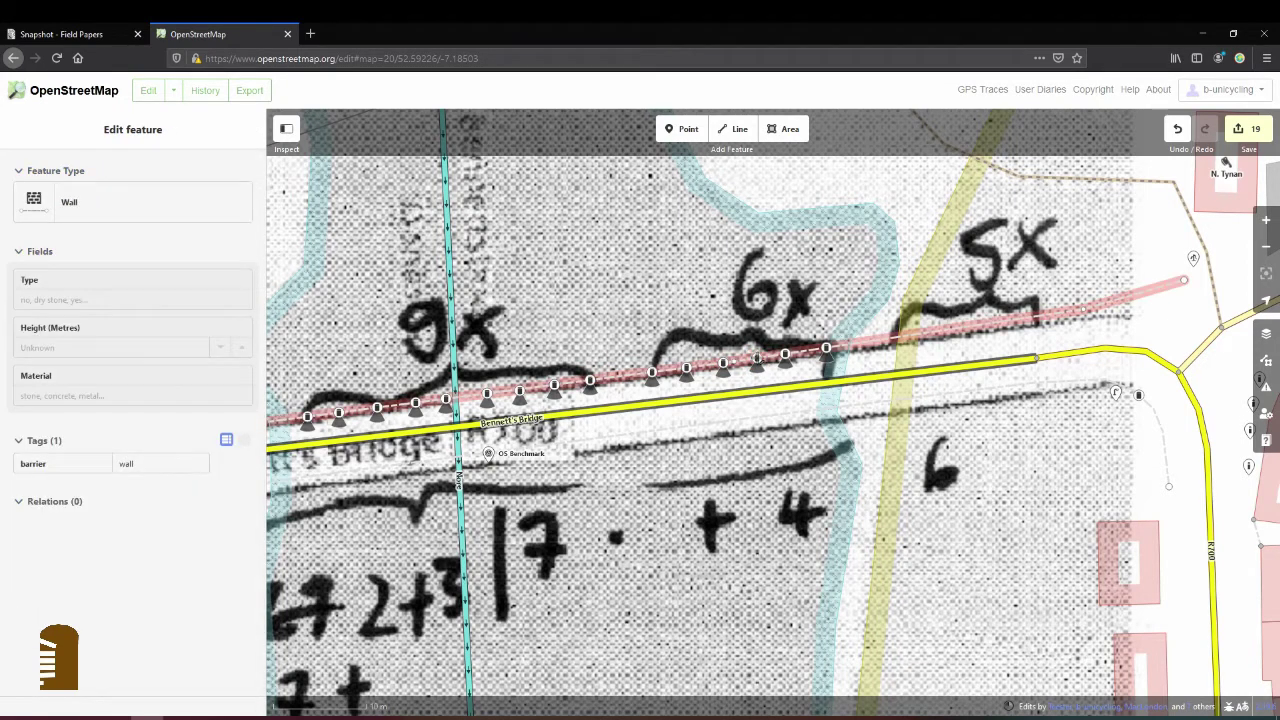
Pan east to the 5x note and paste a first guard stone at the wall
left_click(757, 358)
key("Escape")
left_click_drag(890, 339, 645, 363)
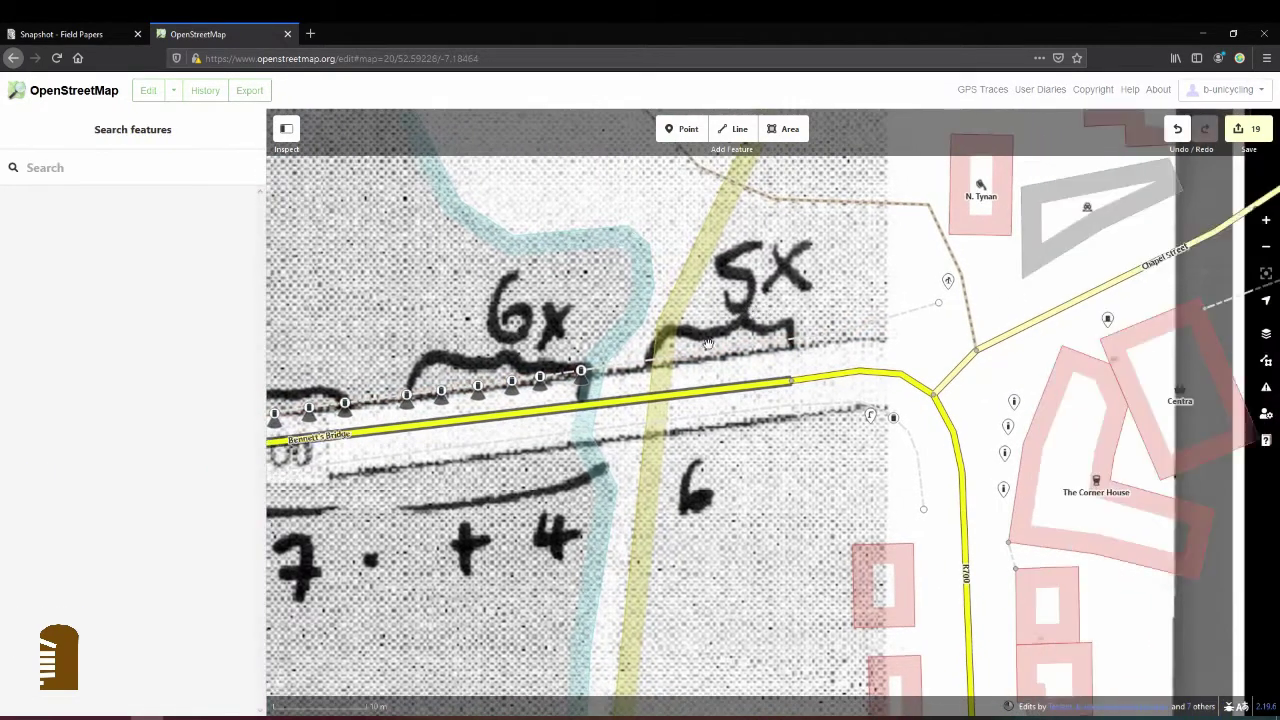
key("ctrl+v")
left_click(645, 362)
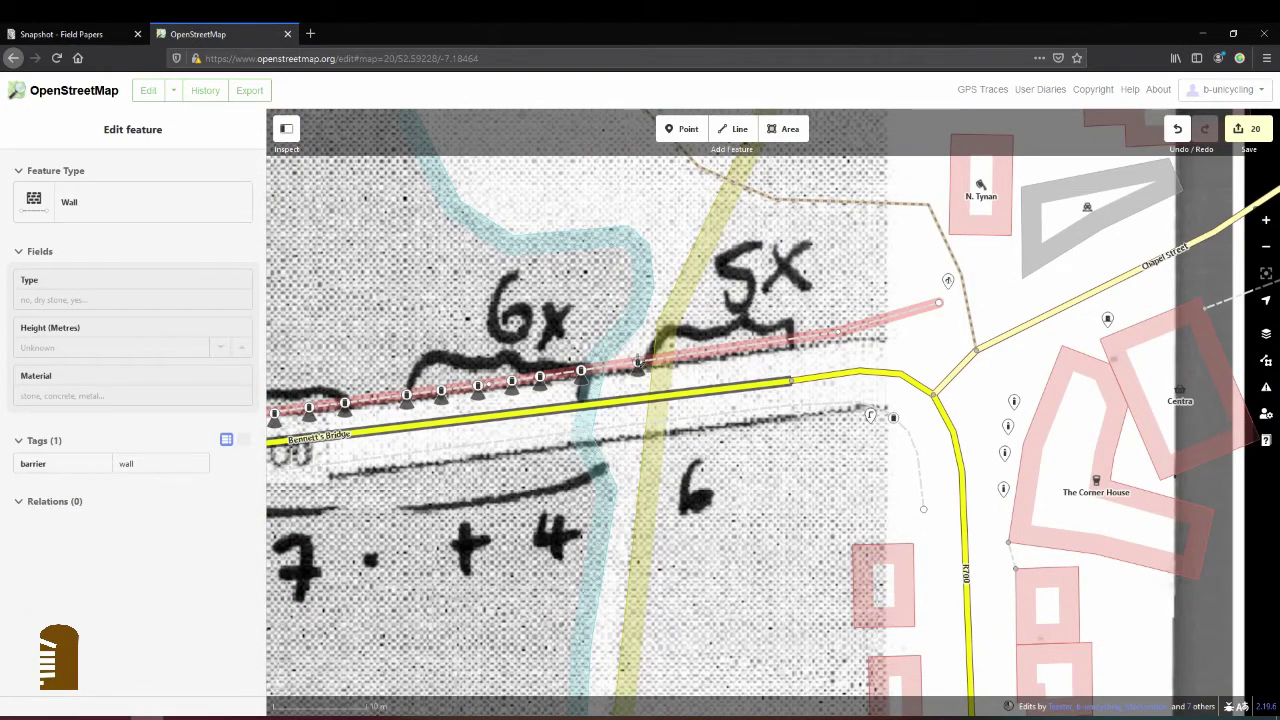
key("Escape")
Paste further guard stones onto the north wall beneath the 5x note
key("ctrl+v")
left_click(784, 340)
key("Escape")
key("ctrl+v")
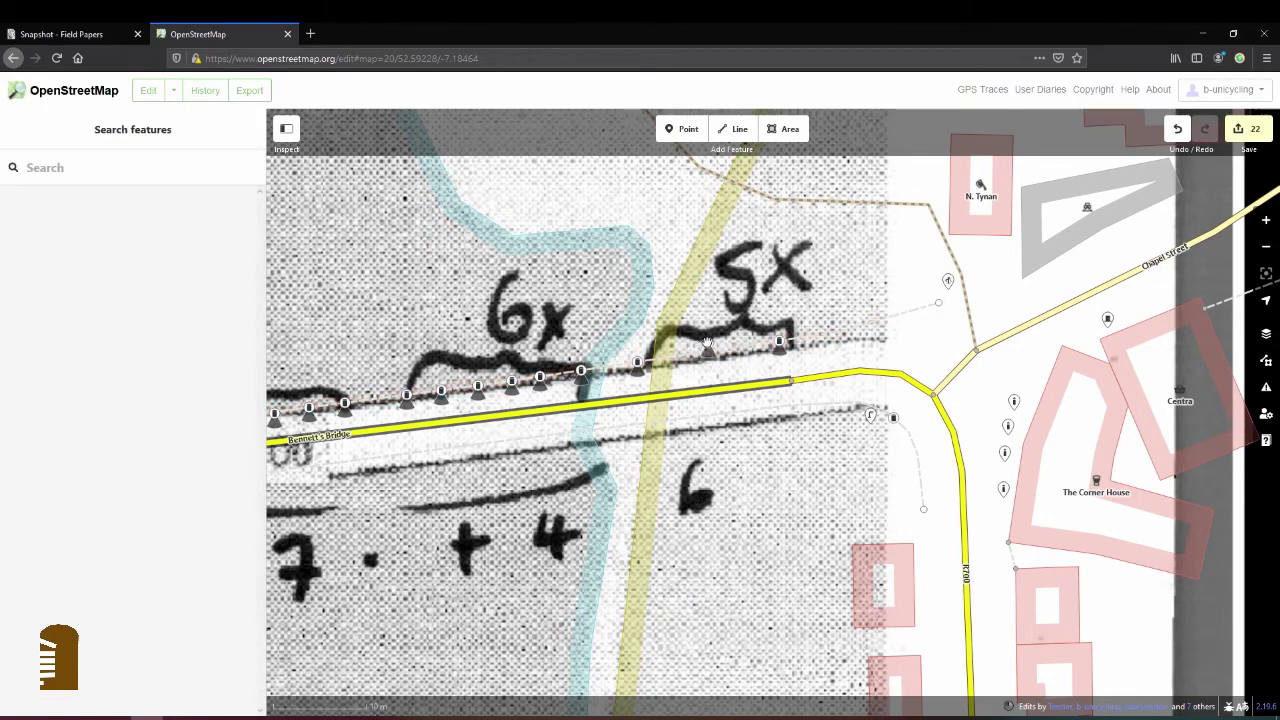
left_click(711, 352)
key("Escape")
key("ctrl+v")
left_click(685, 357)
key("Escape")
Add the last guard stone under 5x, then pan back west to the 9x section
key("ctrl+v")
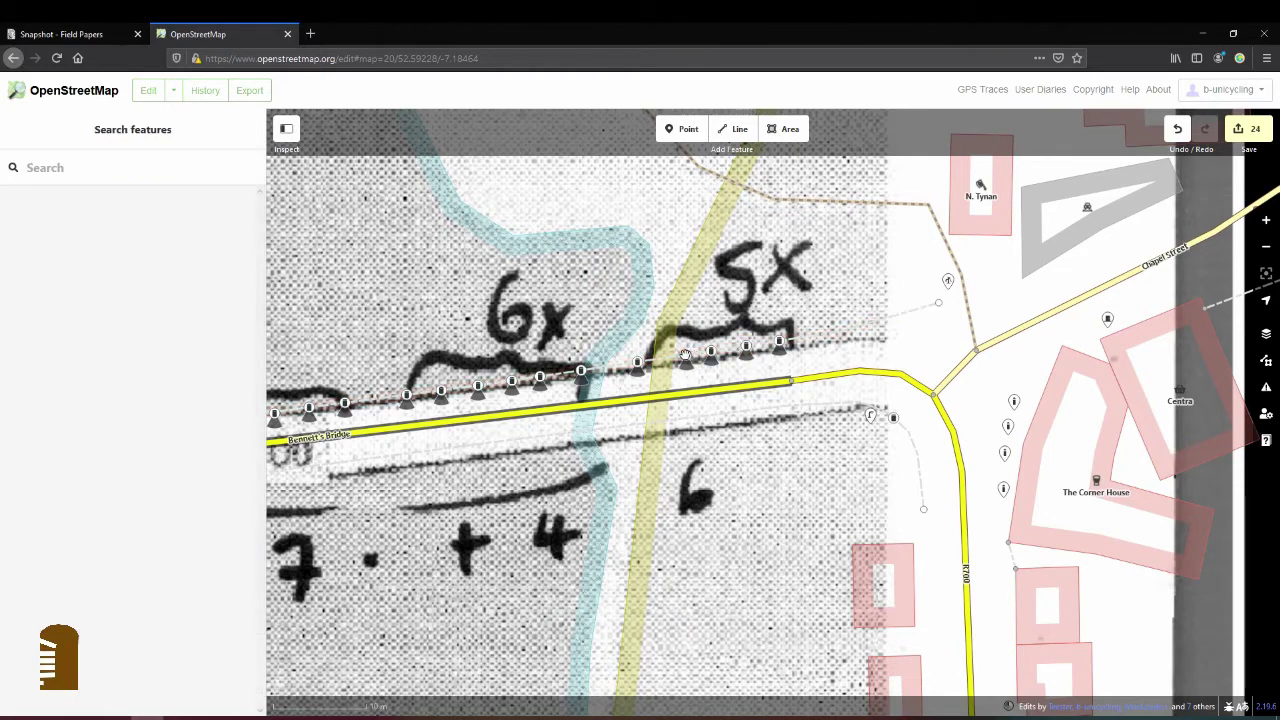
left_click(685, 357)
left_click(678, 356)
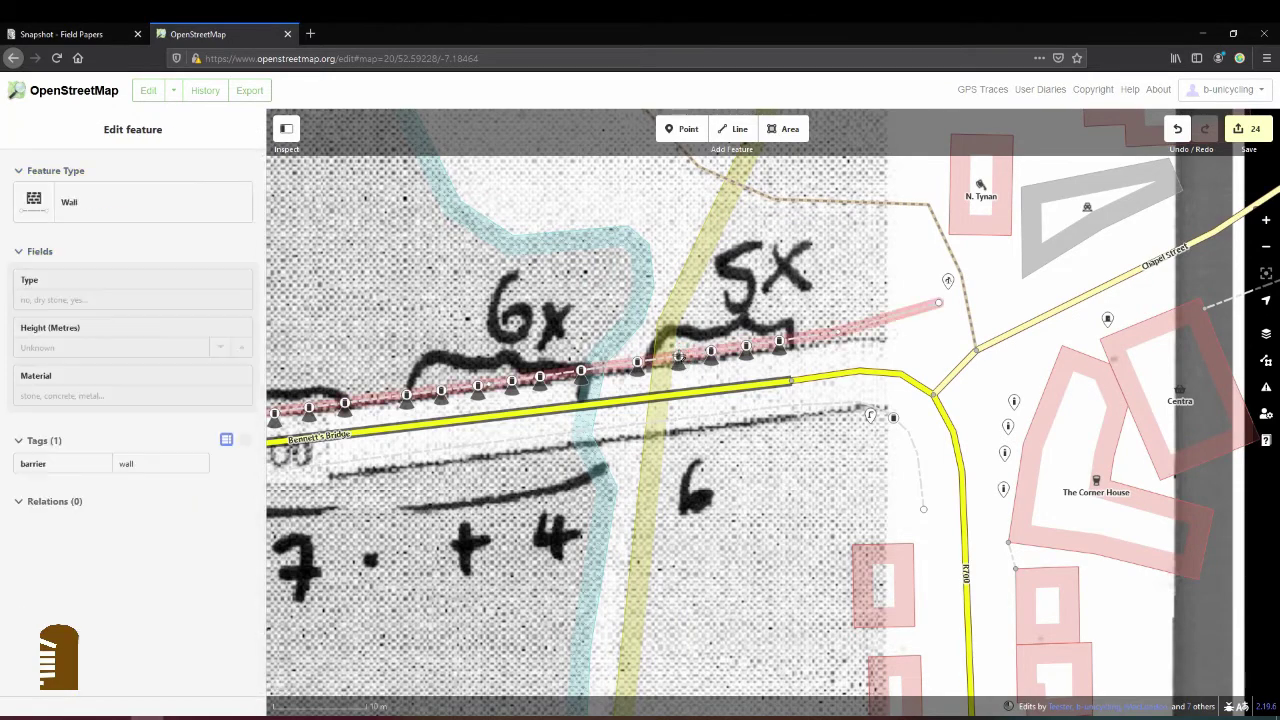
left_click(677, 356)
key("Escape")
left_click_drag(740, 526, 878, 448)
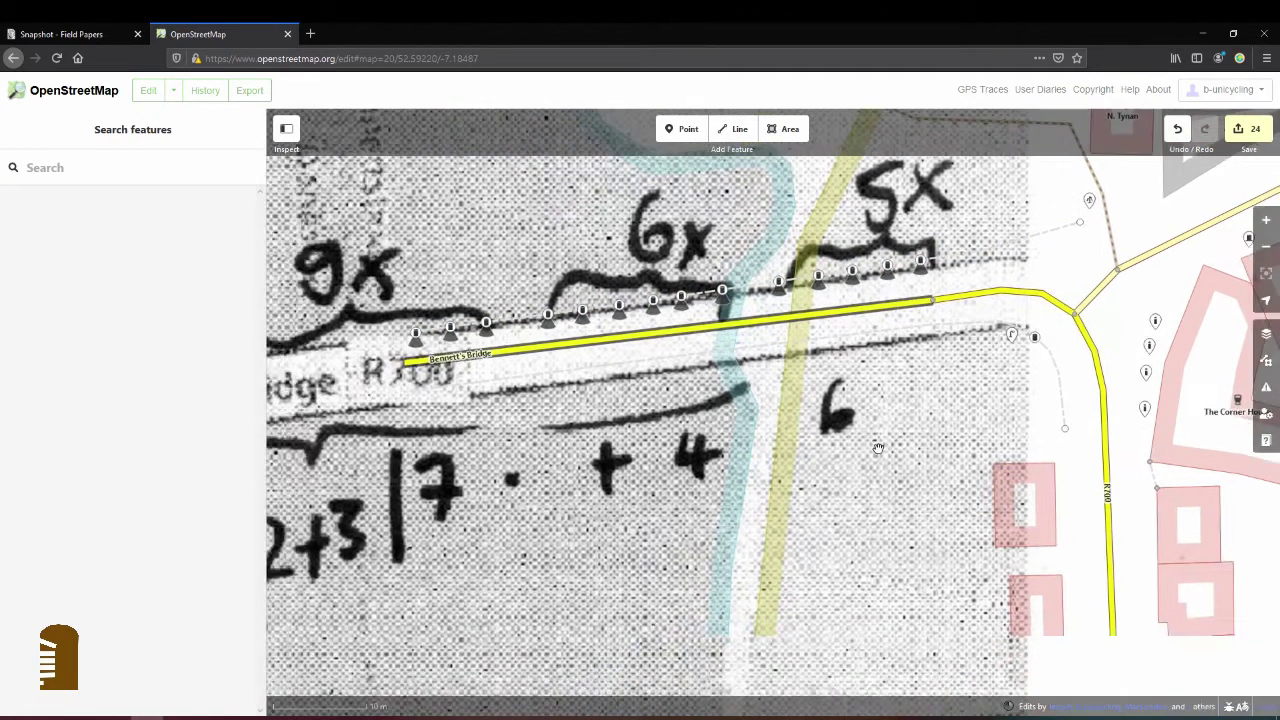
left_click_drag(548, 519, 883, 469)
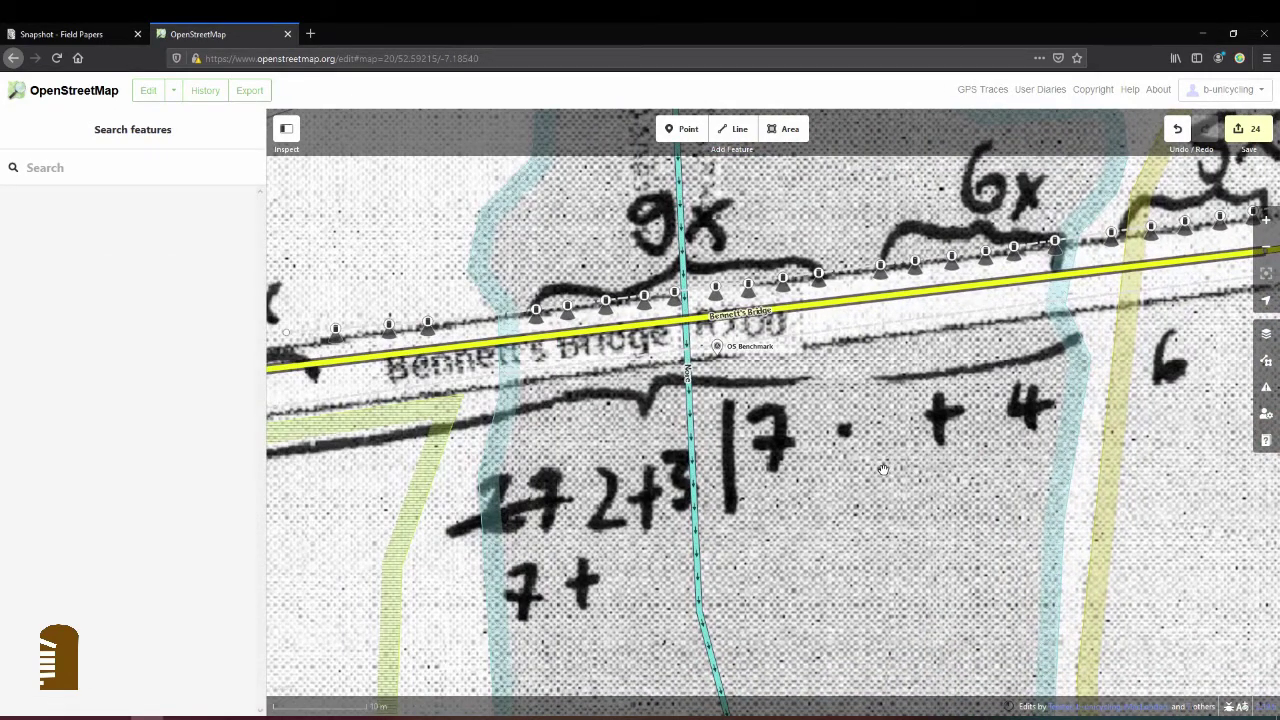
Inspect the OS Benchmark point and south wall, then move a guard stone beside the benchmark
left_click(717, 346)
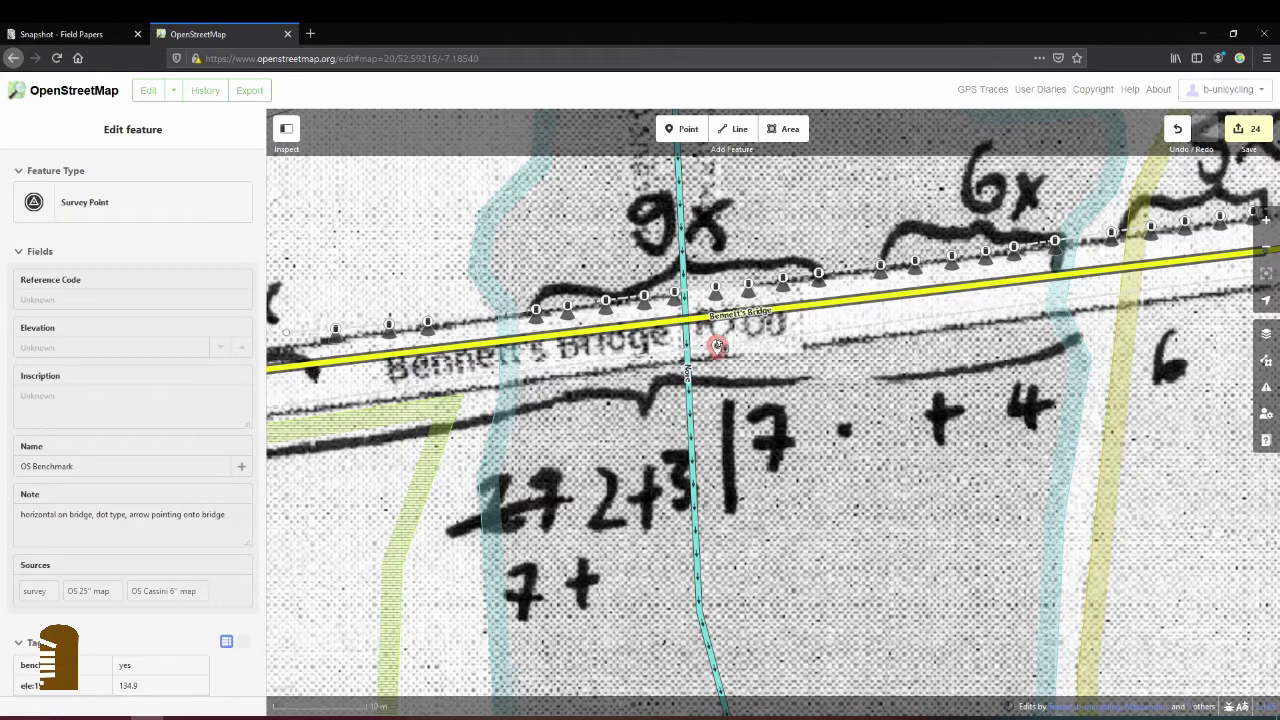
left_click(717, 340)
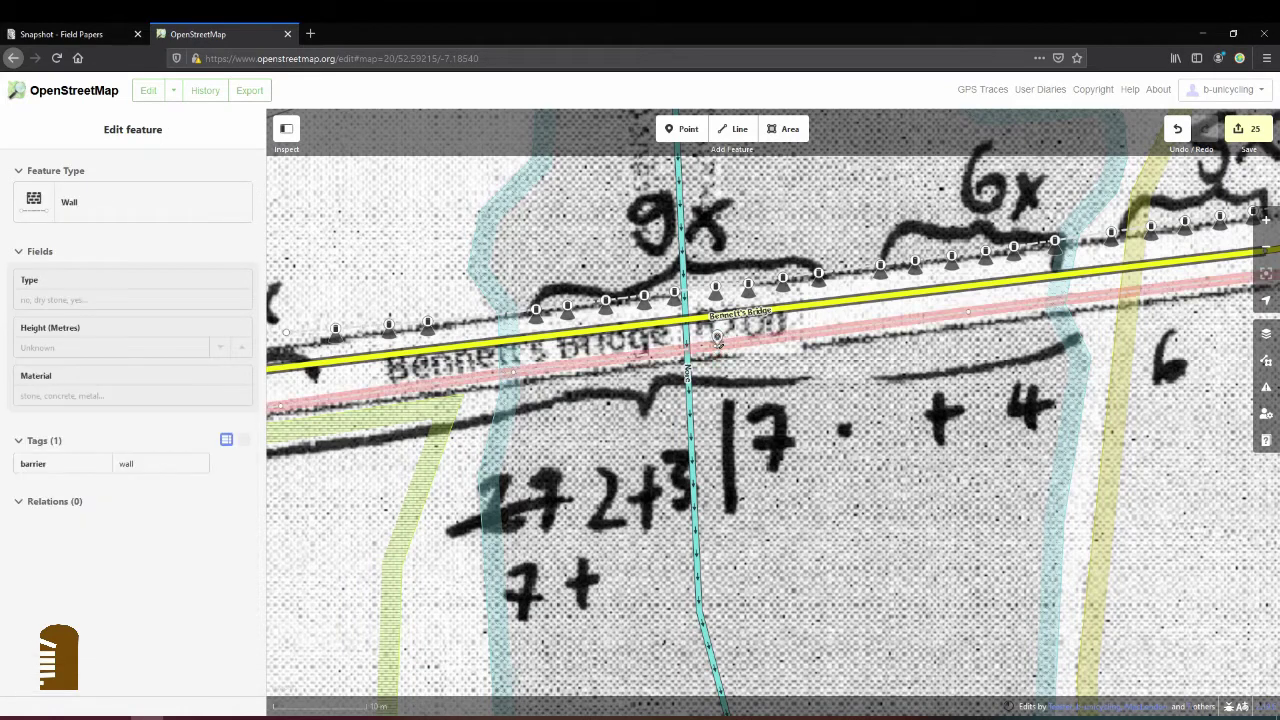
left_click(716, 345)
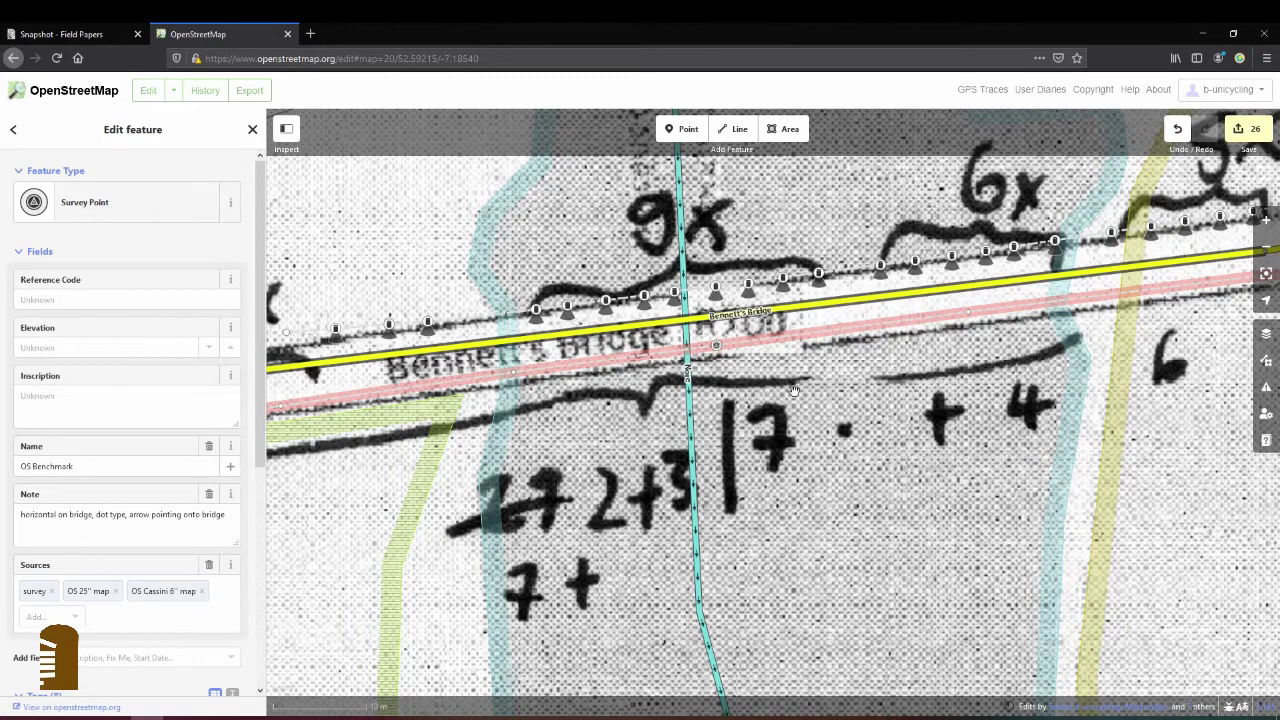
left_click_drag(778, 351, 618, 350)
left_click(622, 345)
left_click(775, 330)
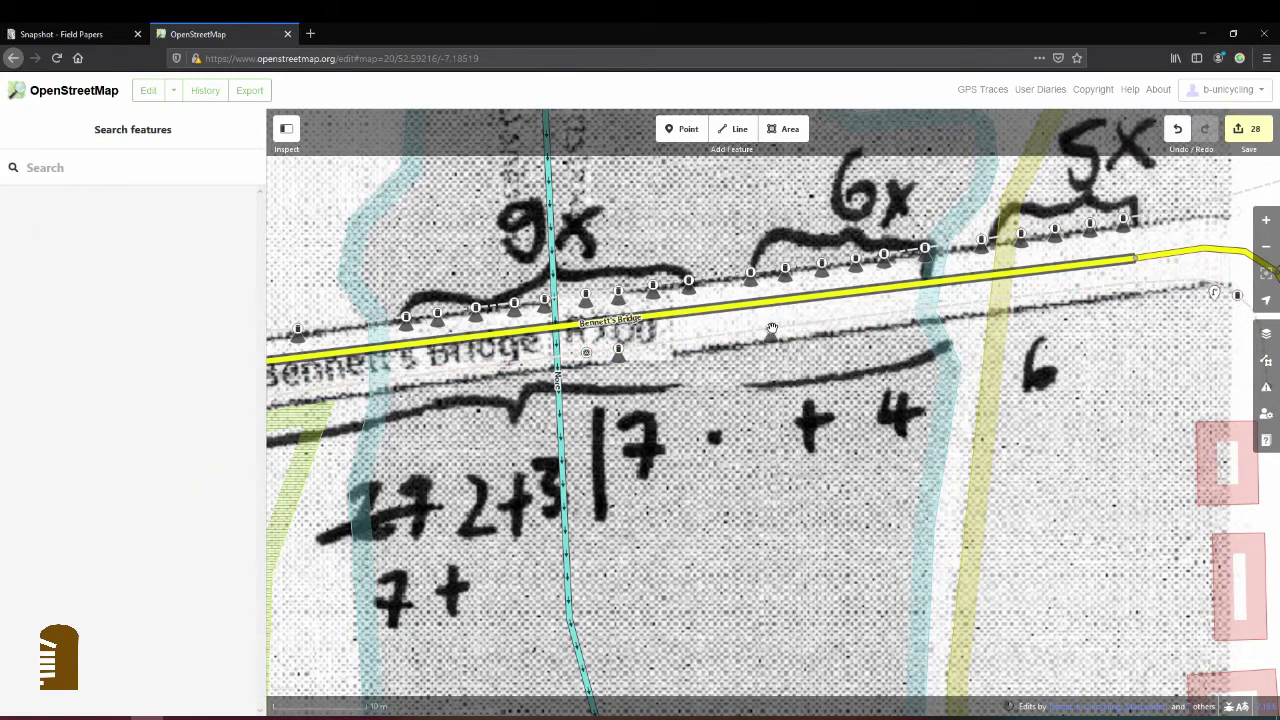
left_click(785, 333)
left_click_drag(785, 333, 784, 328)
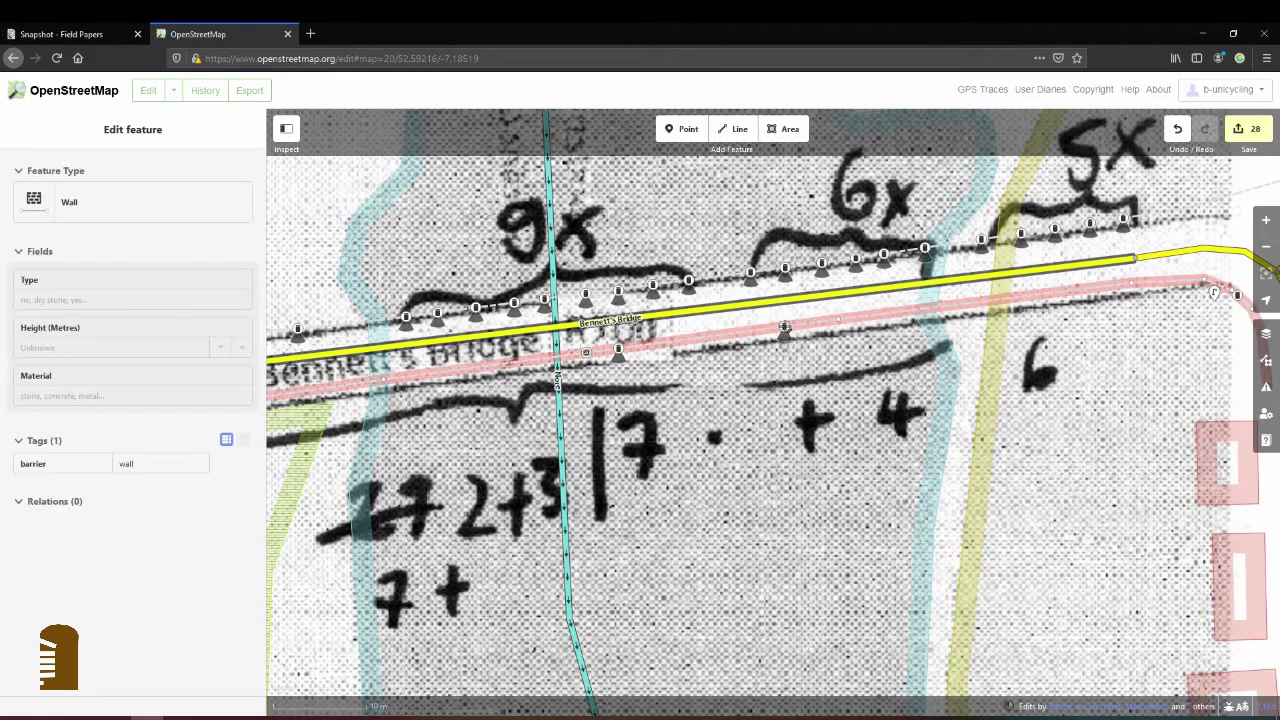
left_click(705, 340)
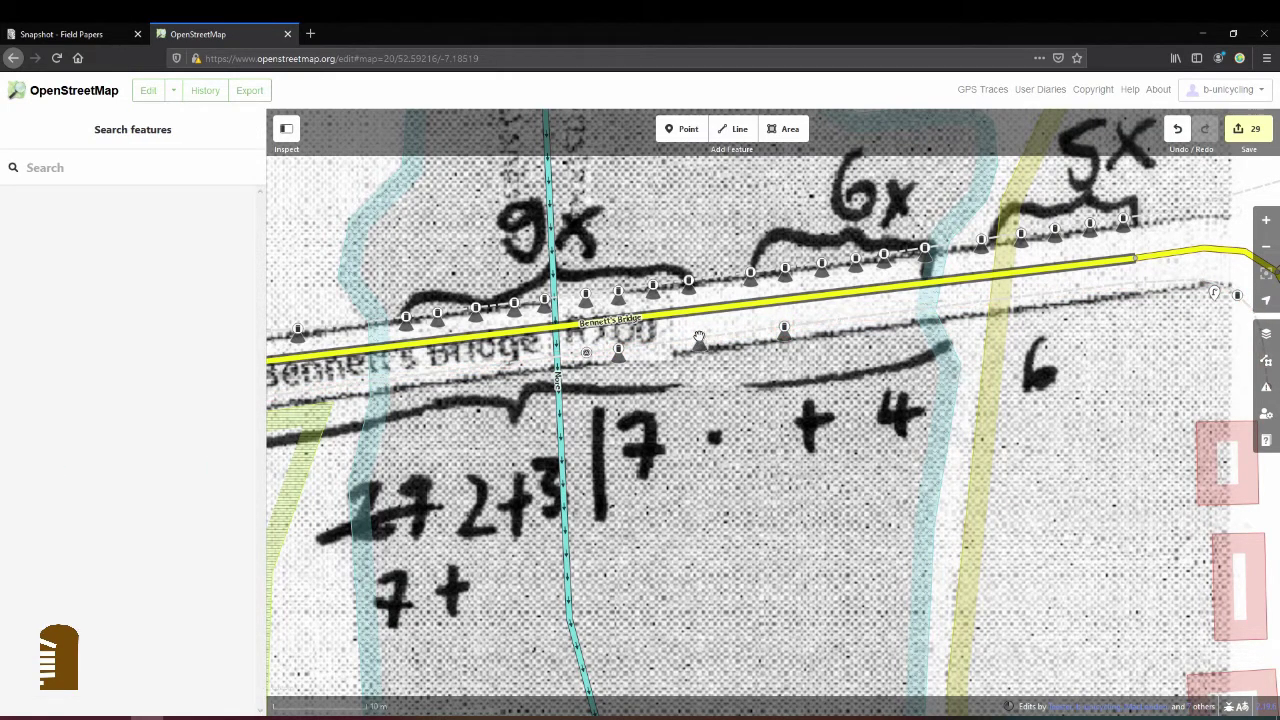
left_click(700, 341)
left_click(701, 338)
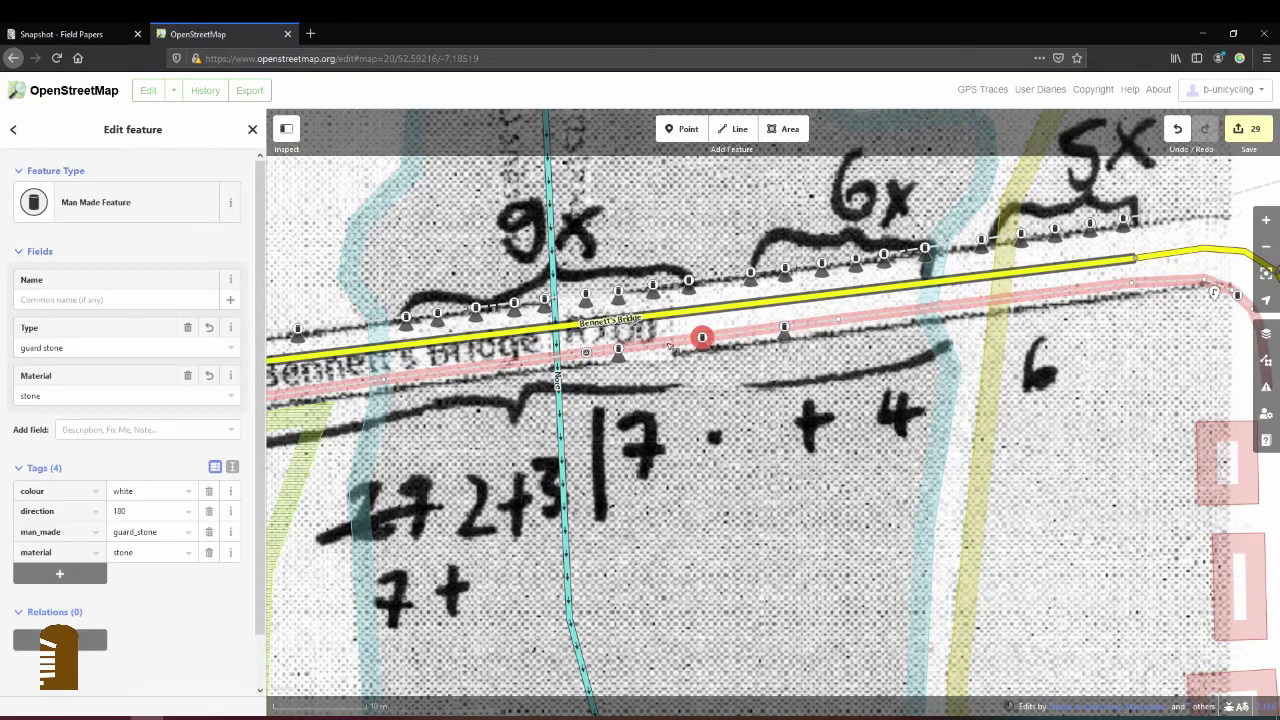
left_click(648, 343)
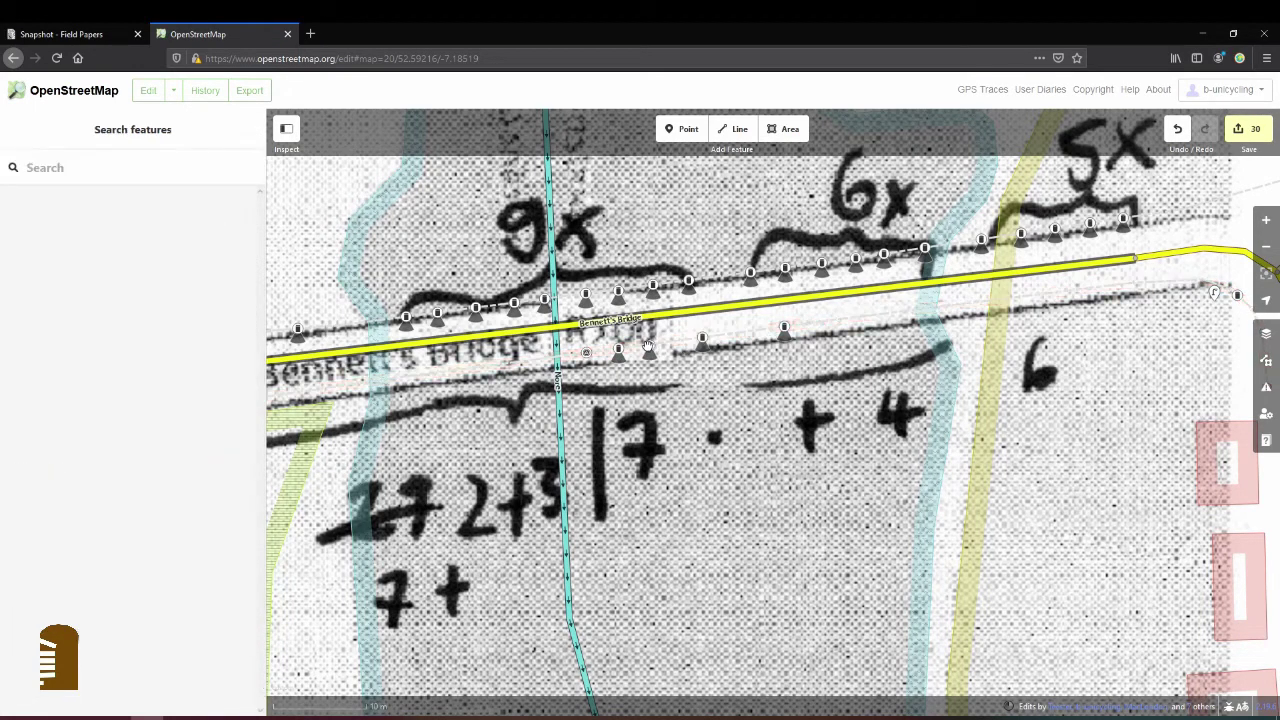
left_click_drag(648, 343, 666, 345)
key("ctrl+v")
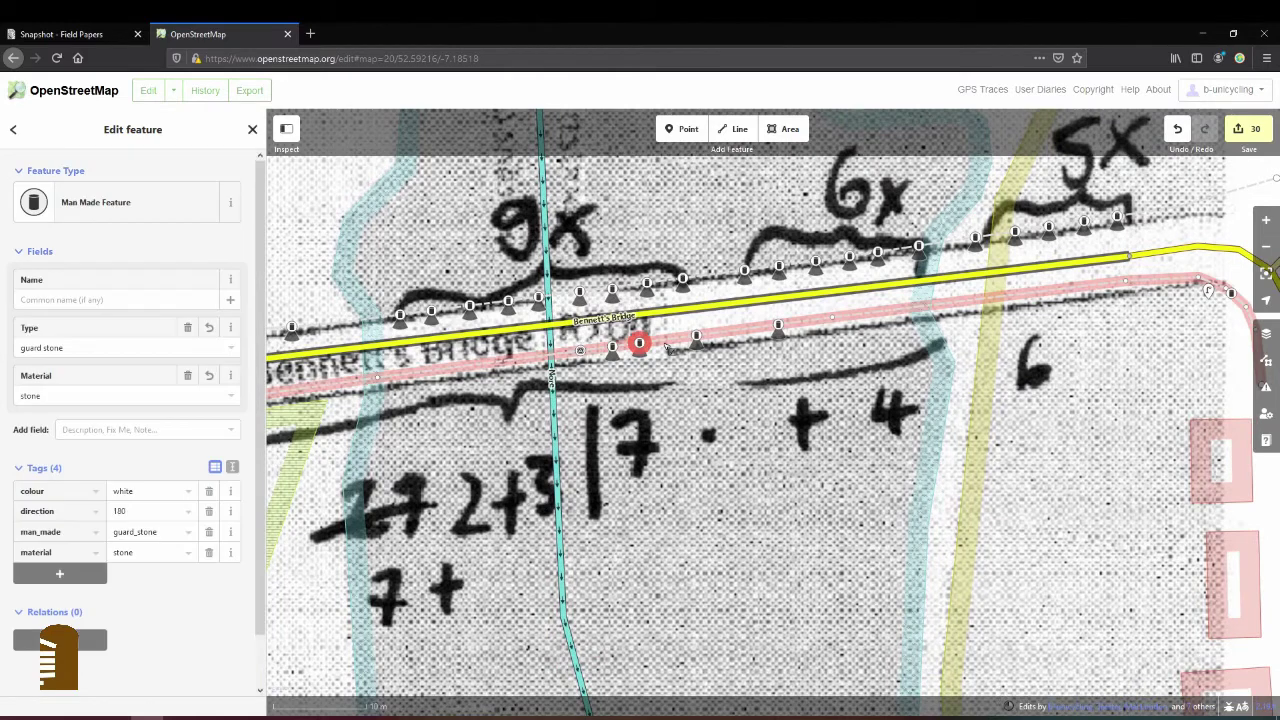
key("Escape")
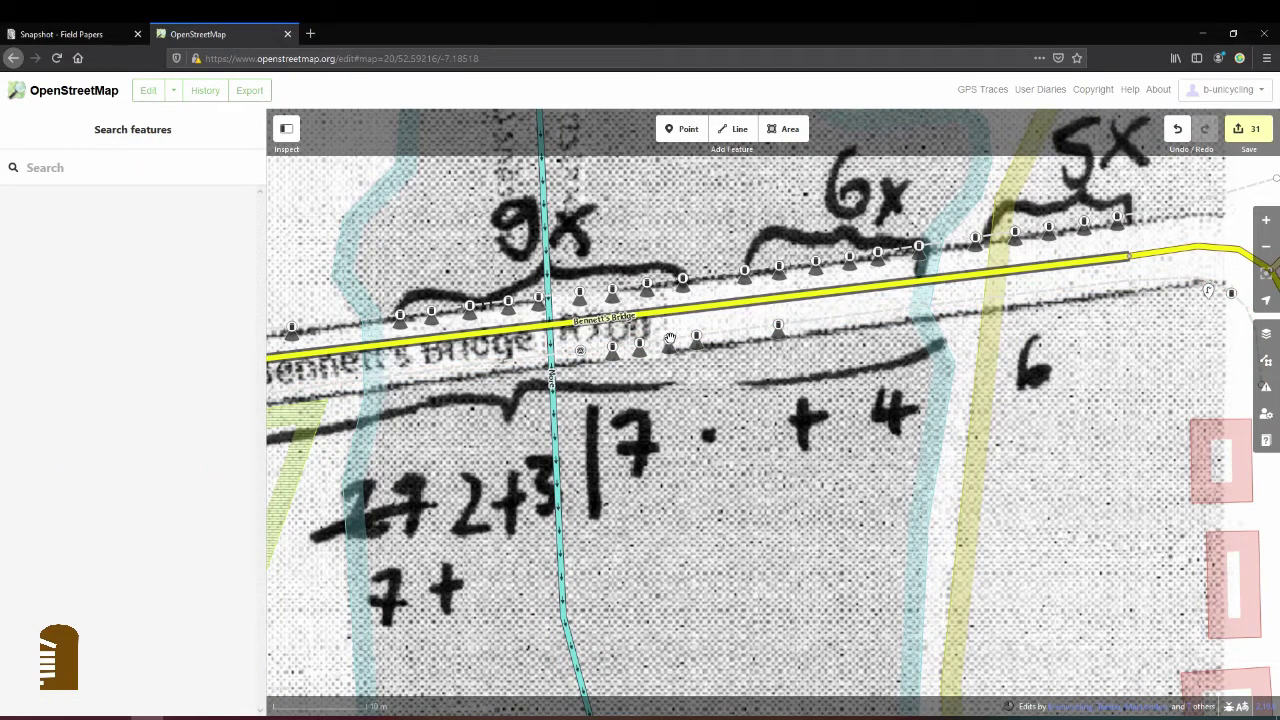
key("ctrl+z")
key("ctrl+z")
key("ctrl+z")
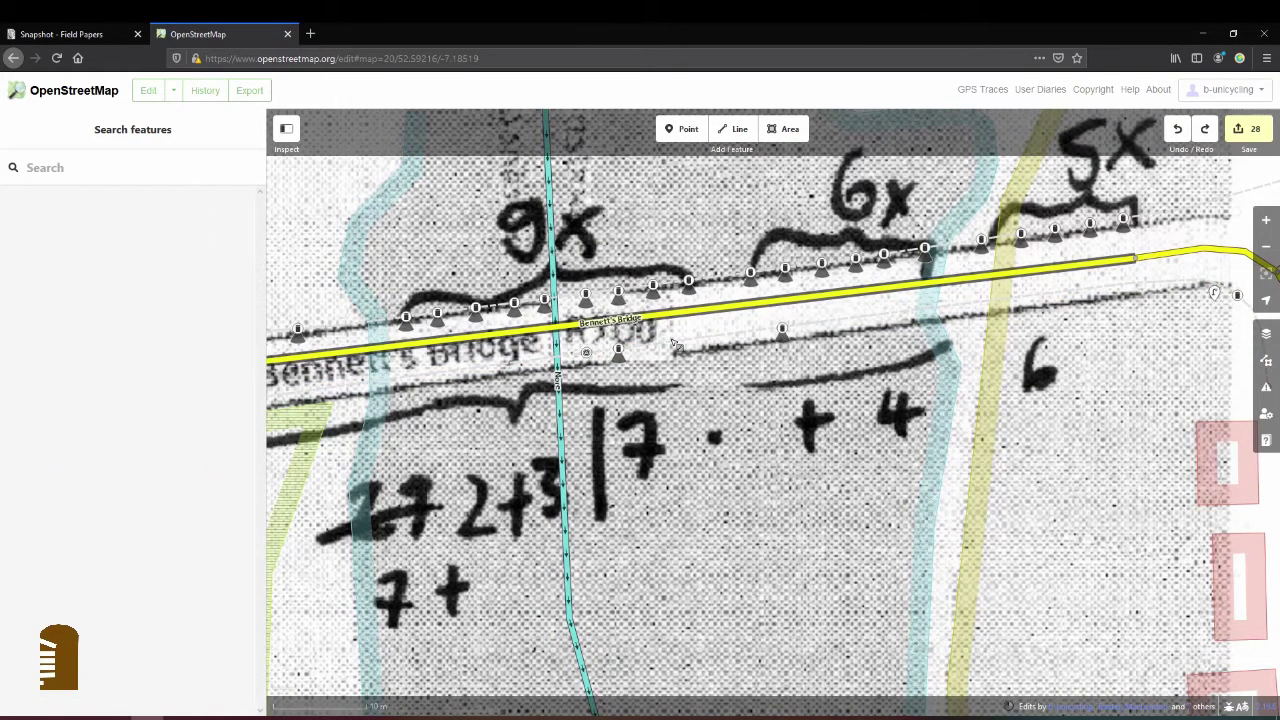
Change the lower-wall guard stone's direction tag from 180 to 0
left_click(618, 350)
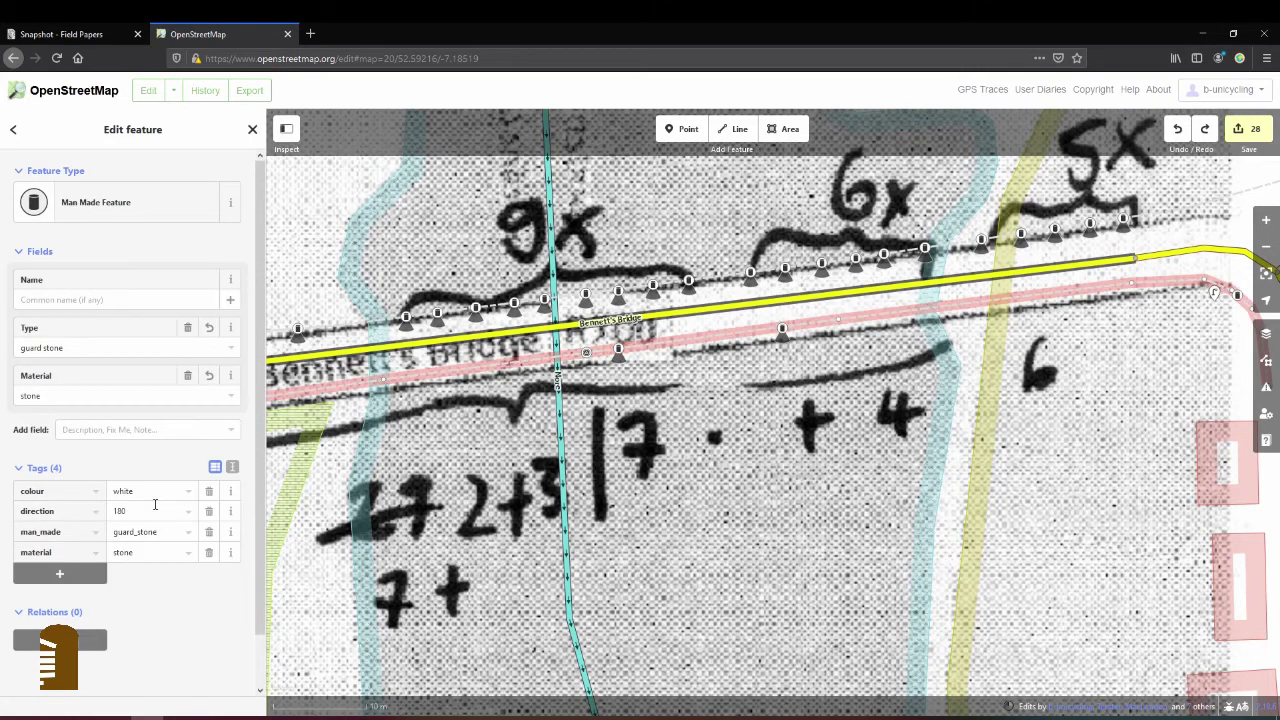
left_click(155, 505)
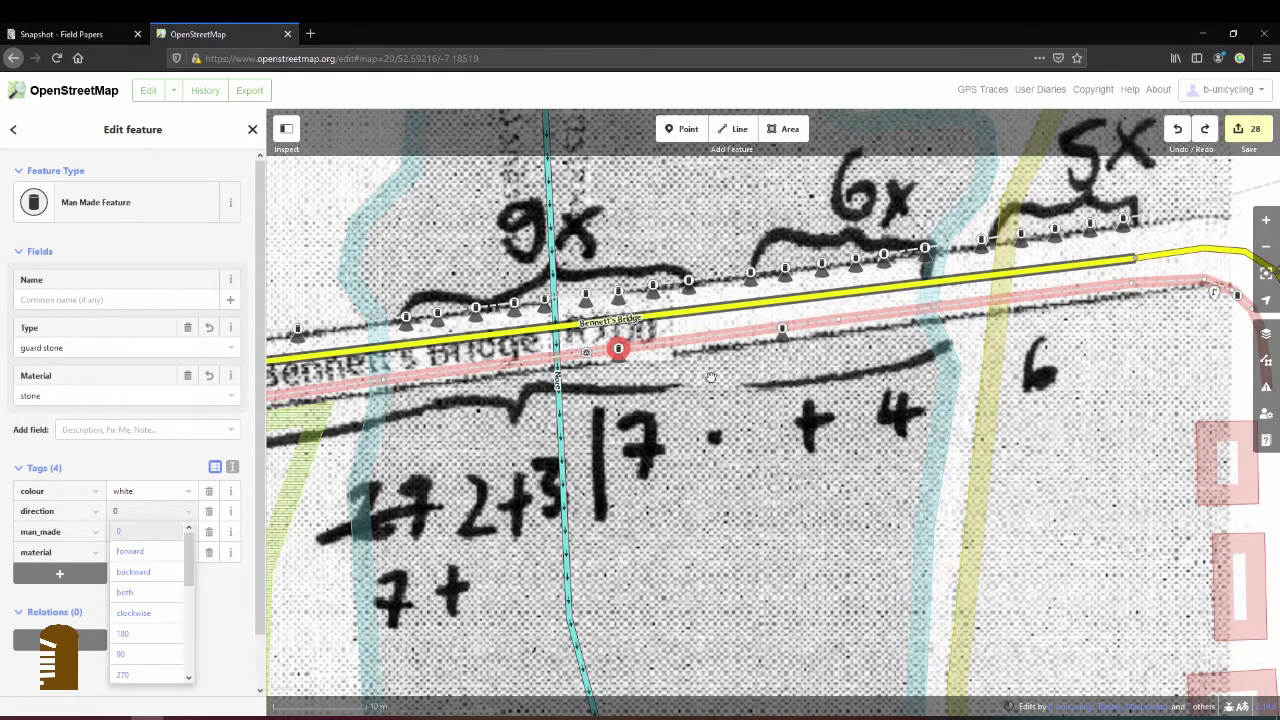
left_click(782, 330)
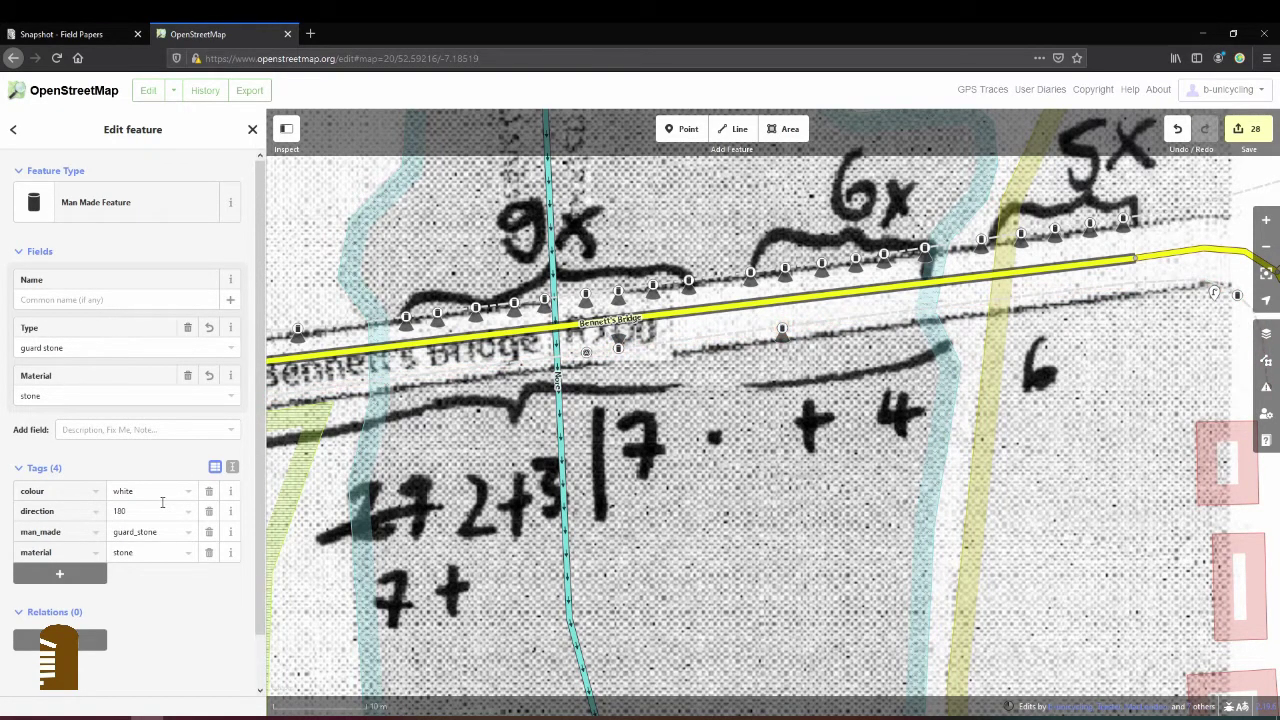
left_click(112, 511)
type("0")
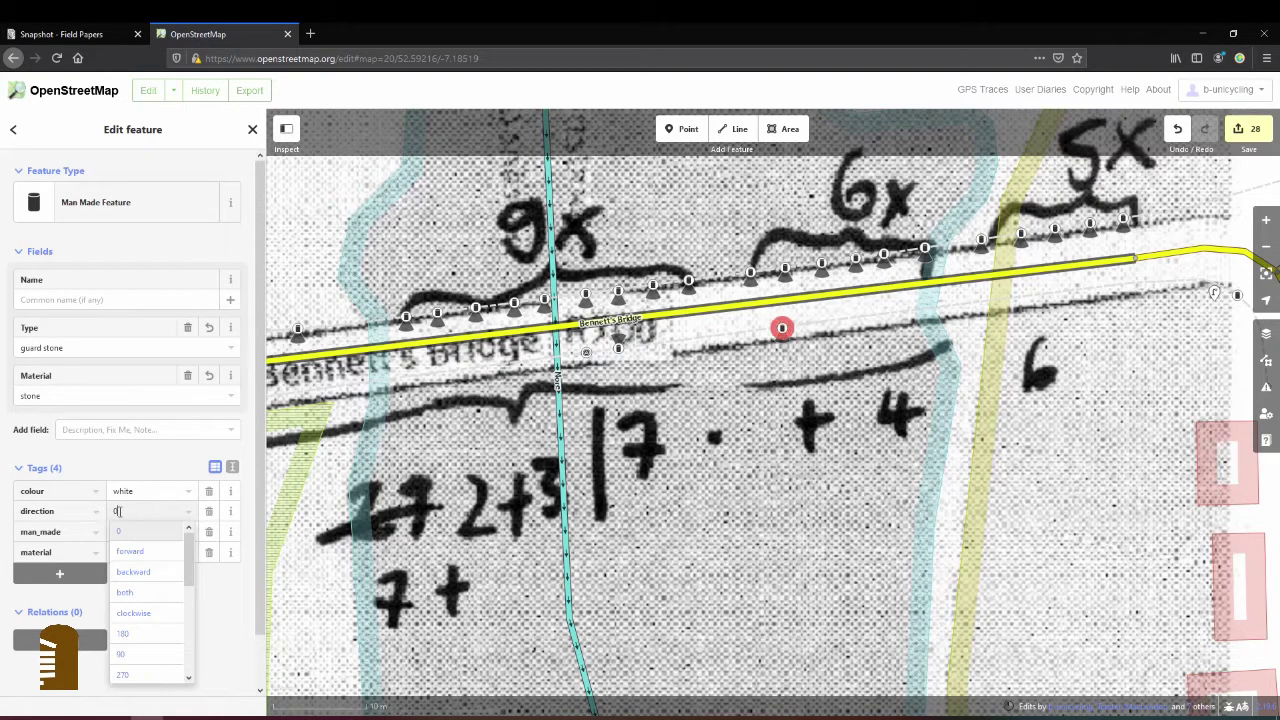
left_click(418, 493)
Copy the direction-0 guard stone and paste a copy just beside it on the wall
left_click(620, 350)
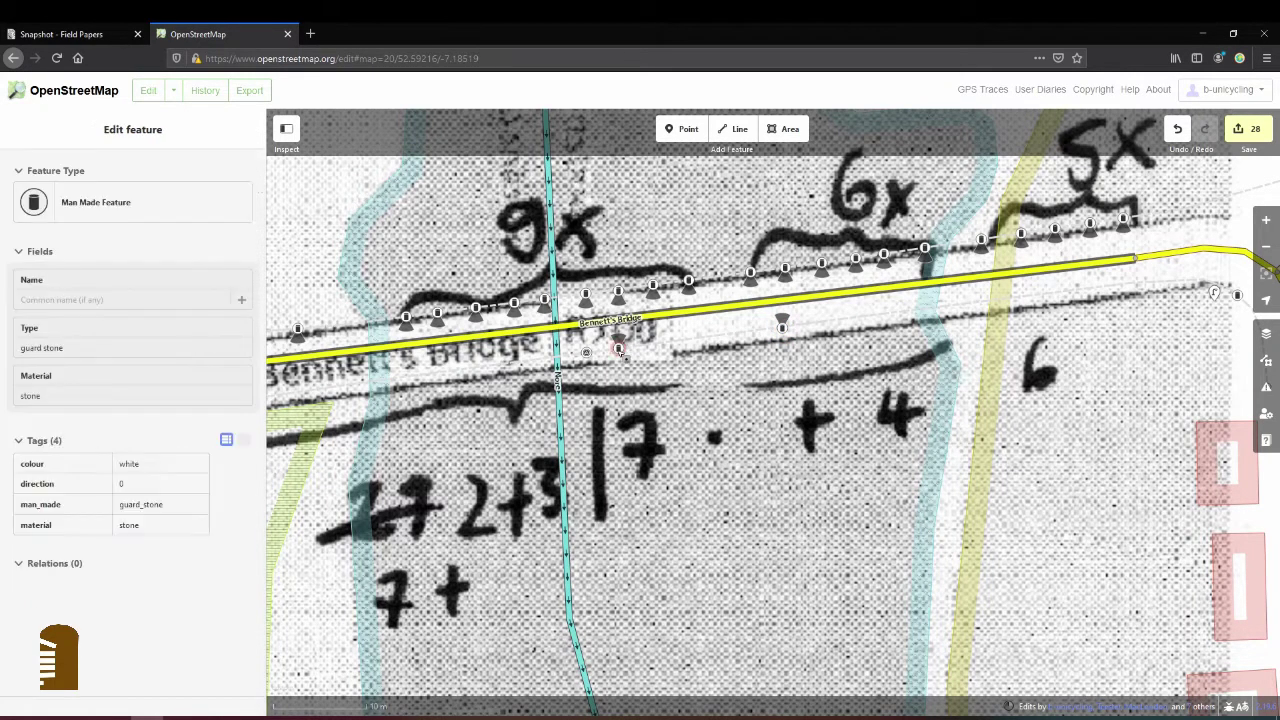
key("ctrl+c")
key("ctrl+v")
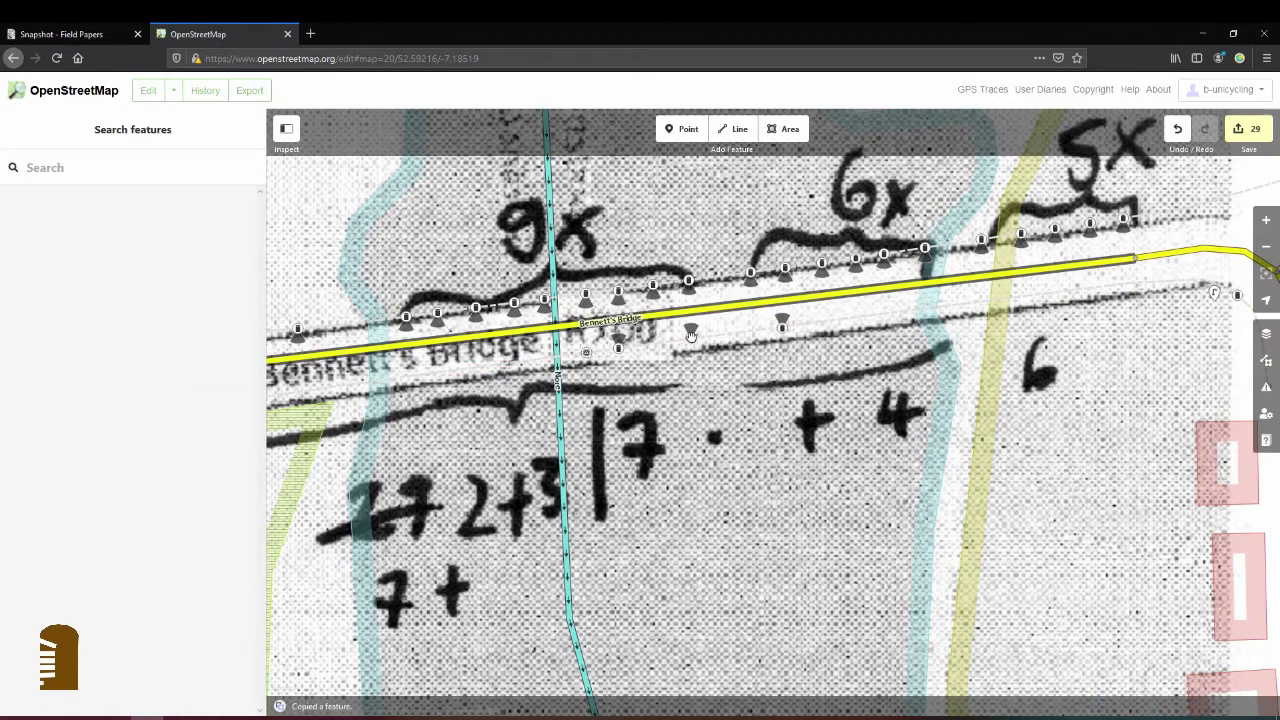
left_click(692, 341)
left_click(655, 348)
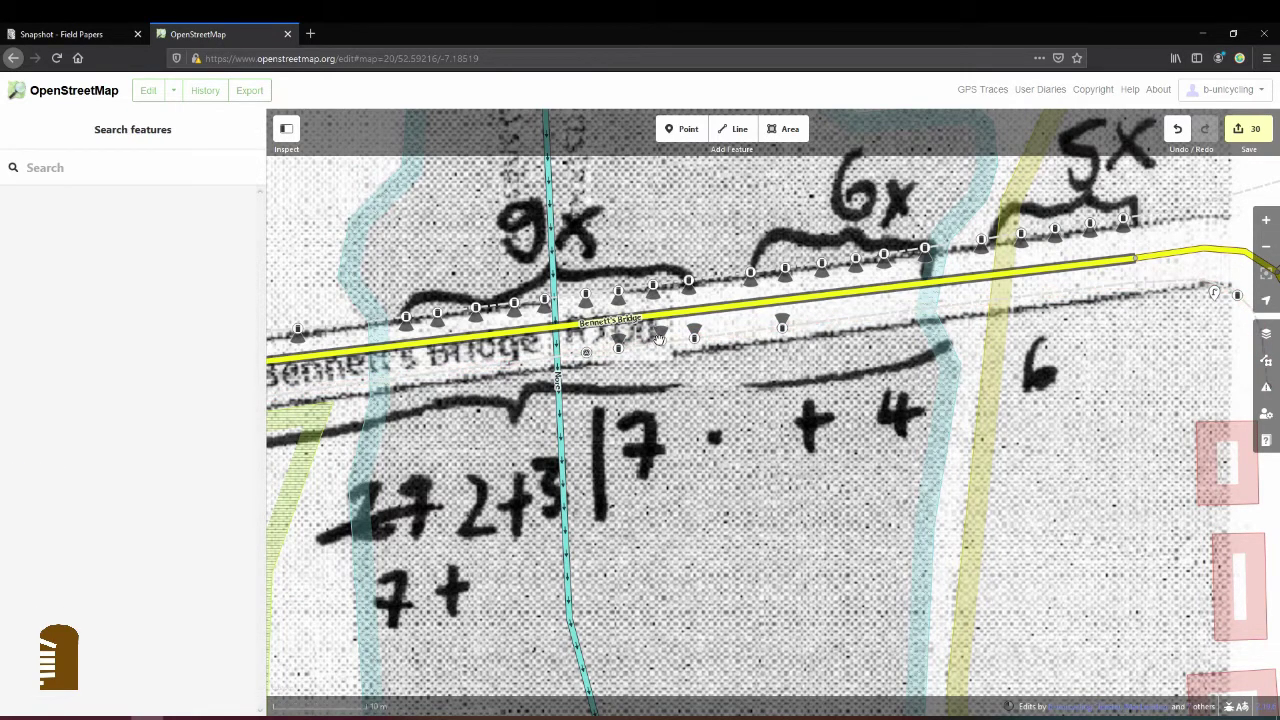
Paste two direction-0 guard stone copies onto the southern wall
left_click(652, 340)
left_click(645, 345)
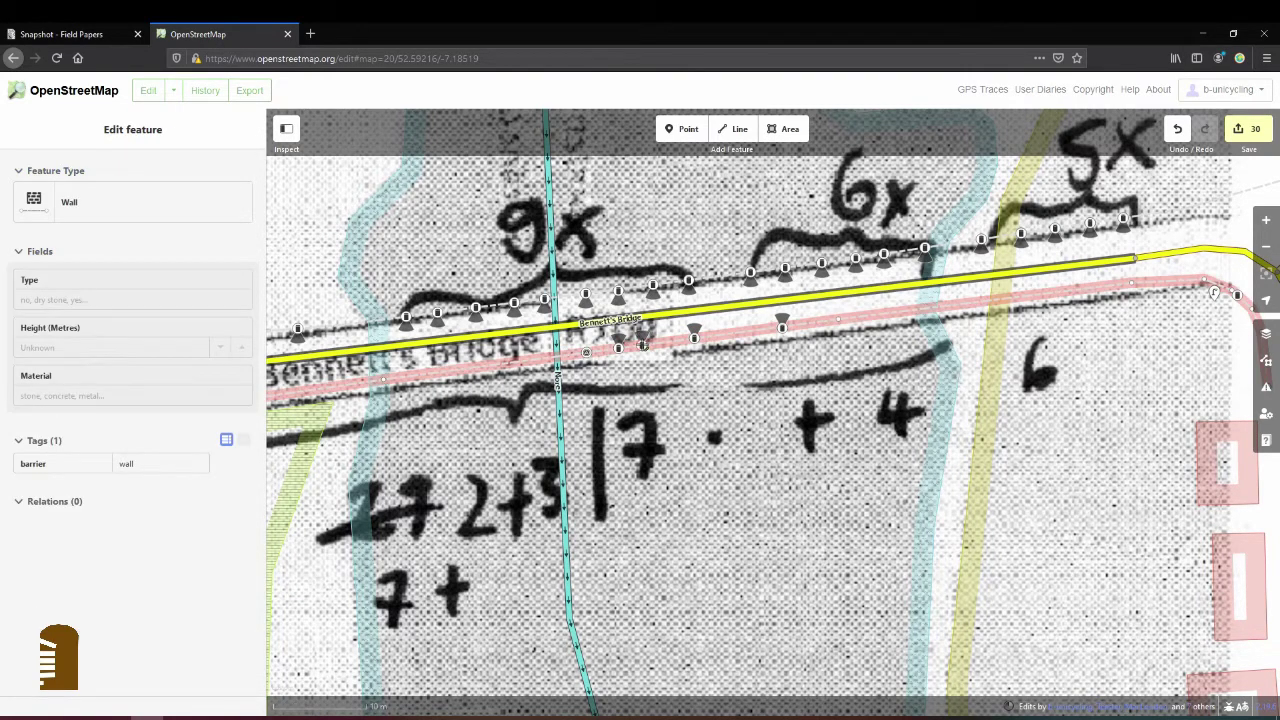
key("ctrl+v")
left_click(668, 336)
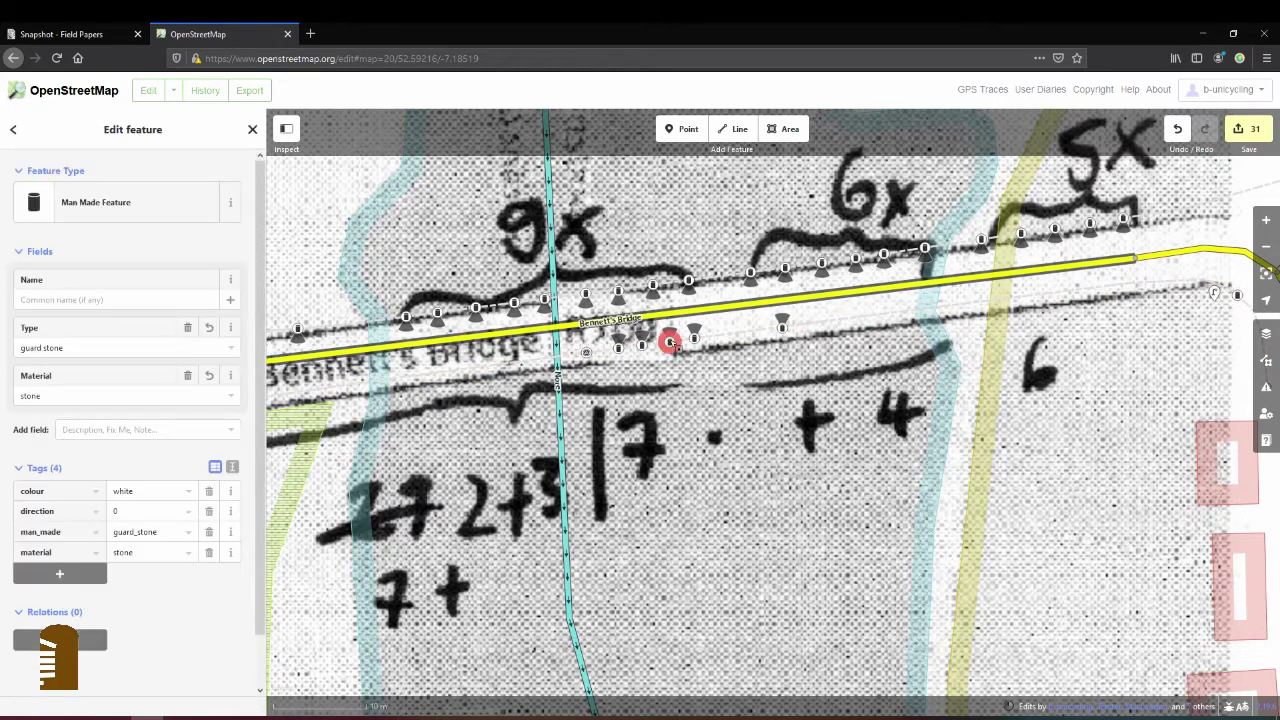
left_click(660, 346)
key("ctrl+v")
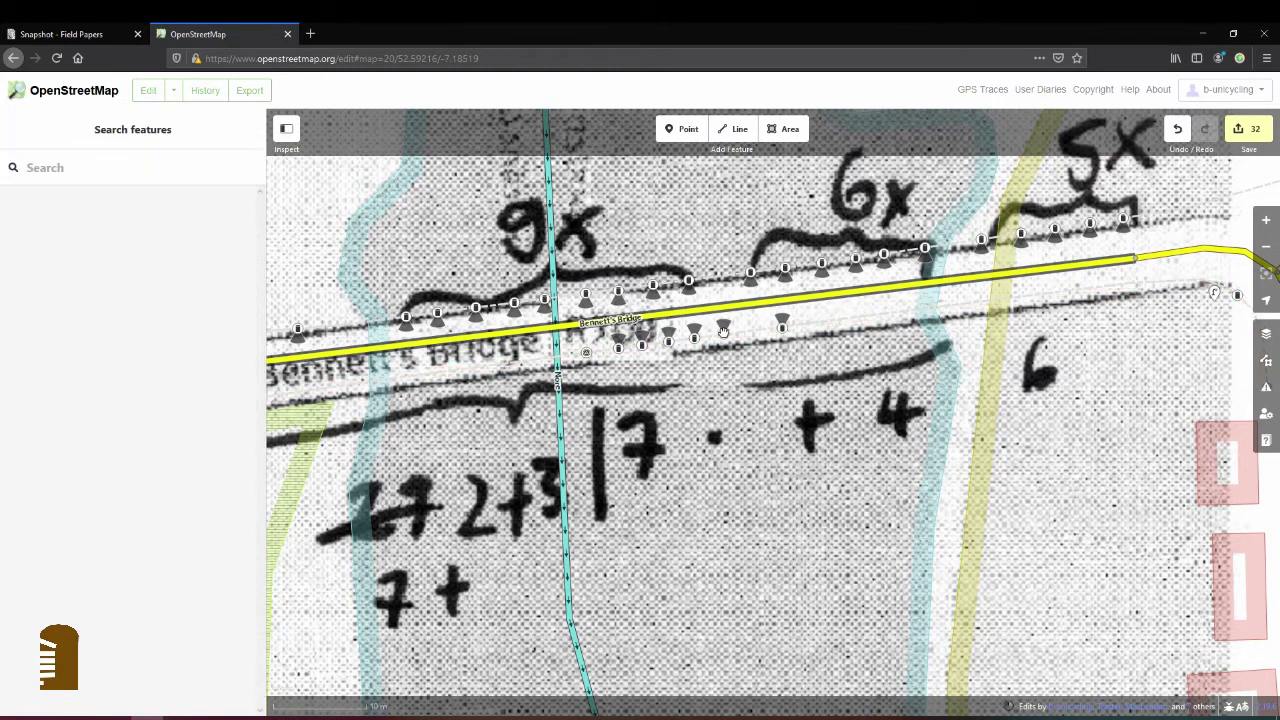
left_click(723, 331)
Check the placed stones and add another copy further east along the south wall
left_click(735, 338)
left_click(722, 330)
key("ctrl+v")
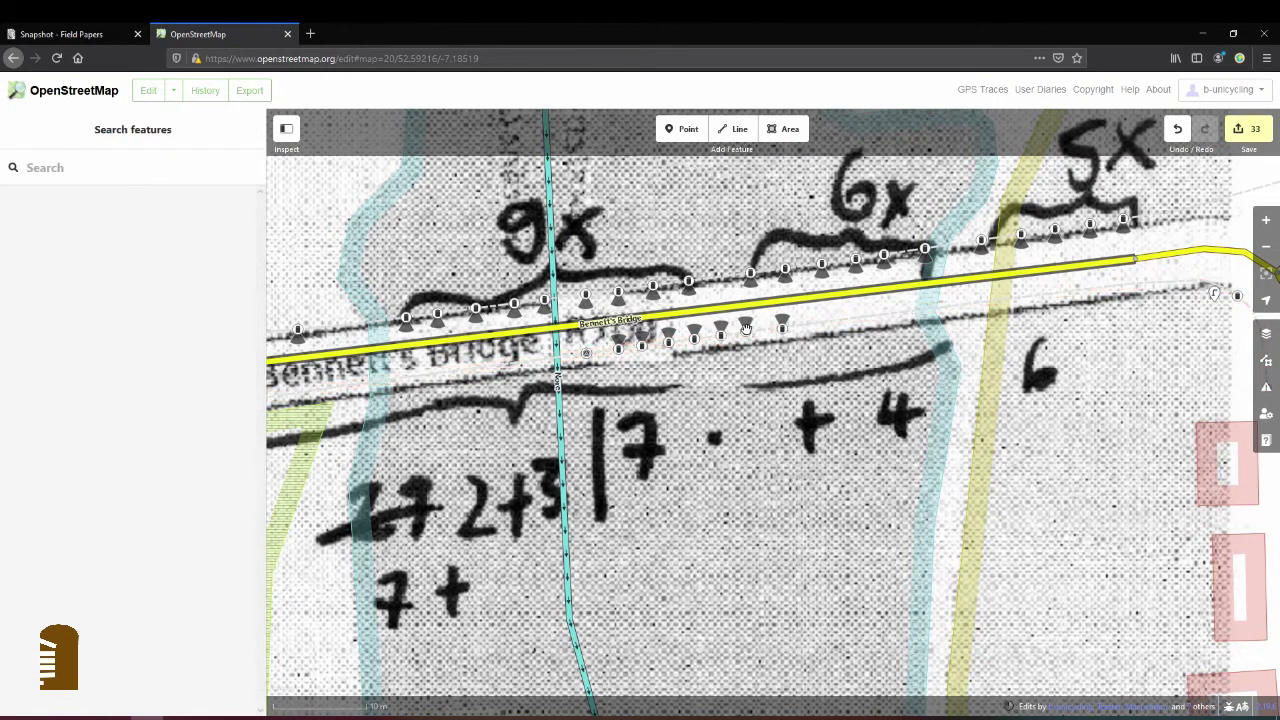
left_click(746, 328)
left_click(736, 338)
left_click(748, 328)
left_click(913, 349)
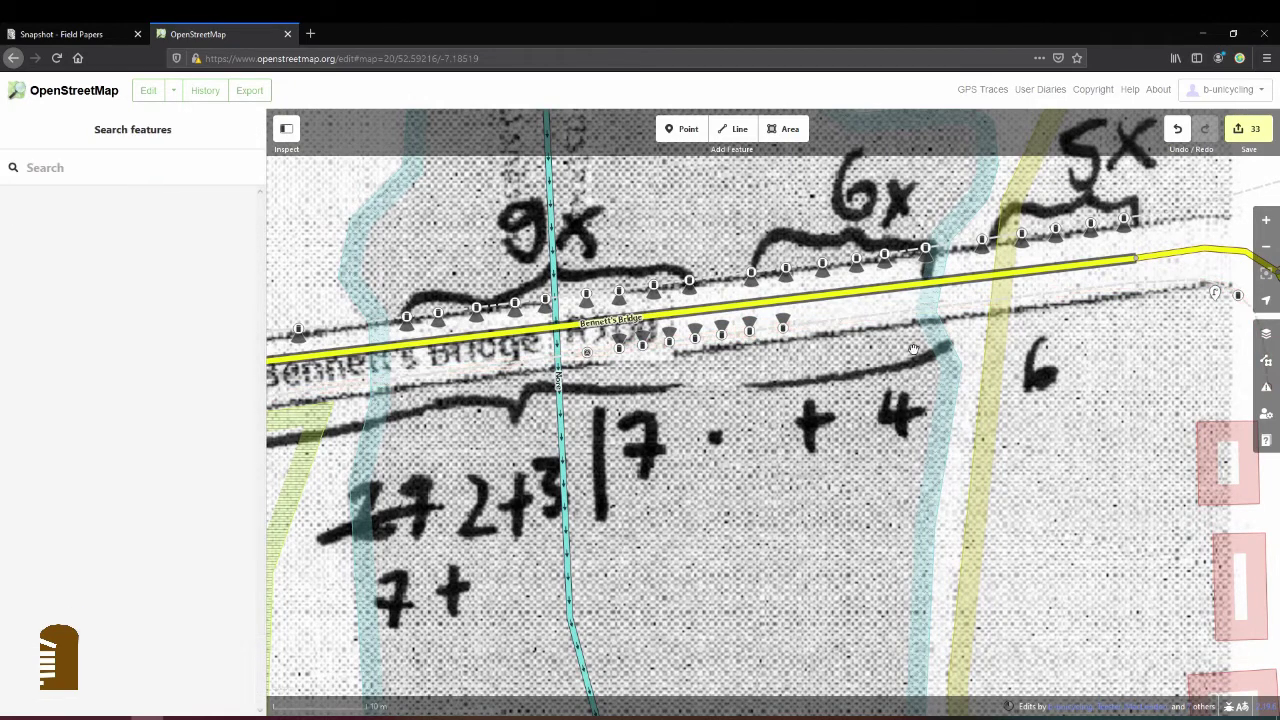
Bring the bridge's eastern end into view and paste three more guard stones on the wall
left_click_drag(900, 366, 710, 381)
key("ctrl+v")
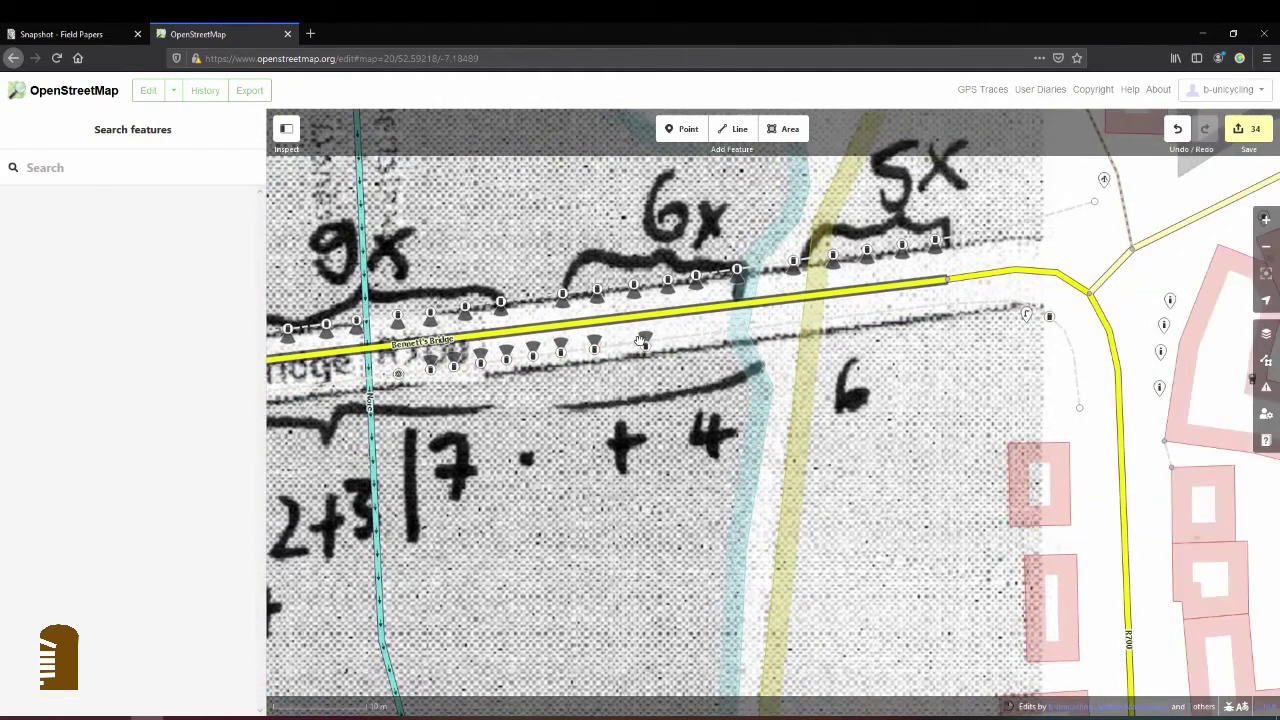
left_click(646, 345)
left_click(643, 342)
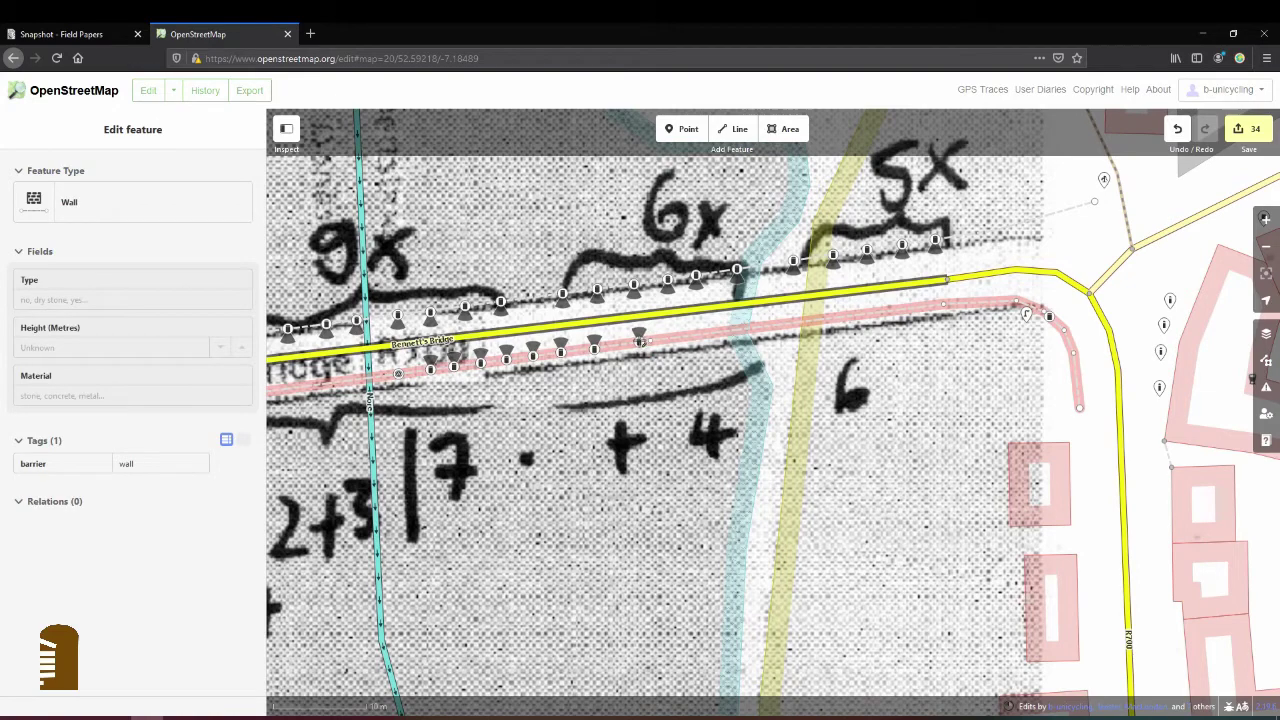
key("ctrl+v")
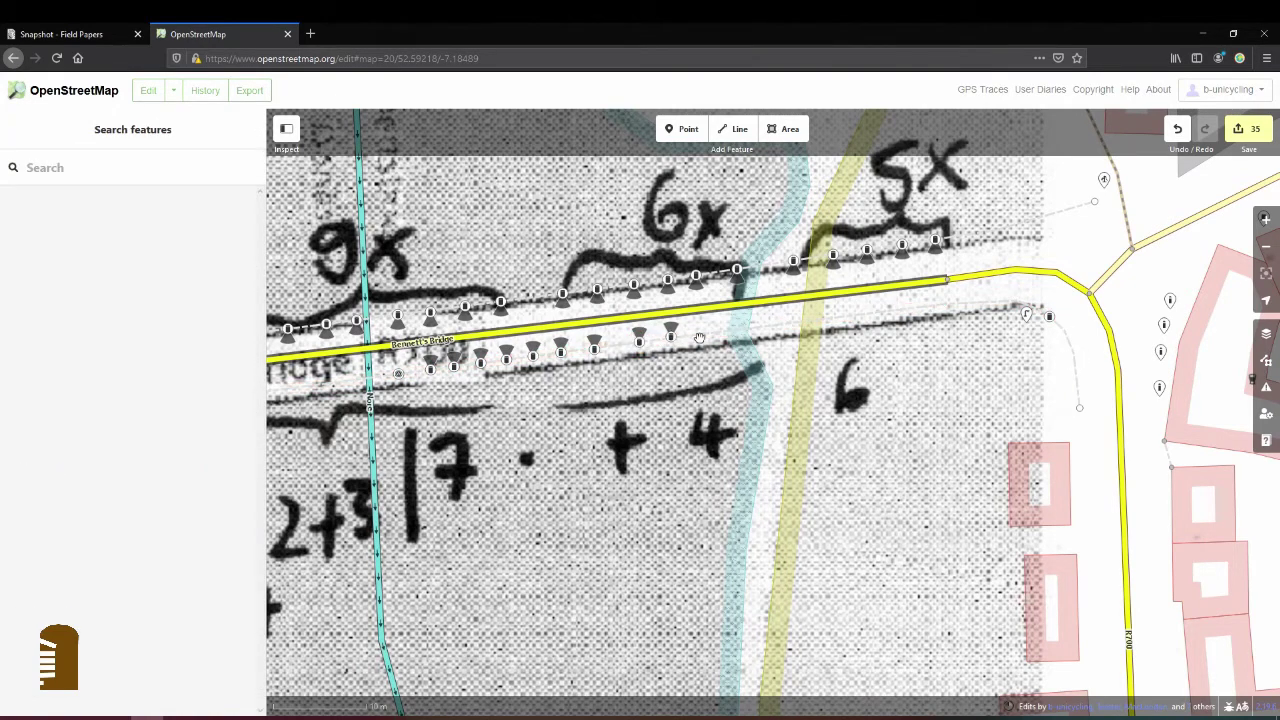
left_click(740, 330)
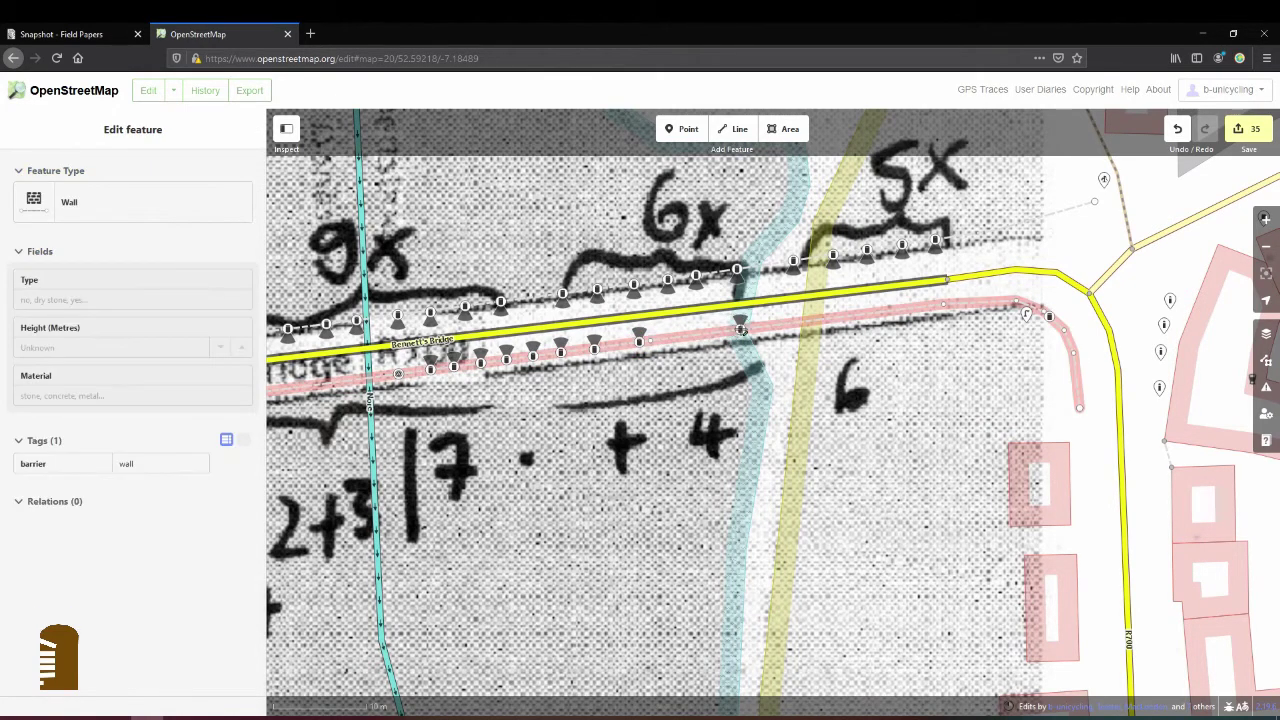
key("ctrl+v")
left_click(675, 337)
Paste more guard stone copies along the south wall toward its eastern end
key("ctrl+v")
left_click(706, 334)
key("ctrl+v")
scroll(710, 340, "right", 2)
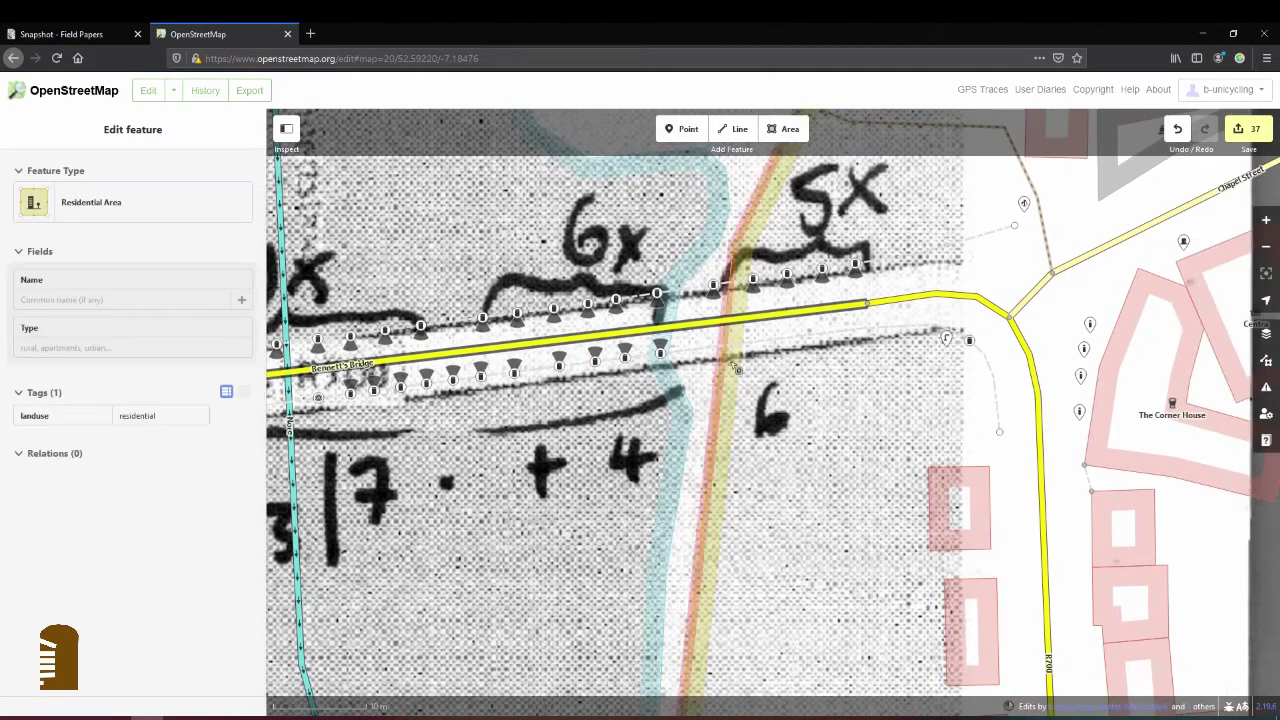
left_click(711, 346)
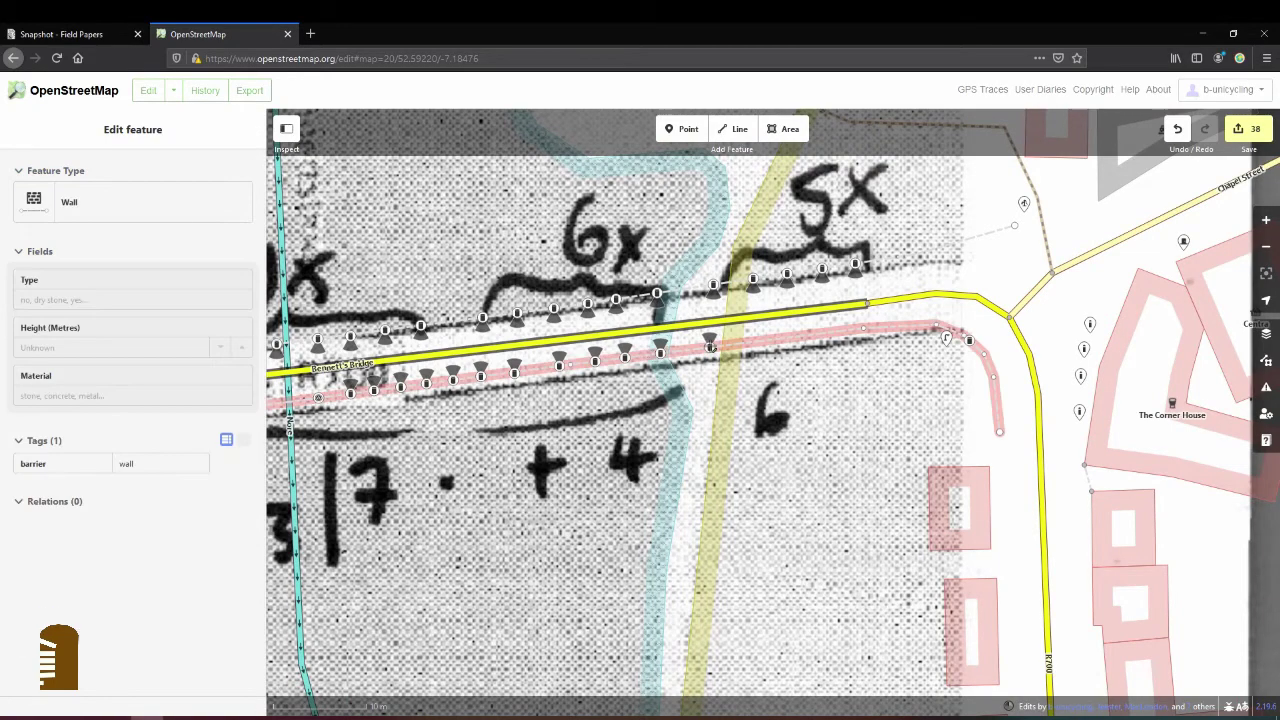
key("ctrl+v")
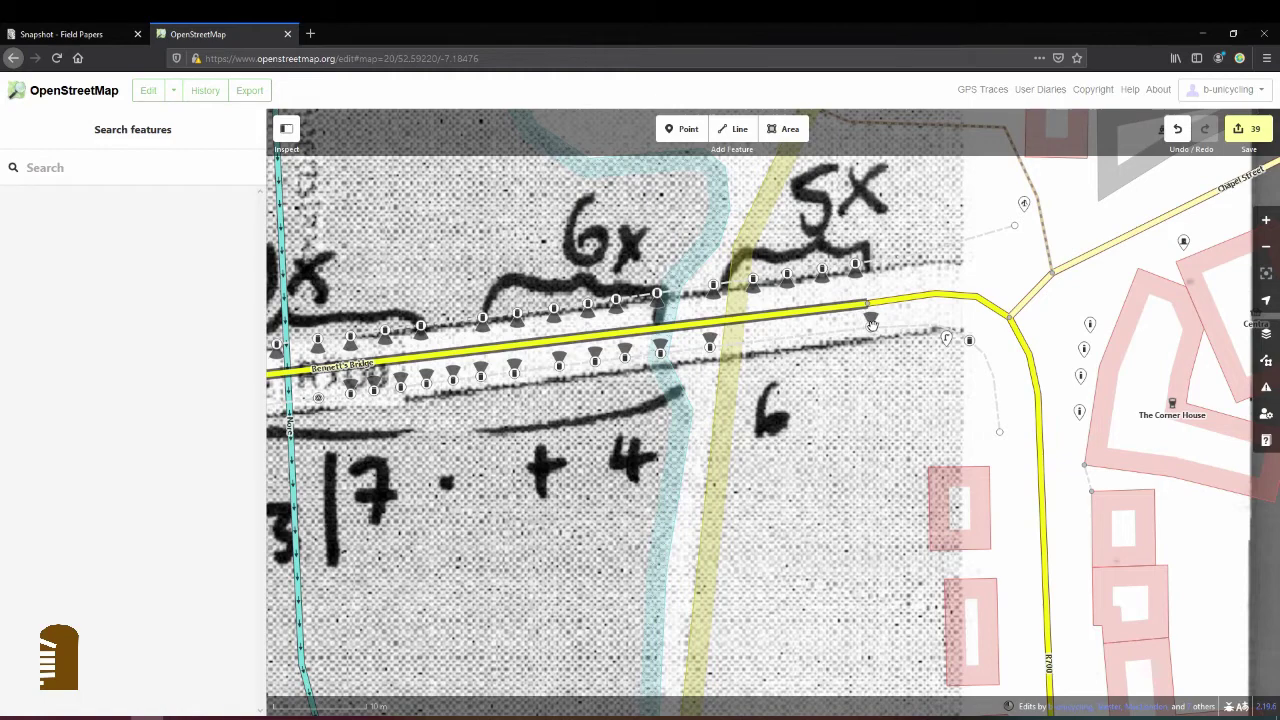
left_click(873, 322)
key("ctrl+v")
Check the wall's east end and drag the last guard stones into place near the bend
left_click(743, 343)
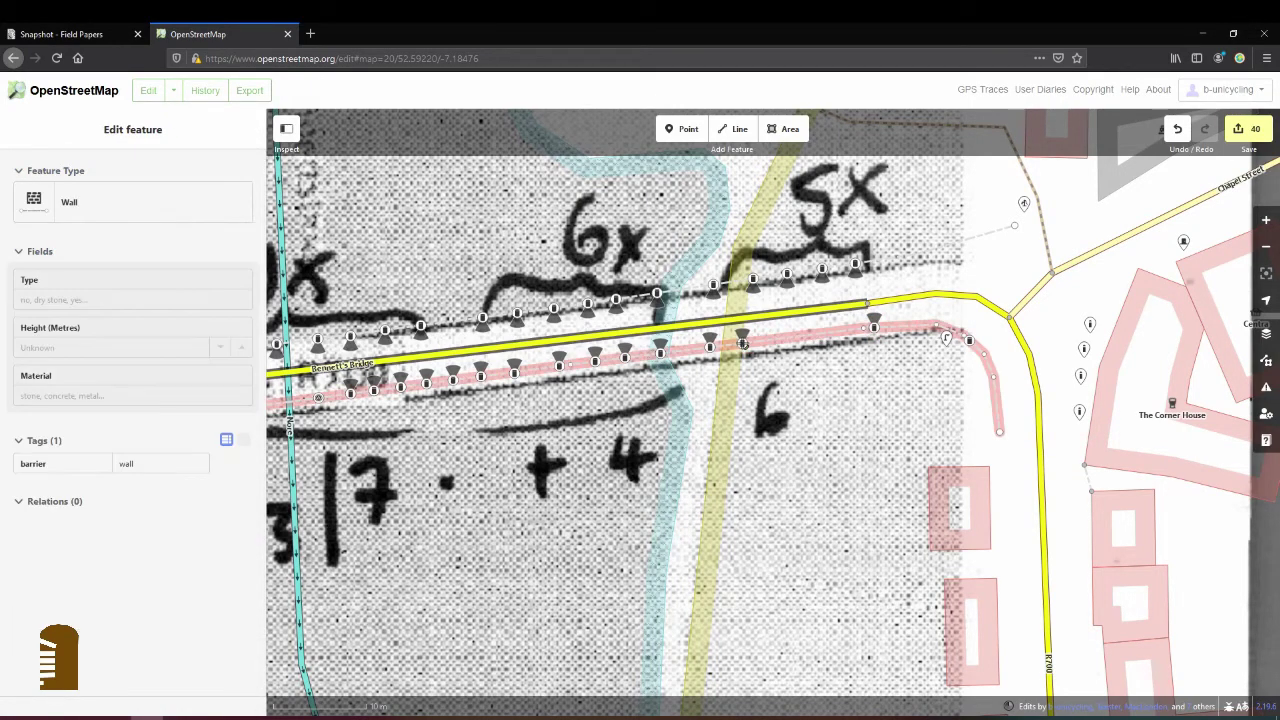
left_click(762, 337)
left_click(768, 340)
left_click_drag(770, 340, 833, 330)
left_click(800, 330)
left_click(810, 335)
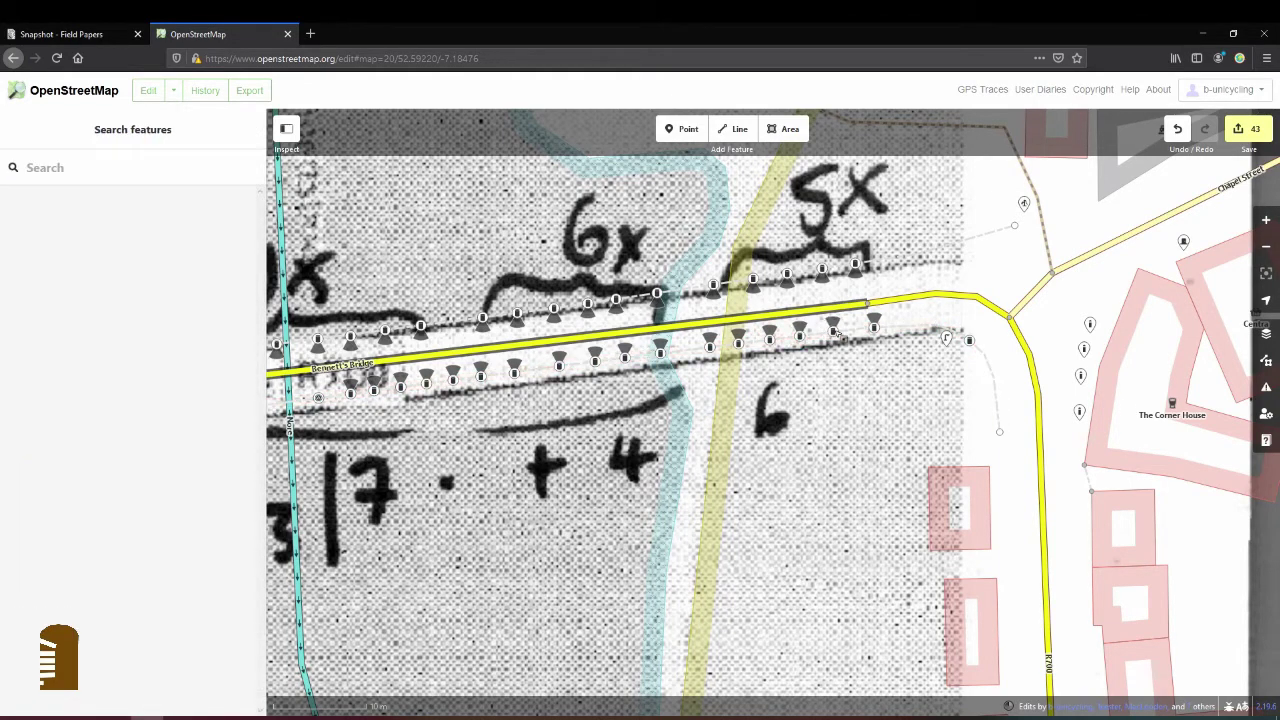
left_click(838, 334)
left_click(834, 330)
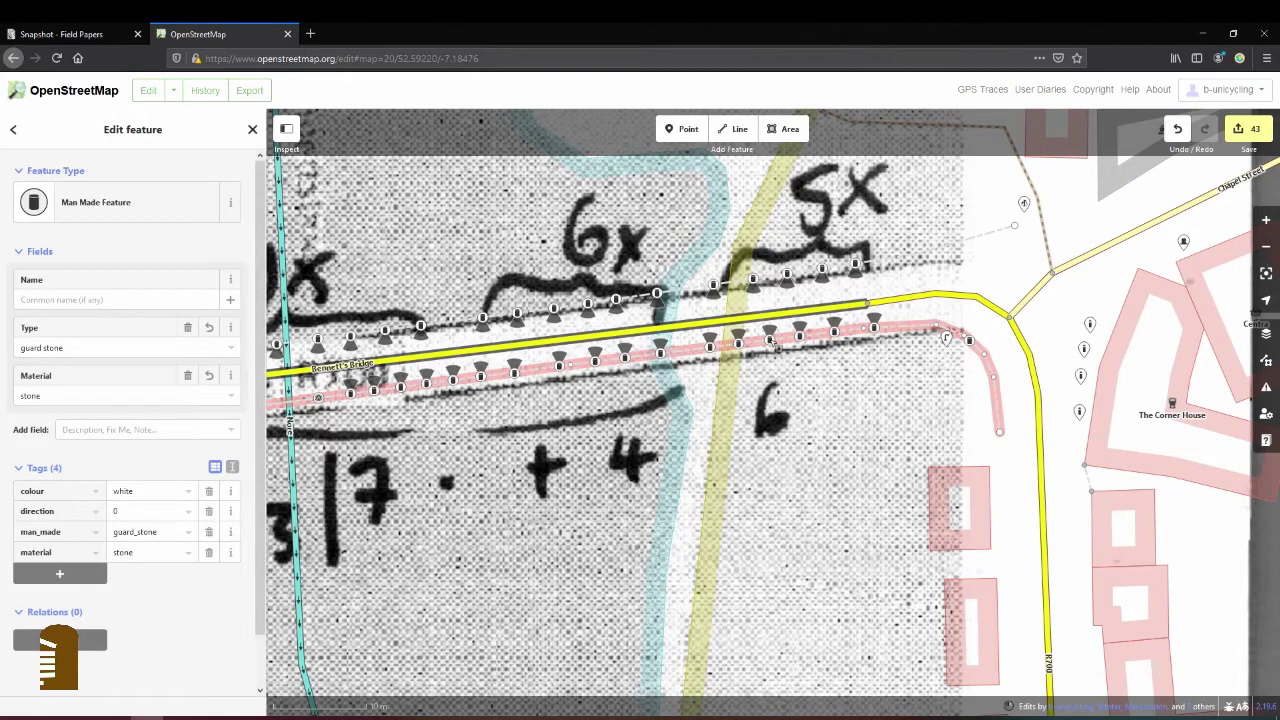
Verify the end guard stone, then pan back to the bridge's western end
key("Escape")
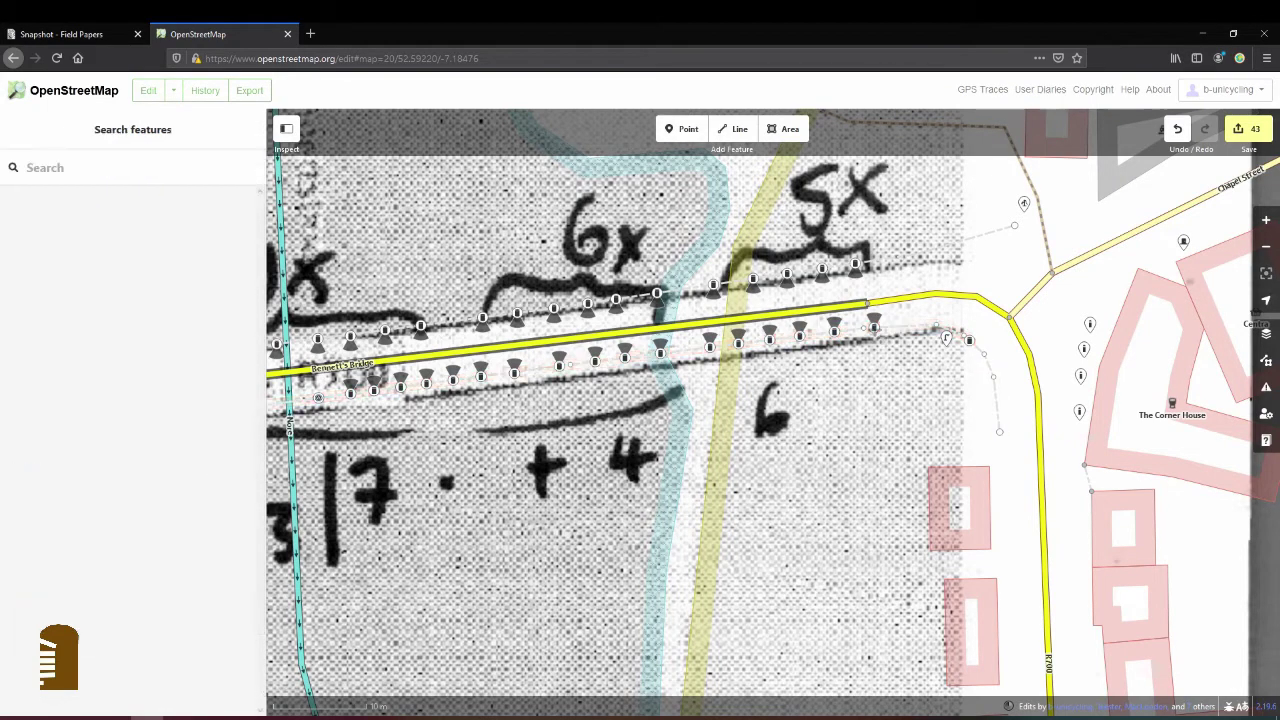
left_click(870, 327)
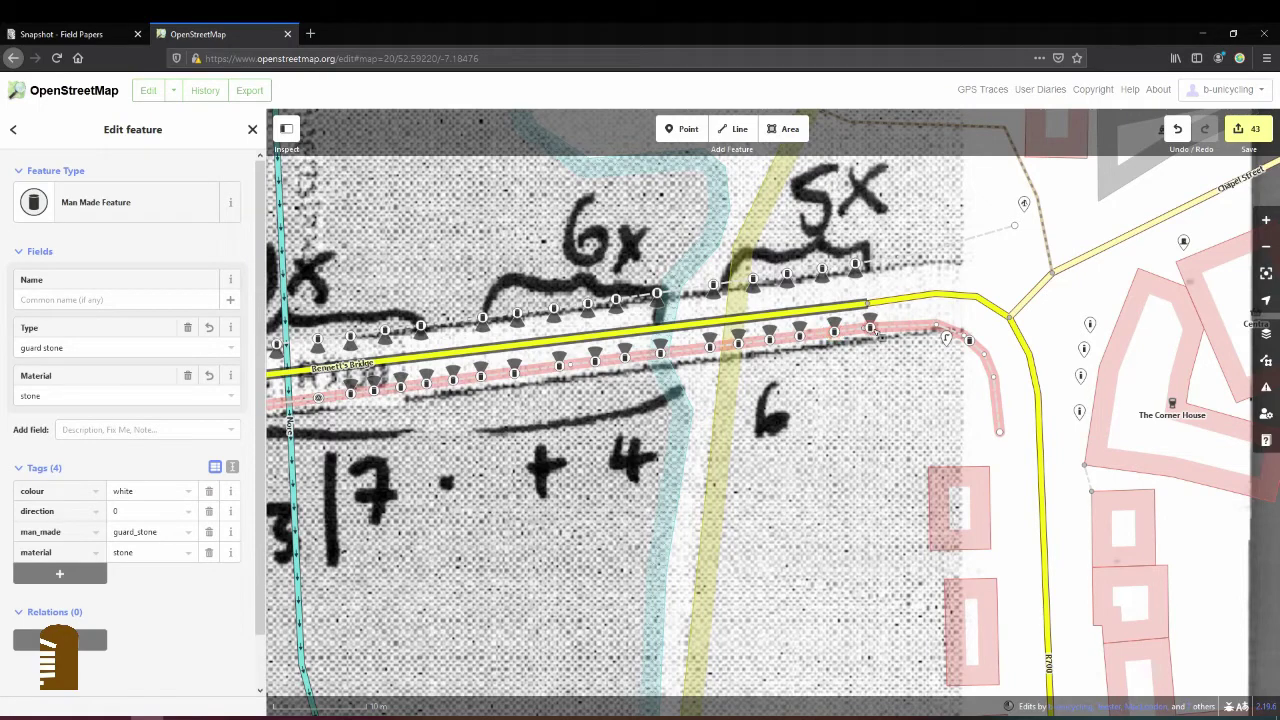
key("Escape")
left_click(836, 332)
key("Escape")
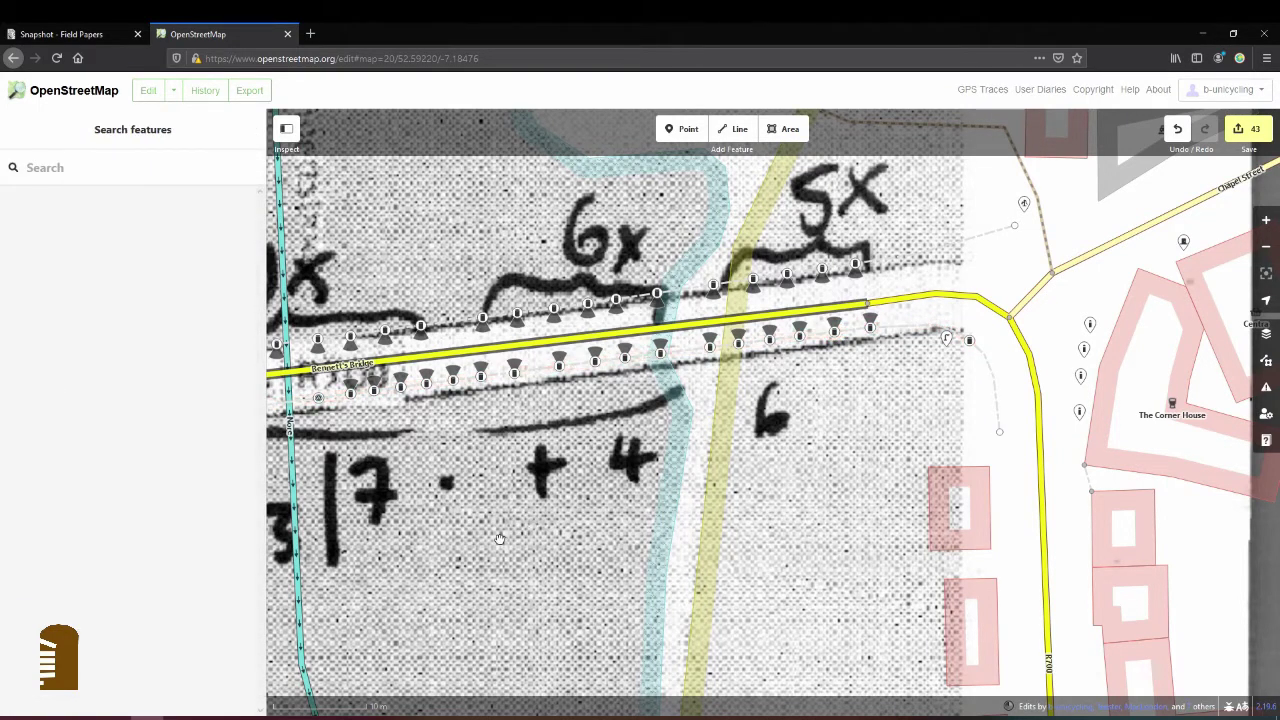
left_click_drag(480, 577, 937, 492)
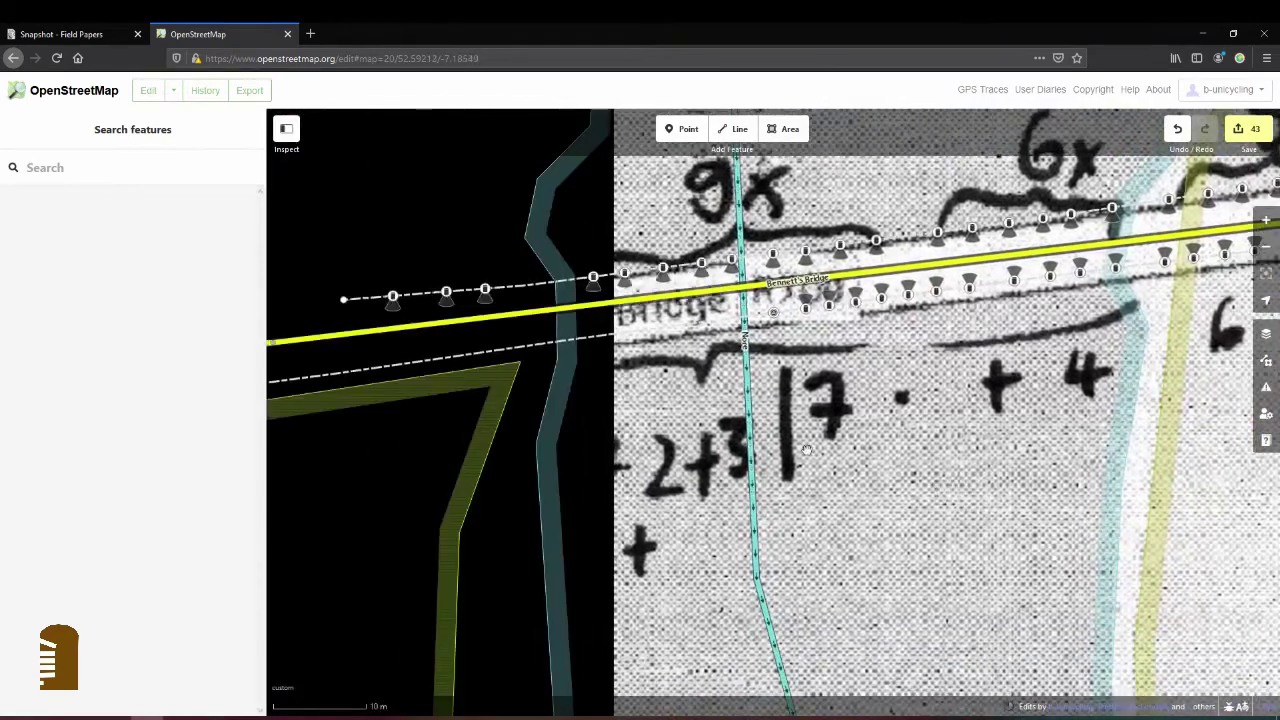
Paste a guard stone onto the southern wall and slide a stray stone along the wall
scroll(681, 428, "left", 3)
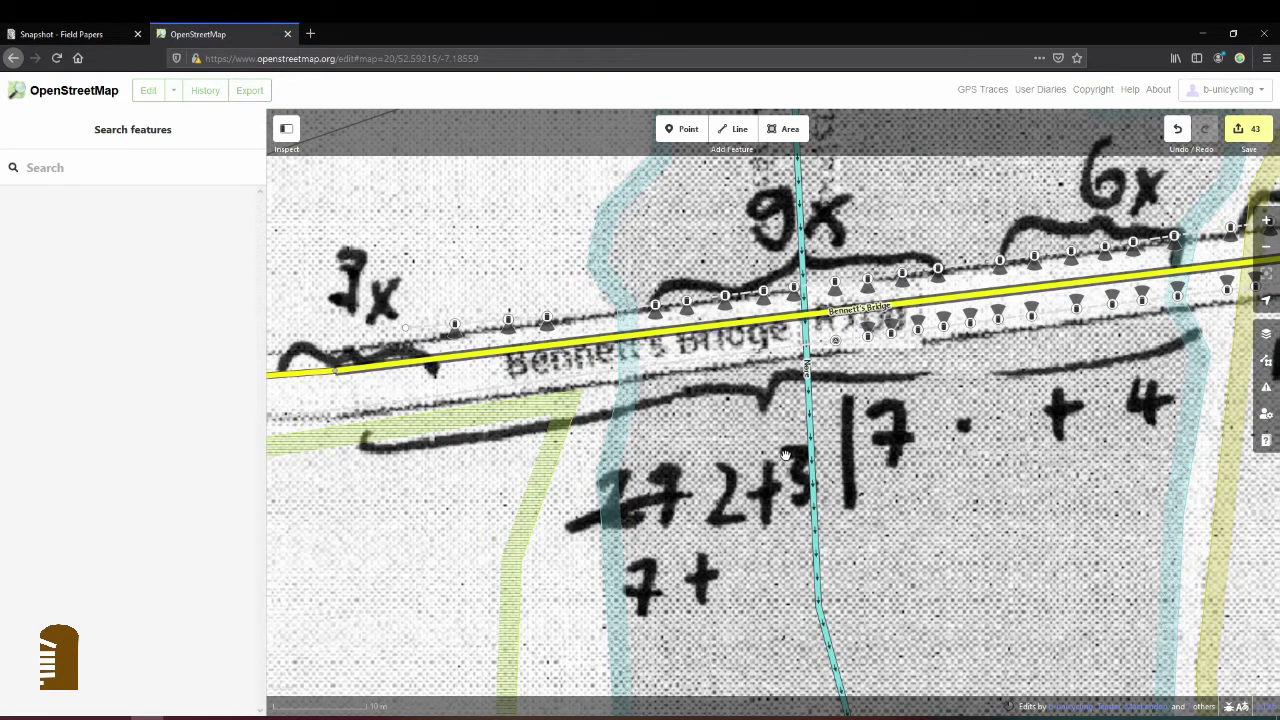
key("ctrl+v")
left_click(812, 346)
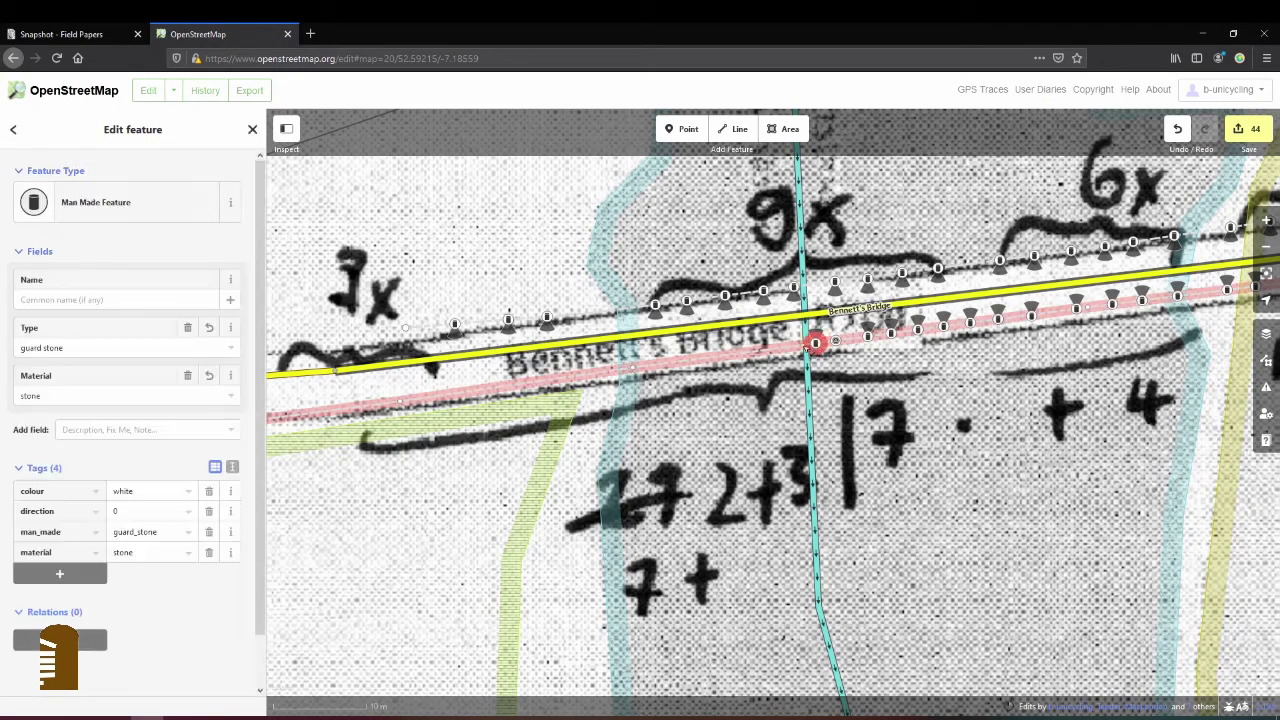
left_click(763, 347)
left_click(763, 347)
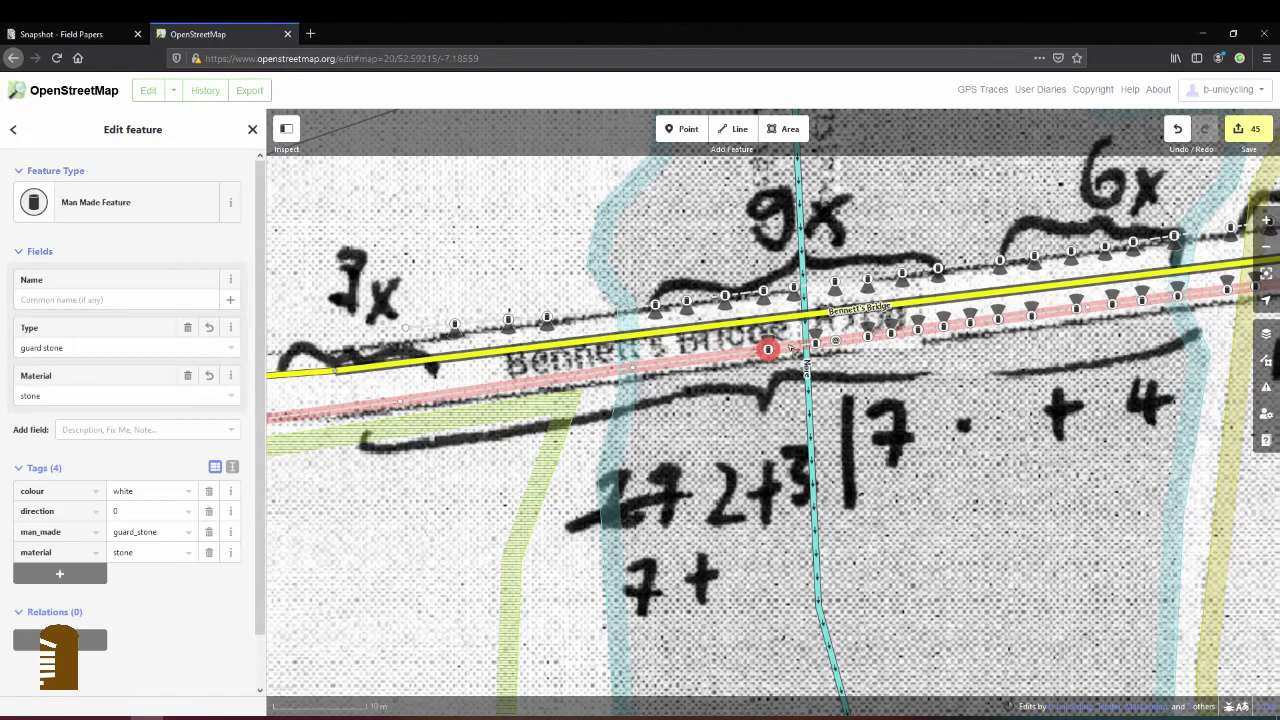
left_click_drag(765, 347, 797, 344)
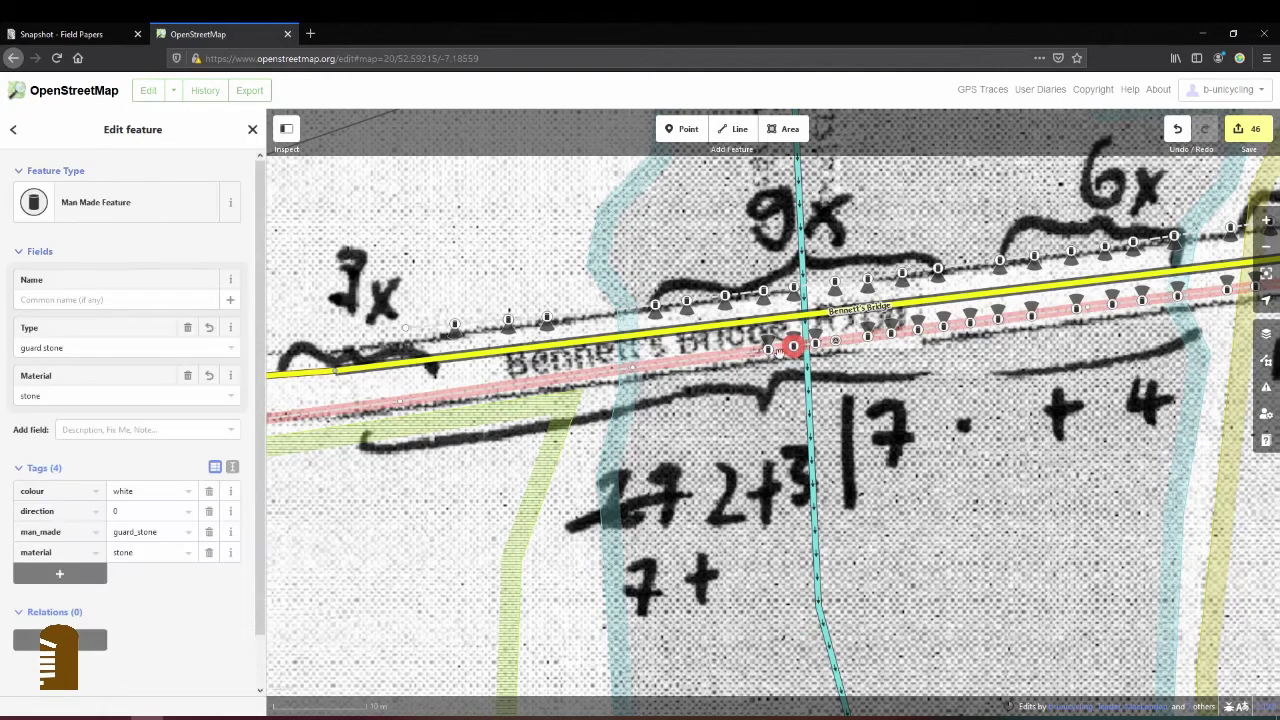
left_click(713, 360)
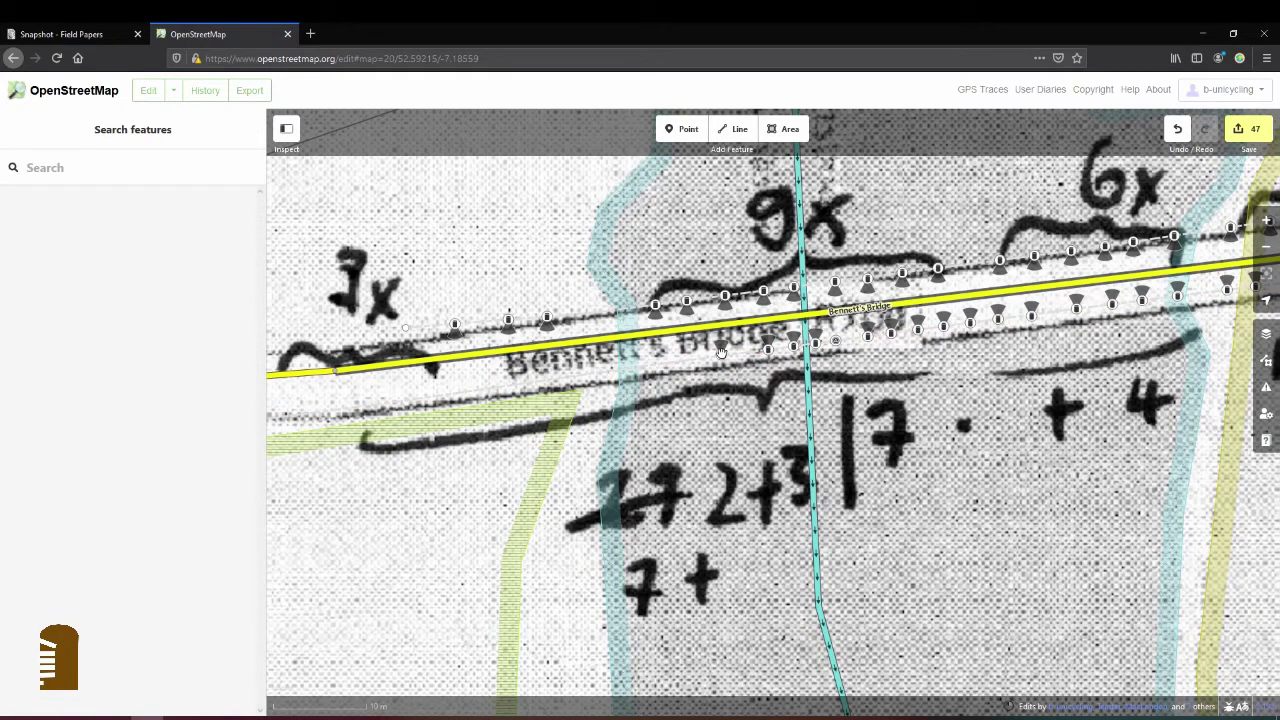
Move another loose guard stone left onto the southern wall and check the nearby wall nodes
left_click(723, 352)
left_click_drag(723, 352, 706, 357)
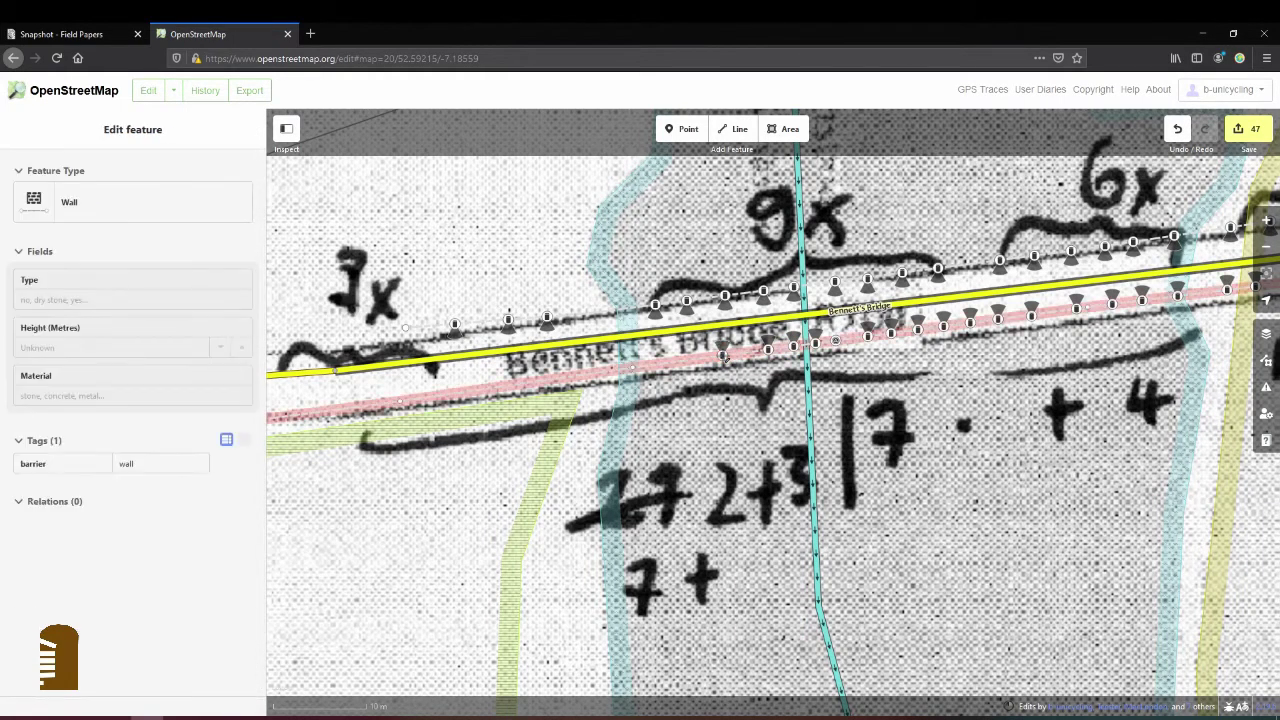
left_click(697, 360)
left_click(686, 357)
key("Escape")
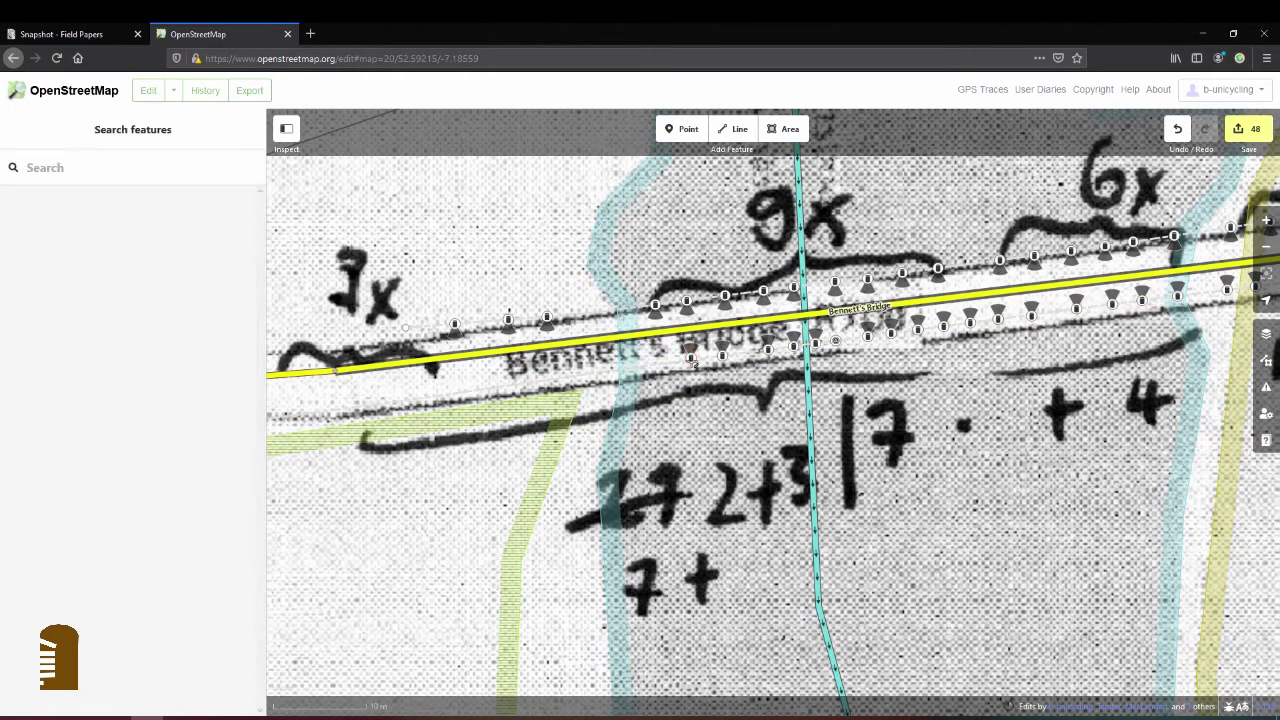
left_click(692, 364)
left_click(693, 366)
key("Escape")
Shift the view to the bridge's west end and select the guard stone west of the stream
left_click_drag(686, 420, 848, 376)
left_click(775, 370)
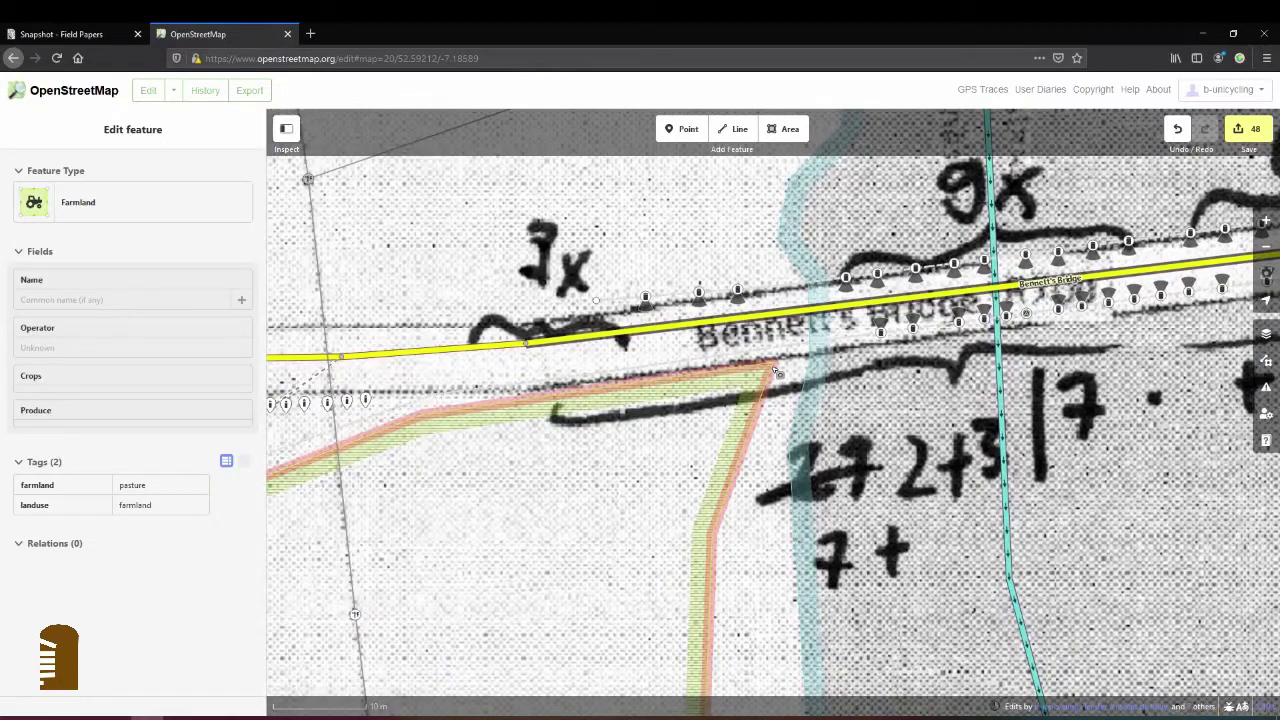
left_click(778, 367)
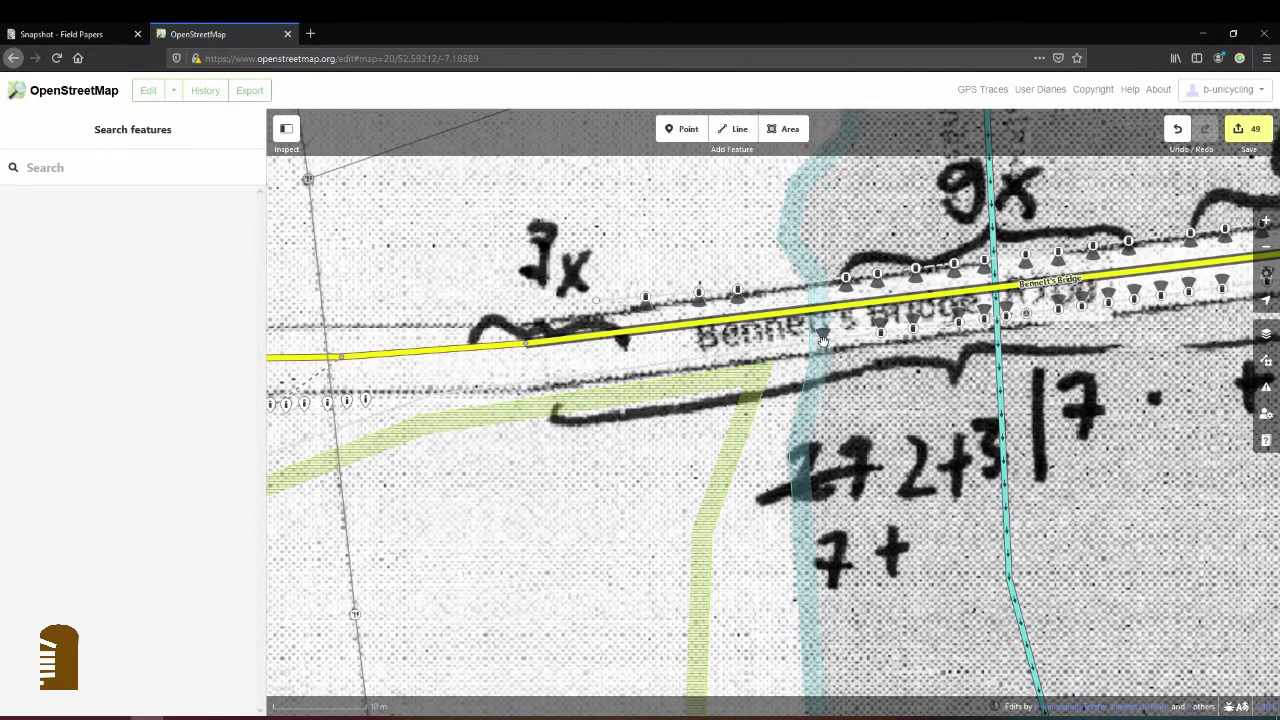
left_click(822, 341)
left_click(816, 341)
key("Escape")
left_click_drag(786, 343, 793, 342)
left_click(793, 342)
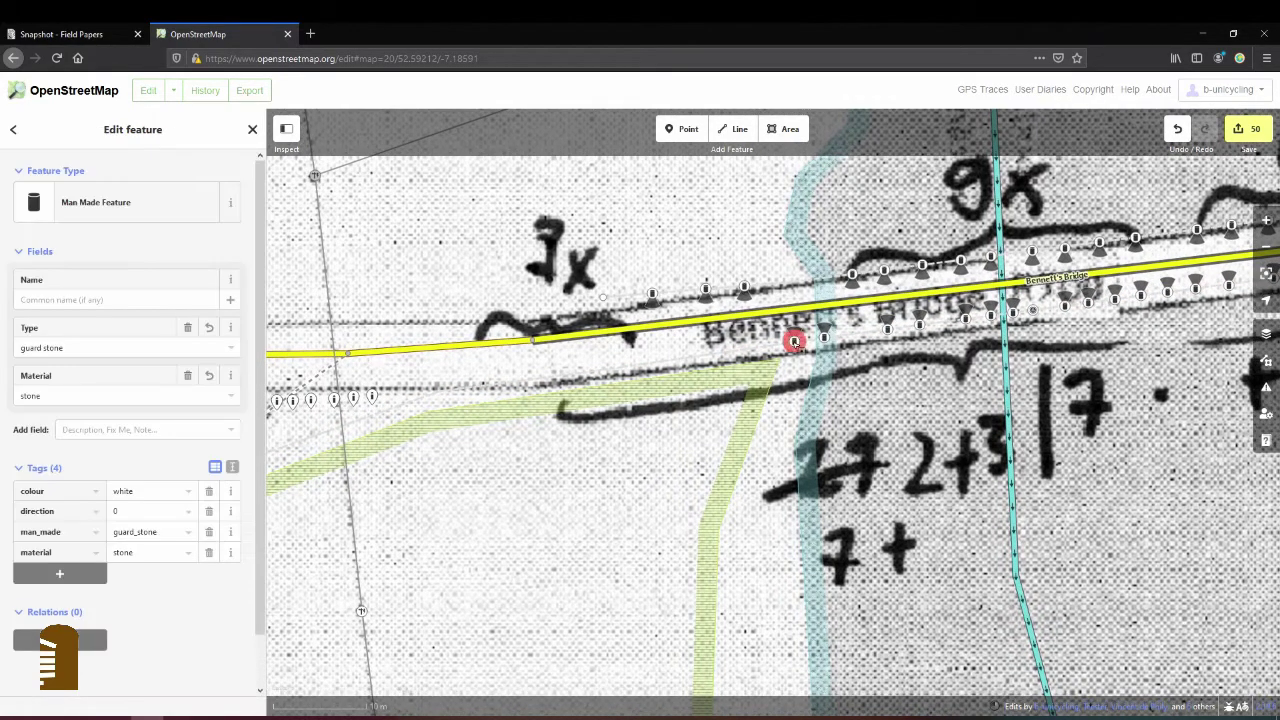
Copy that guard stone and place five copies westward along the southern wall
key("ctrl+c")
key("ctrl+v")
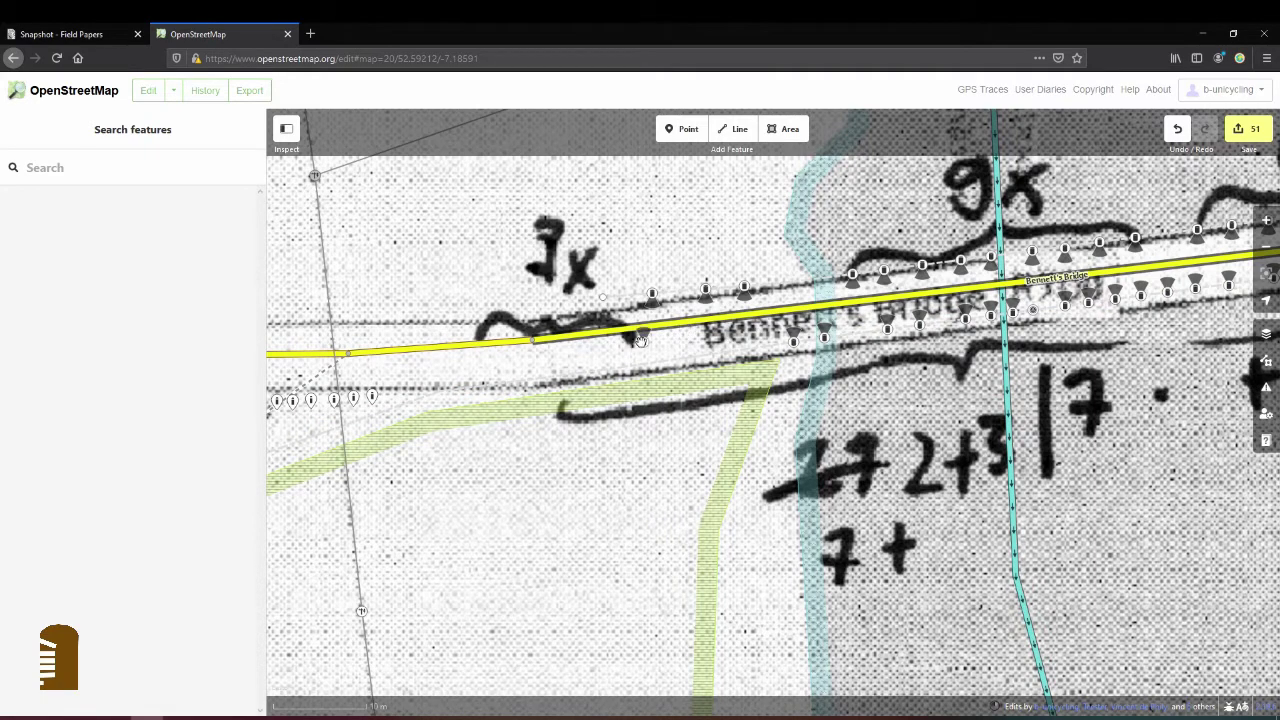
left_click(628, 364)
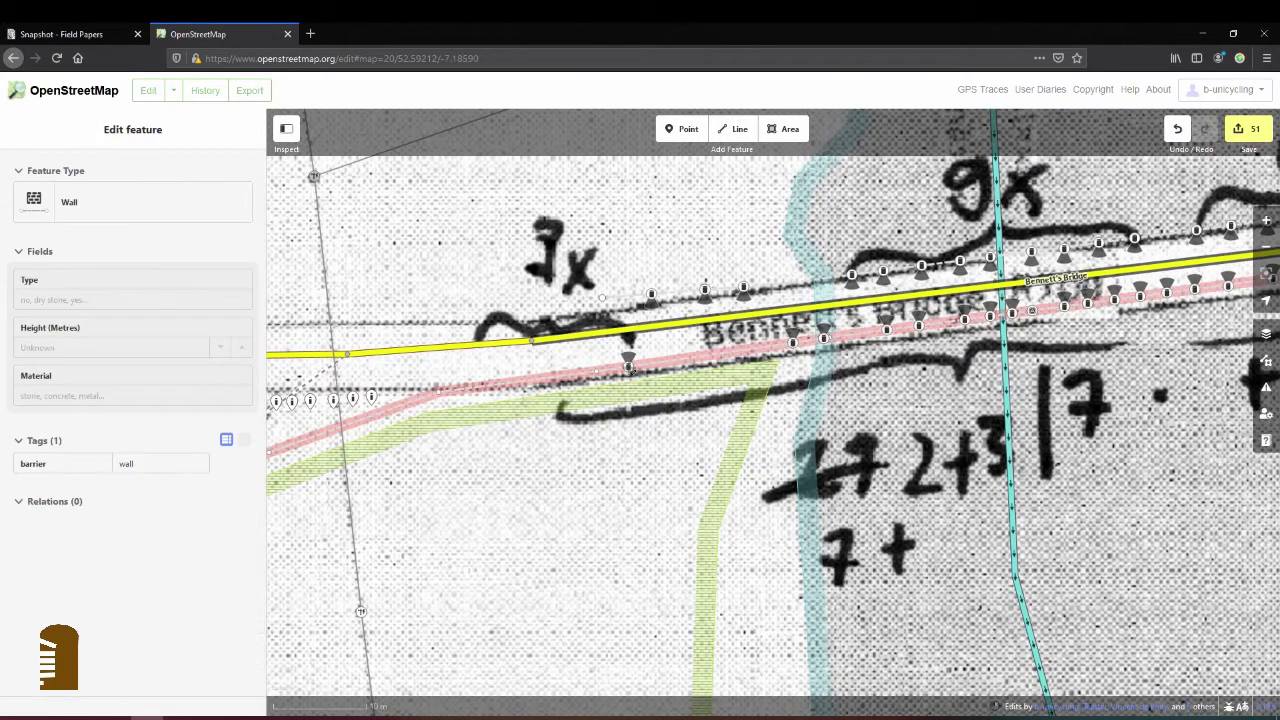
key("ctrl+v")
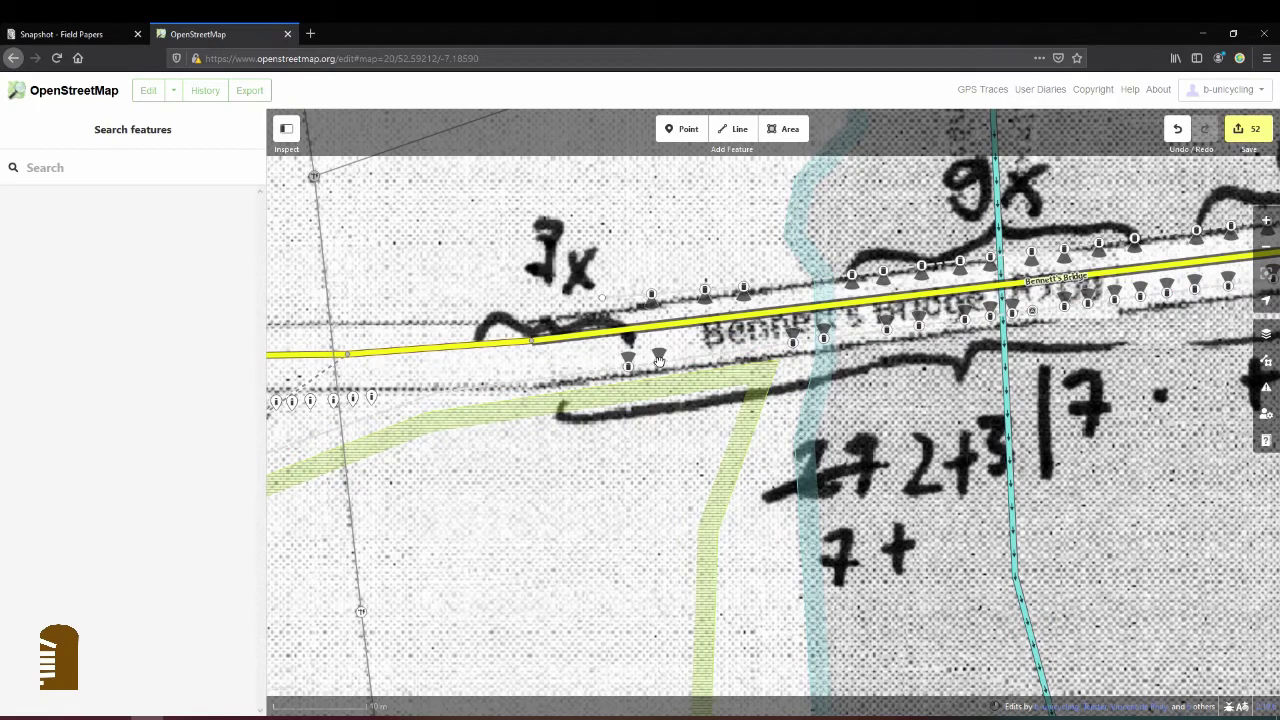
left_click(659, 360)
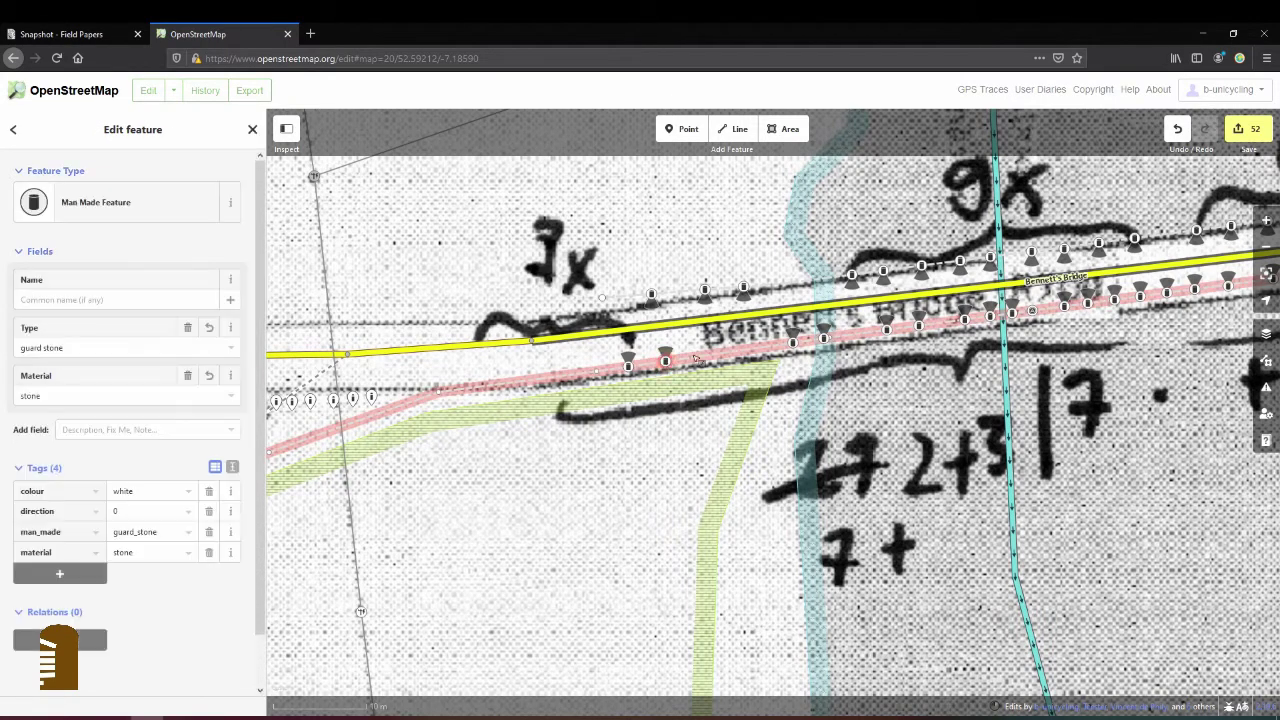
key("ctrl+v")
left_click(699, 356)
key("ctrl+v")
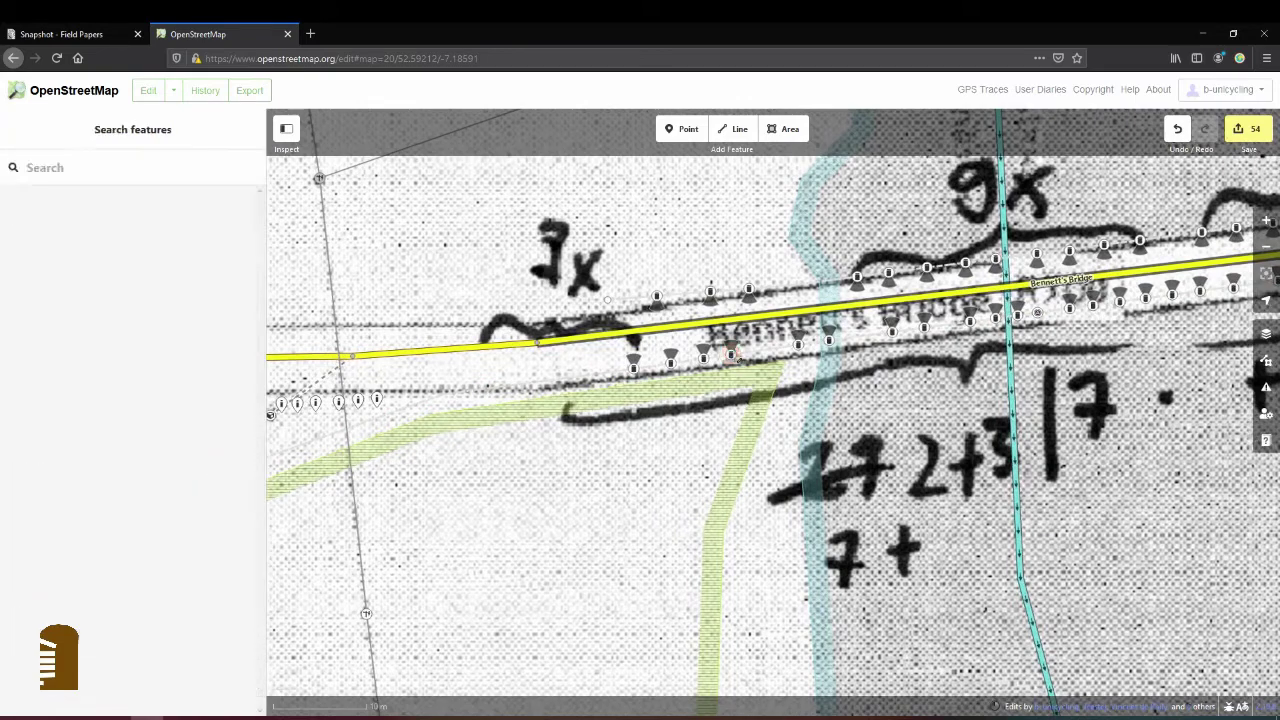
left_click(731, 355)
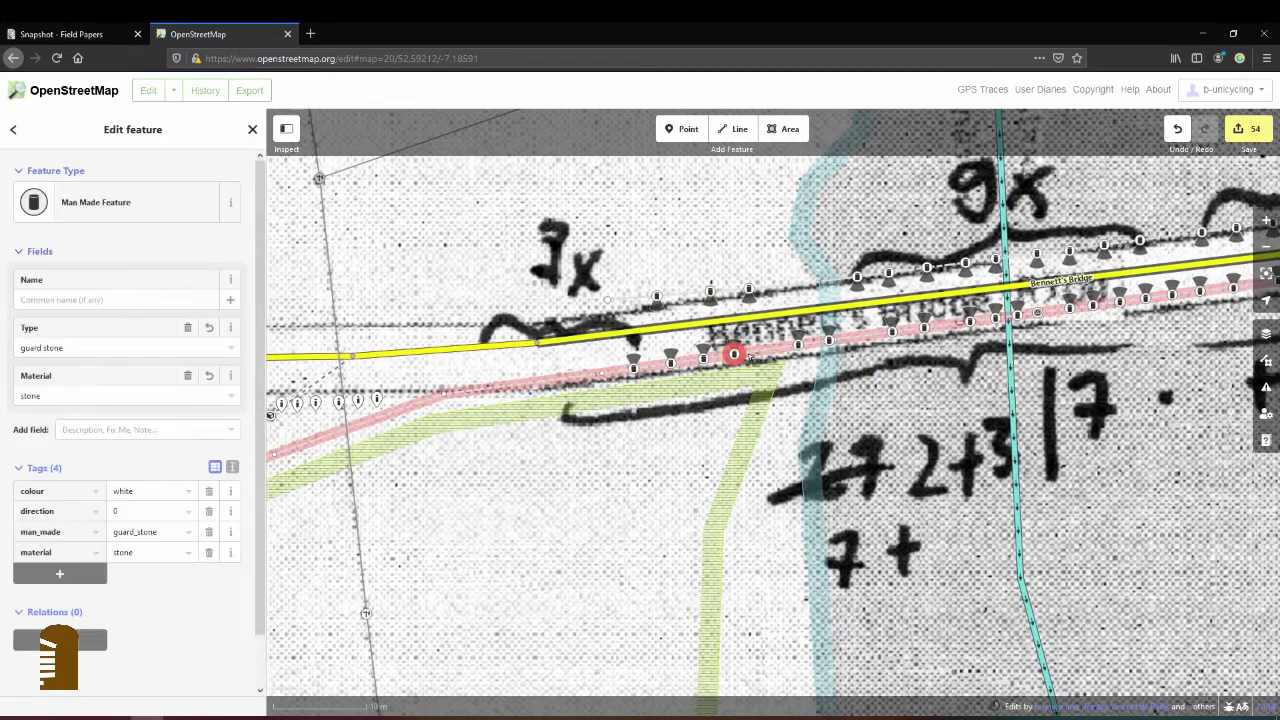
key("ctrl+v")
left_click(764, 348)
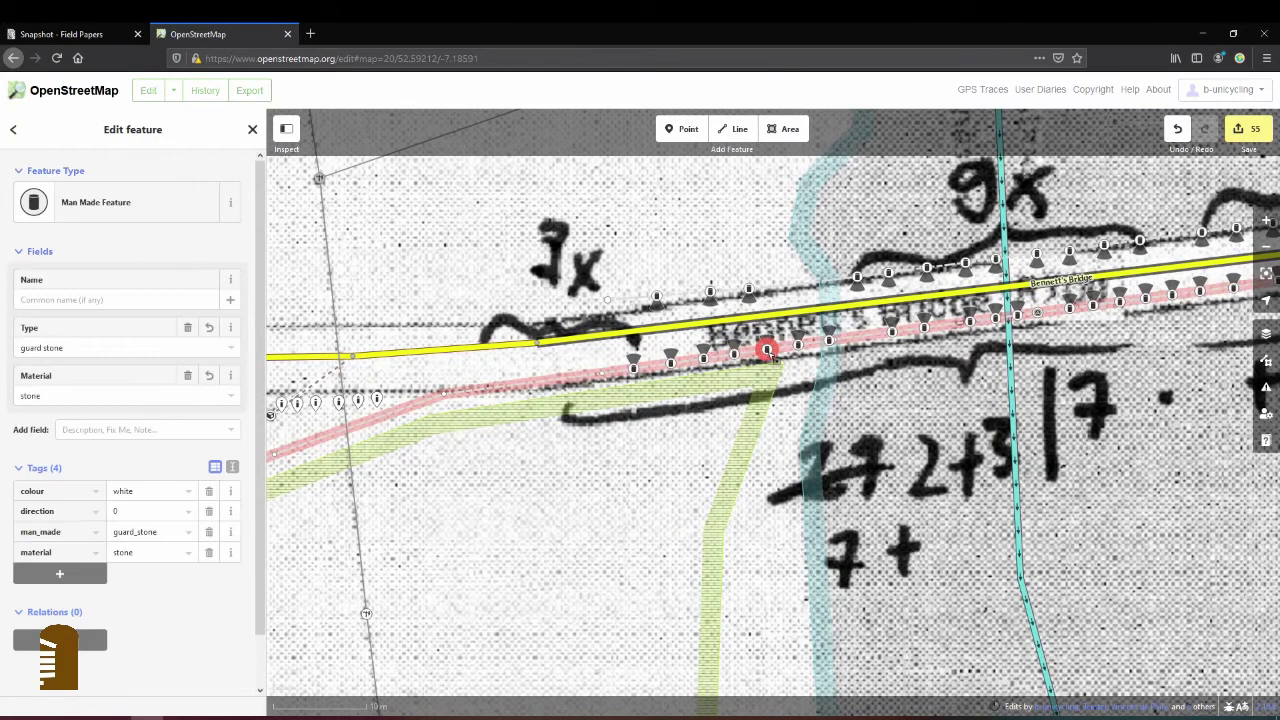
key("Escape")
Zoom out and pan west past the R700 and its wall to show Kilkenny House and Danesfort Road
scroll(887, 328, "down", 5)
scroll(887, 328, "down", 2)
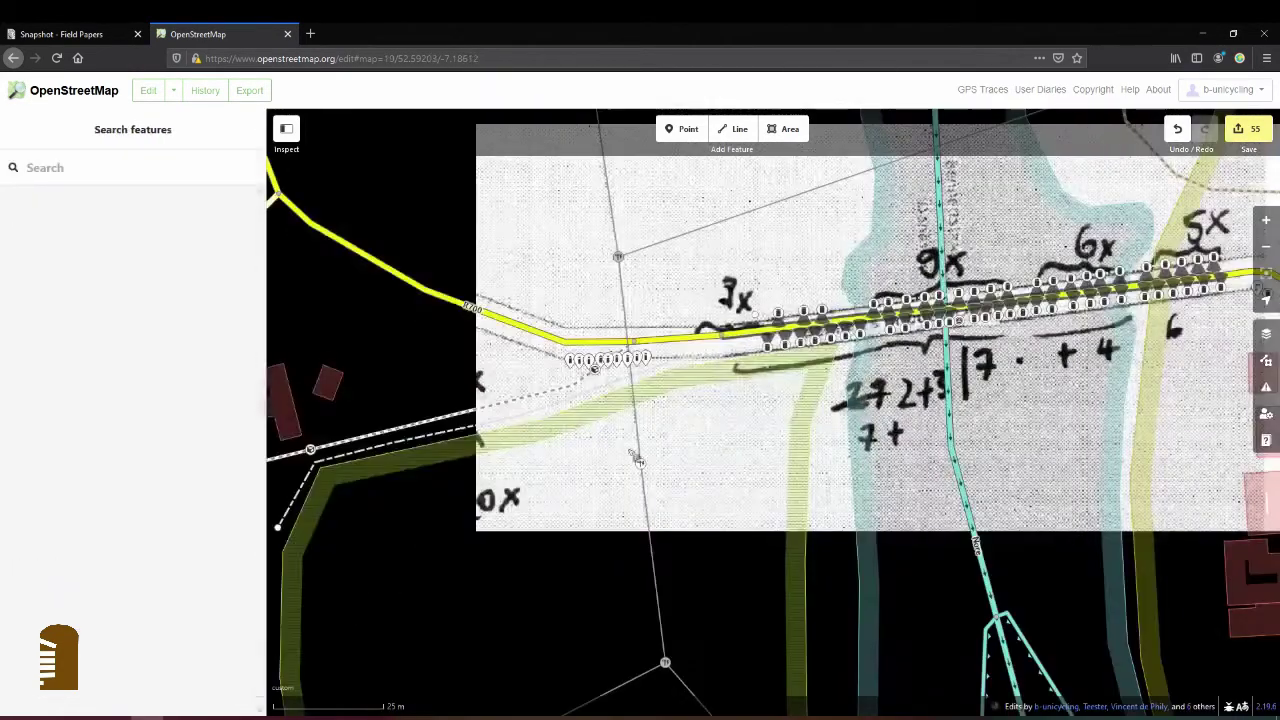
left_click_drag(446, 521, 711, 466)
left_click_drag(851, 397, 565, 425)
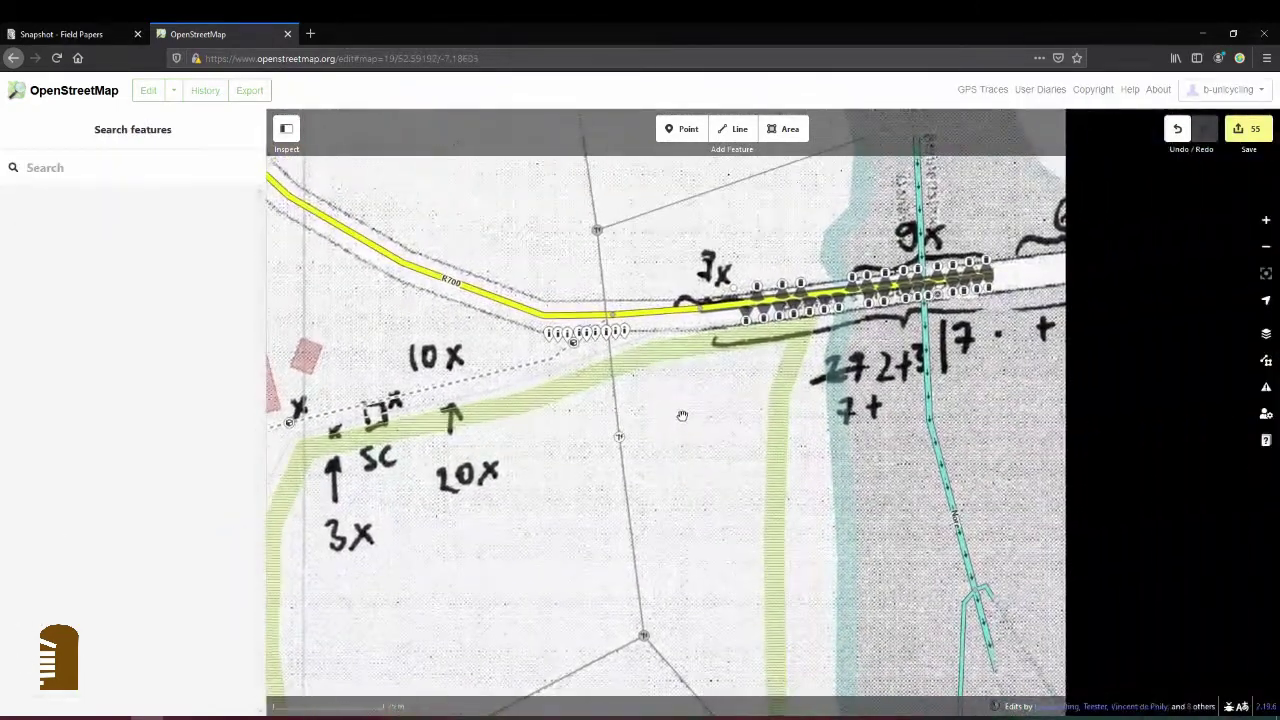
left_click(1228, 262)
left_click(1237, 262)
left_click(1237, 262)
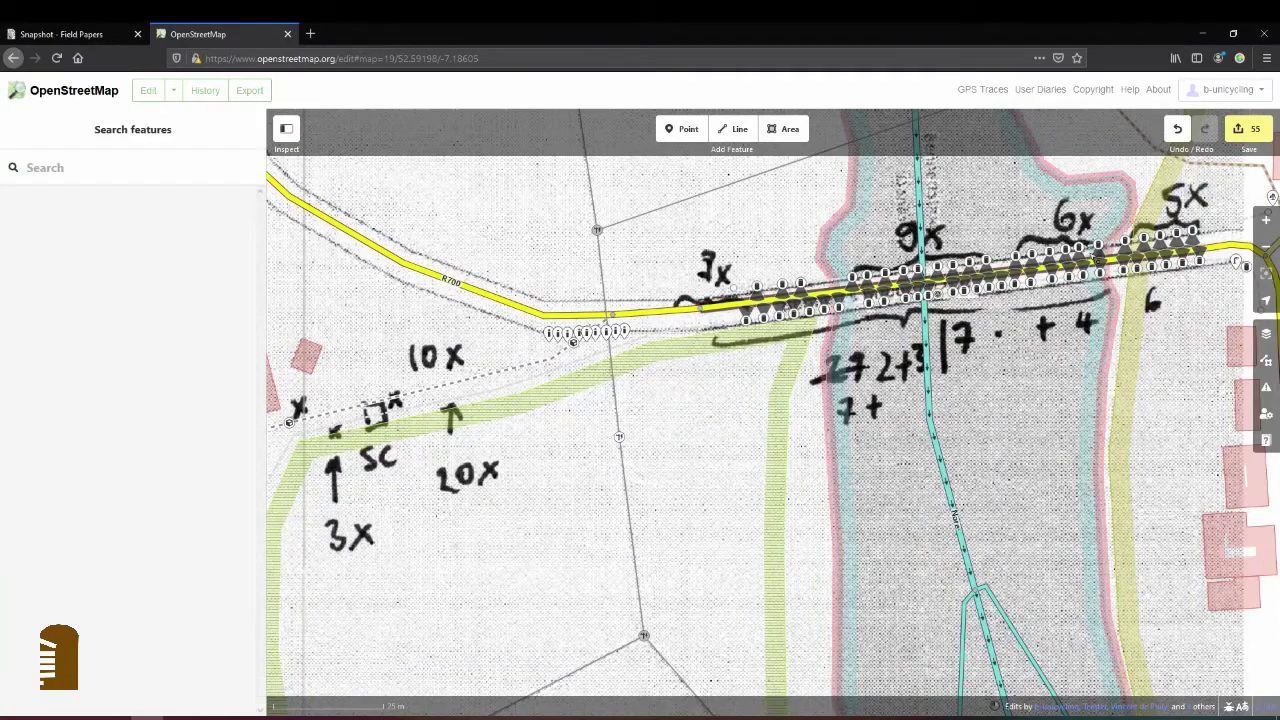
left_click(1237, 262)
key("Escape")
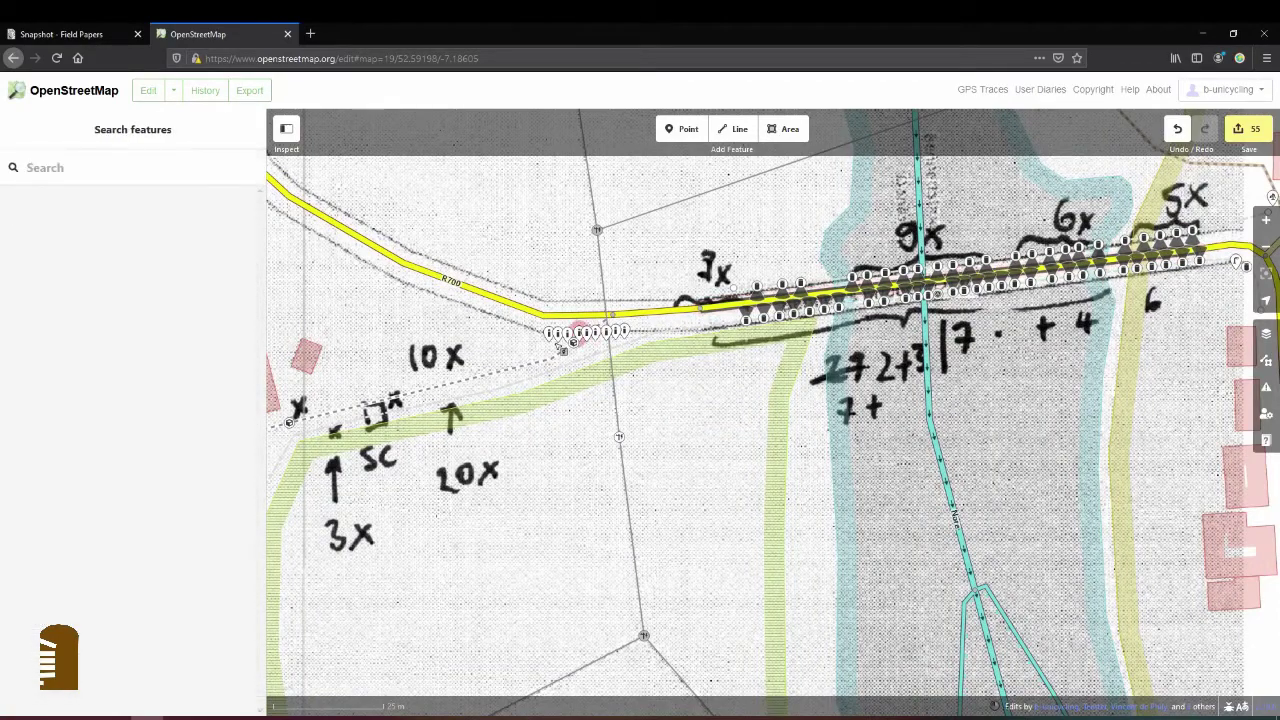
left_click_drag(345, 390, 563, 338)
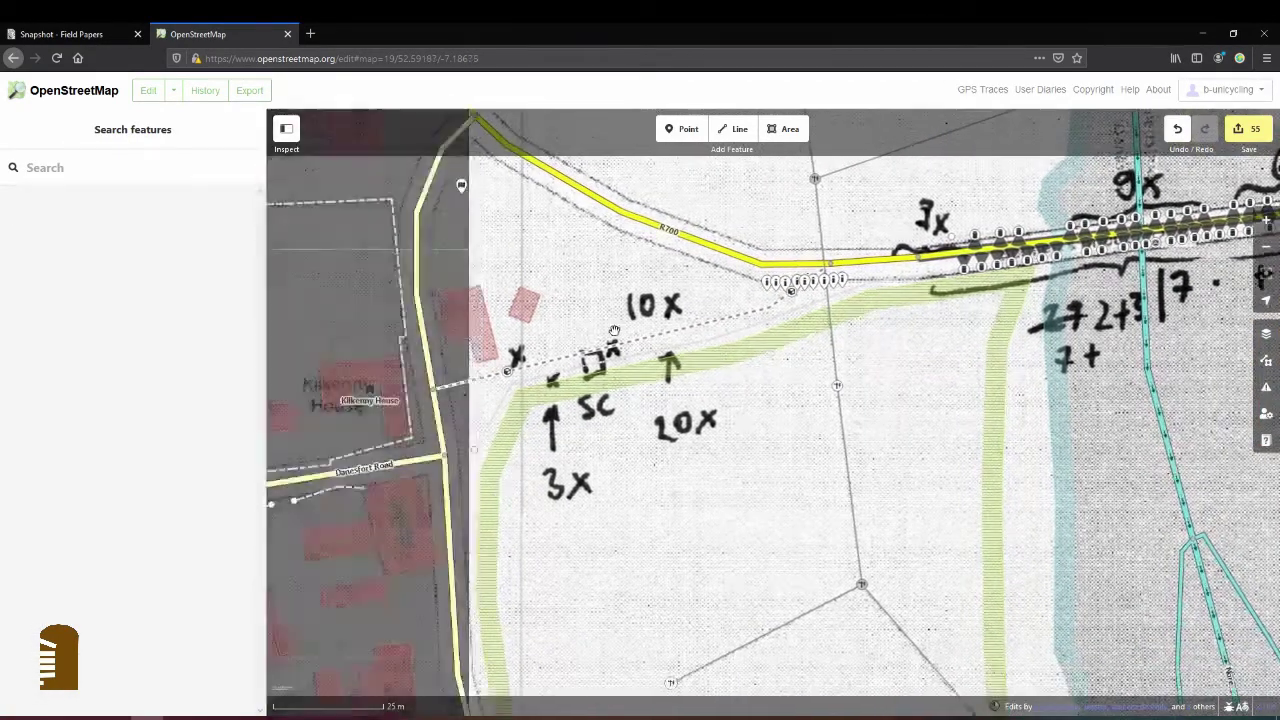
Switch the background to Esri World Imagery (Clarity) Beta and inspect the roadside bollards
left_click(1265, 332)
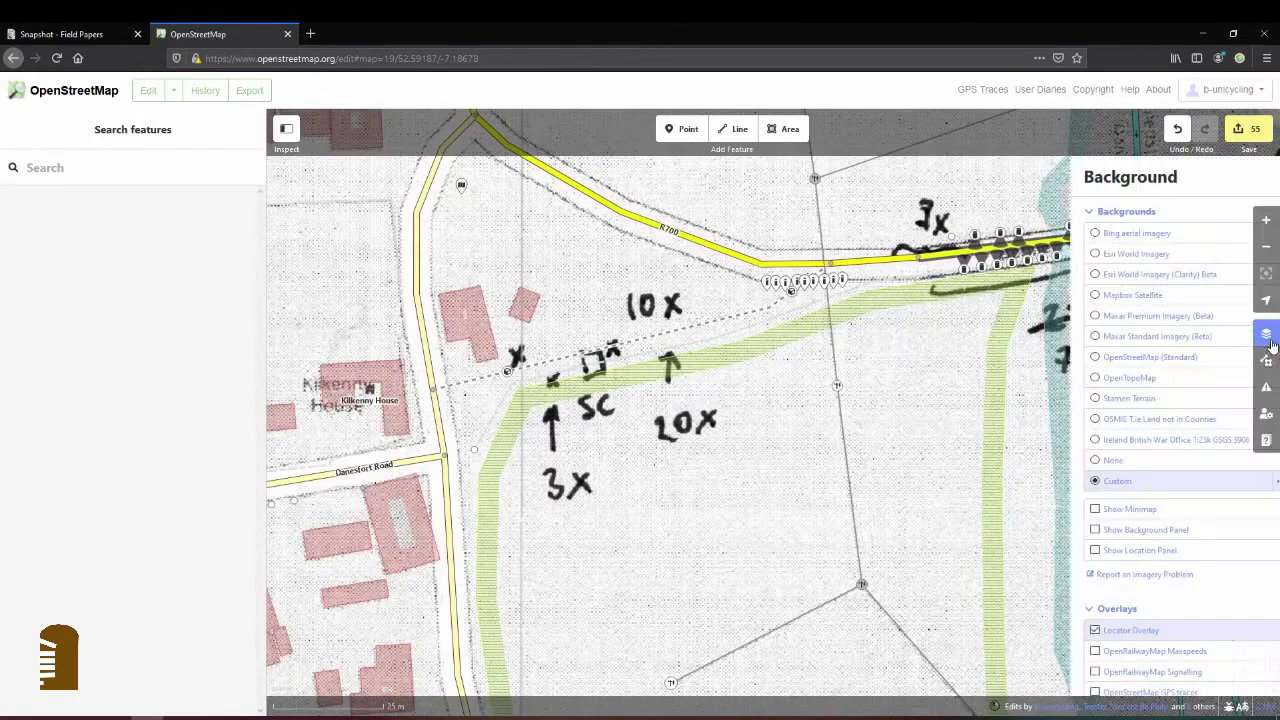
left_click(1085, 280)
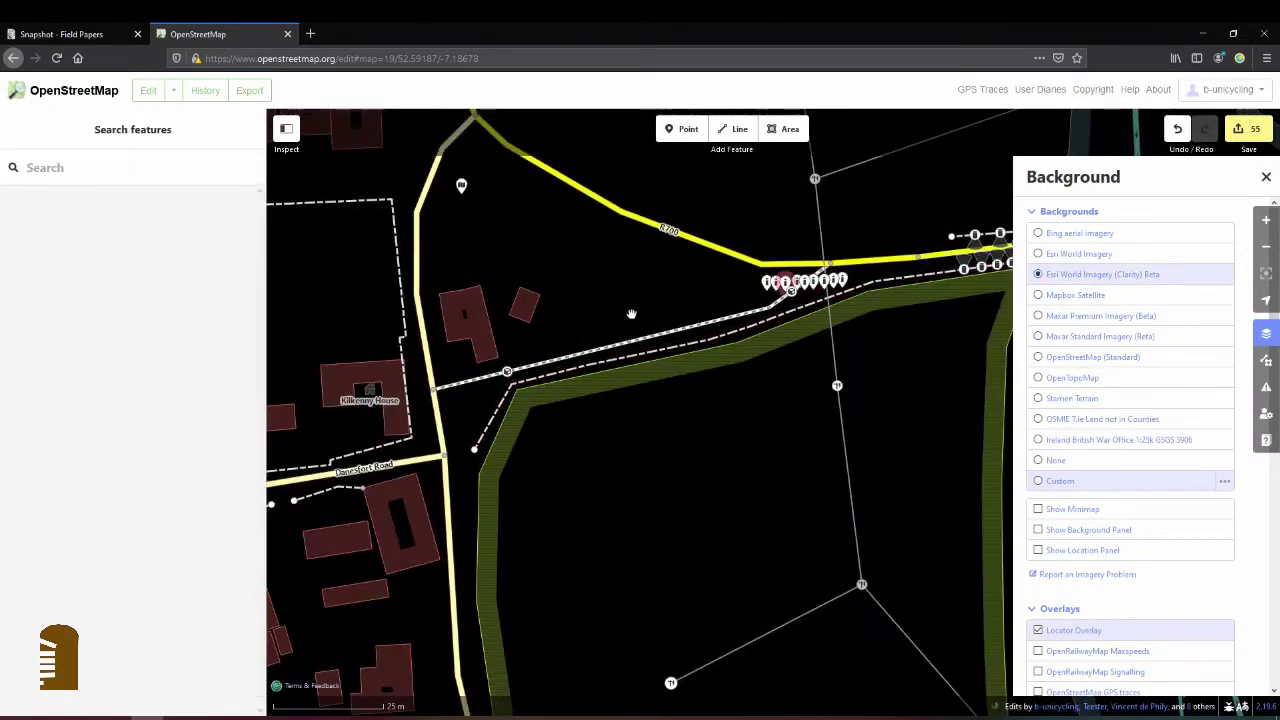
left_click(838, 282)
key("Escape")
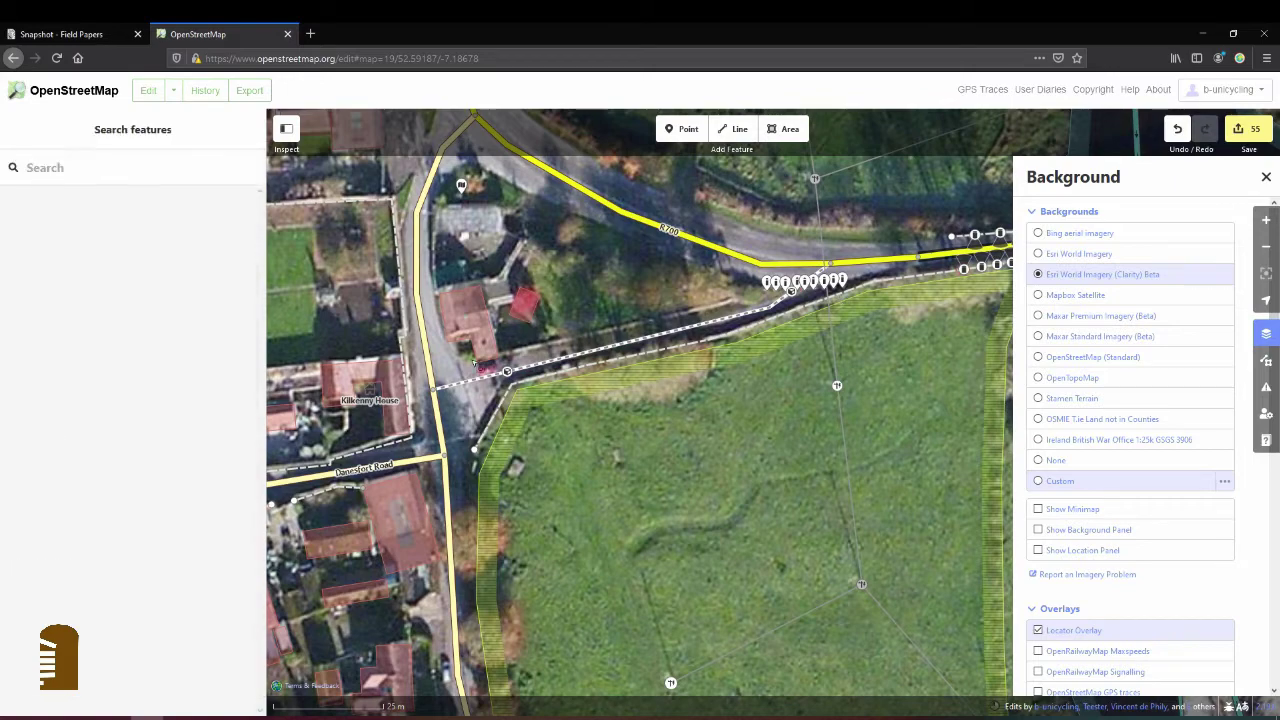
Return to the Custom field-paper scan and inspect the farmland area
left_click(1066, 481)
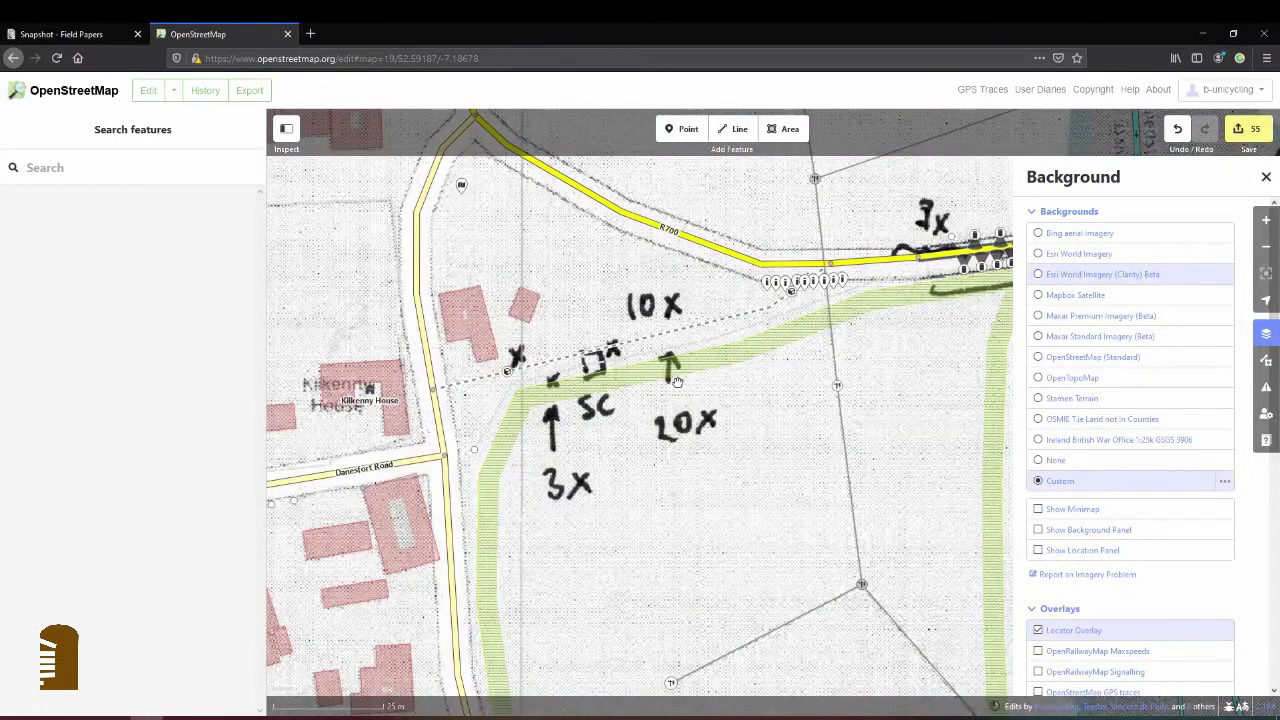
left_click(568, 404)
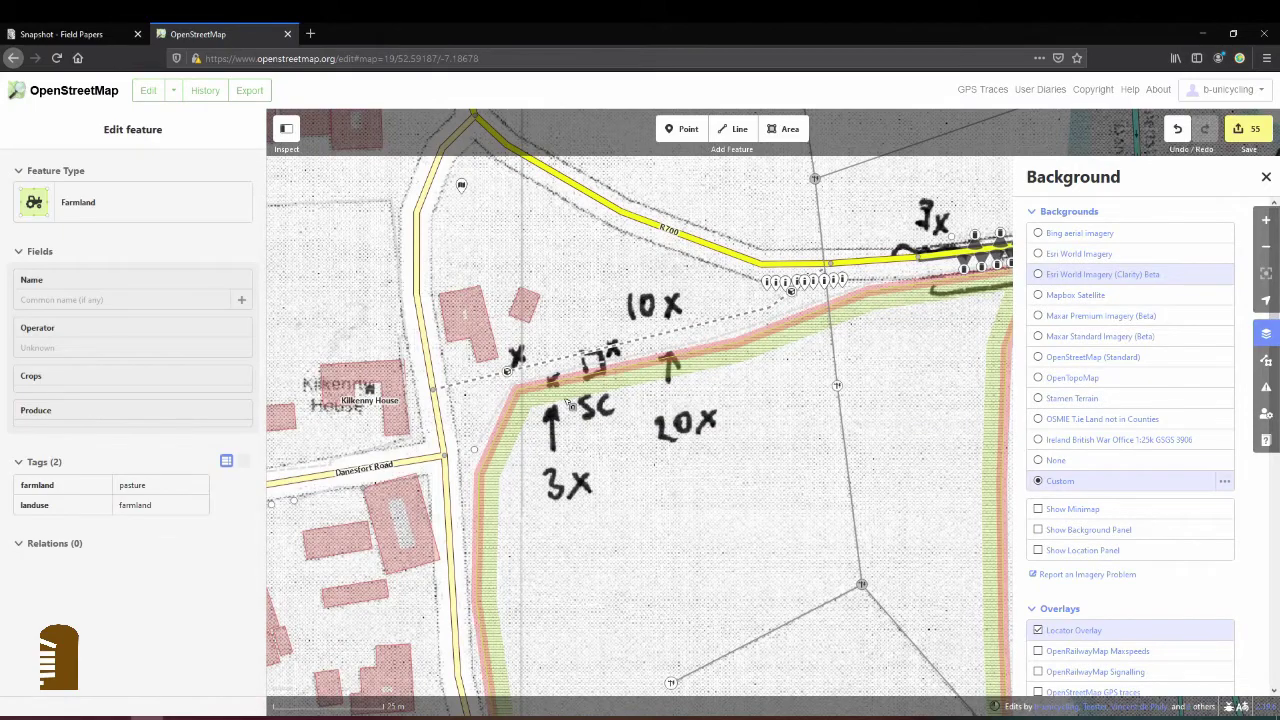
key("Escape")
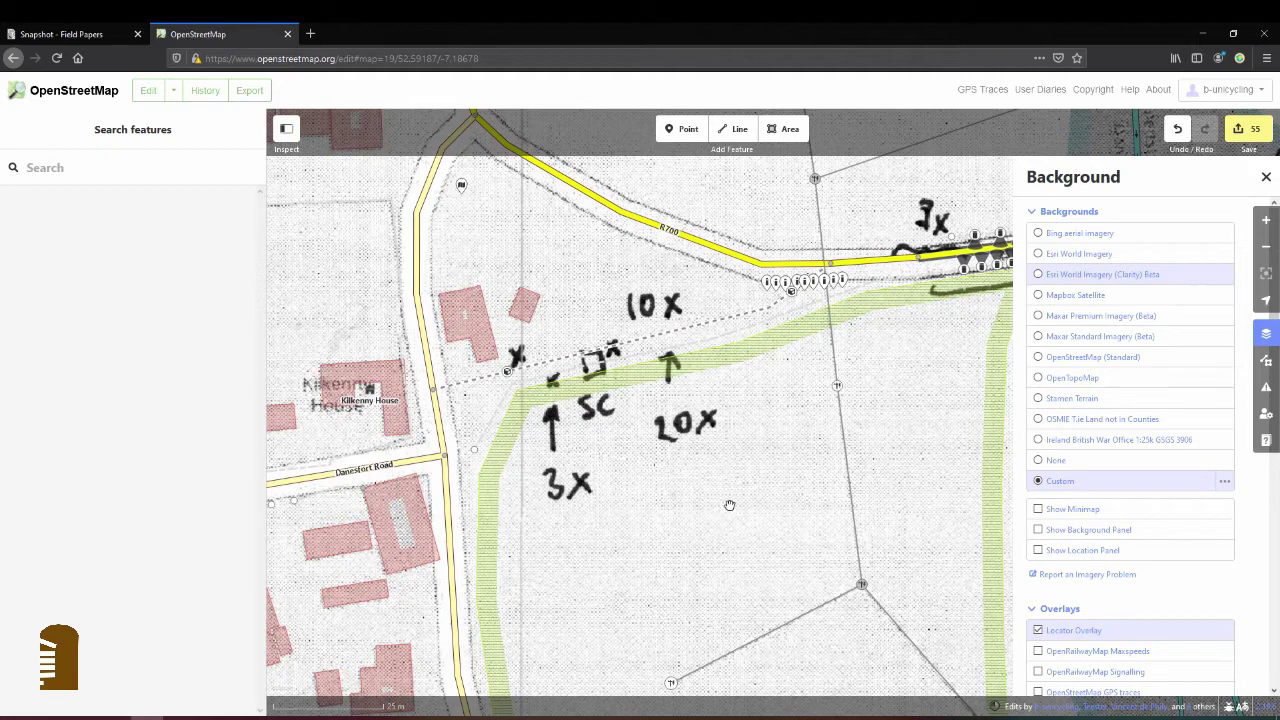
left_click(596, 387)
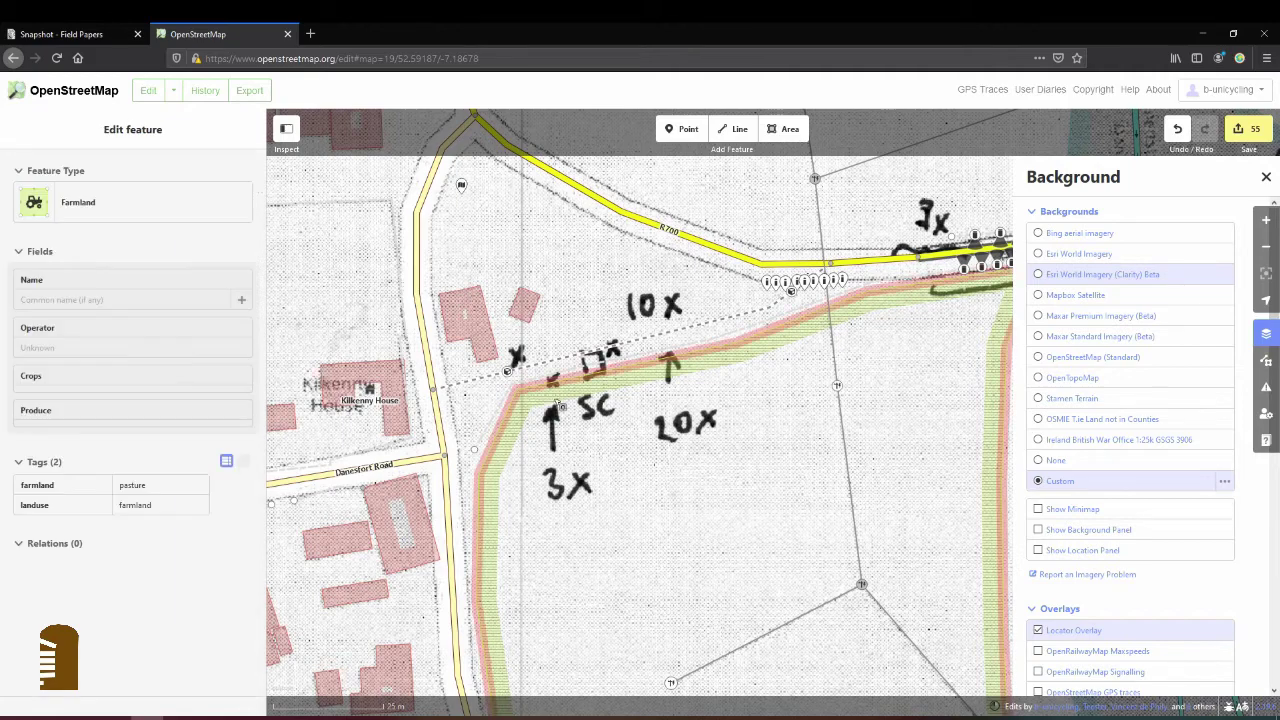
key("Escape")
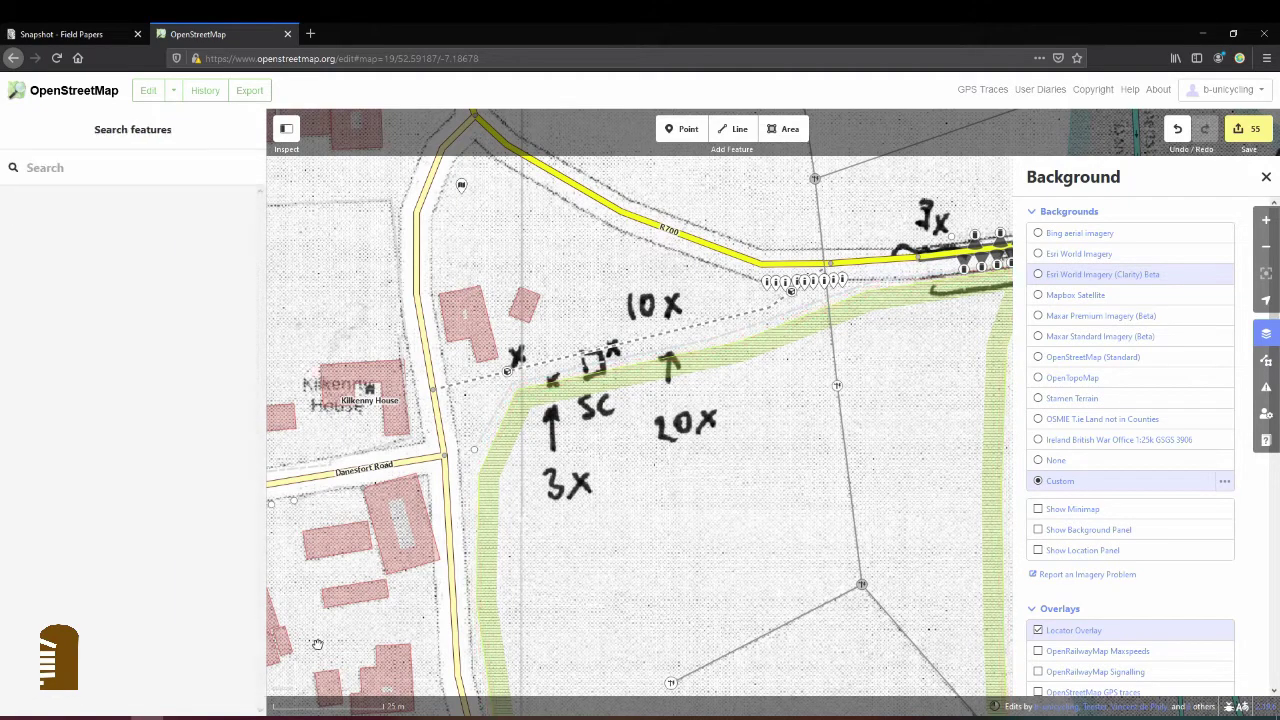
mouse_move(228, 715)
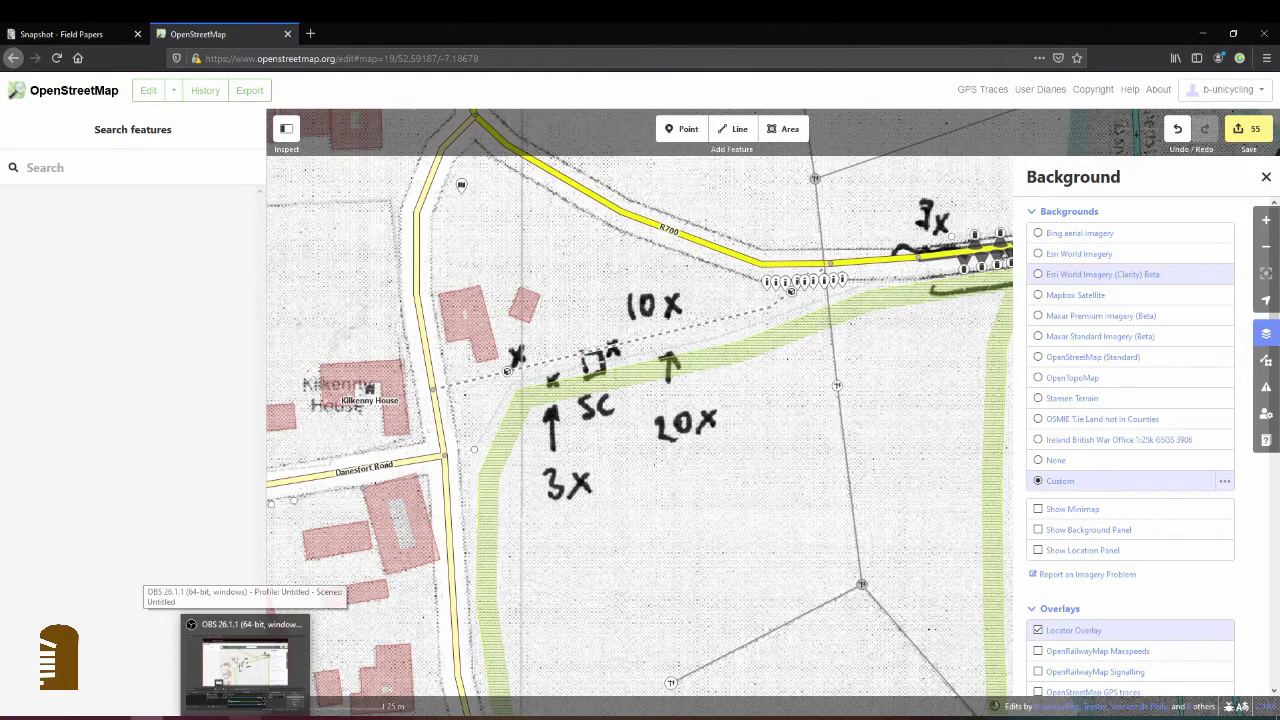
Zoom and pan the map to bring the bridge's river crossing into view
left_click(245, 658)
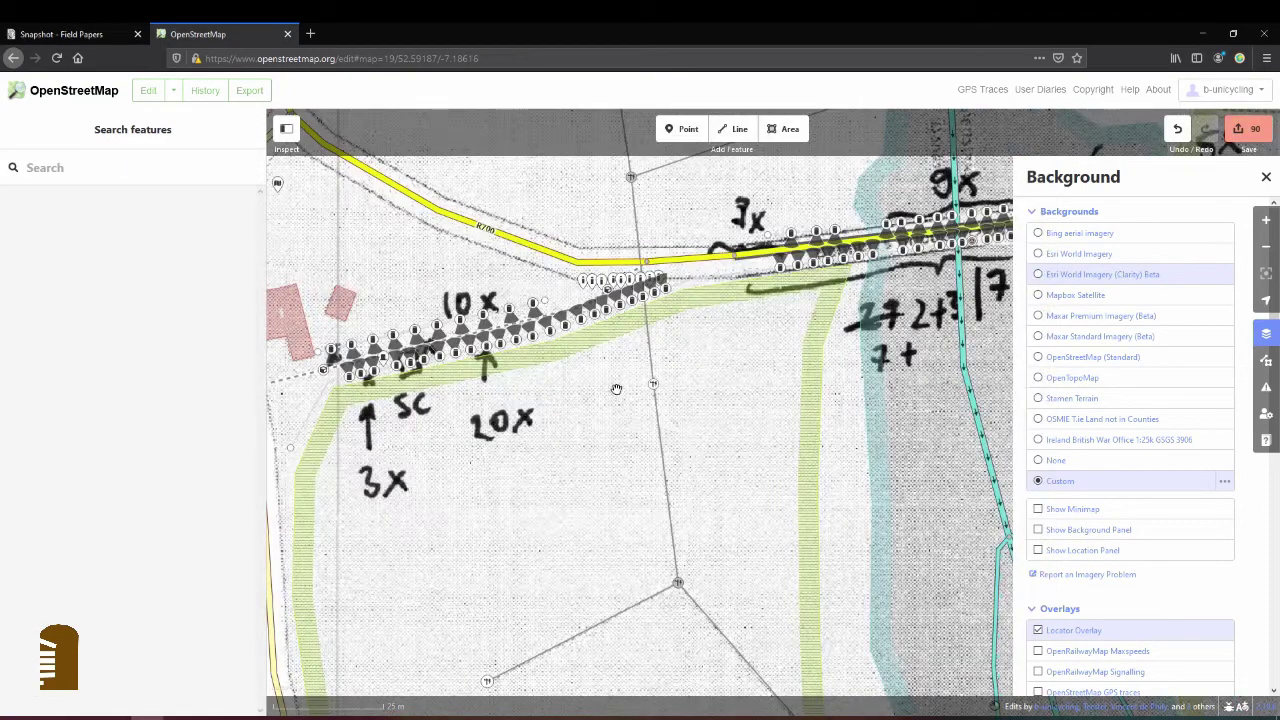
left_click_drag(616, 389, 649, 399)
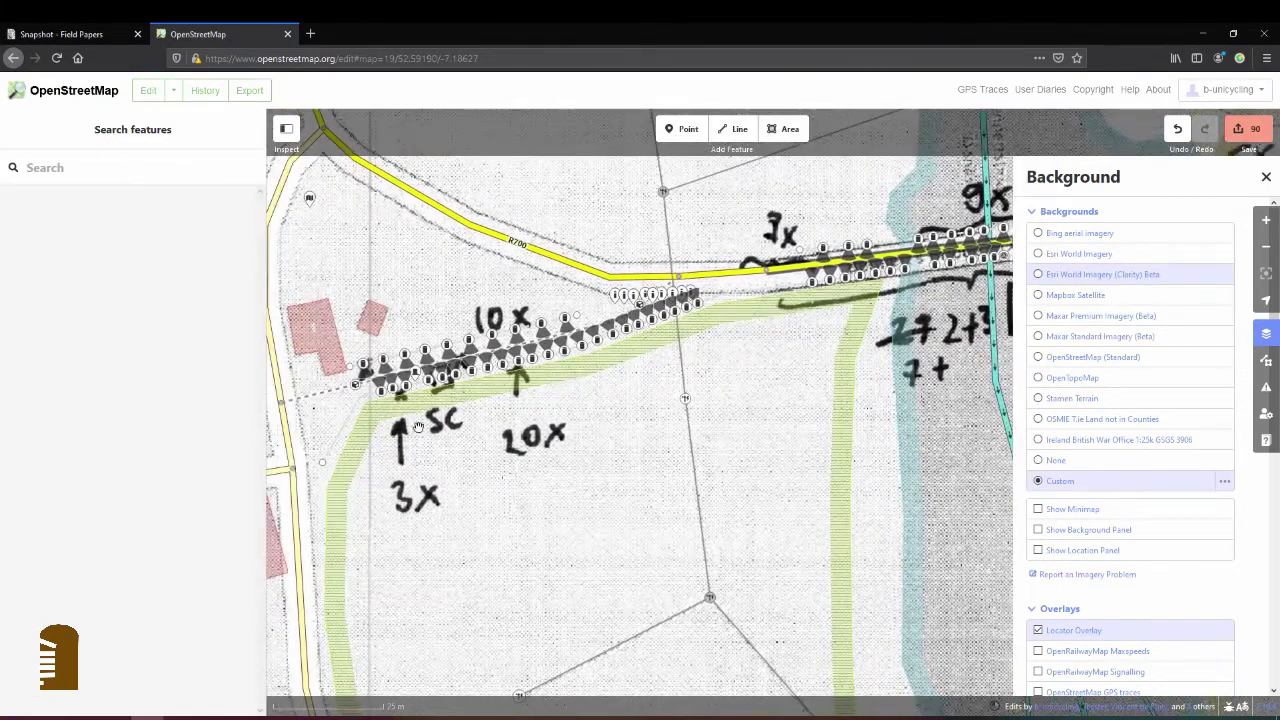
scroll(418, 427, "down", 1)
scroll(389, 487, "down", 2)
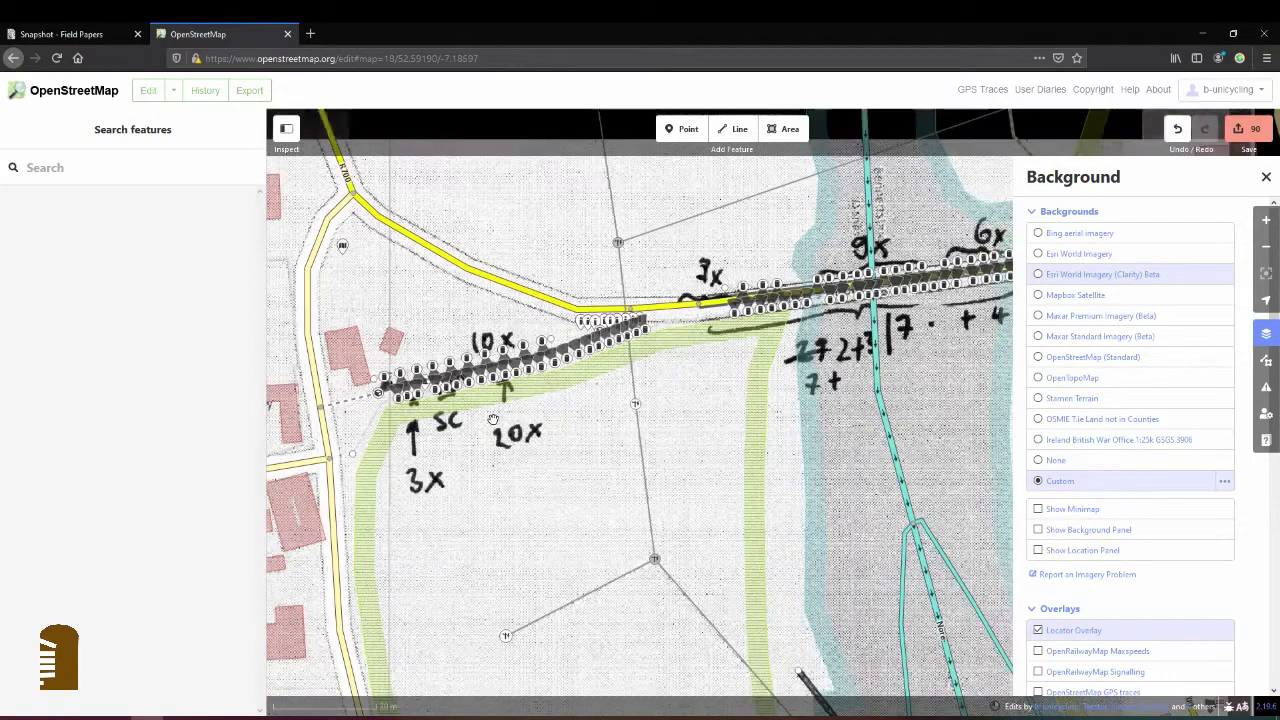
left_click_drag(843, 384, 700, 347)
scroll(700, 347, "up", 3)
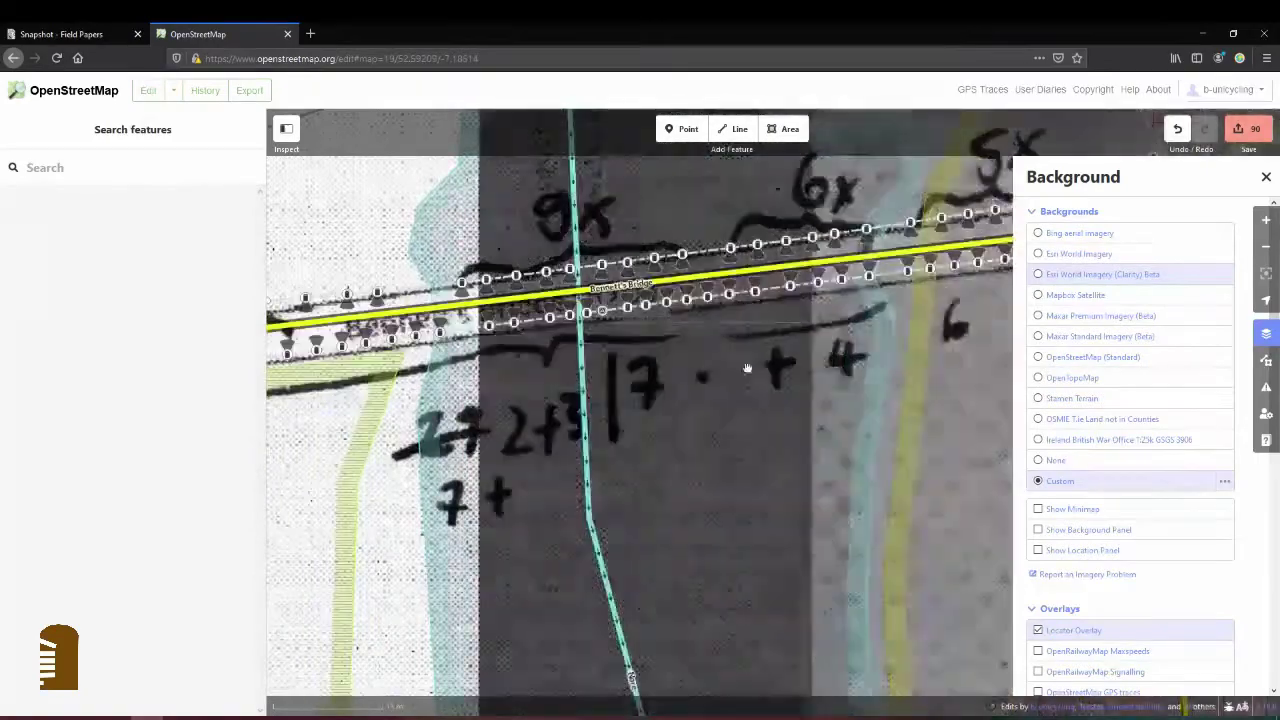
scroll(778, 385, "down", 1)
scroll(778, 385, "down", 1)
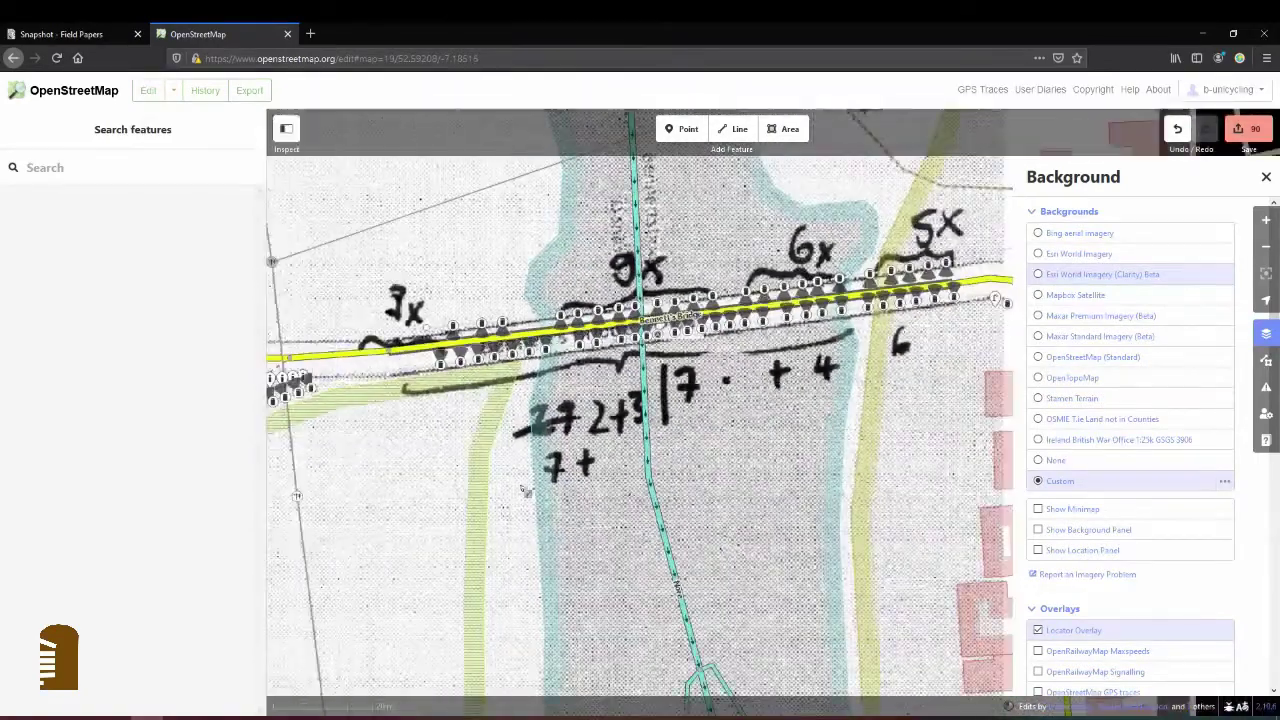
left_click_drag(408, 500, 600, 460)
Switch to Esri World Imagery (Clarity) Beta and pan to the buildings west of the bridge
scroll(600, 460, "up", 1)
left_click(1092, 280)
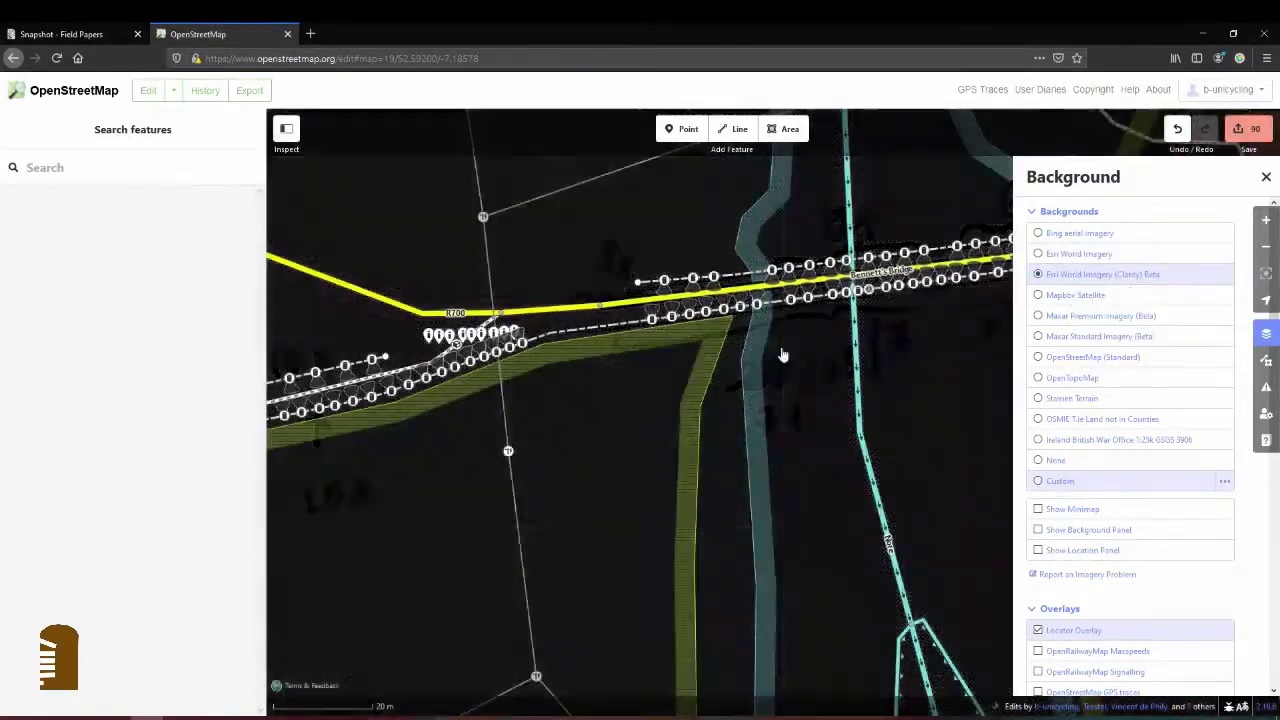
scroll(589, 417, "down", 1)
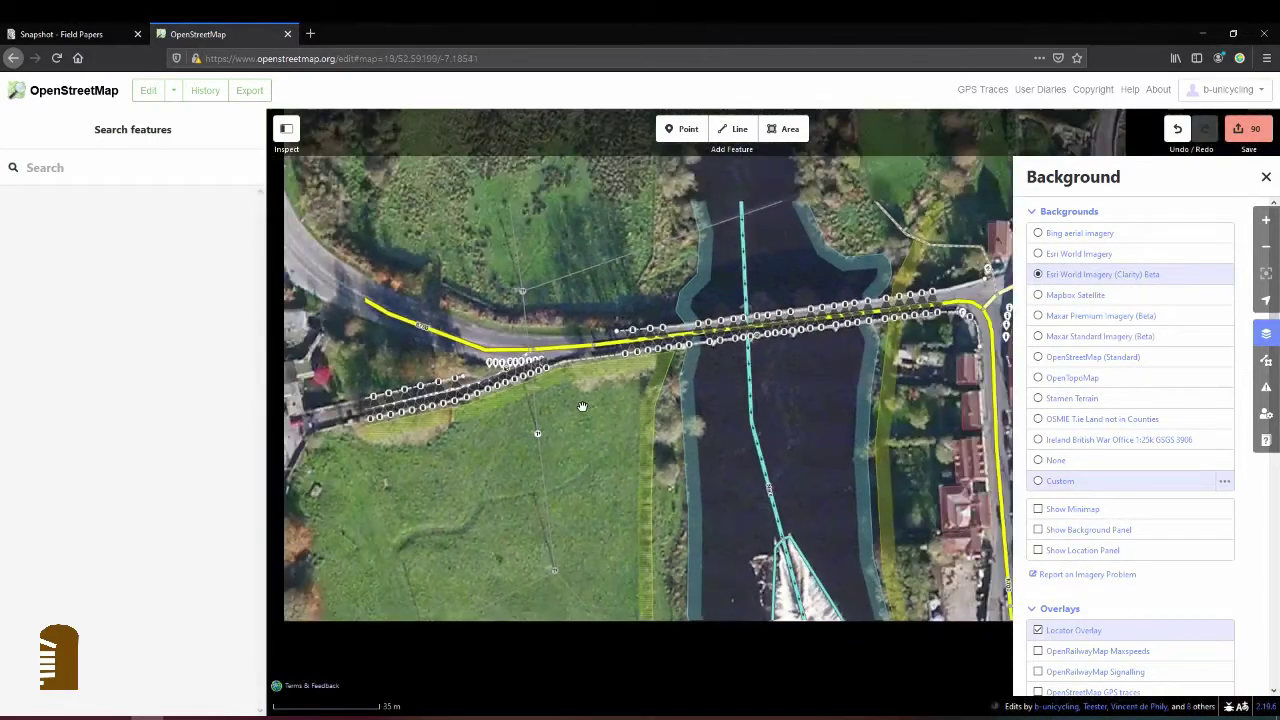
scroll(436, 487, "down", 1)
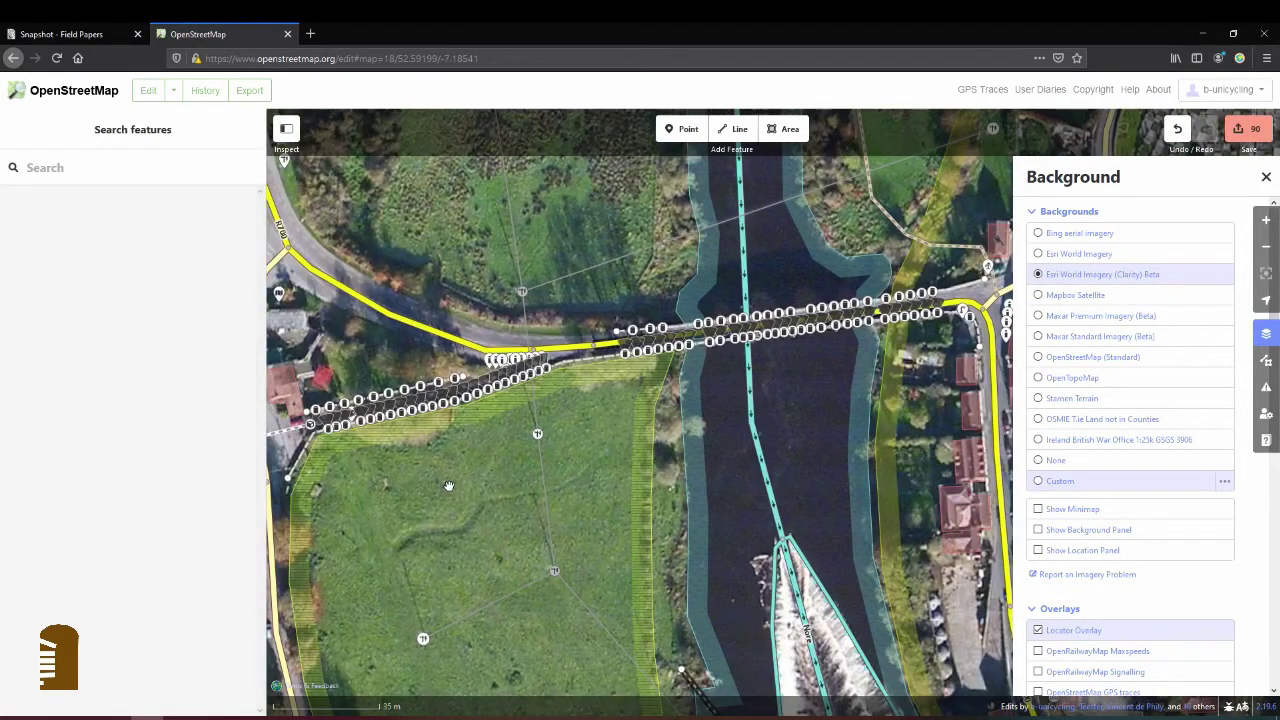
left_click_drag(424, 486, 570, 456)
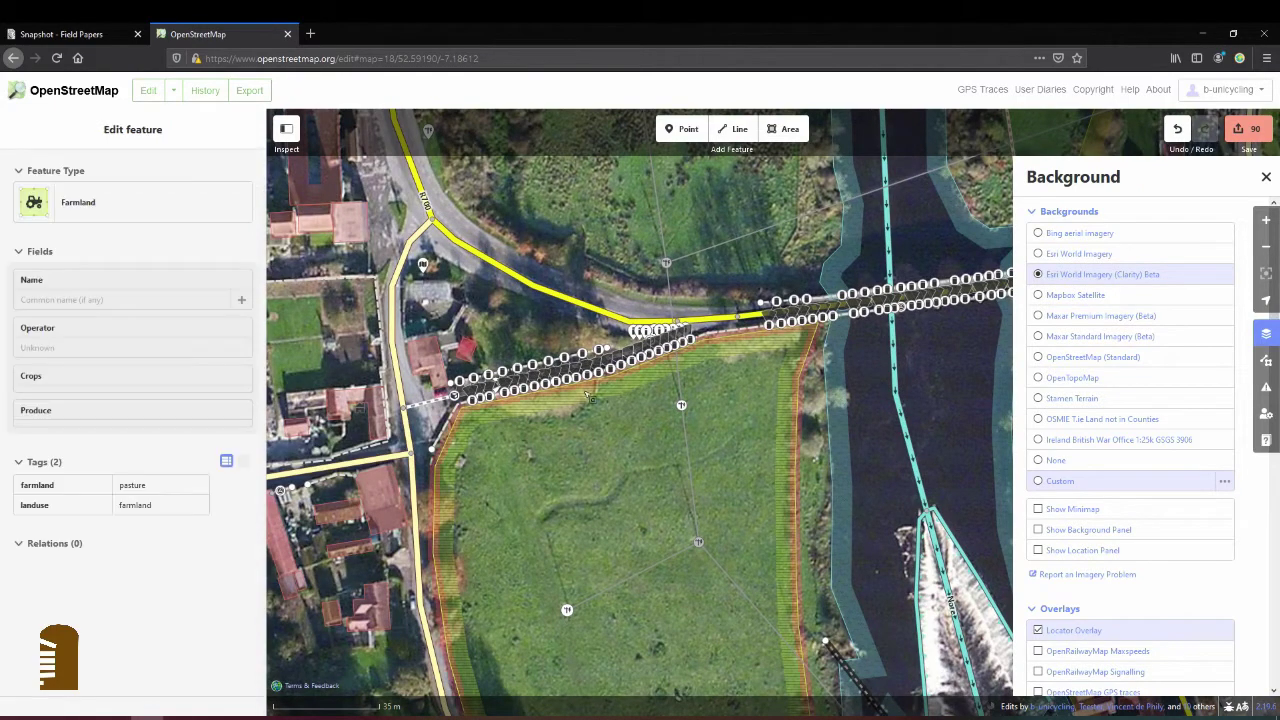
Start the upload with the changeset comment 'added guard stones, street cabinet'
left_click(1248, 128)
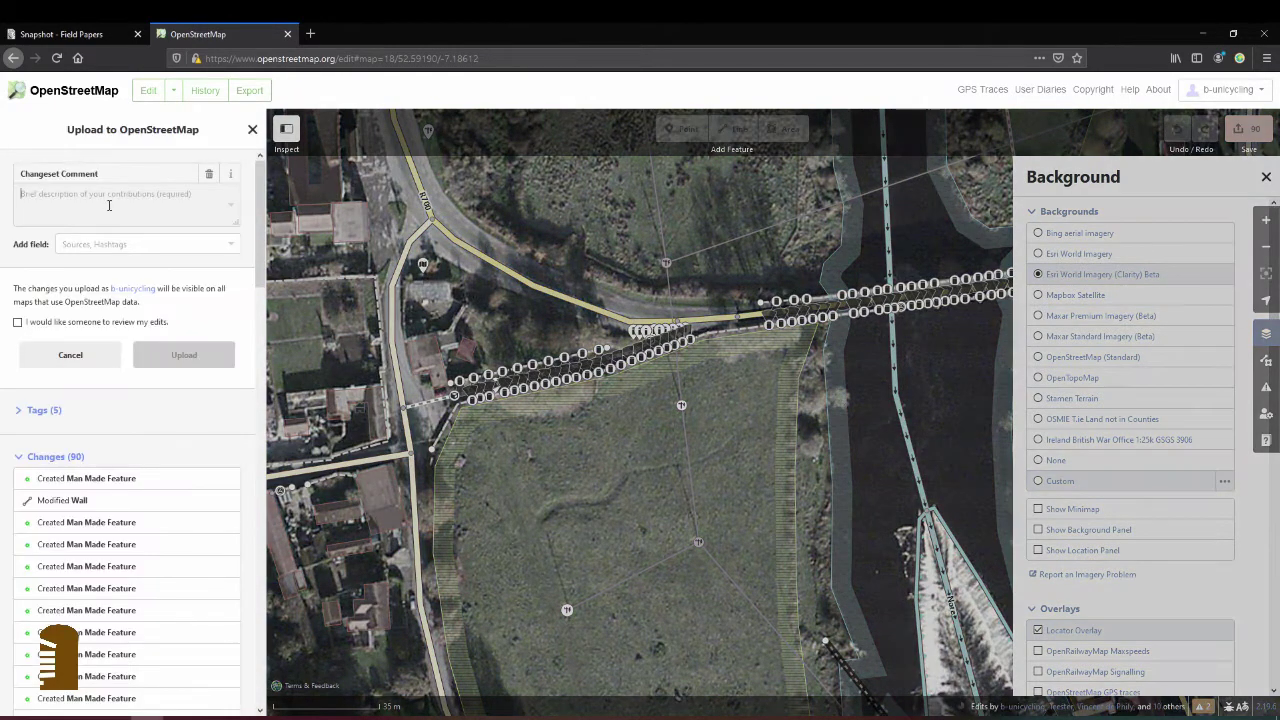
type("added g")
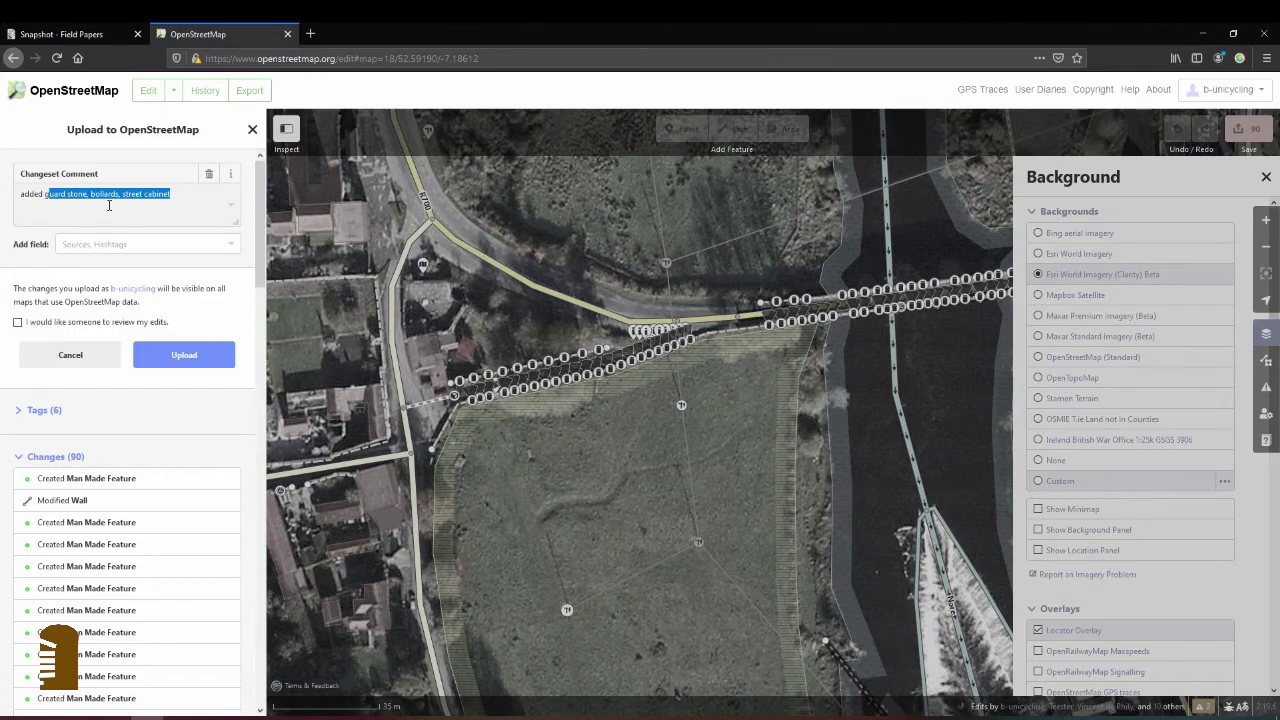
type("uard stones, street cabi")
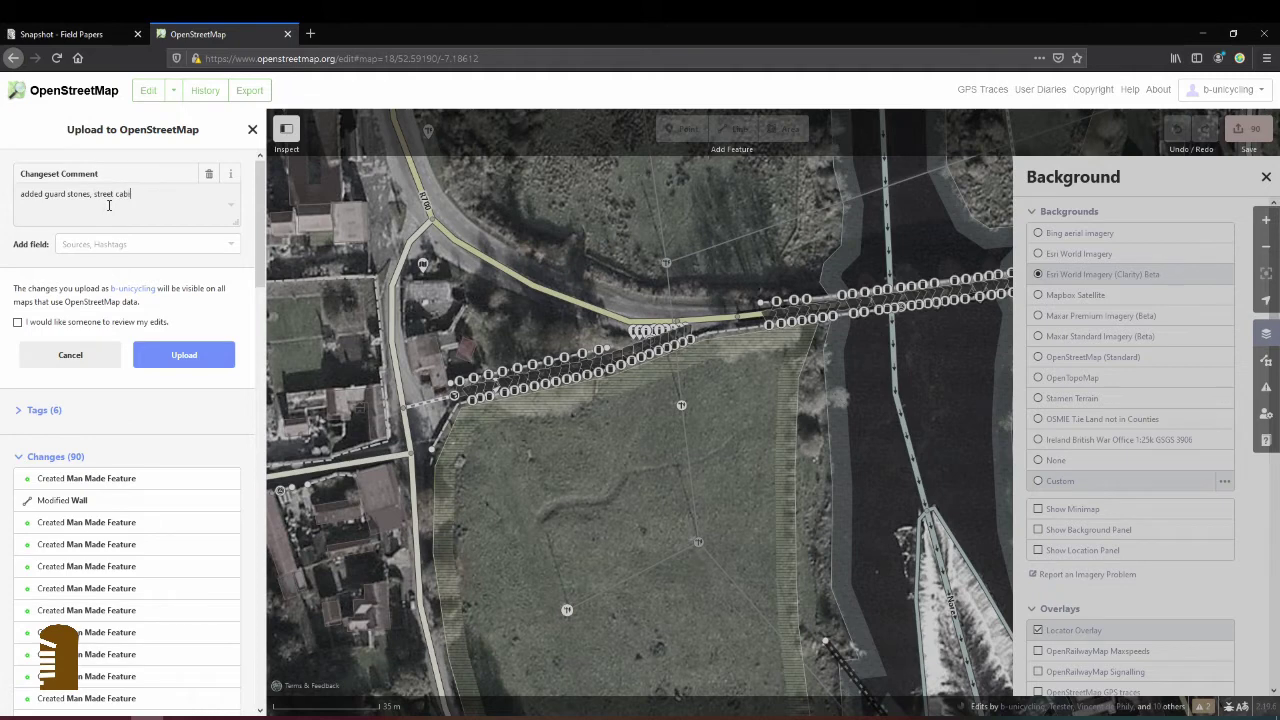
type("net")
key("Tab")
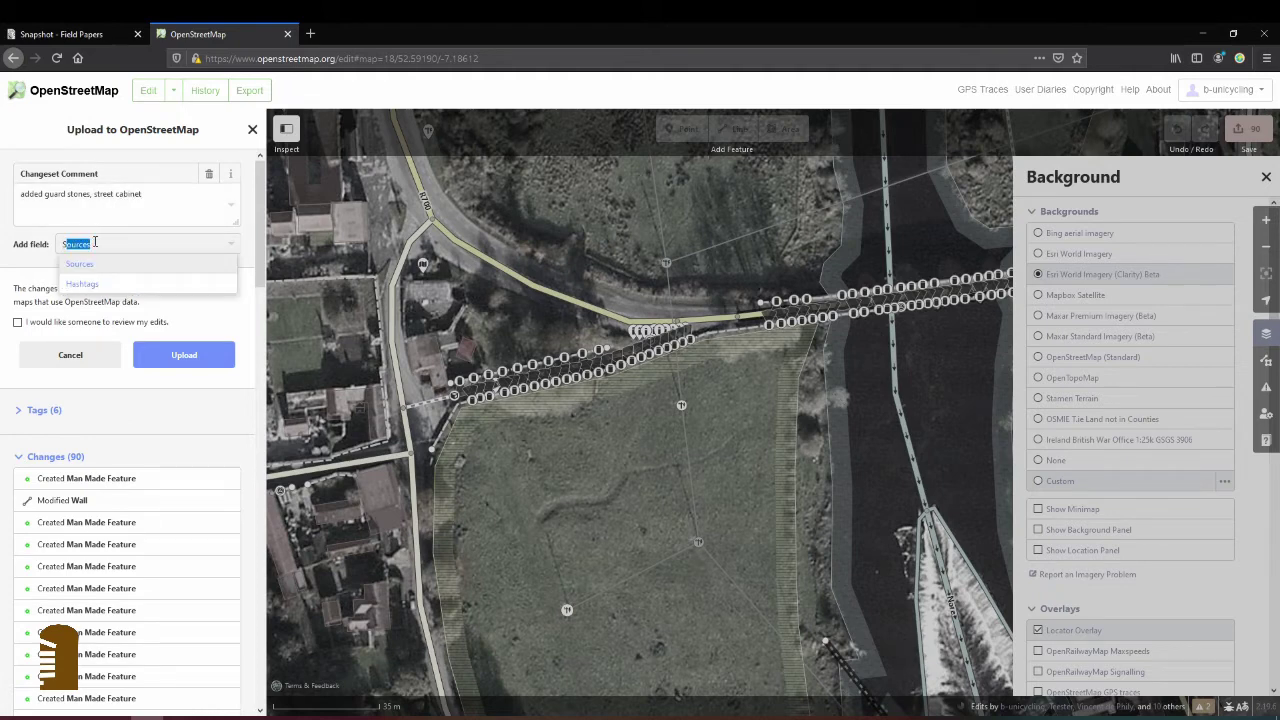
Add a Sources field listing fieldpapers, survey and esri
left_click(94, 264)
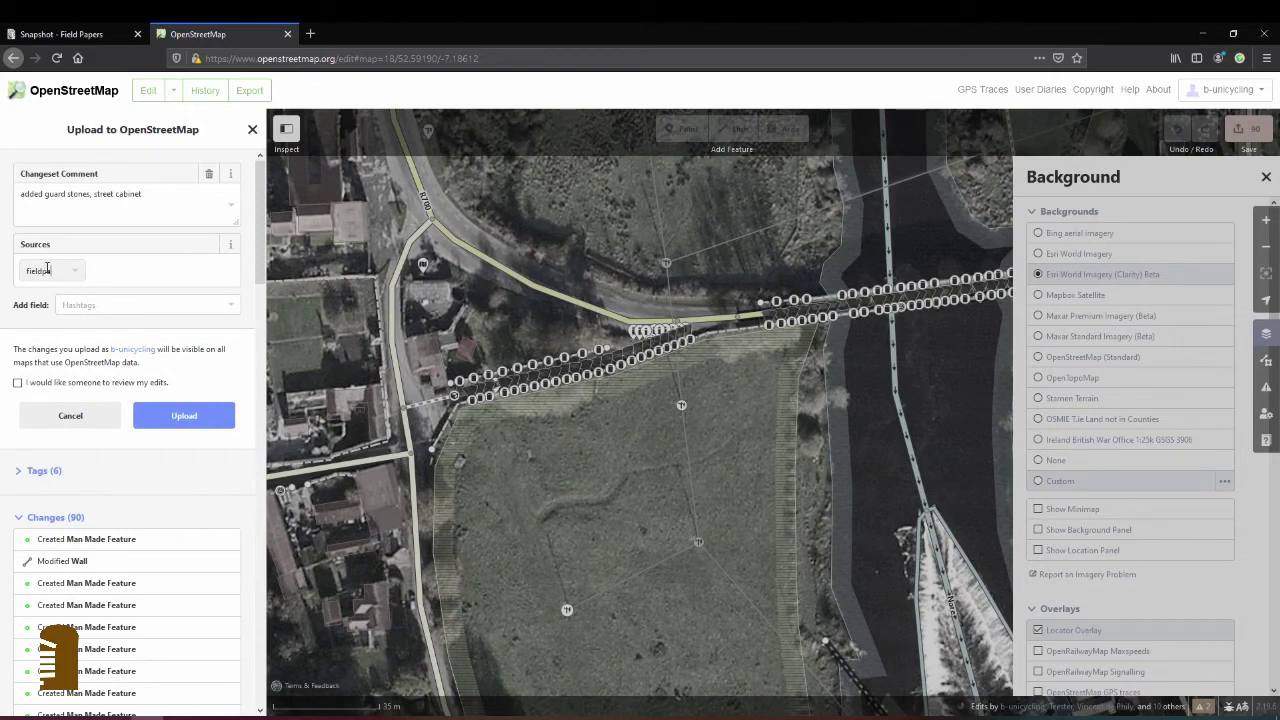
type("fieldpapers")
key("Return")
type("surve")
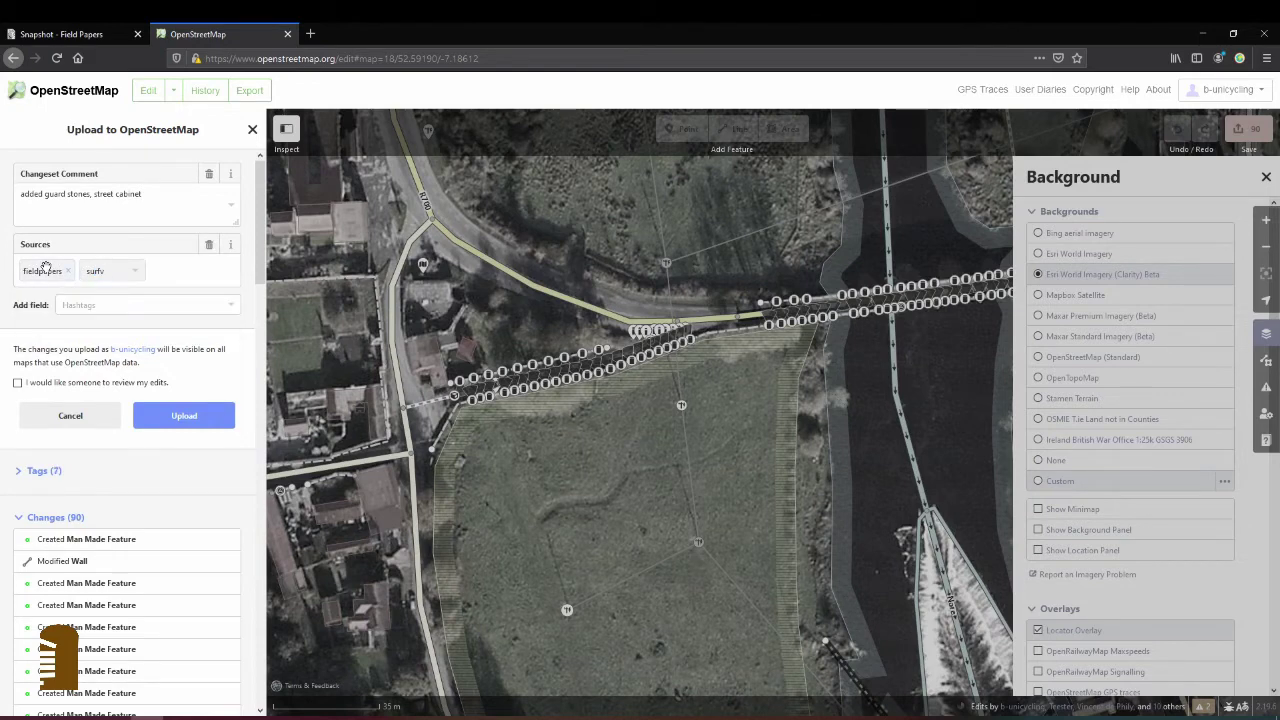
type("y")
key("Return")
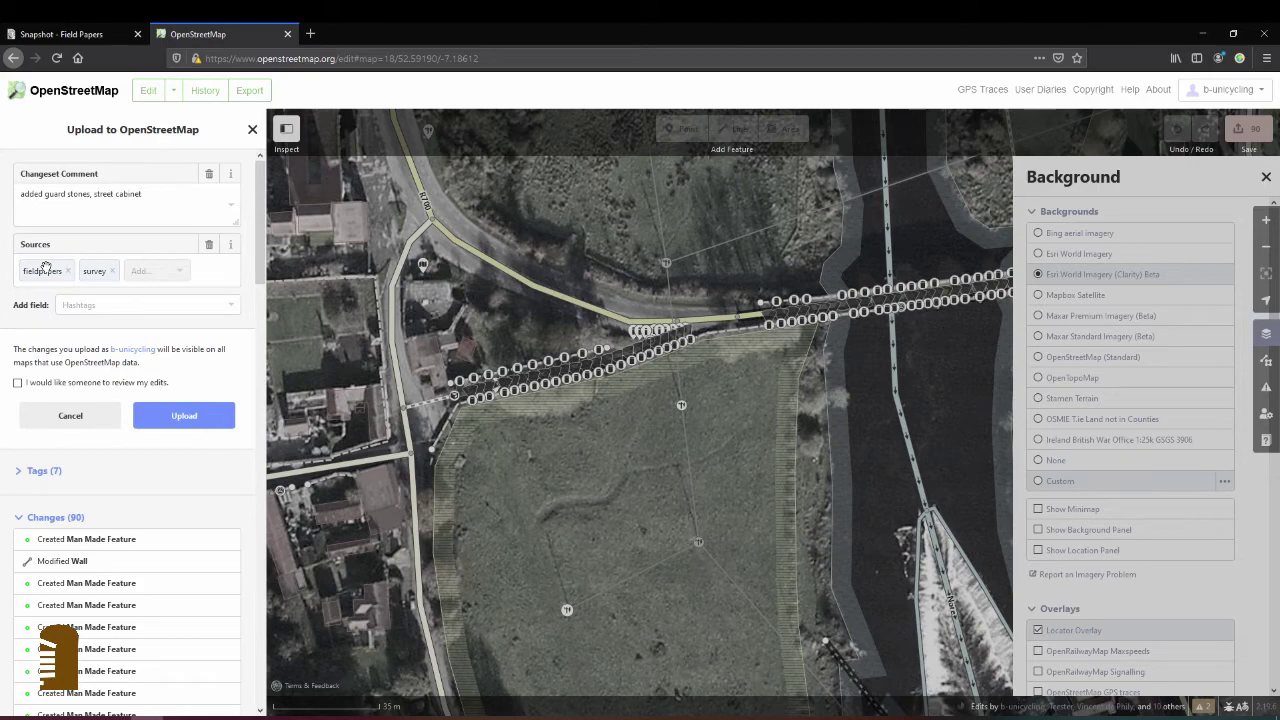
scroll(526, 399, "up", 6)
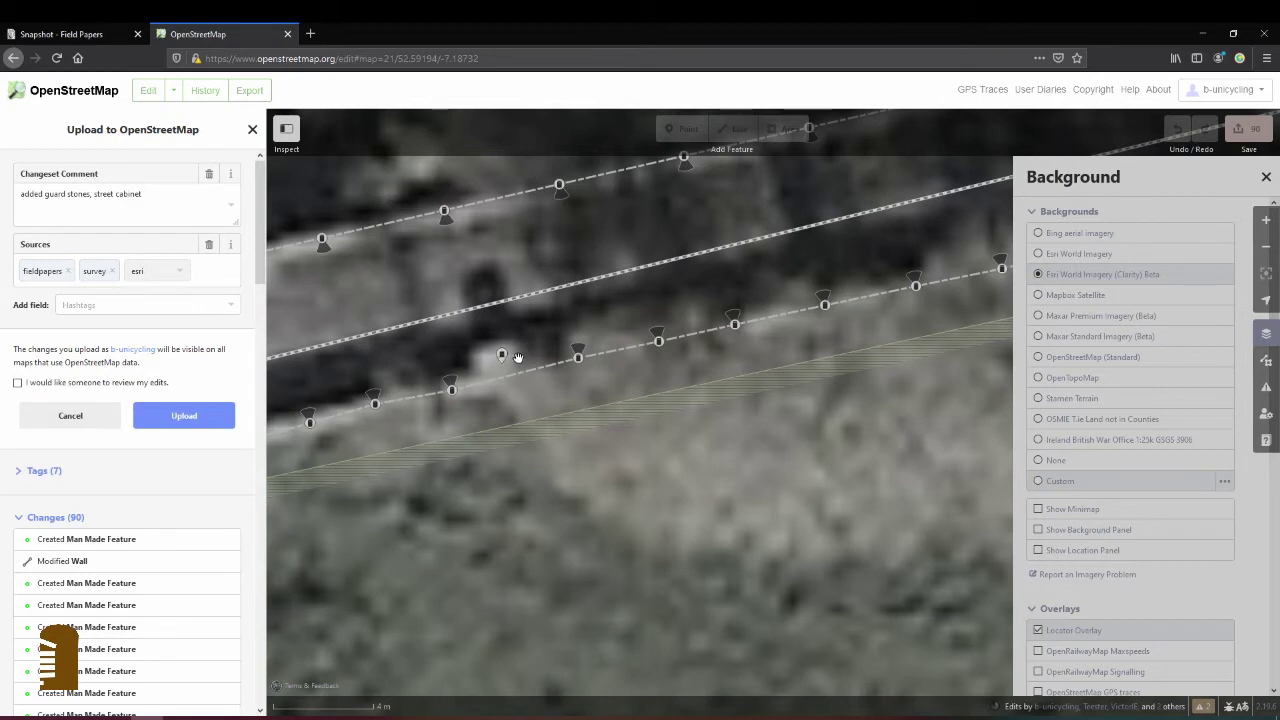
key("Return")
Add a Hashtags field containing #guardstones
left_click(161, 302)
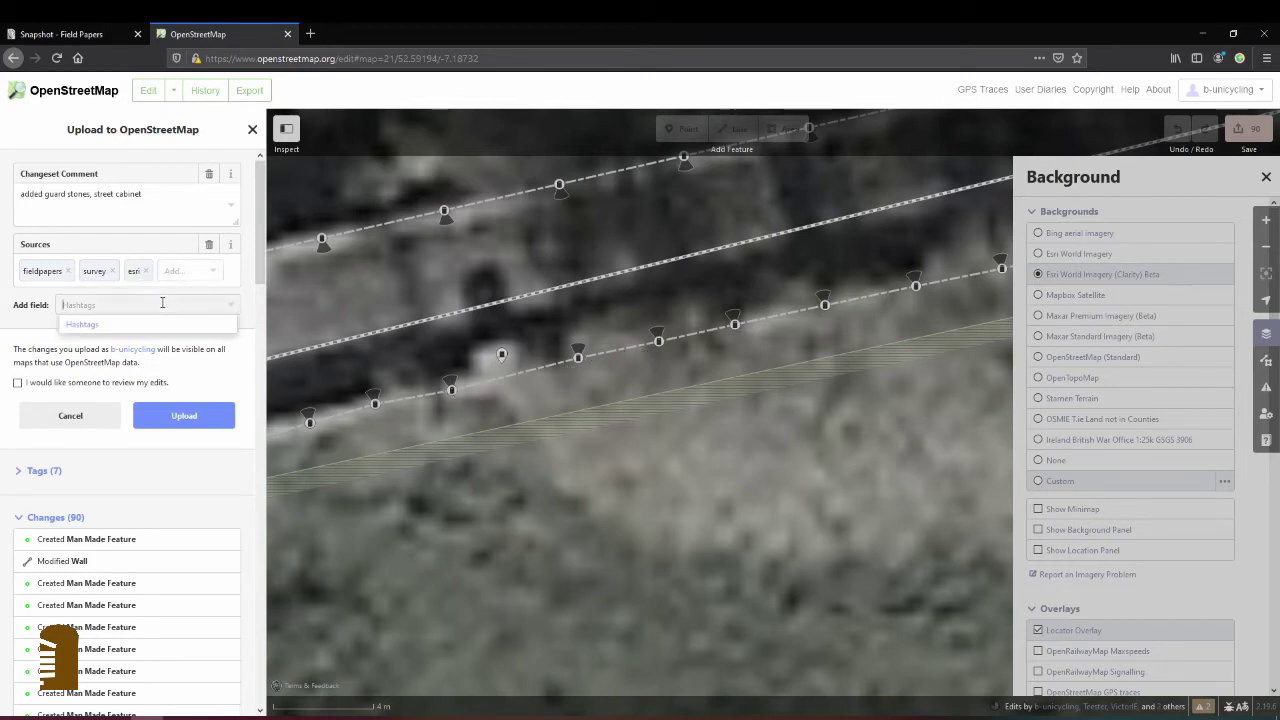
type("Hashtags")
left_click(125, 329)
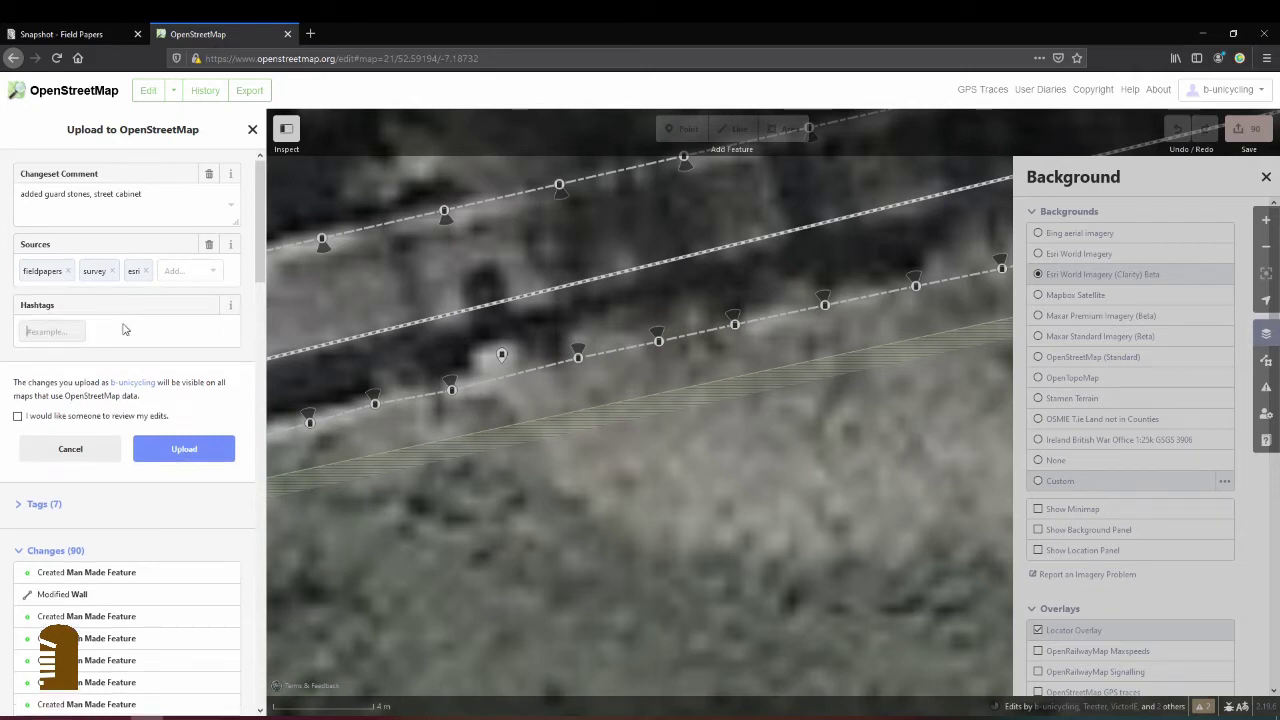
type("#guardstones")
left_click(226, 454)
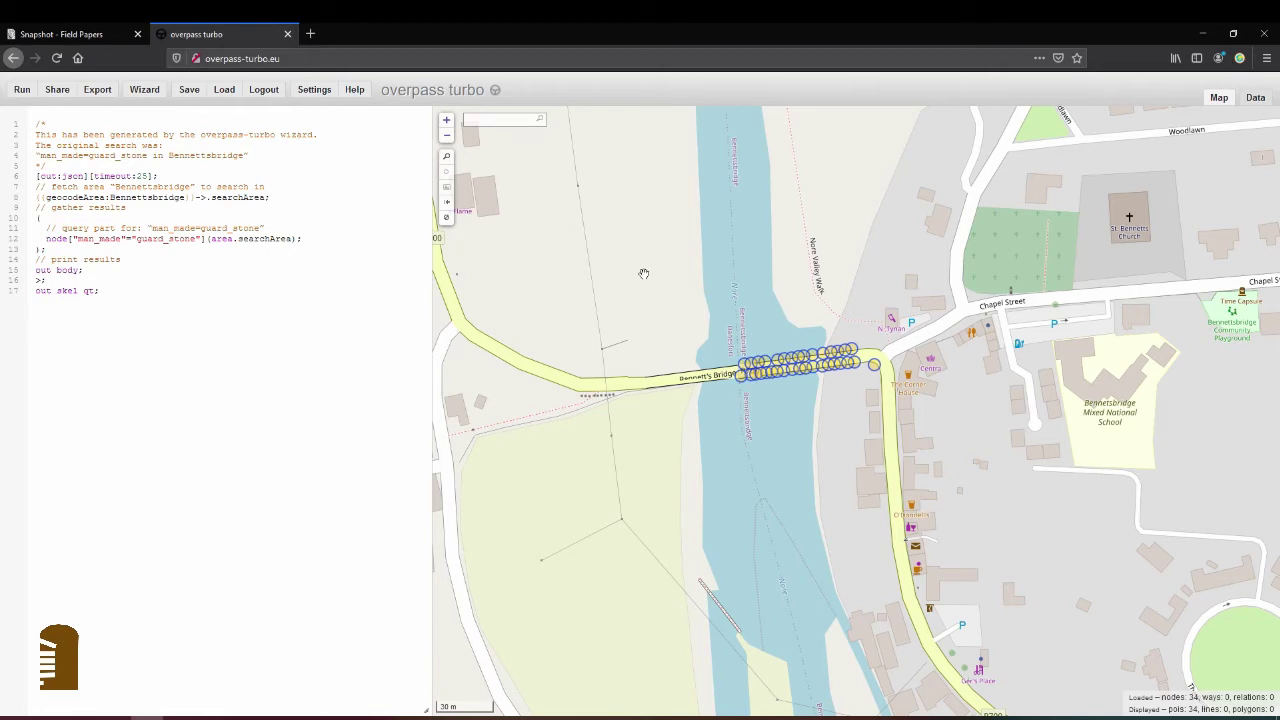
Zoom and pan the Overpass Turbo map to centre the 34 guard stone markers on the bridge
scroll(845, 351, "up", 1)
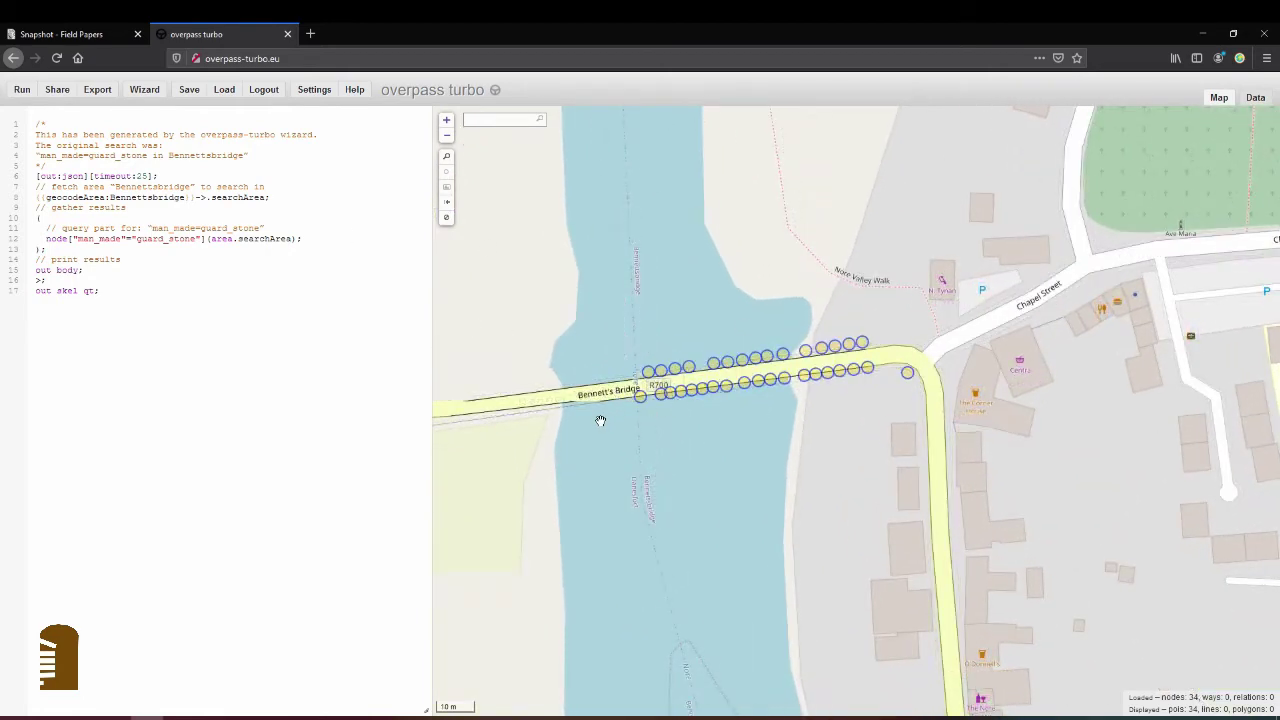
left_click_drag(600, 420, 725, 404)
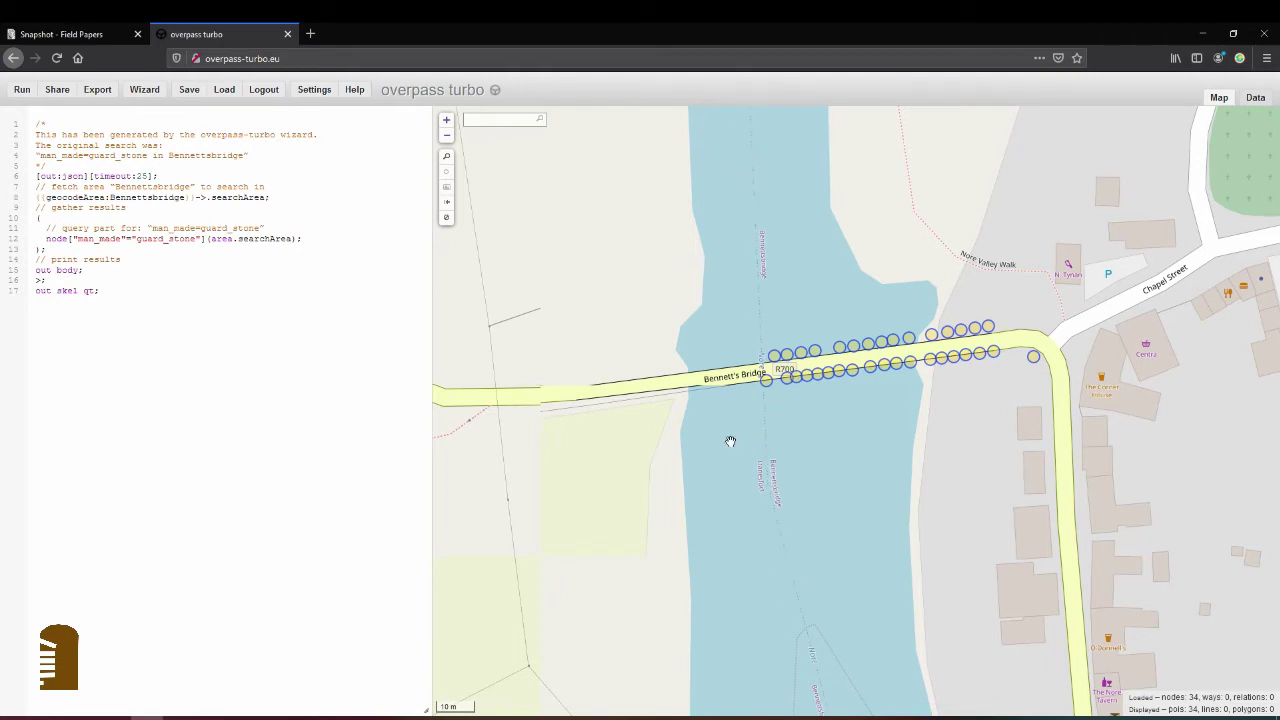
scroll(860, 381, "down", 1)
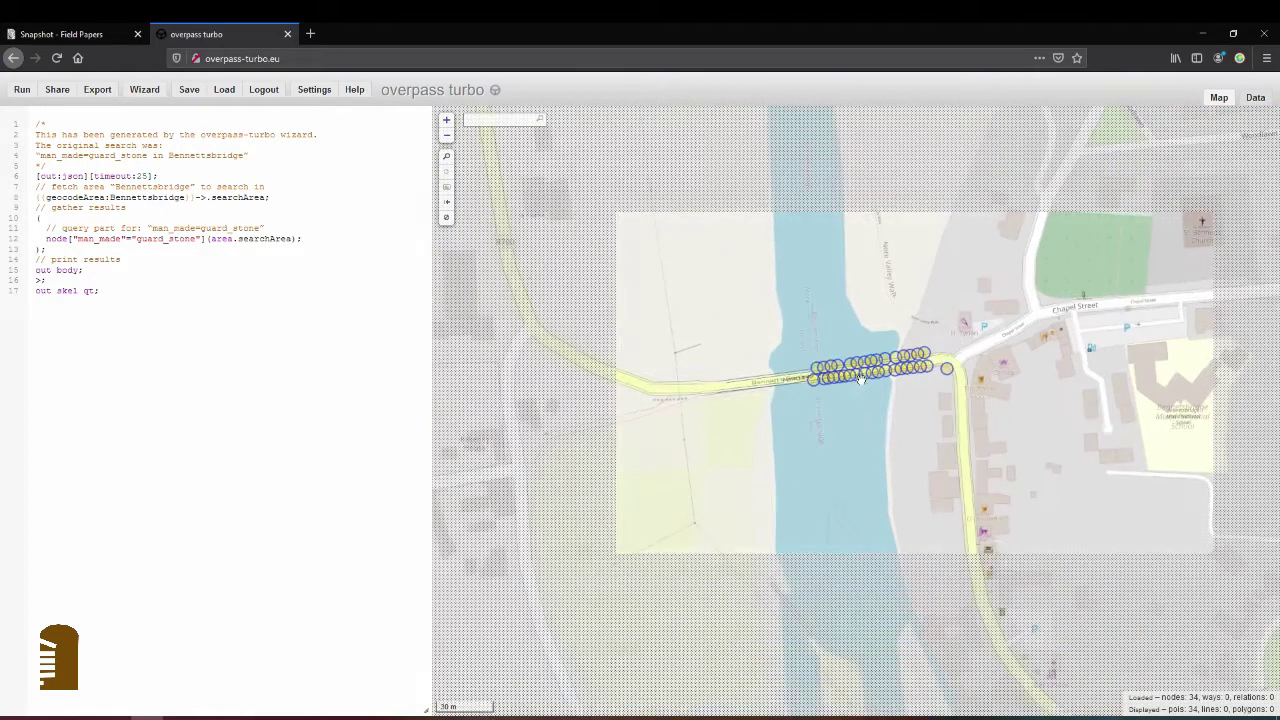
Build a man_made=guard_stone query with the Query Wizard
left_click(151, 93)
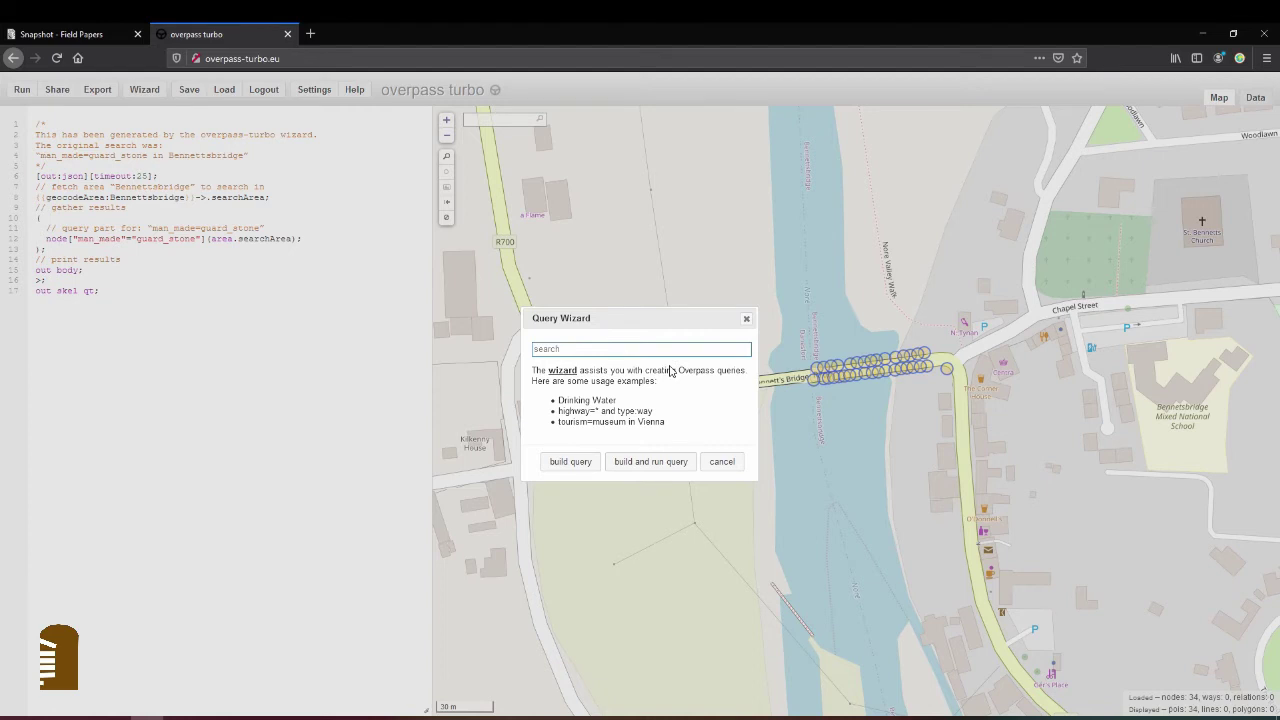
type("man_made=guard_stone")
left_click(567, 462)
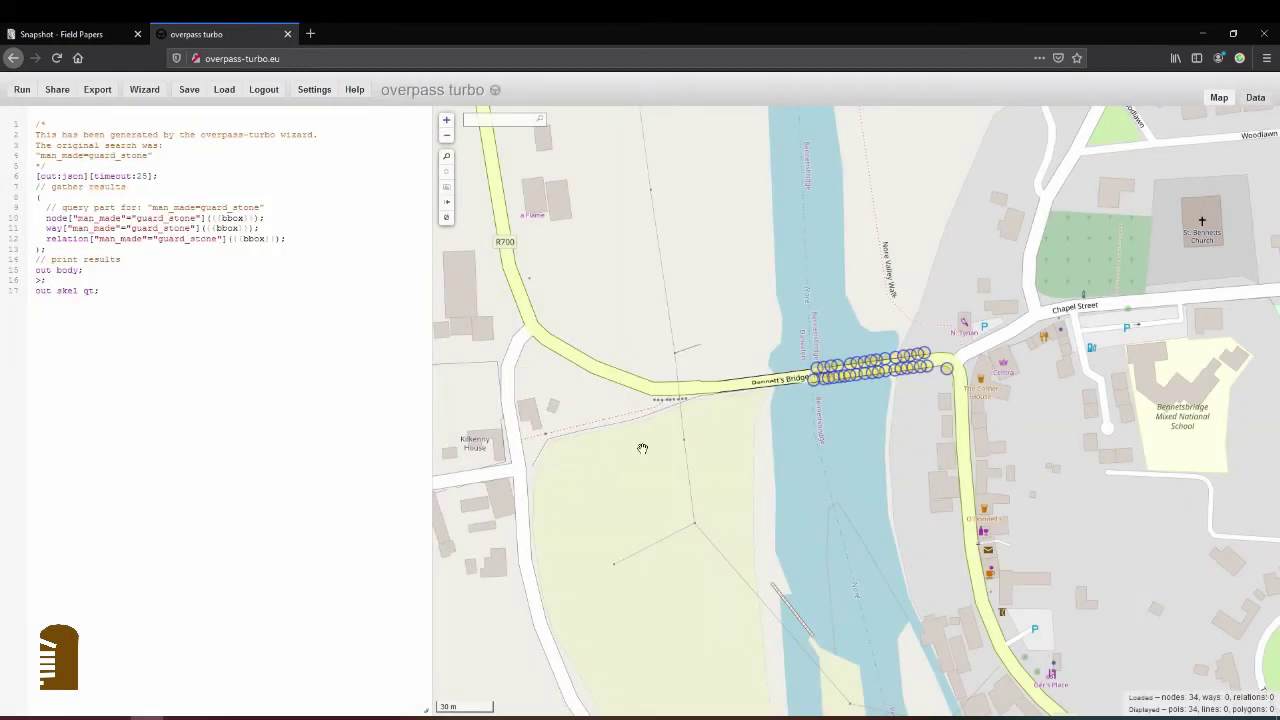
Draw a manual bounding box around the bridge and delete the way and relation query lines
left_click(446, 187)
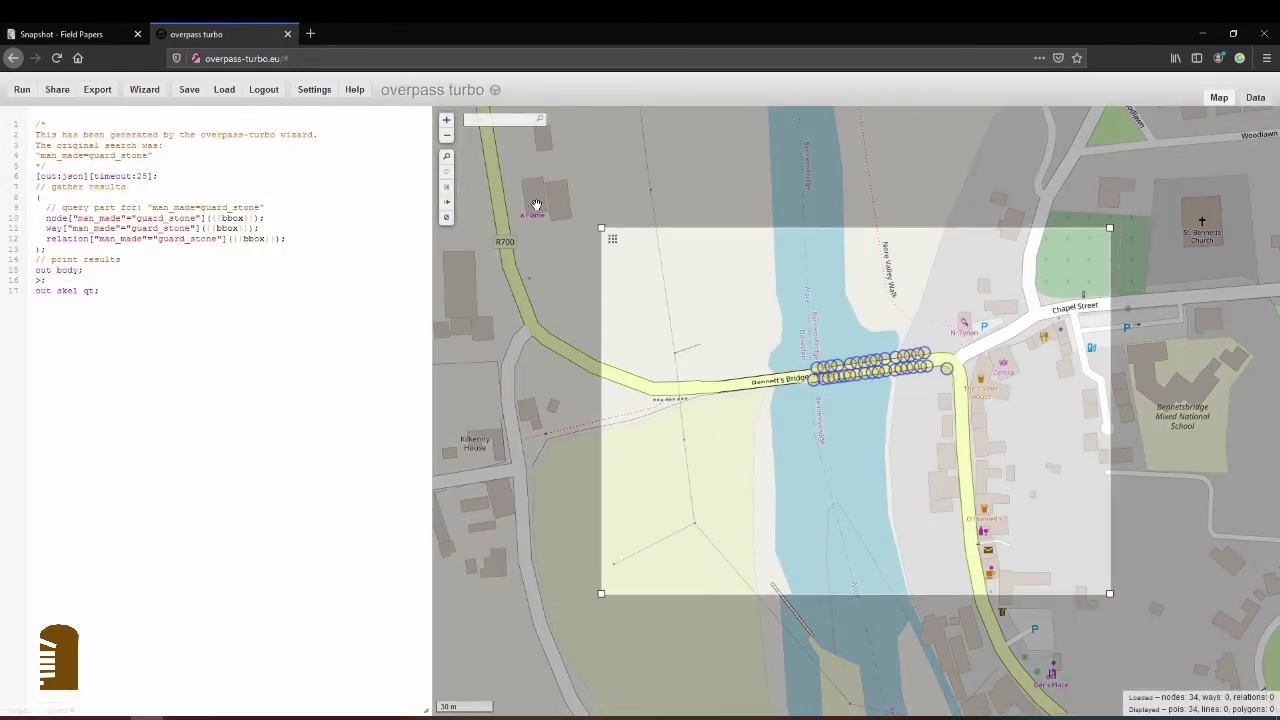
left_click_drag(601, 228, 506, 235)
left_click_drag(1109, 593, 985, 564)
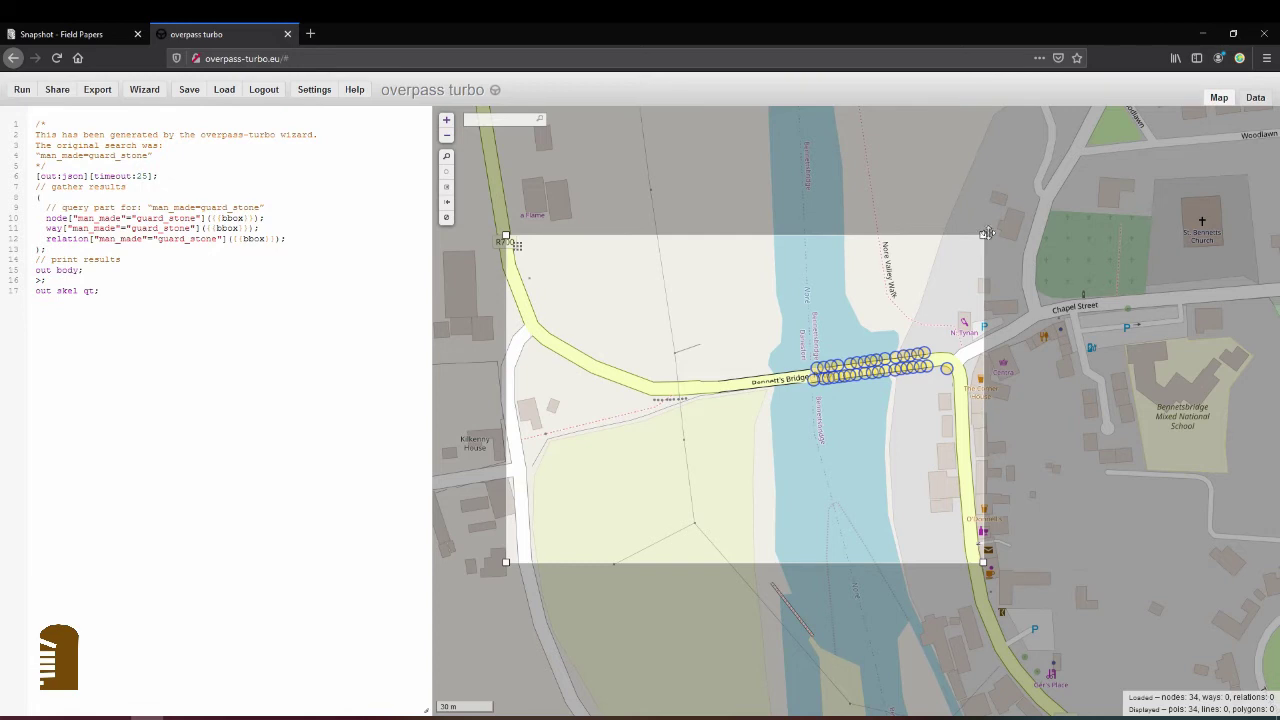
left_click_drag(984, 236, 1064, 192)
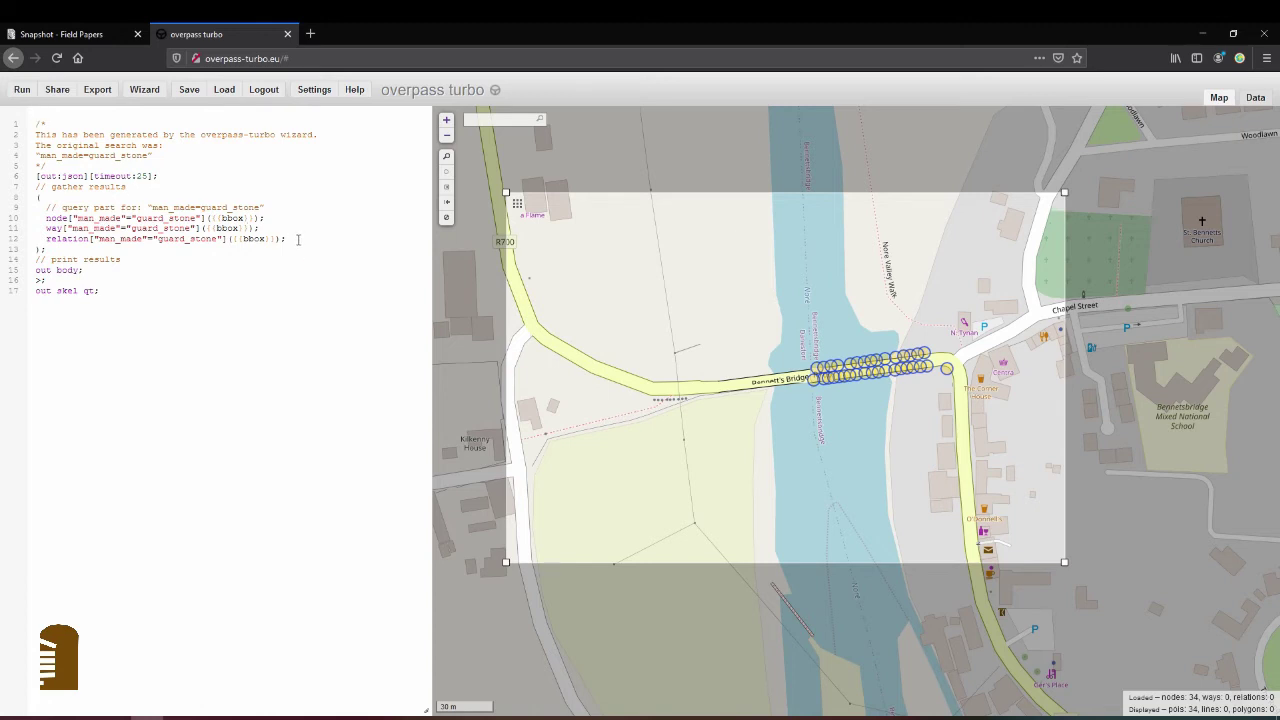
left_click_drag(300, 240, 308, 222)
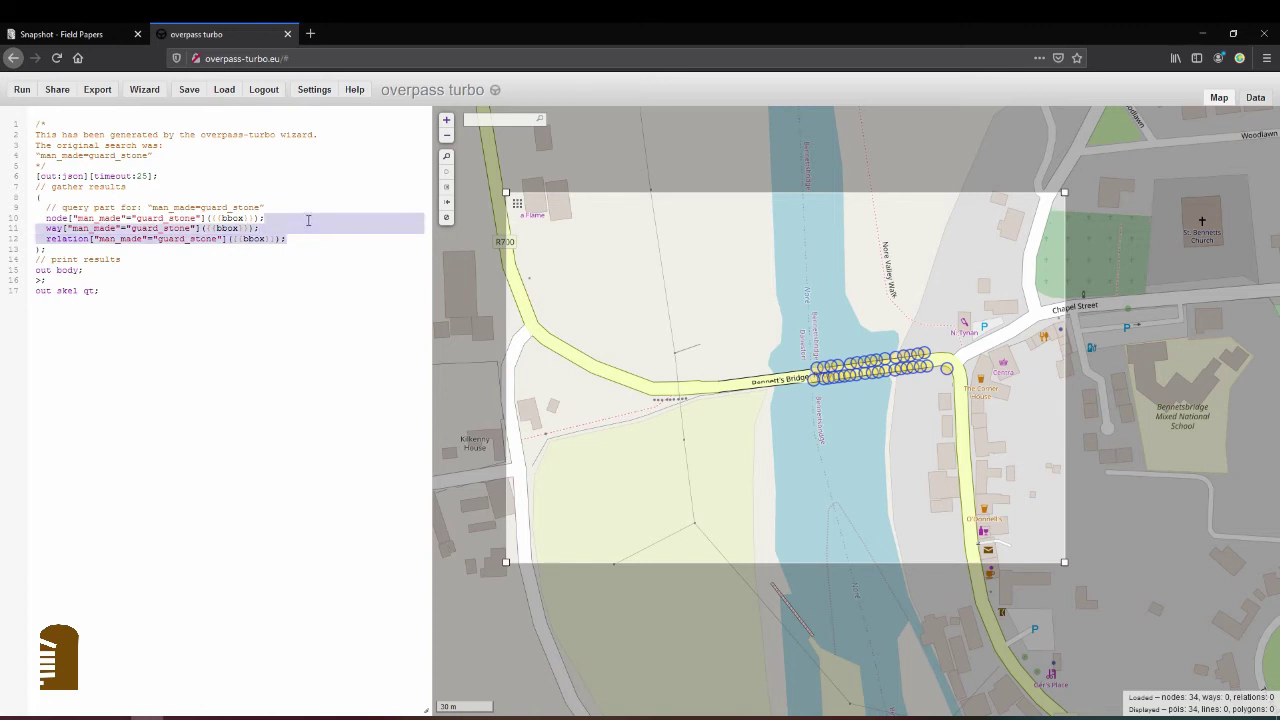
key("BackSpace")
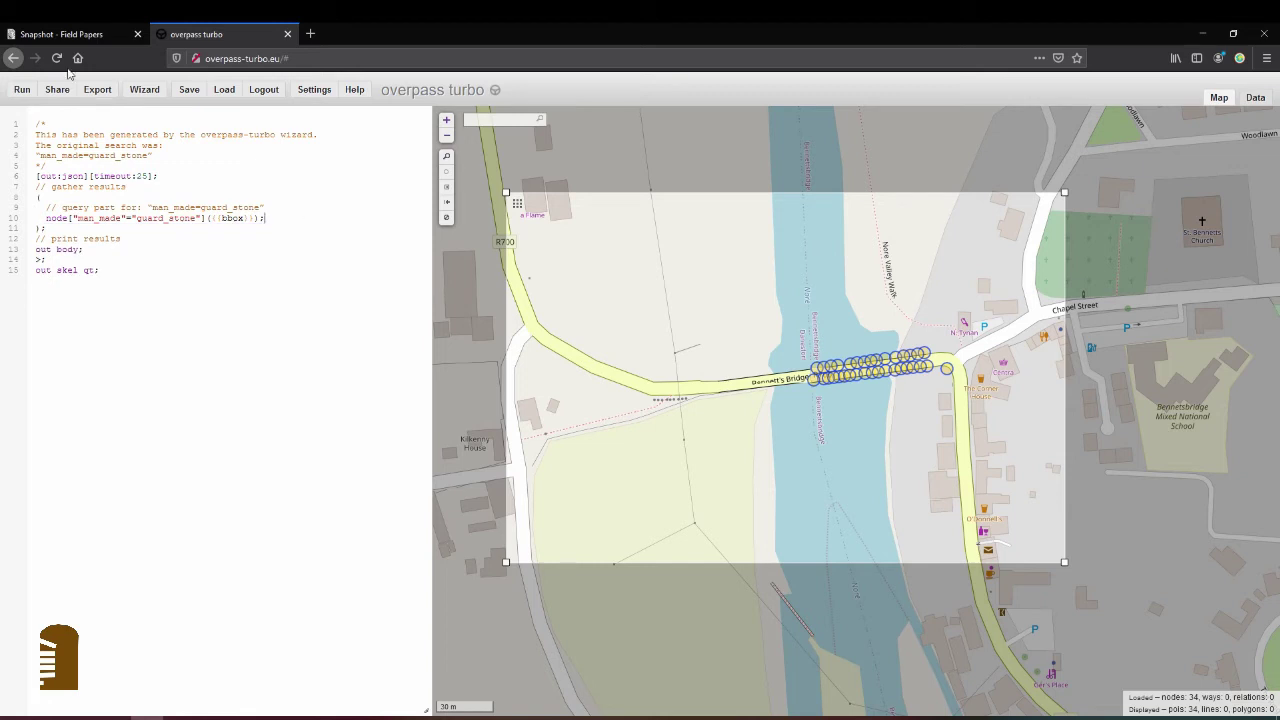
Run the node-only man_made=guard_stone query for the hand-drawn box
left_click(21, 90)
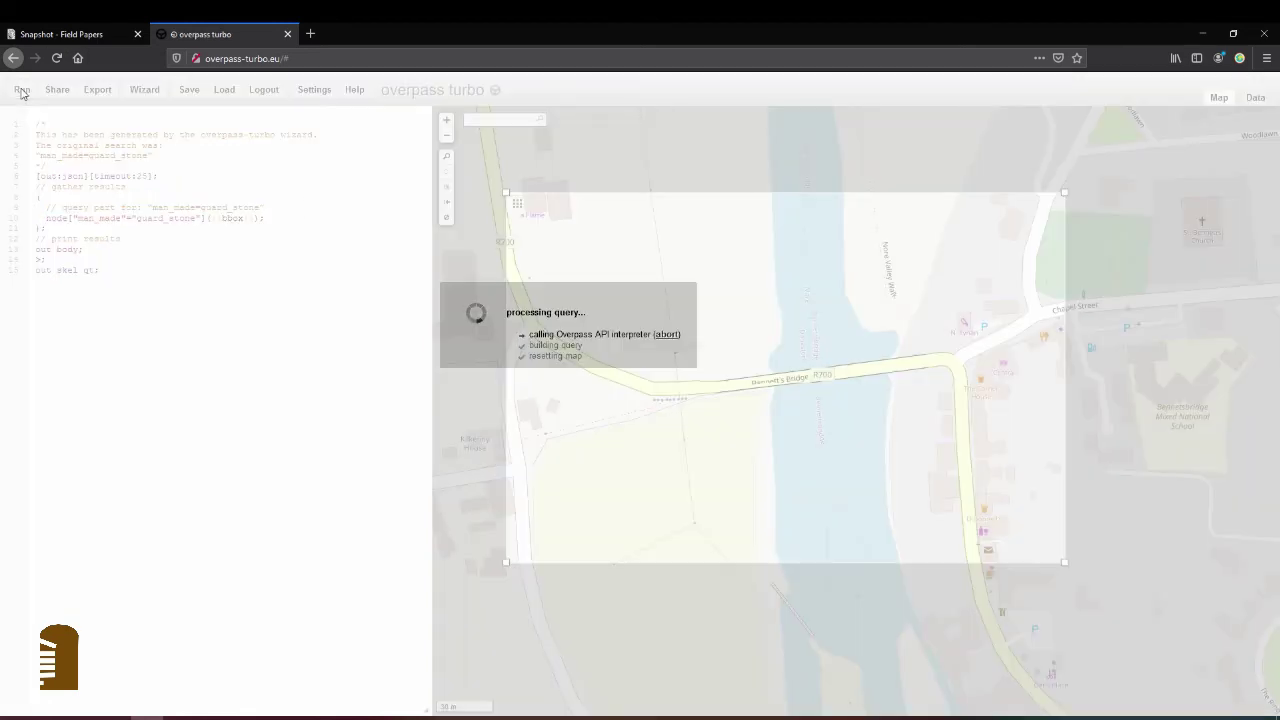